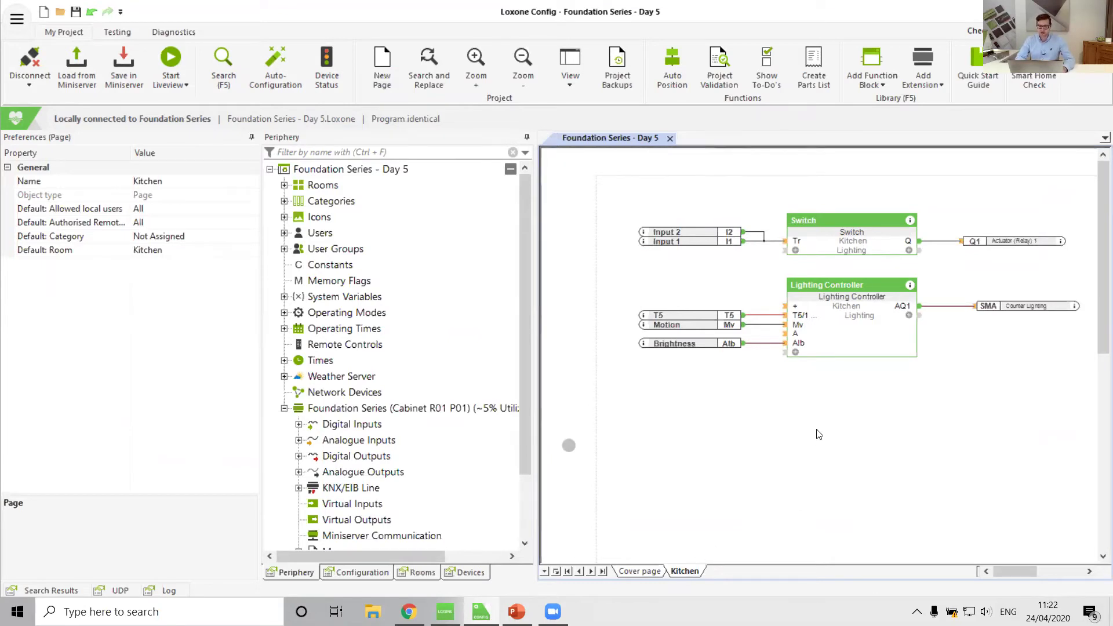
# Add an Intelligent Room Controller function block to the Kitchen page below the Lighting Controller.
pyautogui.click(25, 251)
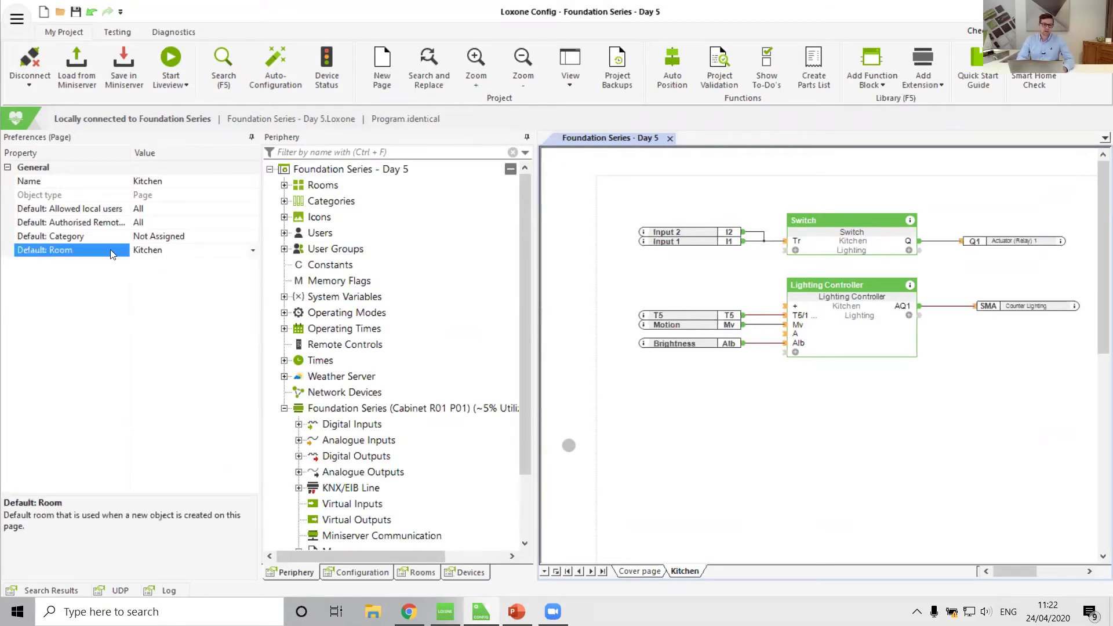
pyautogui.click(871, 59)
pyautogui.write('intell')
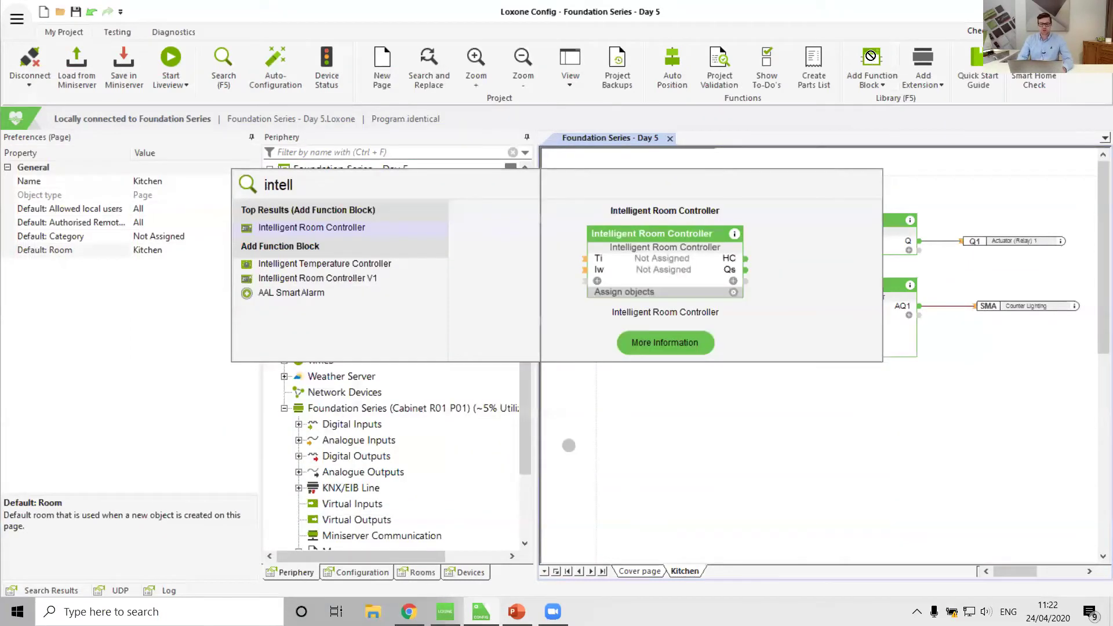
pyautogui.press('Return')
pyautogui.click(785, 376)
pyautogui.click(723, 398)
# Place the Temperature sensor of the kitchen Touch Tree on the page and connect it to the Intelligent Room Controller's Ti input.
pyautogui.scroll(-1, 721, 395)
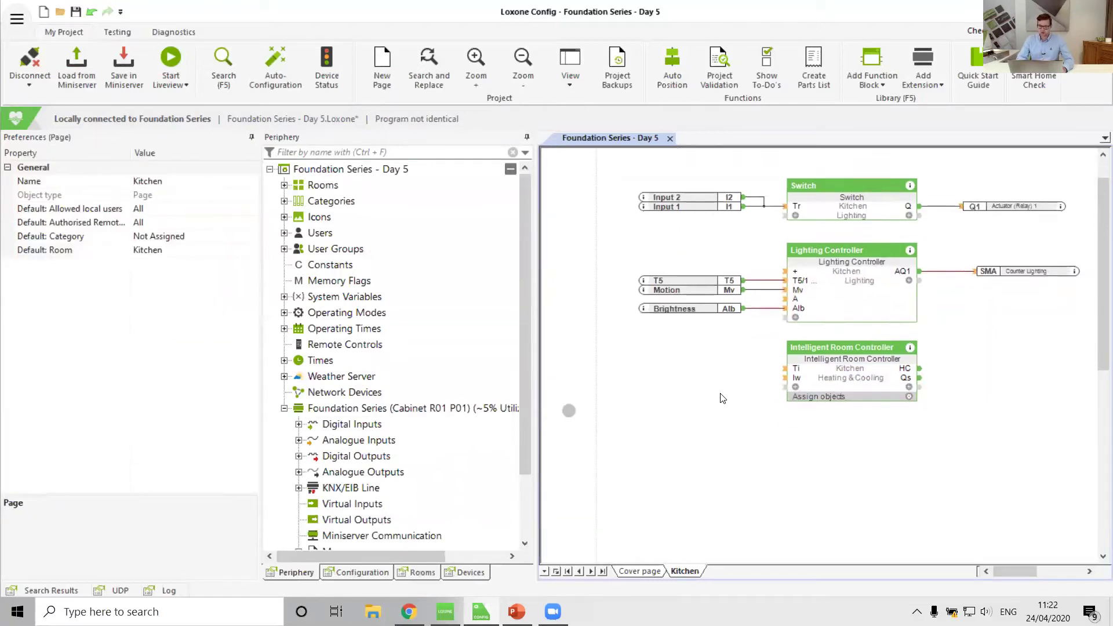
pyautogui.scroll(2, 720, 393)
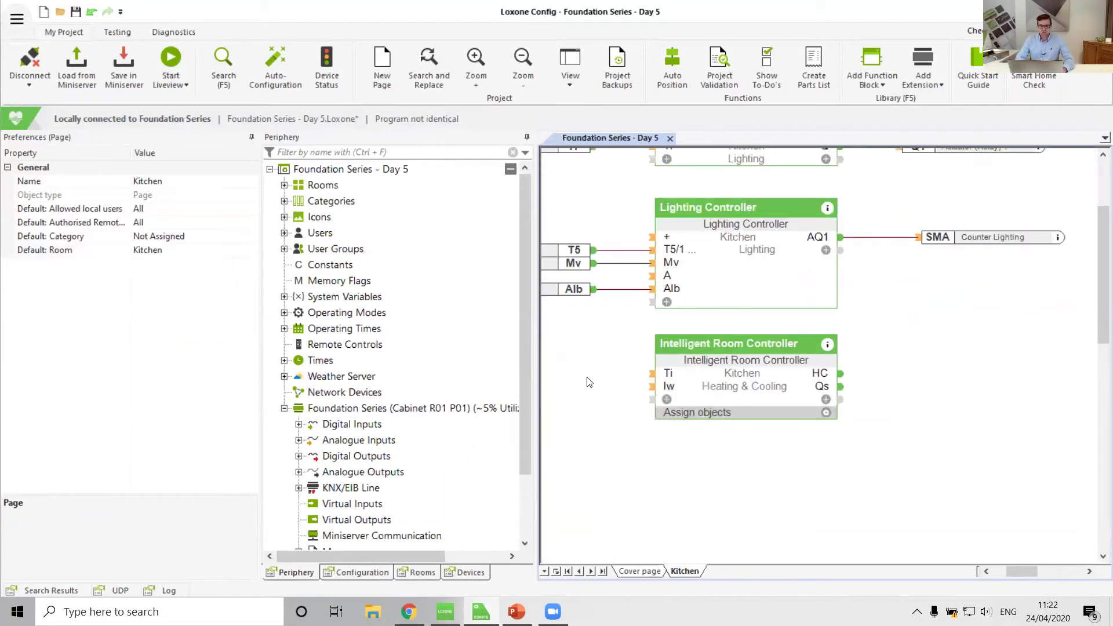
pyautogui.hscroll(-2, 590, 364)
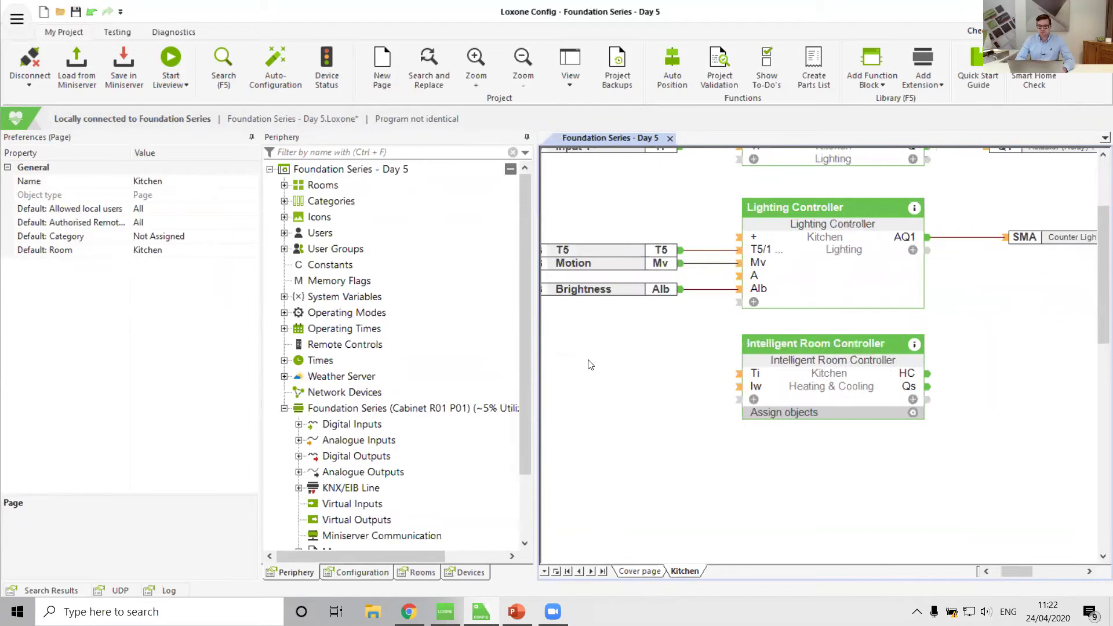
pyautogui.moveTo(521, 350); pyautogui.dragTo(534, 429)
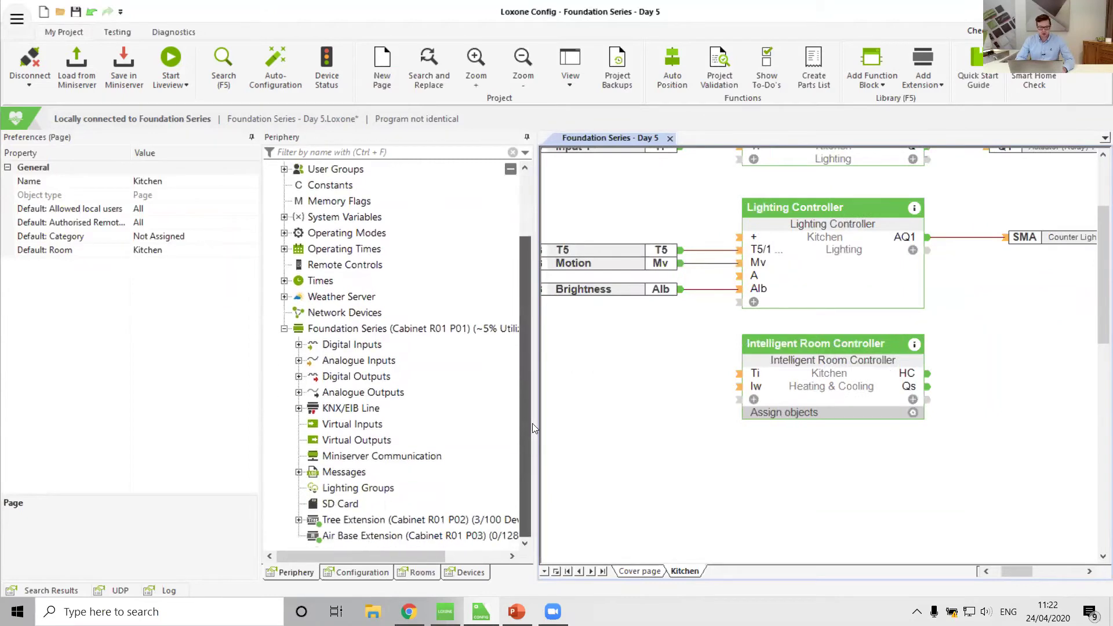
pyautogui.click(299, 520)
pyautogui.click(313, 489)
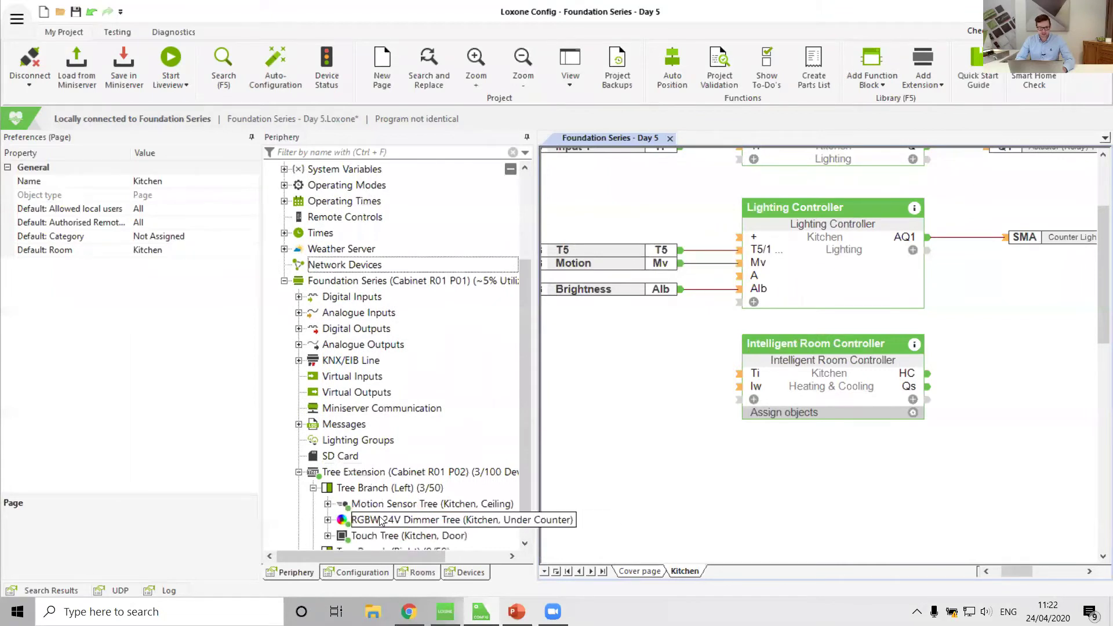
pyautogui.scroll(-1, 362, 511)
pyautogui.click(328, 504)
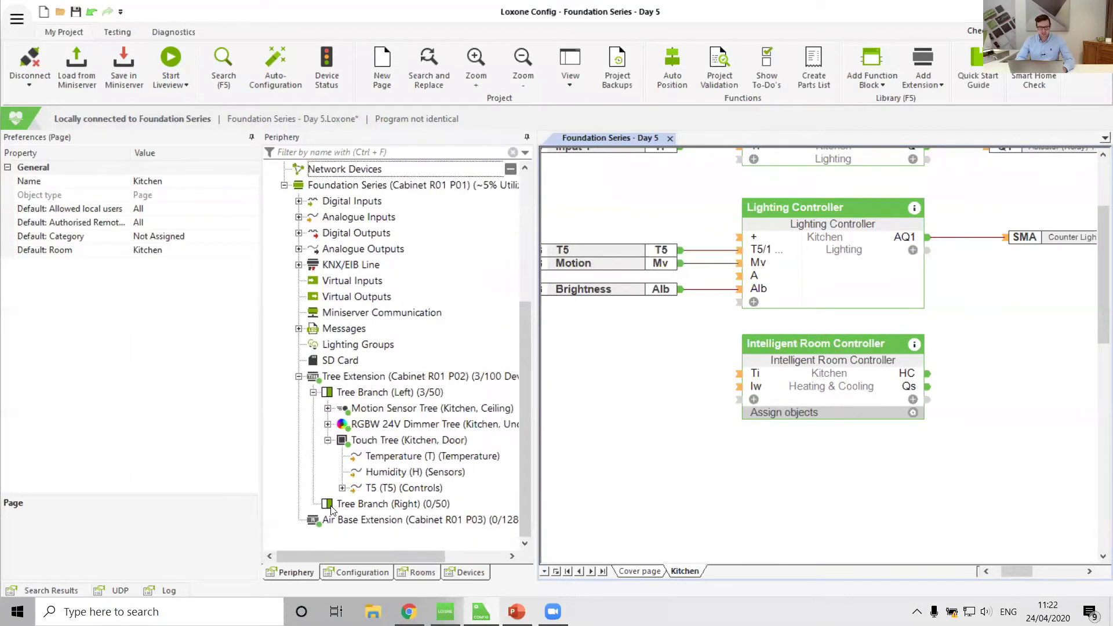
pyautogui.click(395, 458)
pyautogui.moveTo(395, 460); pyautogui.dragTo(761, 378)
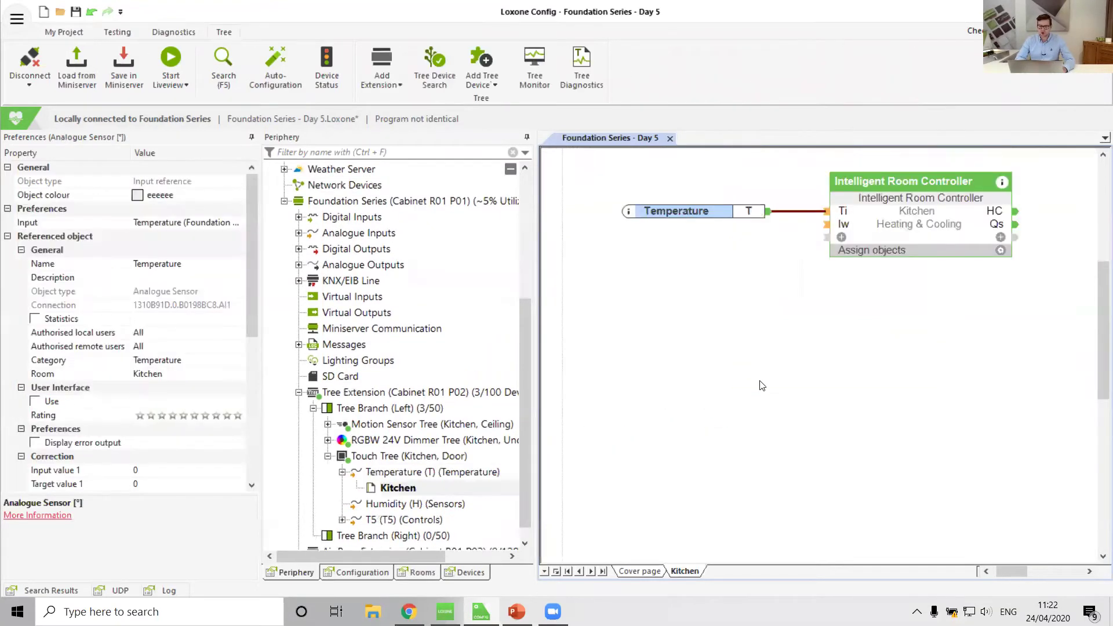
pyautogui.click(762, 385)
pyautogui.scroll(2, 784, 303)
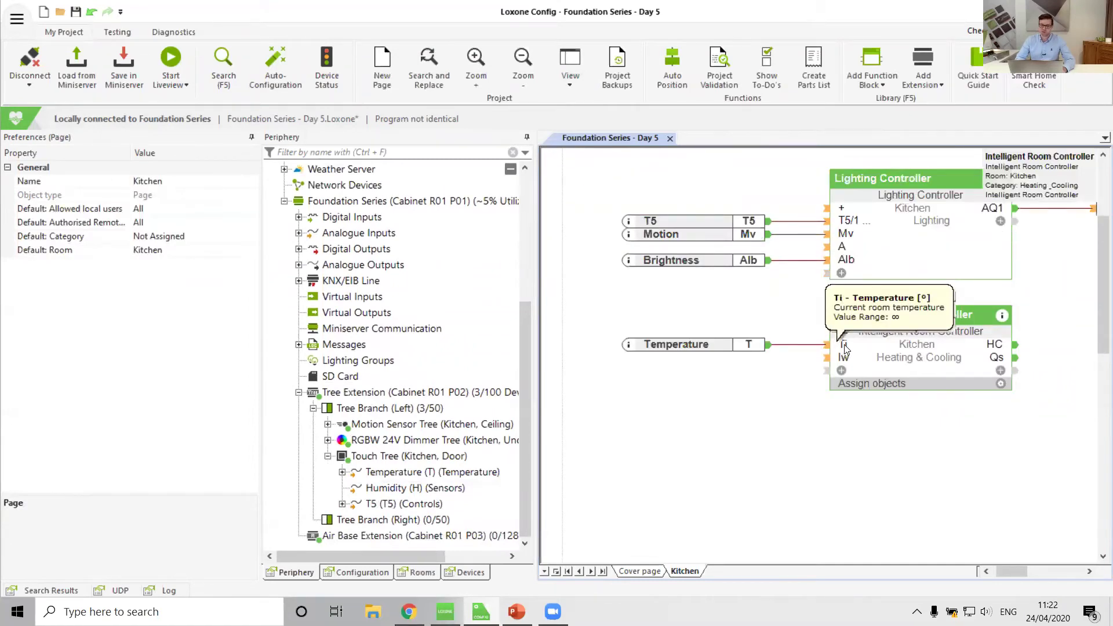
# Rename digital Input 8 of the Miniserver to "Patio Door Contact".
pyautogui.hscroll(2, 795, 494)
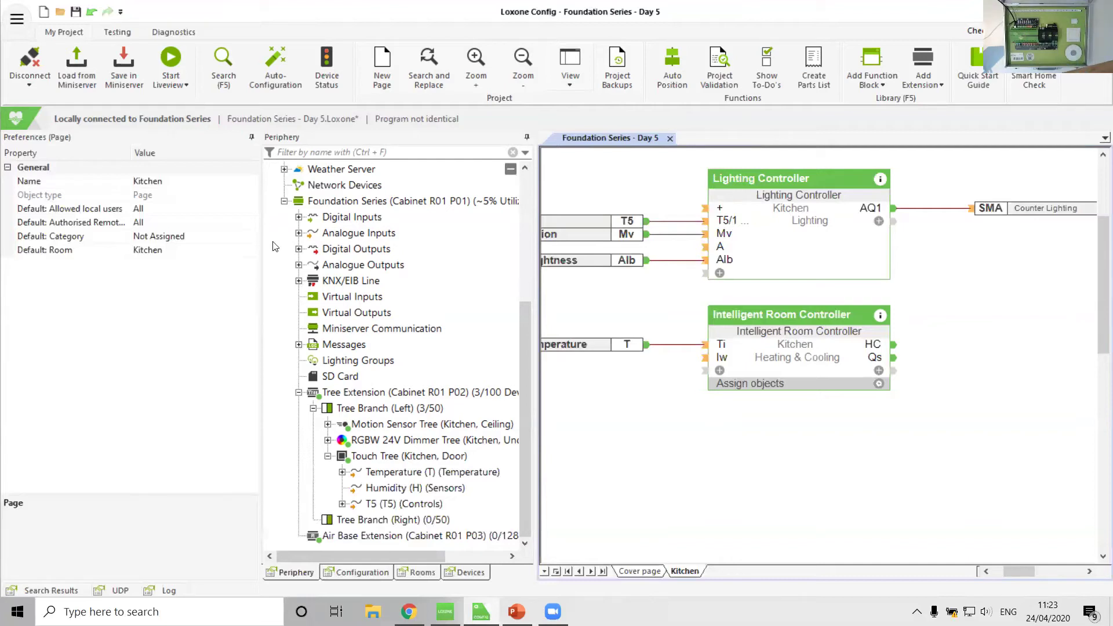
pyautogui.click(298, 217)
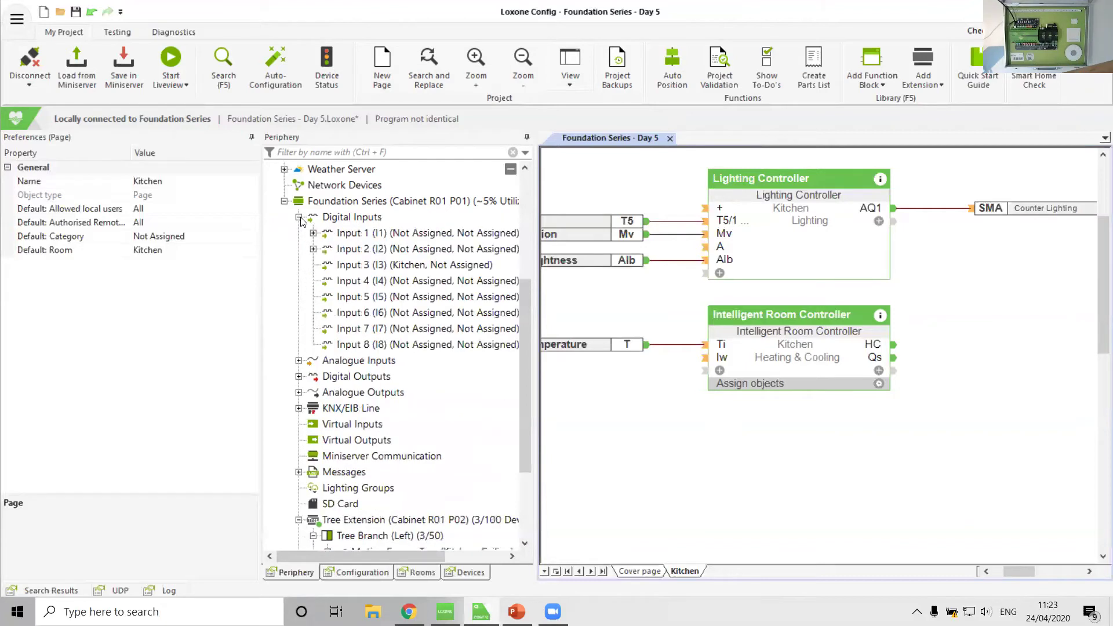
pyautogui.click(354, 347)
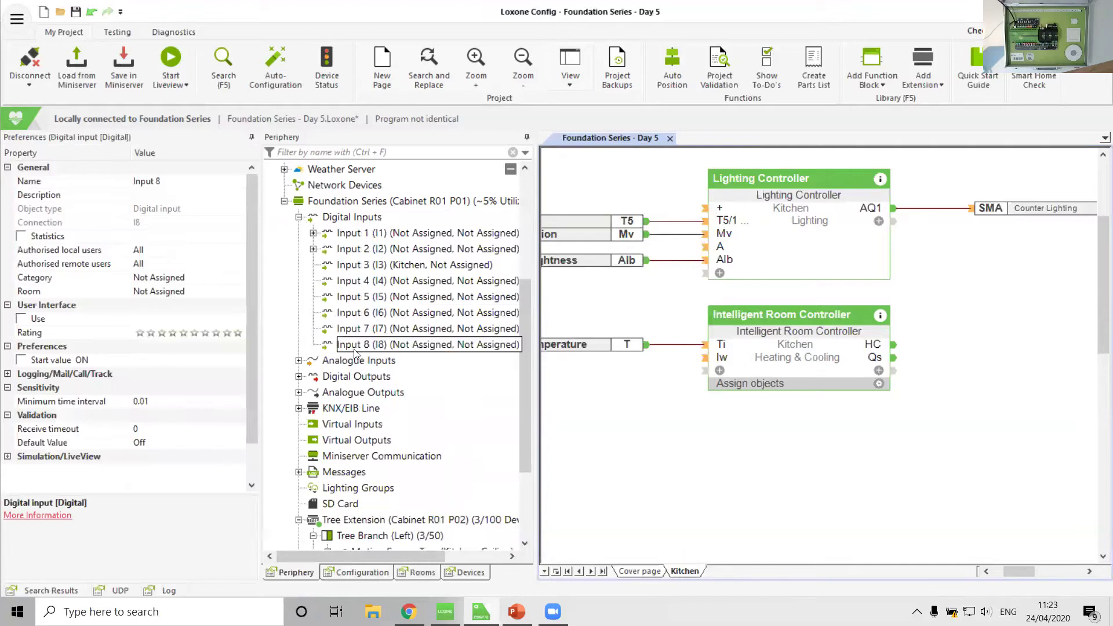
pyautogui.click(175, 182)
pyautogui.write('Patio Door Contact')
pyautogui.press('Return')
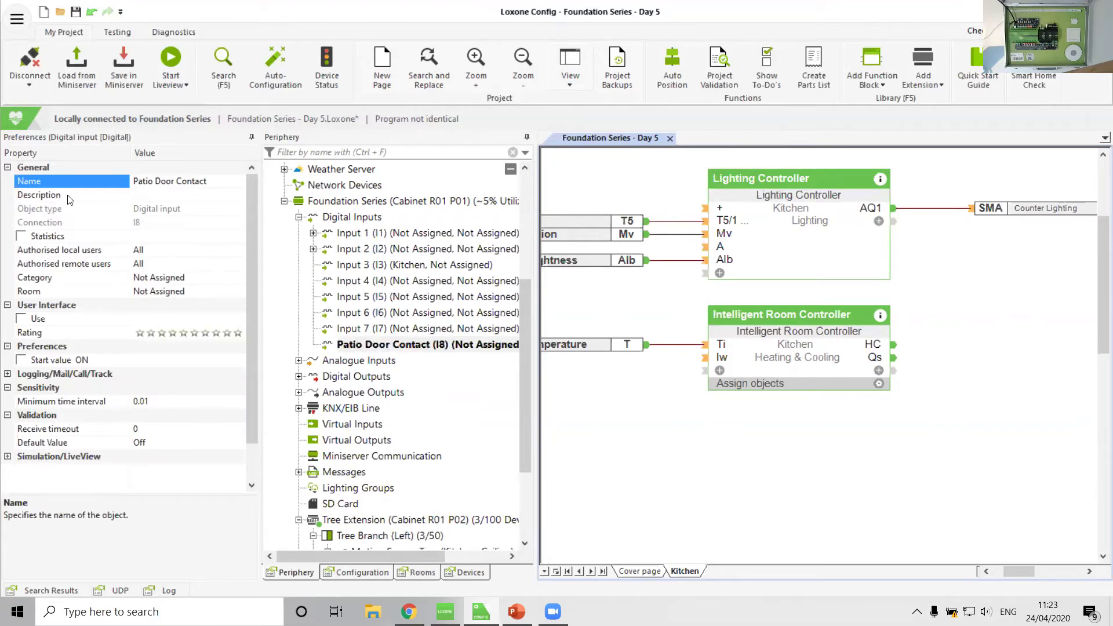
# Assign the Patio Door Contact input to the Sensors category and the Kitchen room.
pyautogui.click(240, 278)
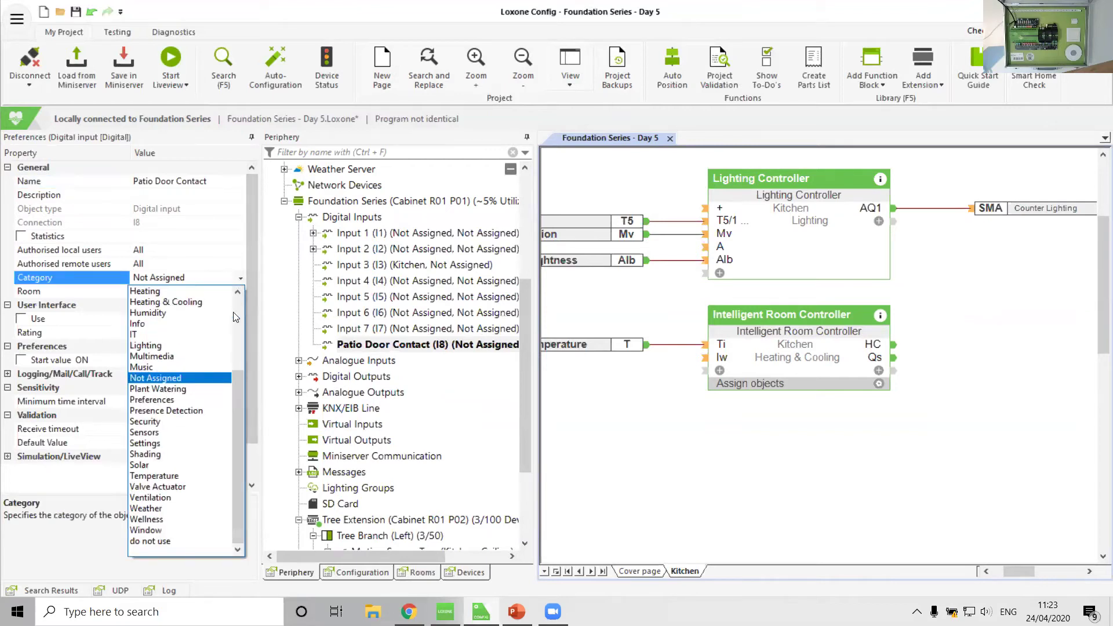
pyautogui.click(155, 432)
pyautogui.click(241, 291)
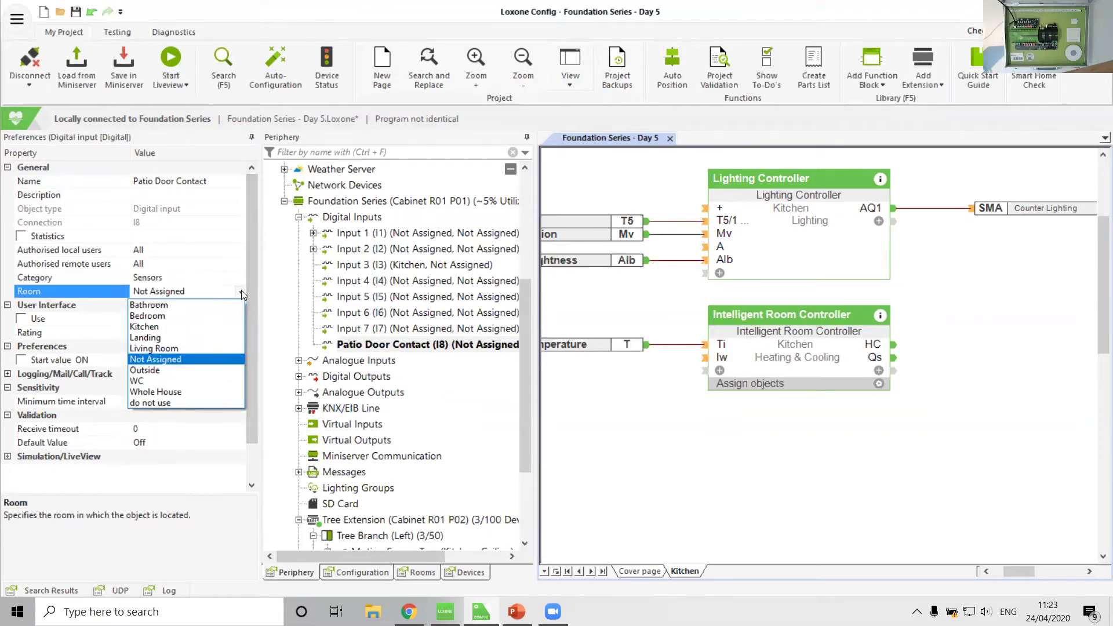
pyautogui.click(145, 327)
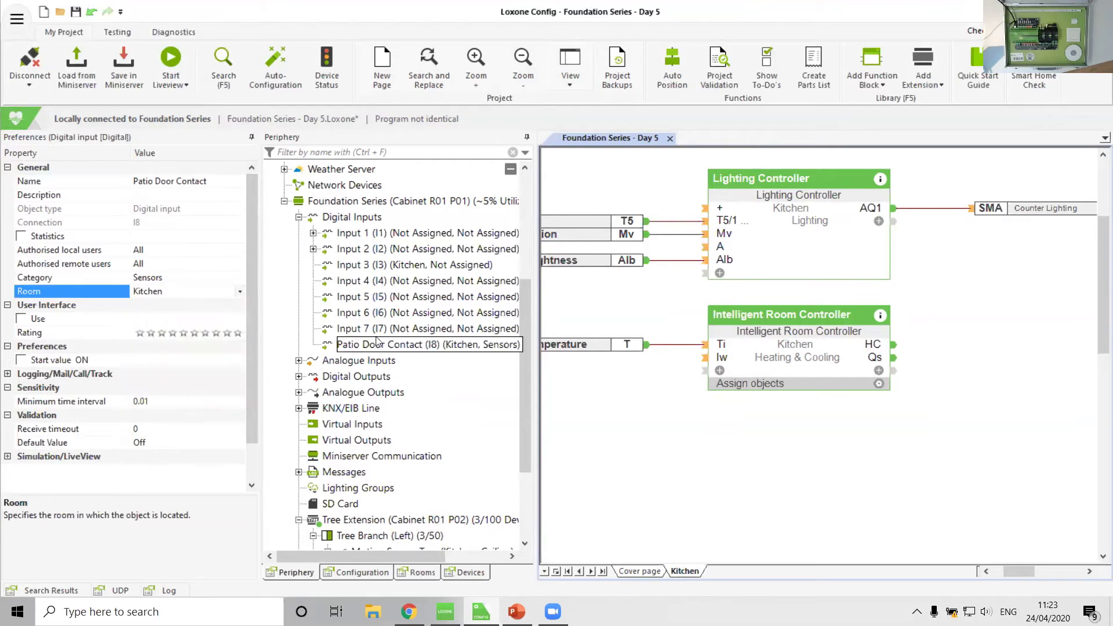
# Place the Patio Door Contact on the Kitchen page below Temperature and connect it to the Intelligent Room Controller's Iw input.
pyautogui.moveTo(366, 353); pyautogui.dragTo(632, 467)
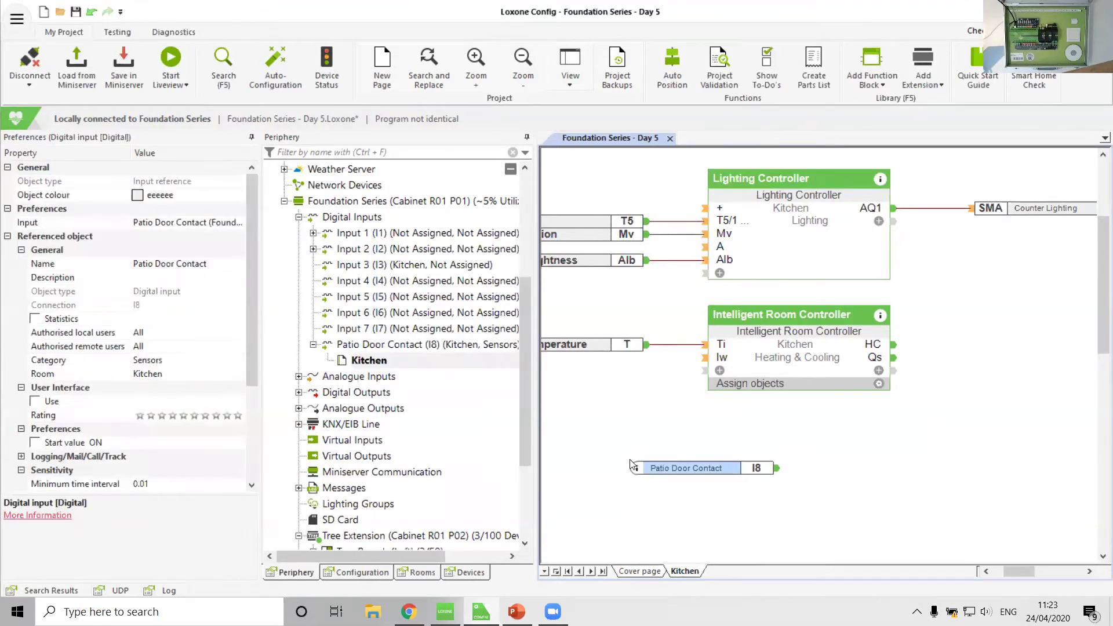
pyautogui.moveTo(814, 466); pyautogui.dragTo(628, 377)
pyautogui.moveTo(710, 378); pyautogui.dragTo(823, 365)
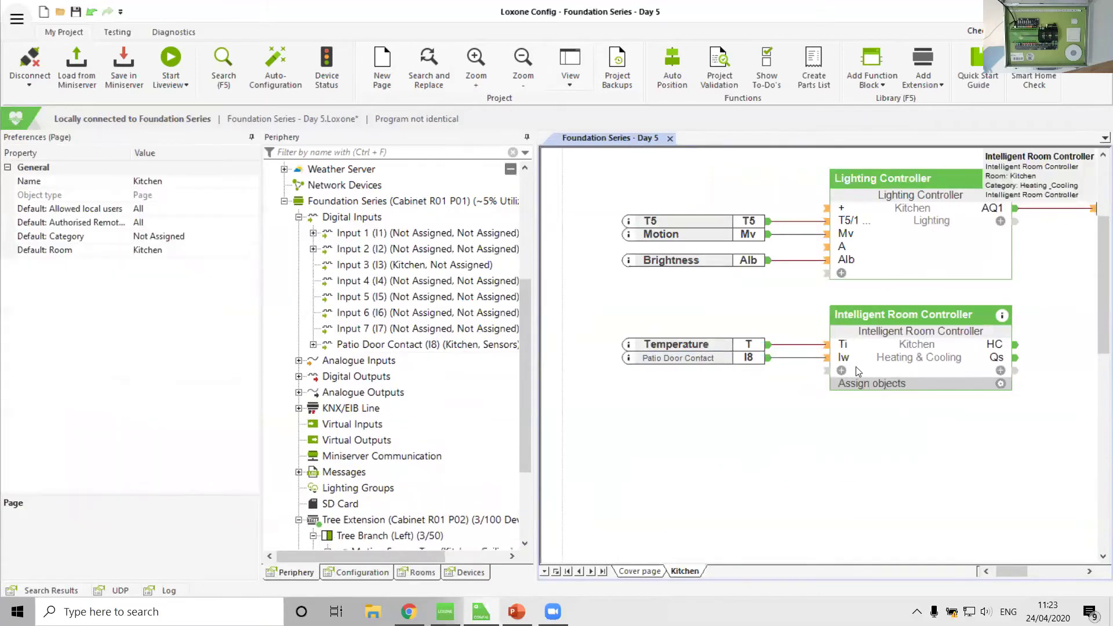
pyautogui.moveTo(848, 361)
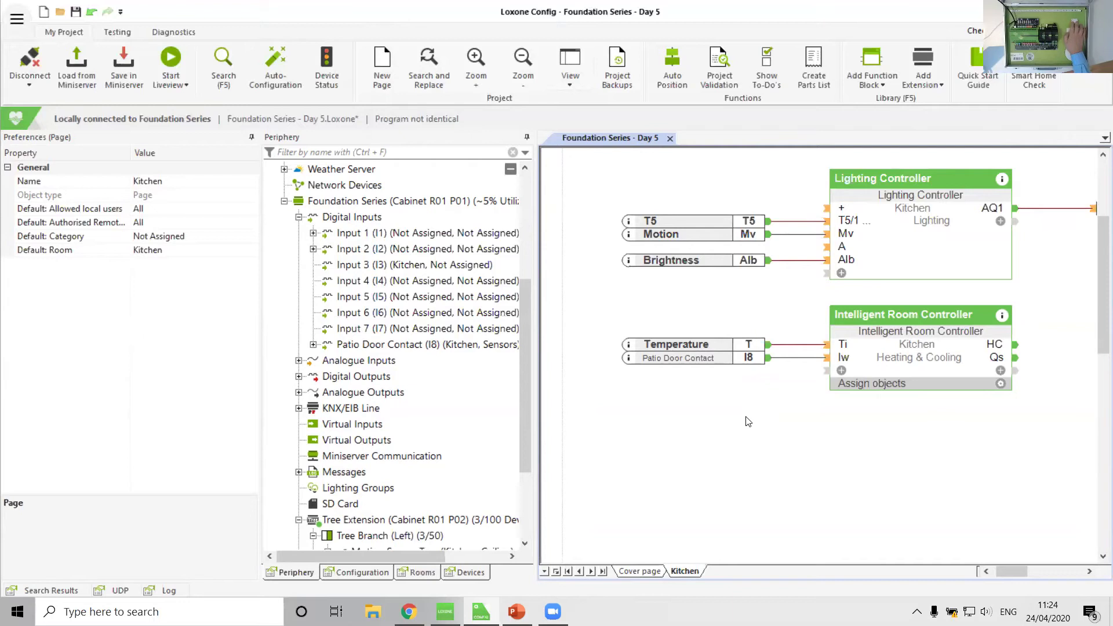
# Test the Kitchen page in a simulation by switching Motion and Patio Door Contact on and off, and end the simulation.
pyautogui.click(118, 34)
pyautogui.click(659, 69)
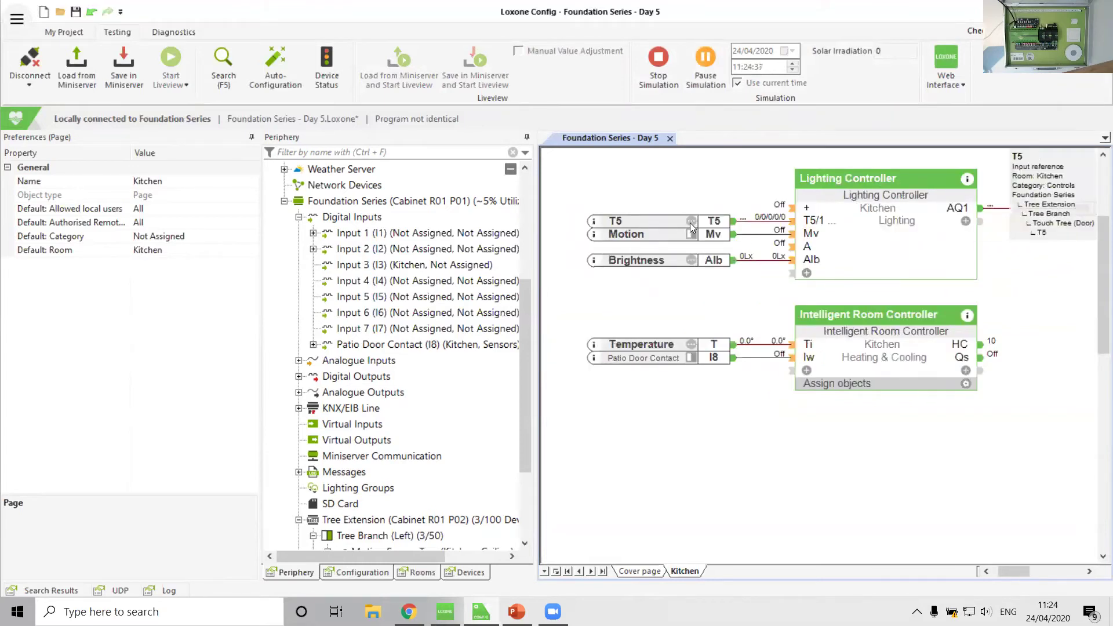
pyautogui.click(690, 234)
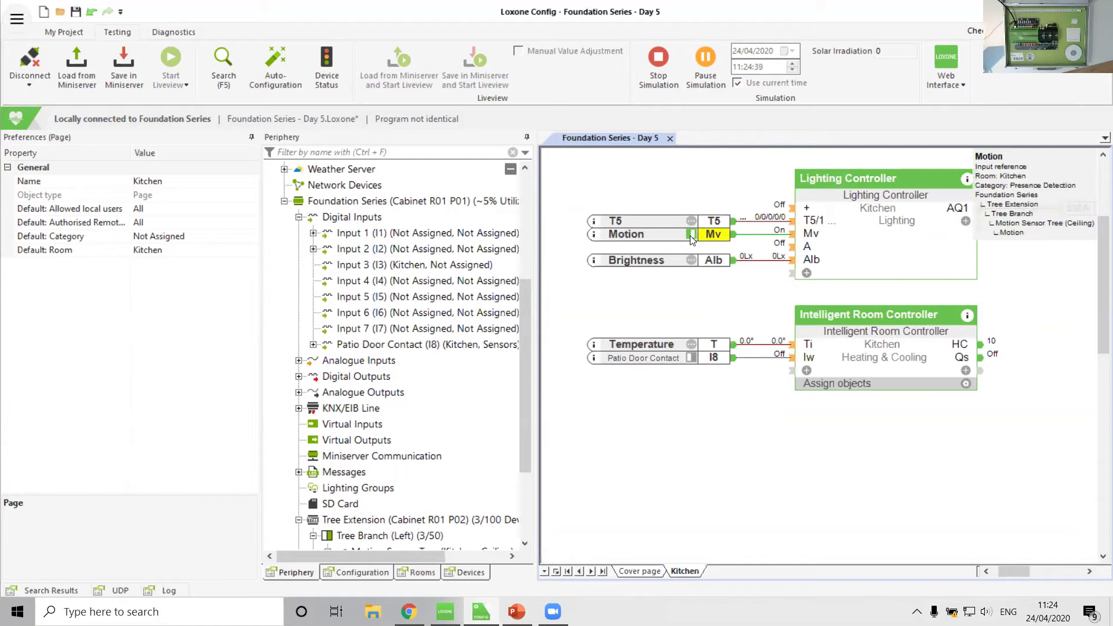
pyautogui.click(690, 235)
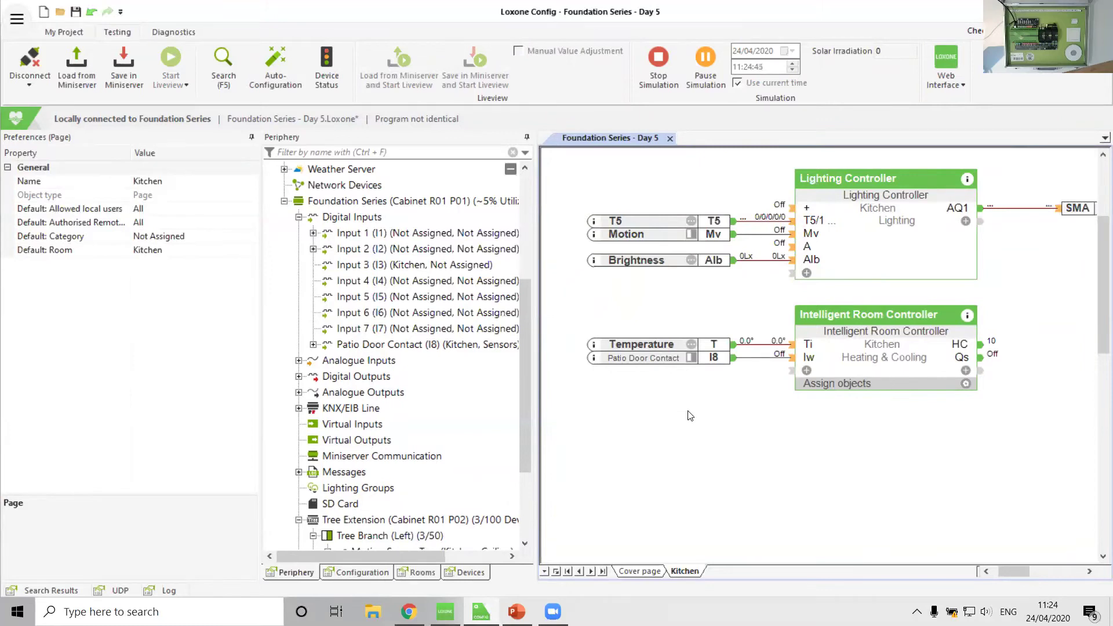
pyautogui.click(690, 357)
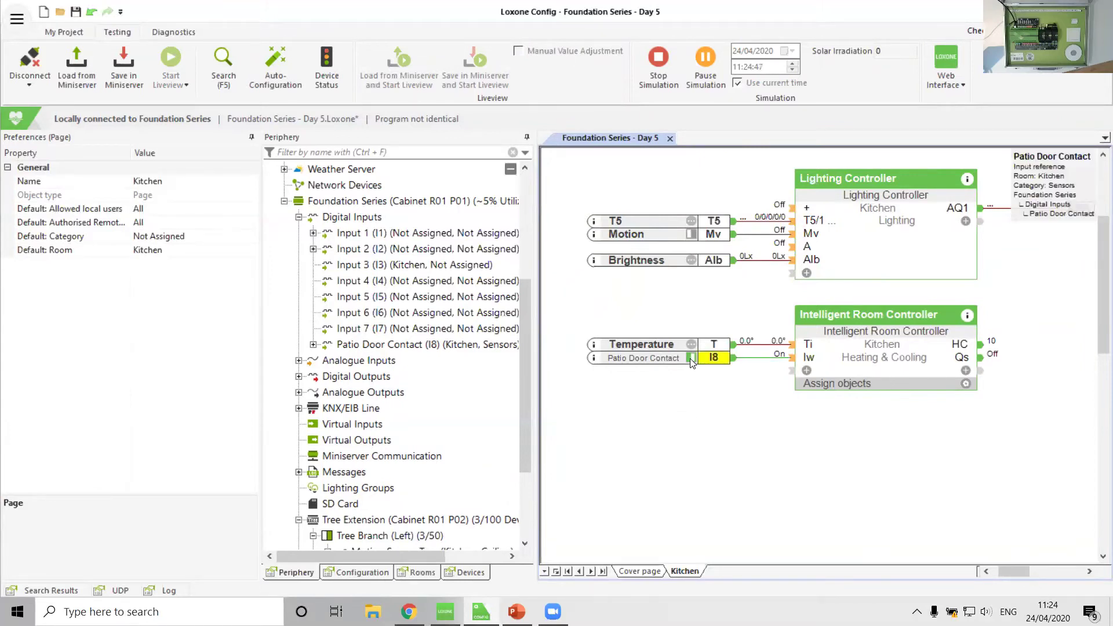
pyautogui.click(690, 358)
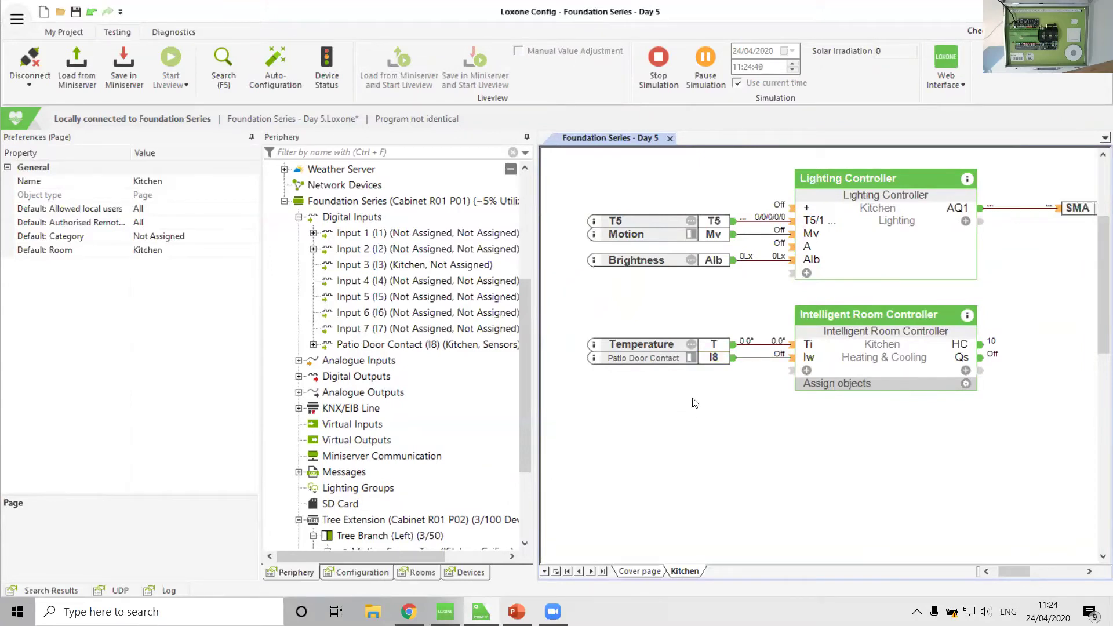
pyautogui.click(658, 61)
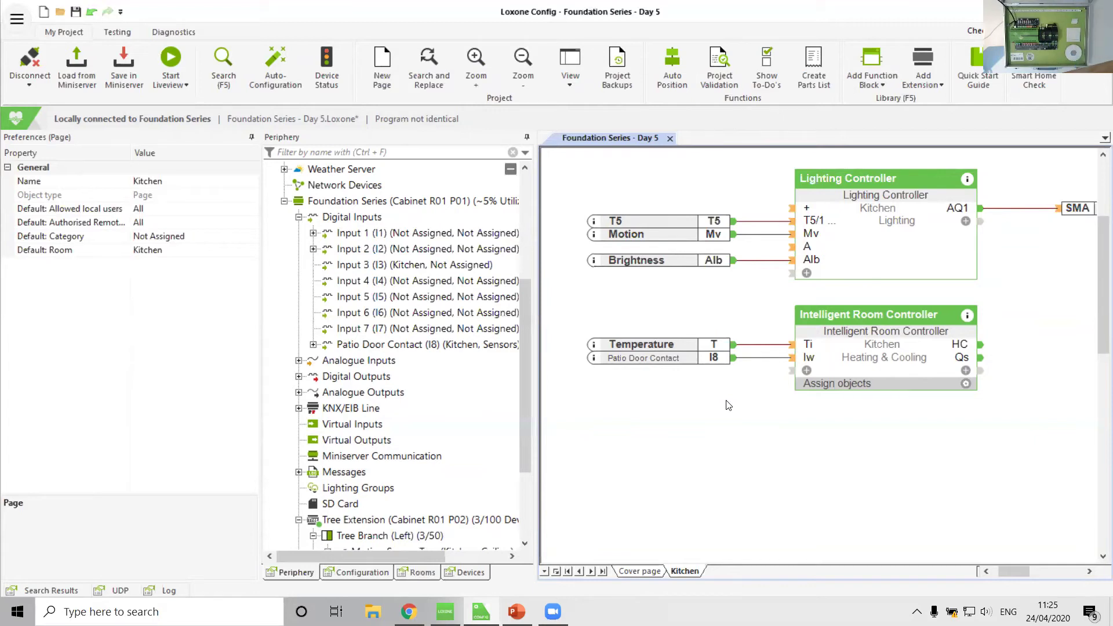
# Insert a NOT block between the Patio Door Contact and the Intelligent Room Controller's Iw input.
pyautogui.click(881, 59)
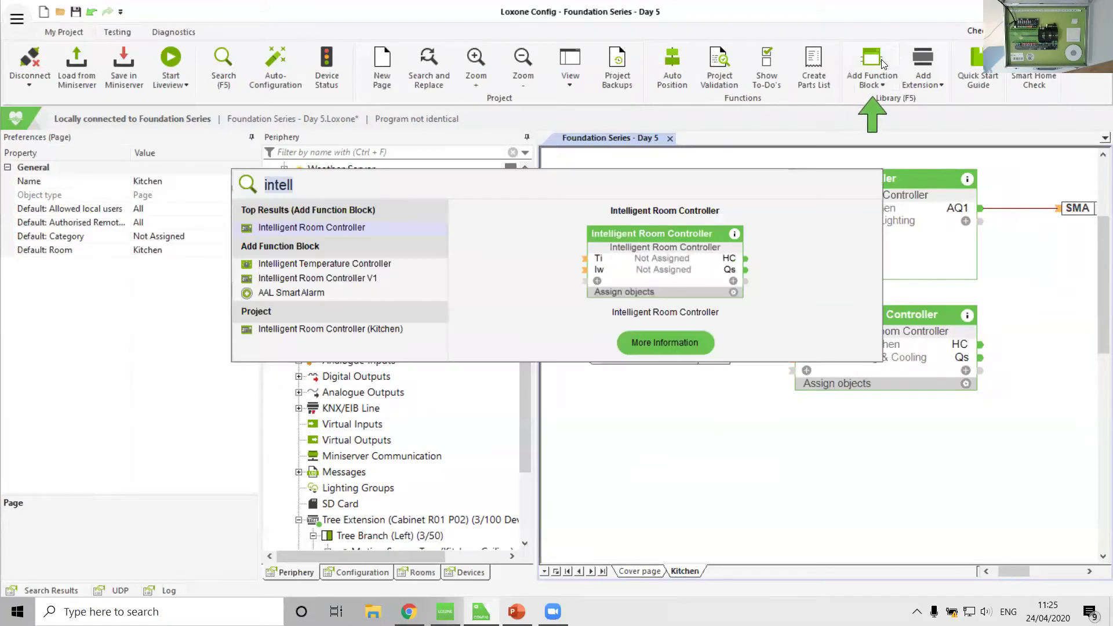
pyautogui.write('not')
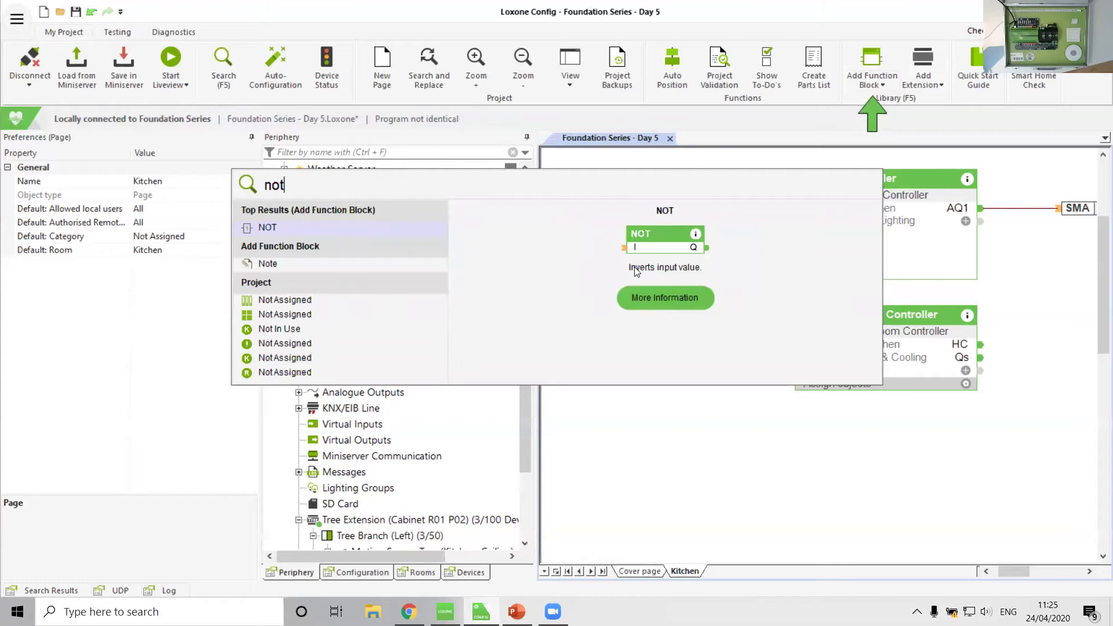
pyautogui.click(278, 236)
pyautogui.click(682, 397)
pyautogui.moveTo(734, 358); pyautogui.dragTo(682, 422)
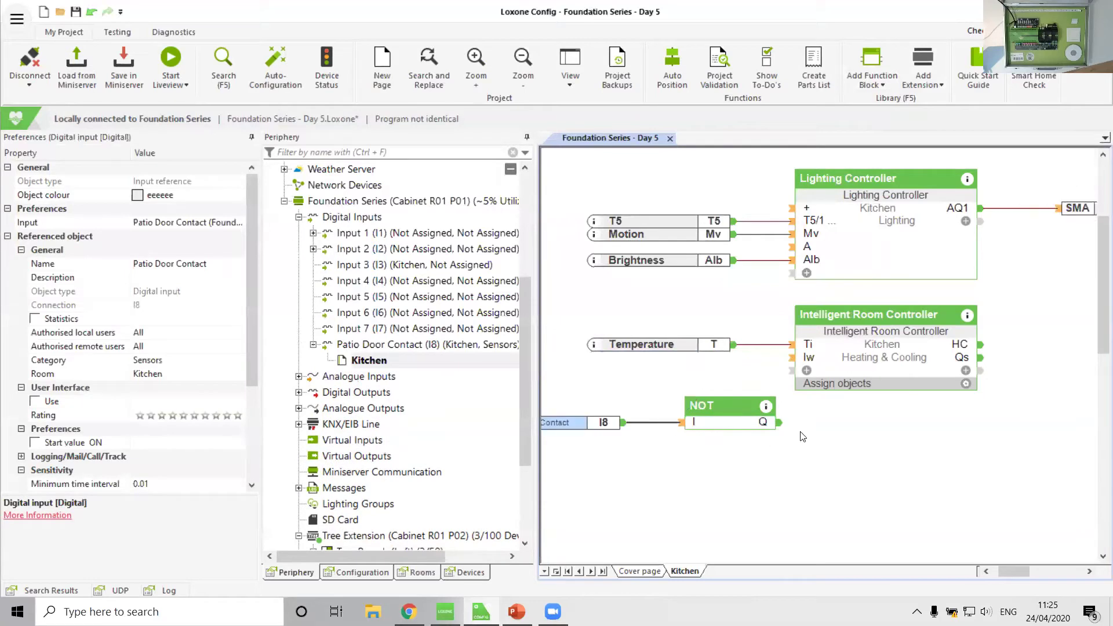
pyautogui.moveTo(780, 422); pyautogui.dragTo(791, 357)
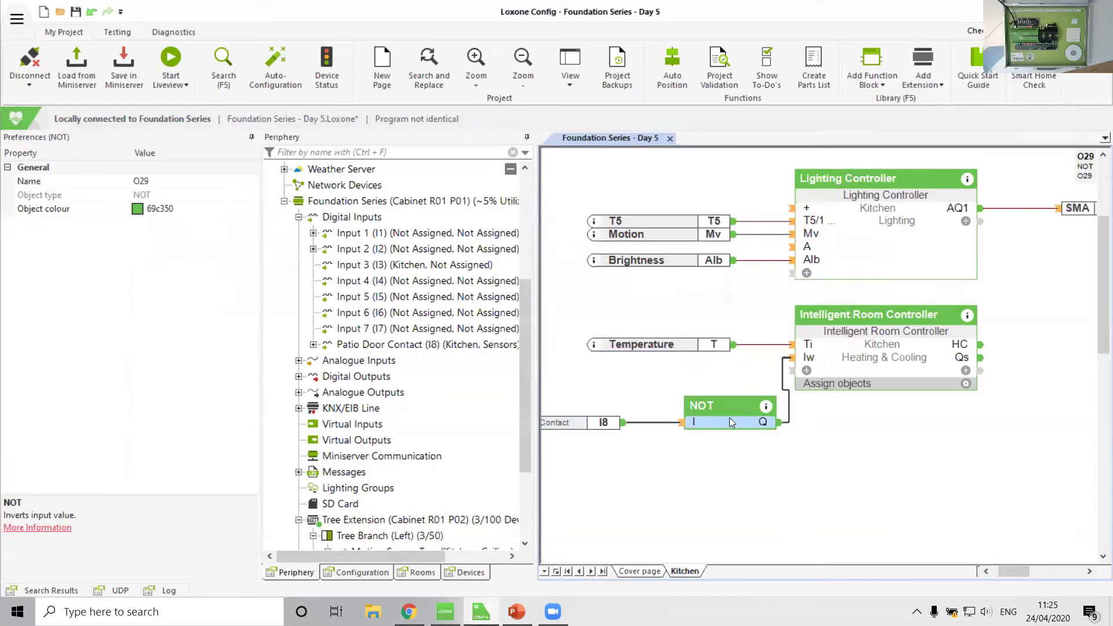
pyautogui.moveTo(729, 422); pyautogui.dragTo(707, 384)
pyautogui.hscroll(-3, 671, 468)
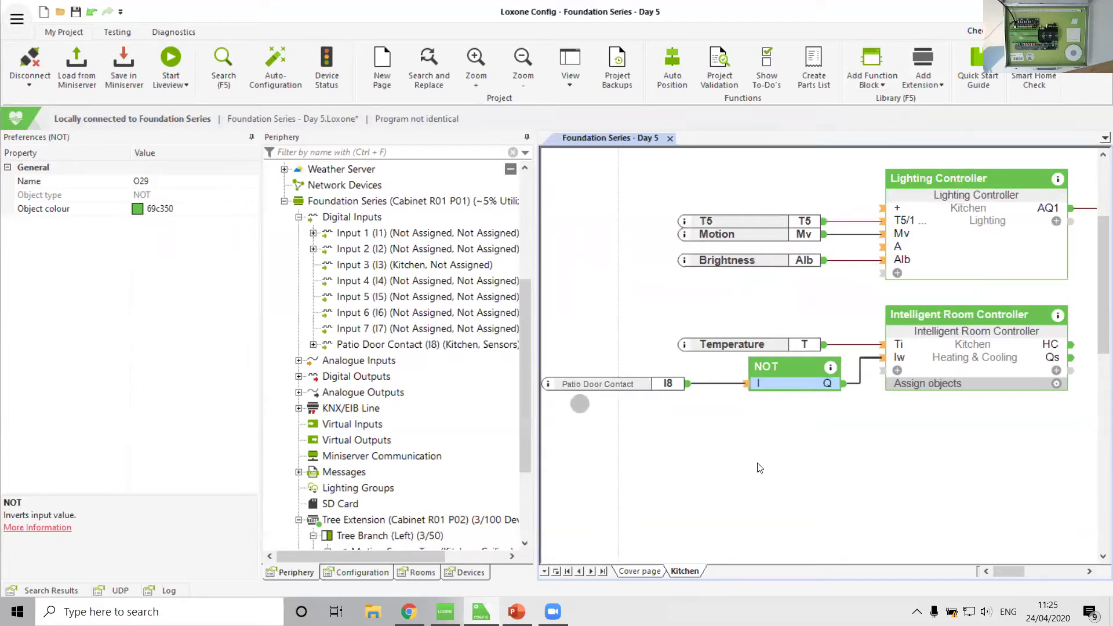
# Simulate the inverted window signal by switching the Patio Door Contact on and off.
pyautogui.click(116, 32)
pyautogui.click(660, 69)
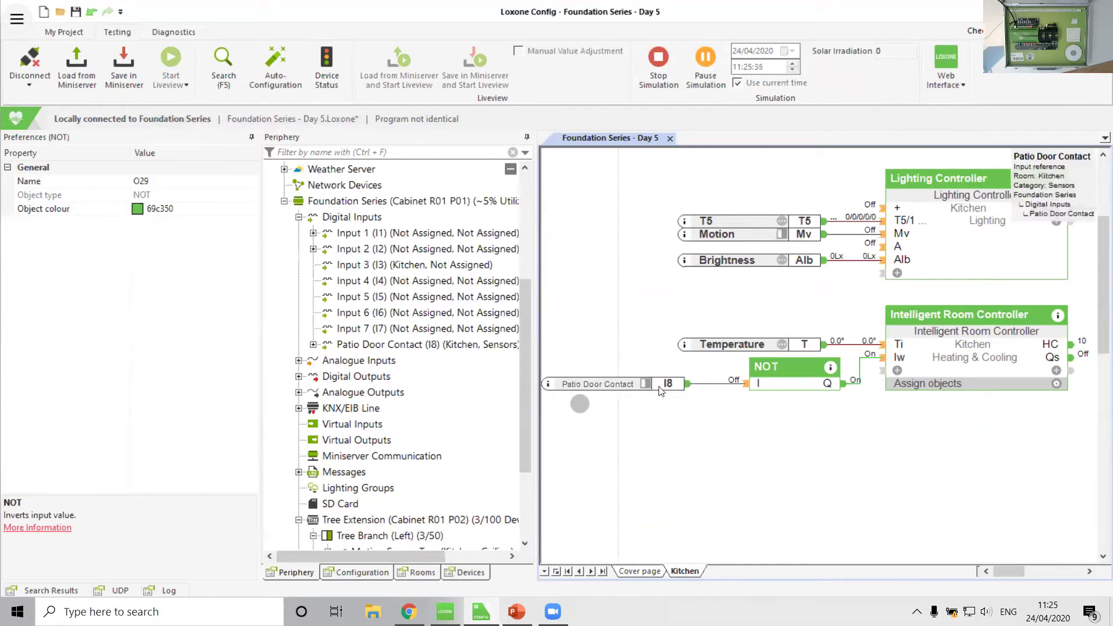
pyautogui.click(644, 384)
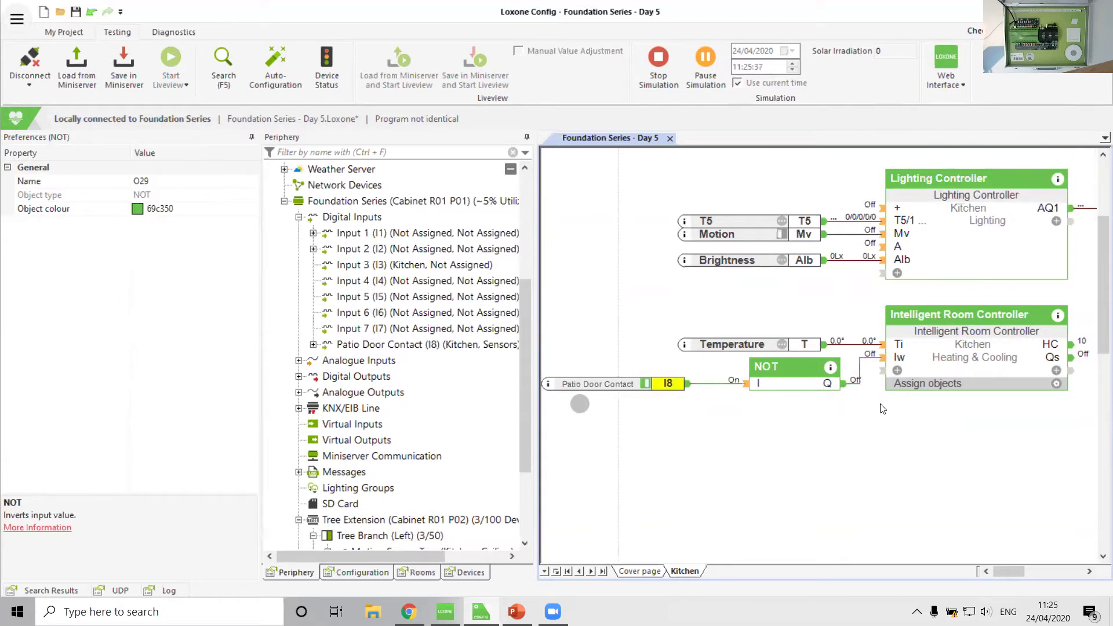
pyautogui.click(655, 384)
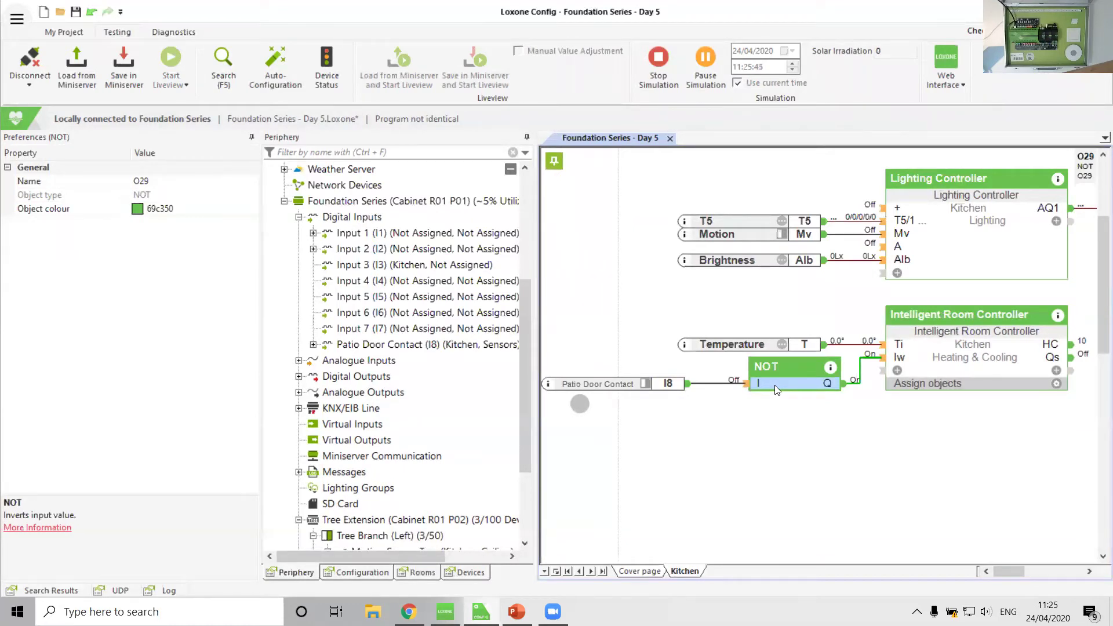
# Delete the NOT block and move the Patio Door Contact back beneath Temperature, ending the simulation.
pyautogui.press('Delete')
pyautogui.moveTo(624, 386); pyautogui.dragTo(744, 365)
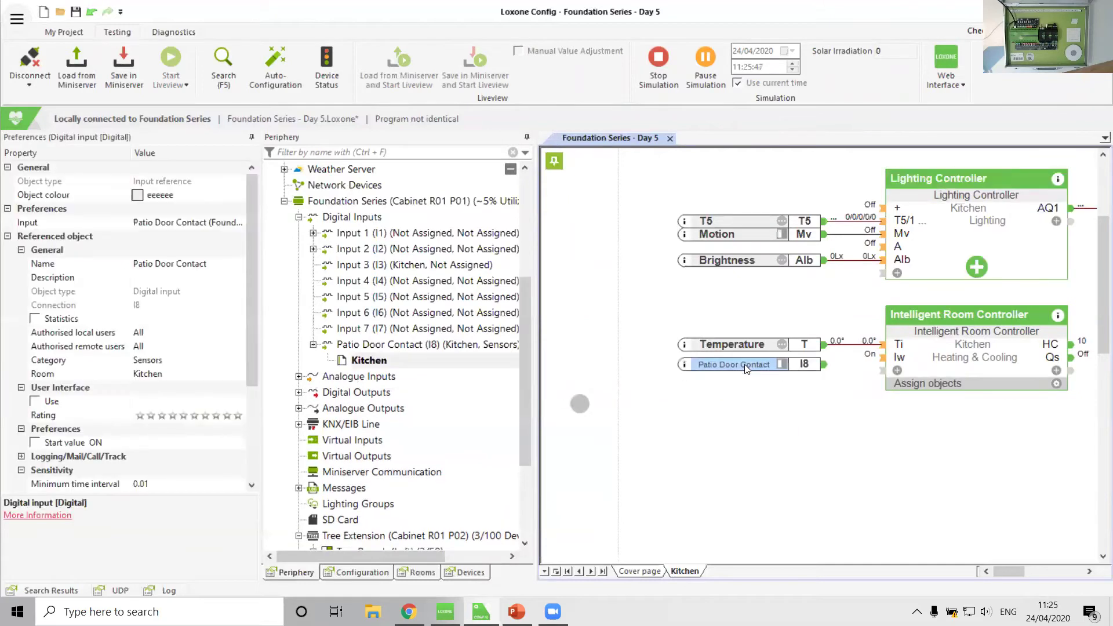
pyautogui.click(658, 58)
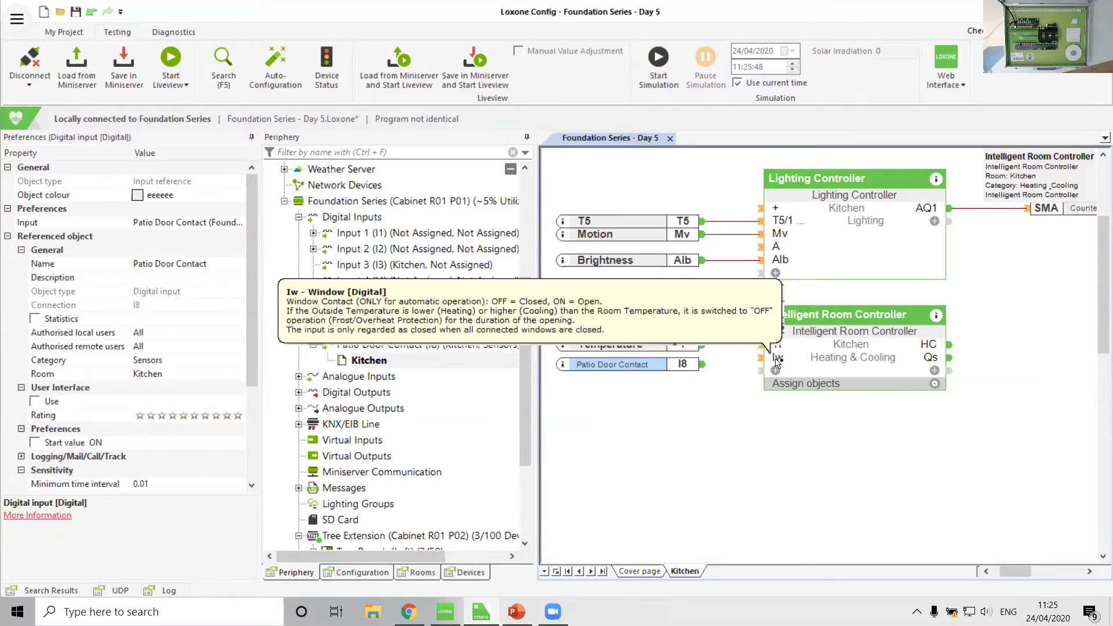
# Invert the Intelligent Room Controller's Iw input directly on the block and connect the Patio Door Contact to it.
pyautogui.scroll(5, 777, 363)
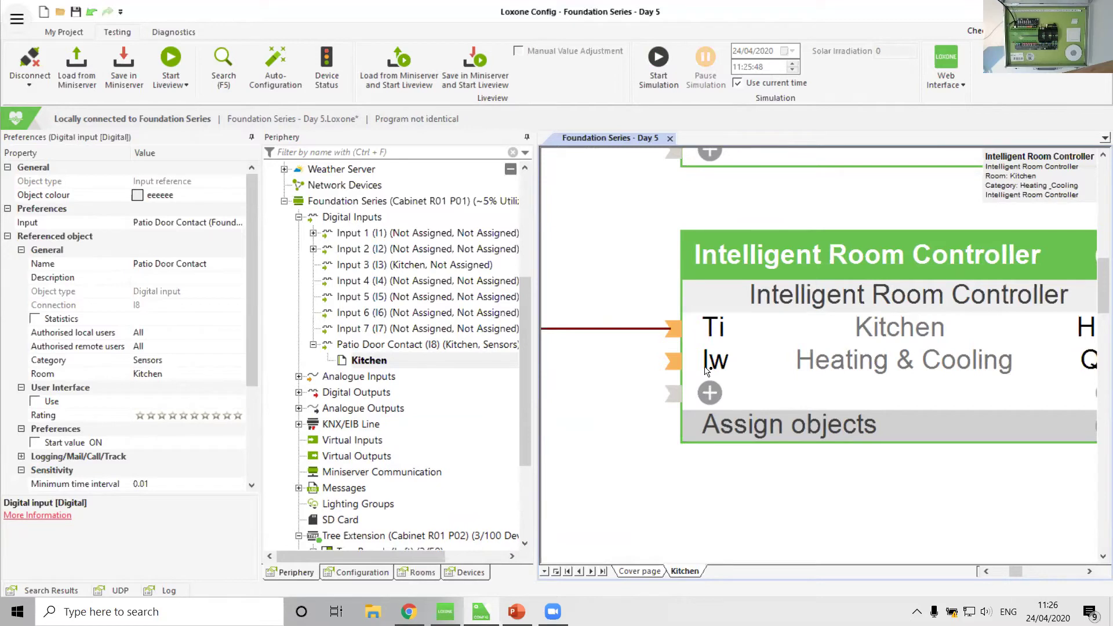
pyautogui.click(706, 368)
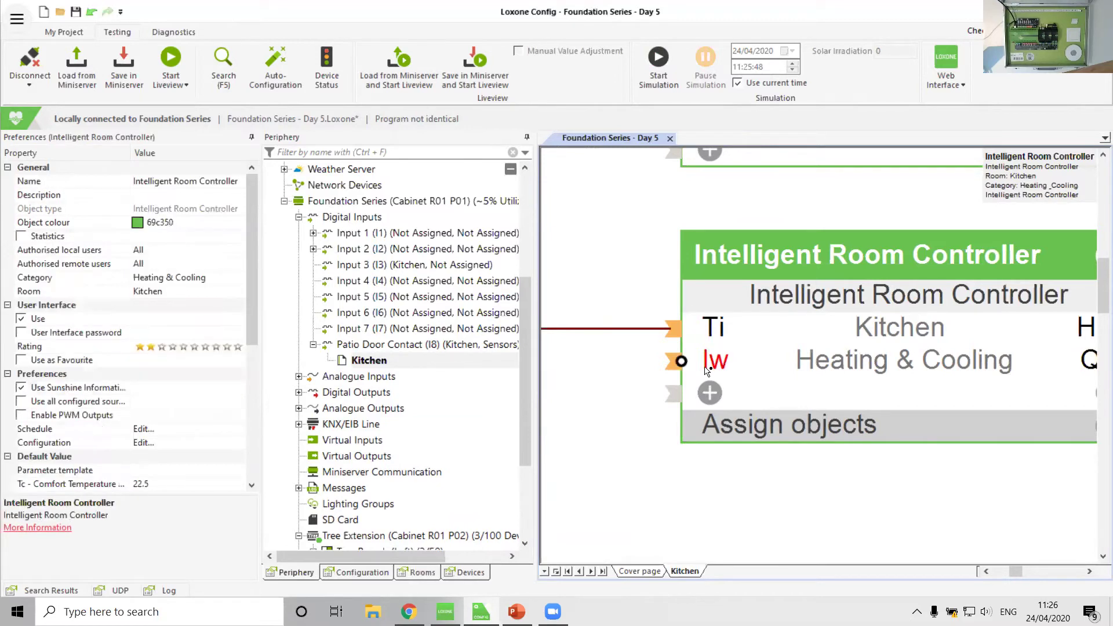
pyautogui.scroll(-4, 706, 370)
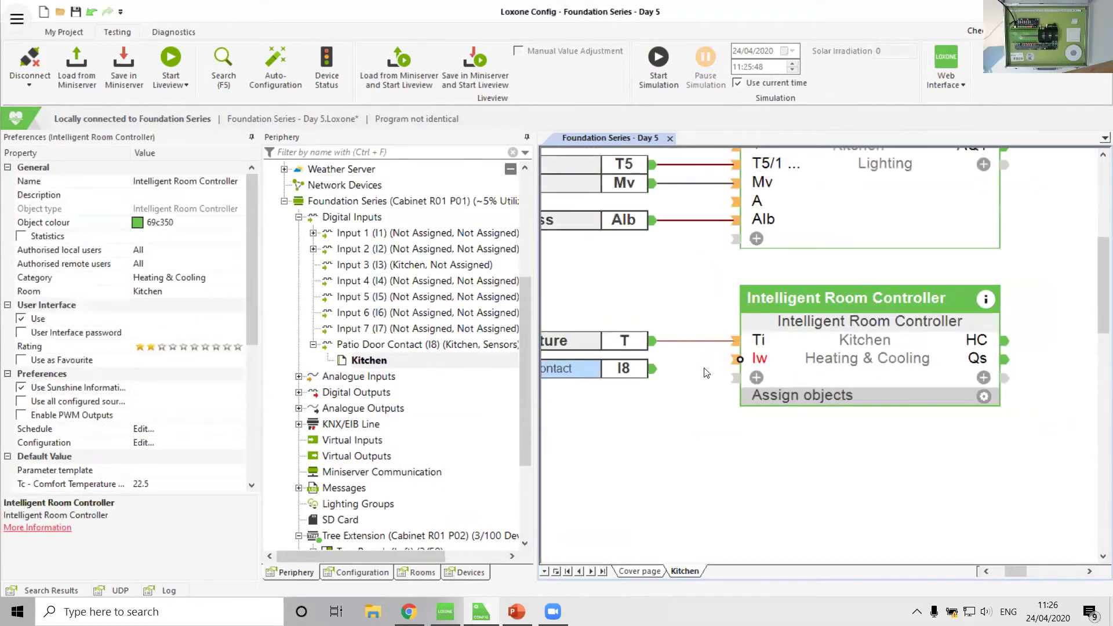
pyautogui.moveTo(703, 369); pyautogui.dragTo(738, 359)
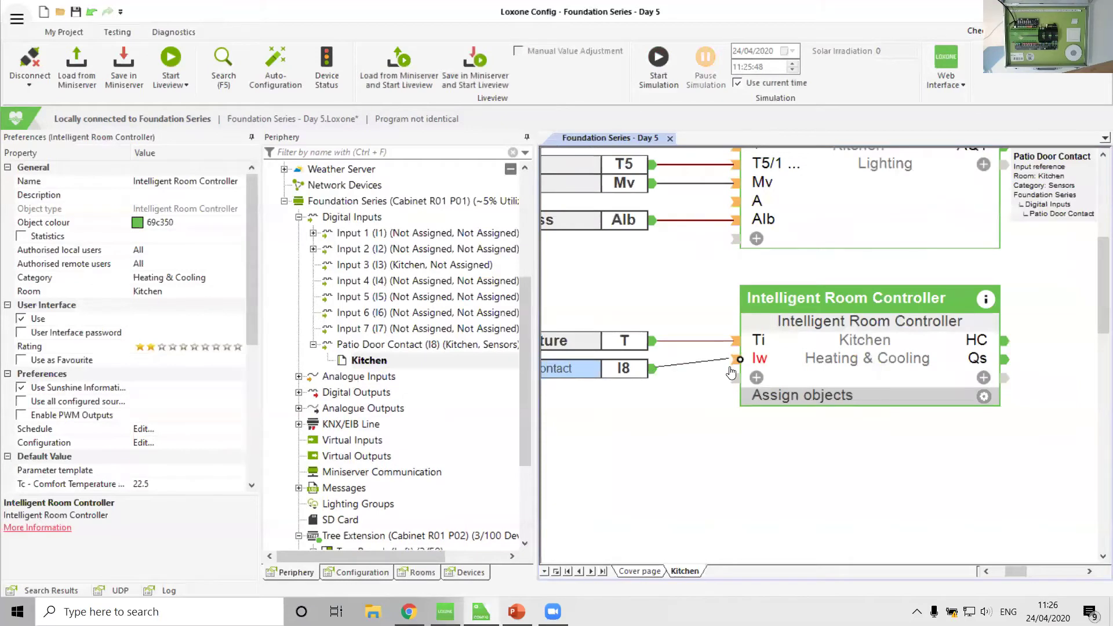
pyautogui.click(704, 447)
pyautogui.scroll(-2, 708, 448)
pyautogui.scroll(-1, 707, 447)
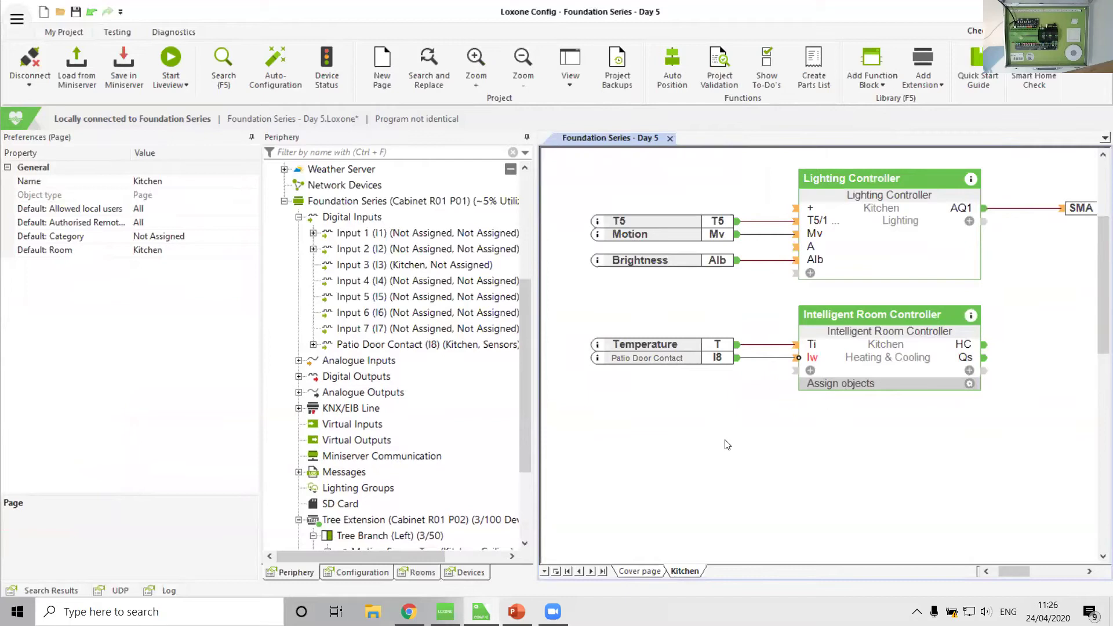
# Add the Motion input of the Motion Sensor Tree to the Intelligent Room Controller's Mv input, below the Patio Door Contact.
pyautogui.click(634, 347)
pyautogui.click(635, 358)
pyautogui.click(713, 492)
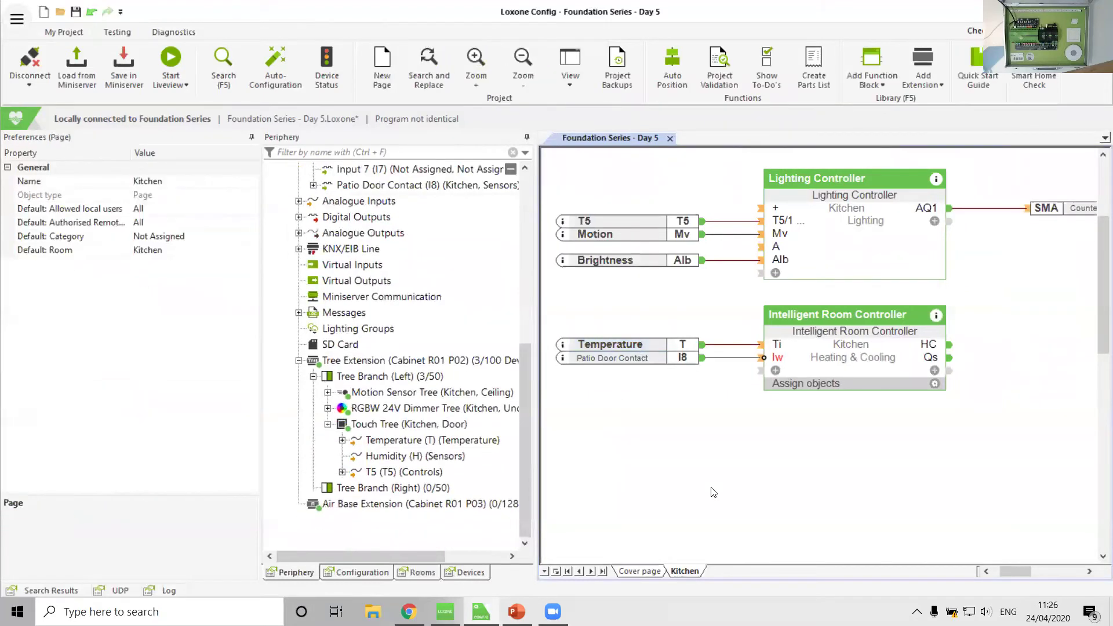
pyautogui.click(598, 234)
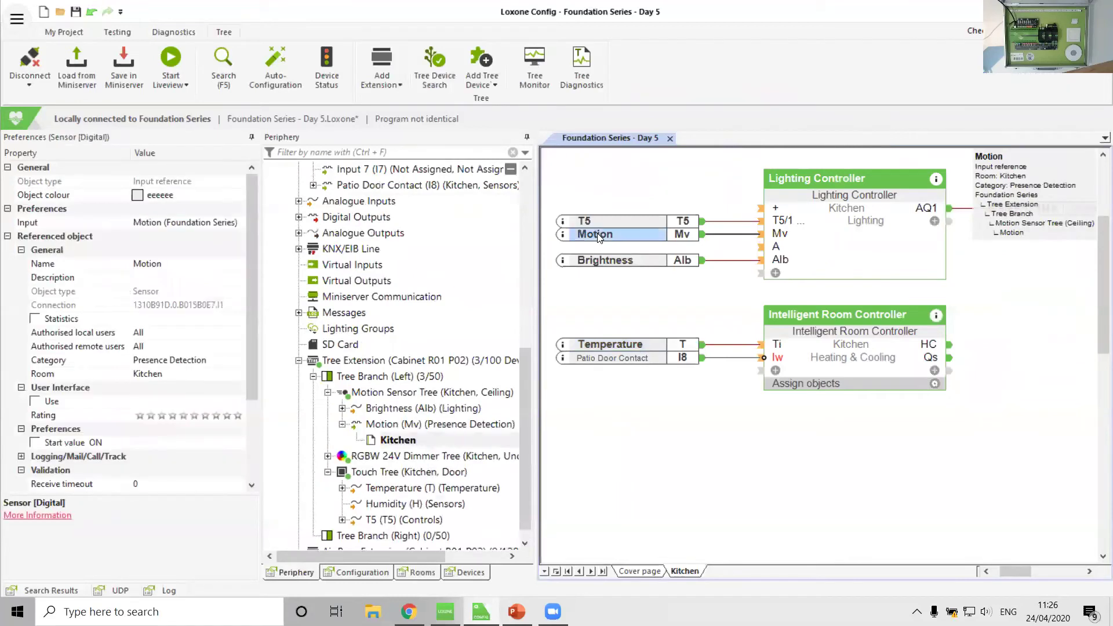
pyautogui.moveTo(383, 425); pyautogui.dragTo(727, 354)
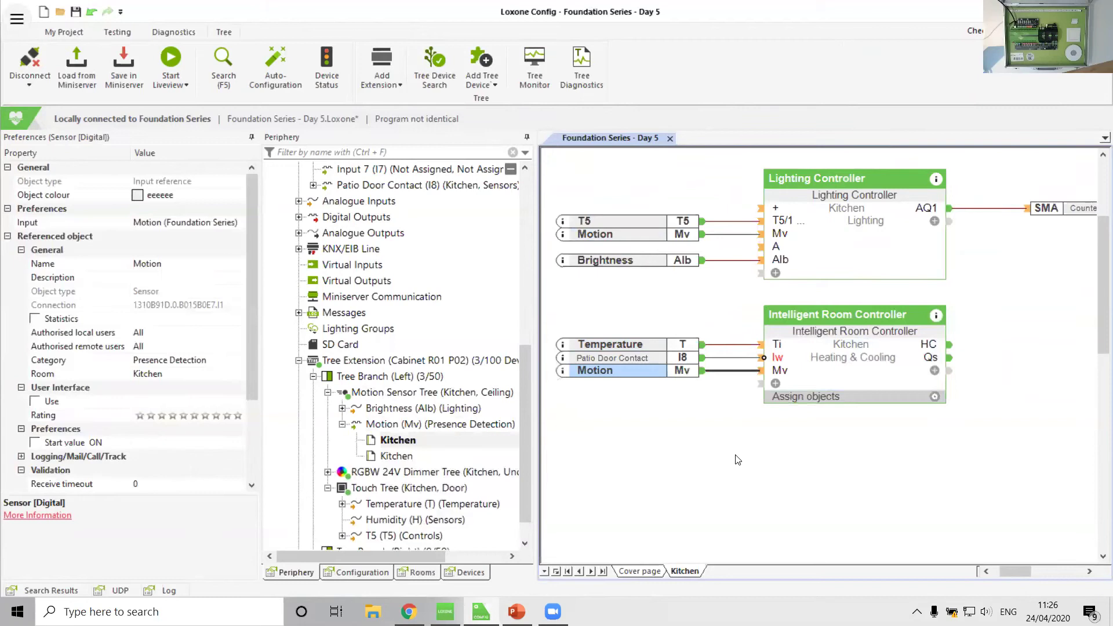
pyautogui.scroll(-2, 737, 459)
pyautogui.scroll(2, 736, 458)
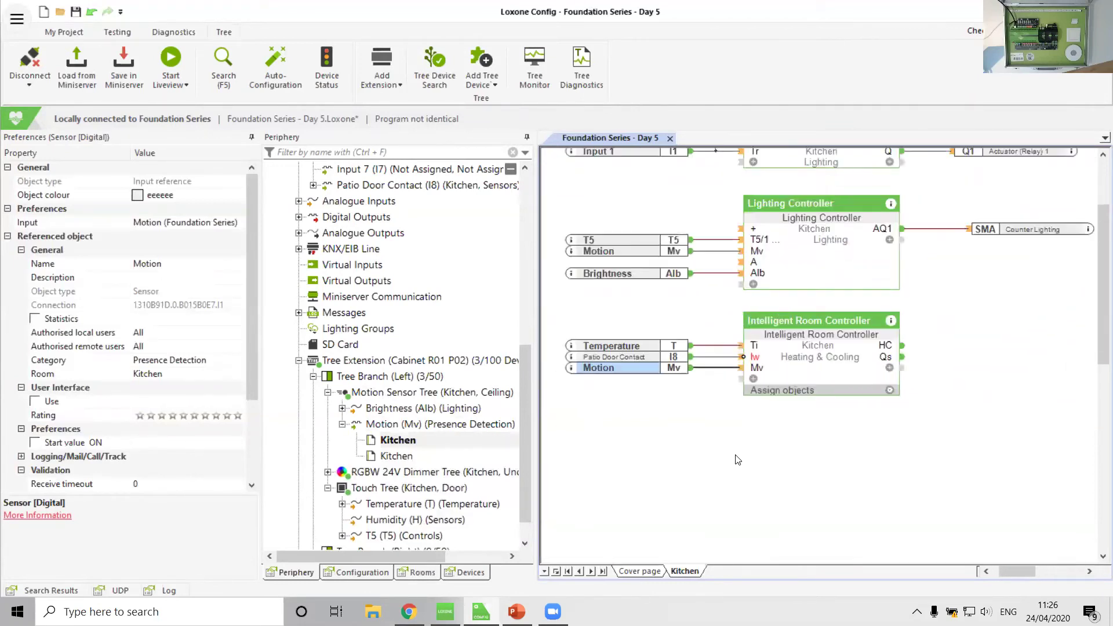
# Add a Valve Actuator Tree device to the Tree Extension with installation place Manifold and room Kitchen.
pyautogui.hscroll(2, 755, 466)
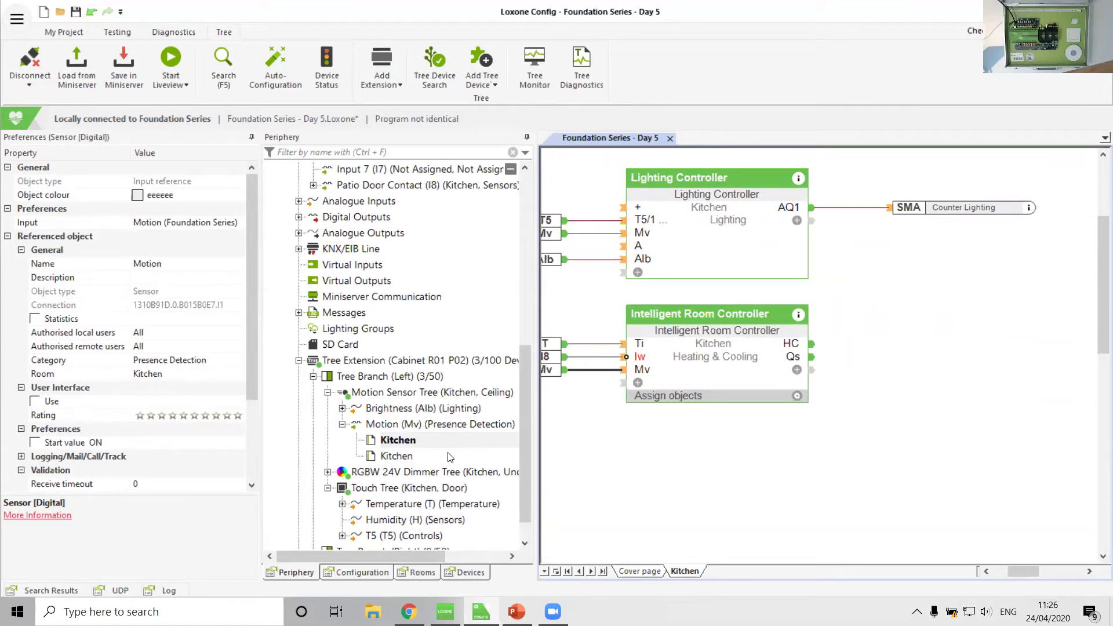
pyautogui.click(368, 362)
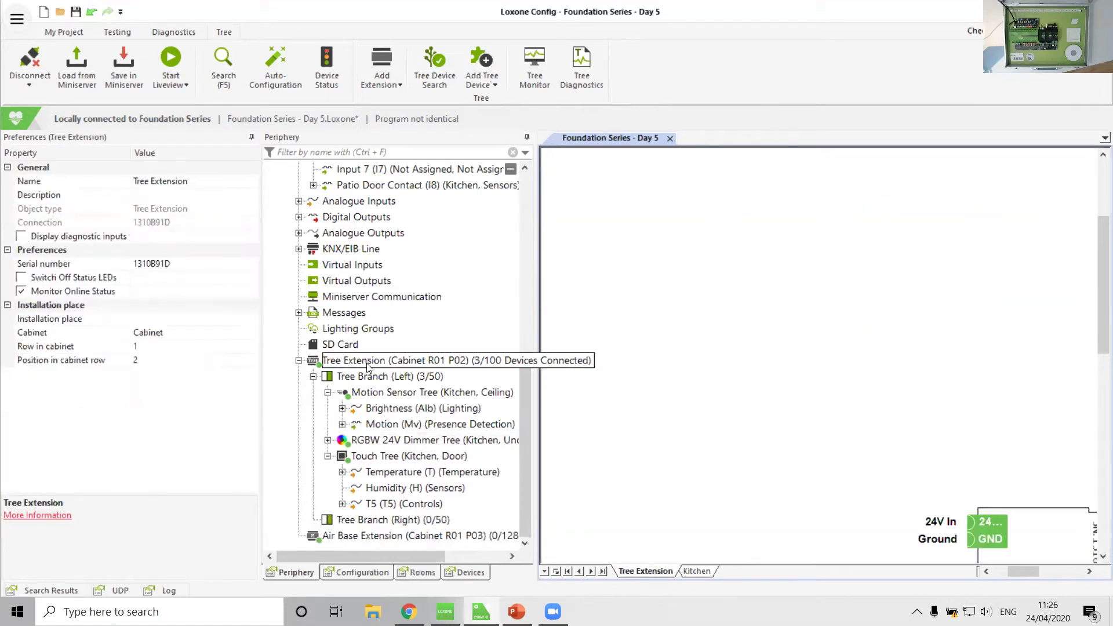
pyautogui.click(495, 87)
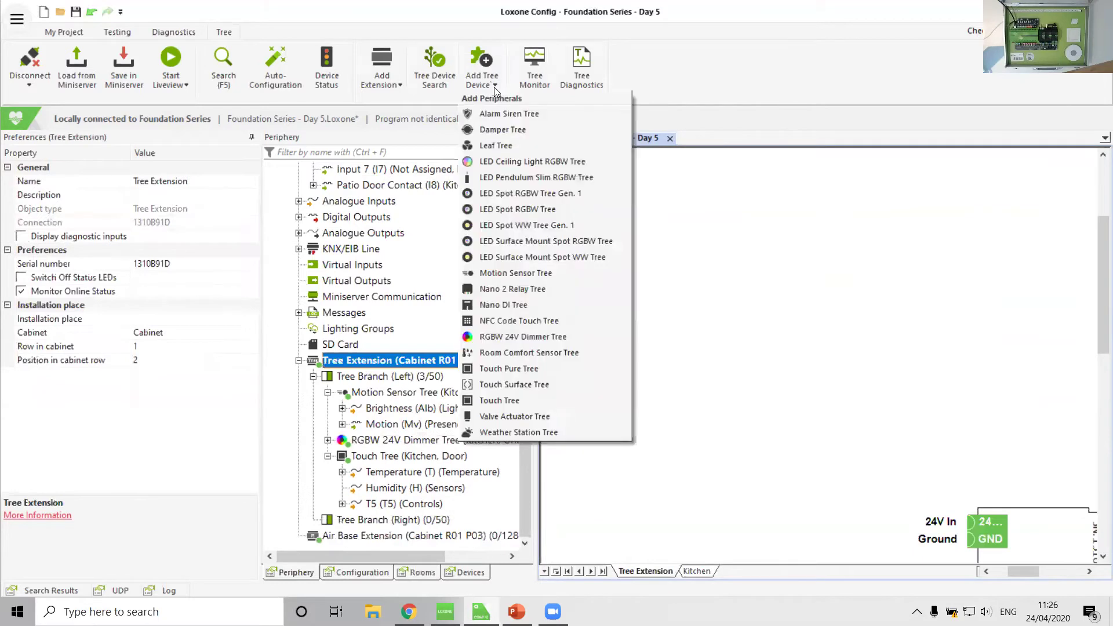
pyautogui.click(517, 417)
pyautogui.write('Manf')
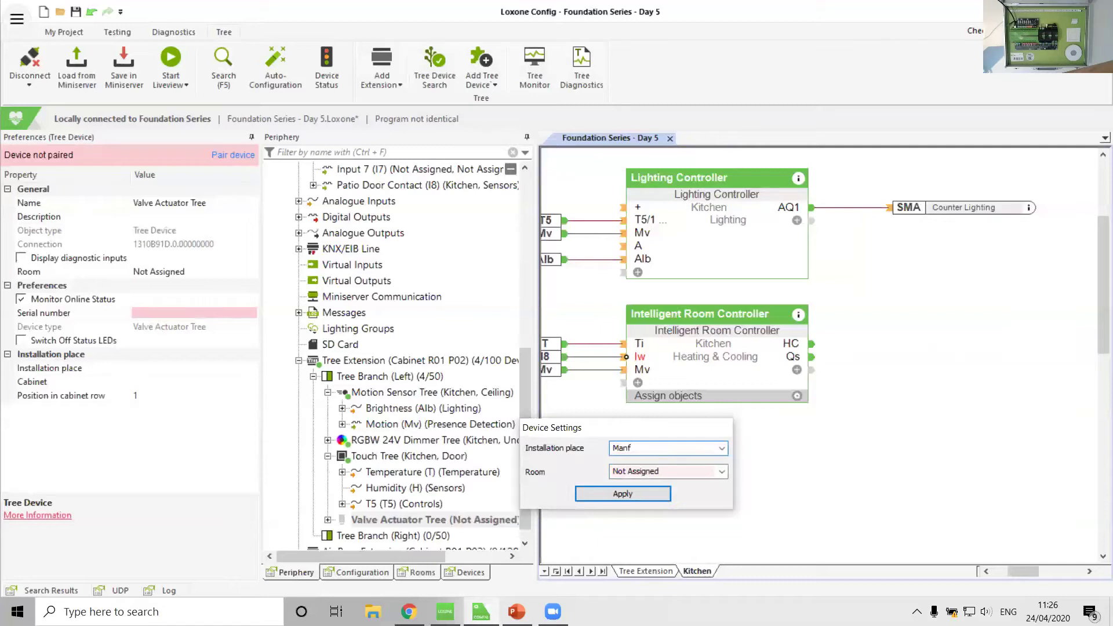
pyautogui.press('BackSpace')
pyautogui.write('ifold')
pyautogui.press('Tab')
pyautogui.click(722, 471)
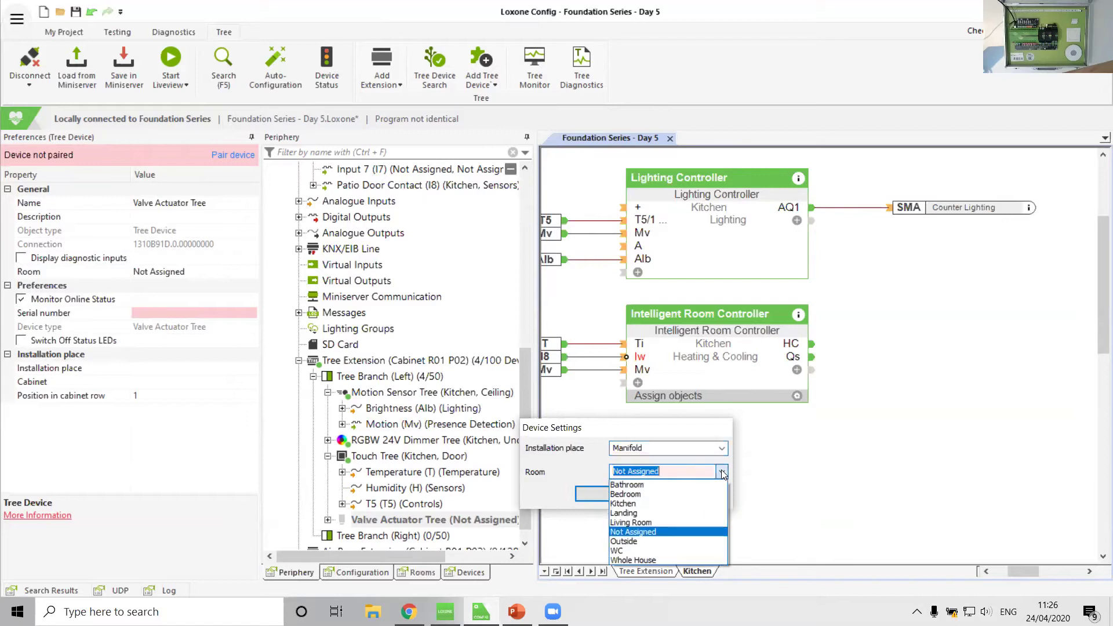
pyautogui.click(624, 503)
pyautogui.click(605, 494)
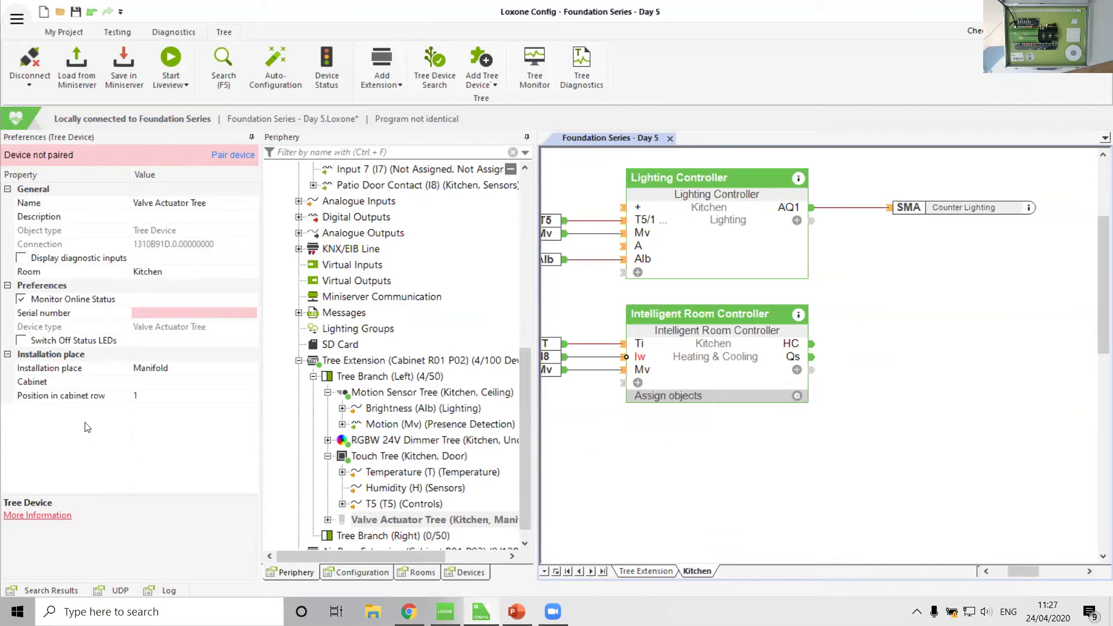
pyautogui.click(67, 399)
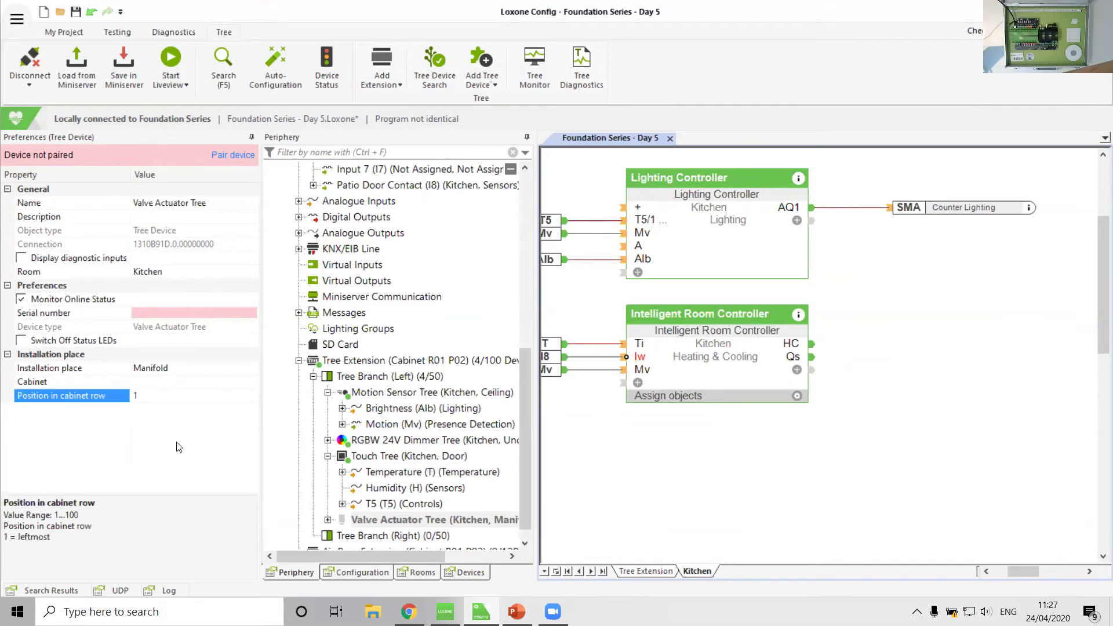
# Place the Valve Actuator Tree output (VA) on the Kitchen page beside the Intelligent Room Controller.
pyautogui.hscroll(-1, 634, 512)
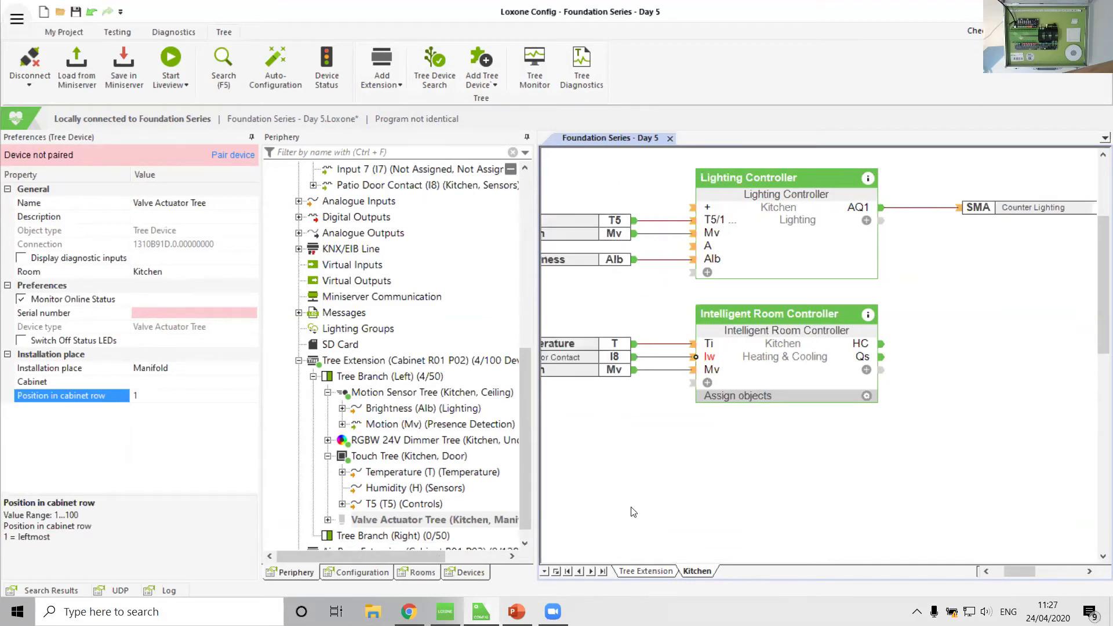
pyautogui.scroll(-1, 634, 512)
pyautogui.hscroll(1, 633, 512)
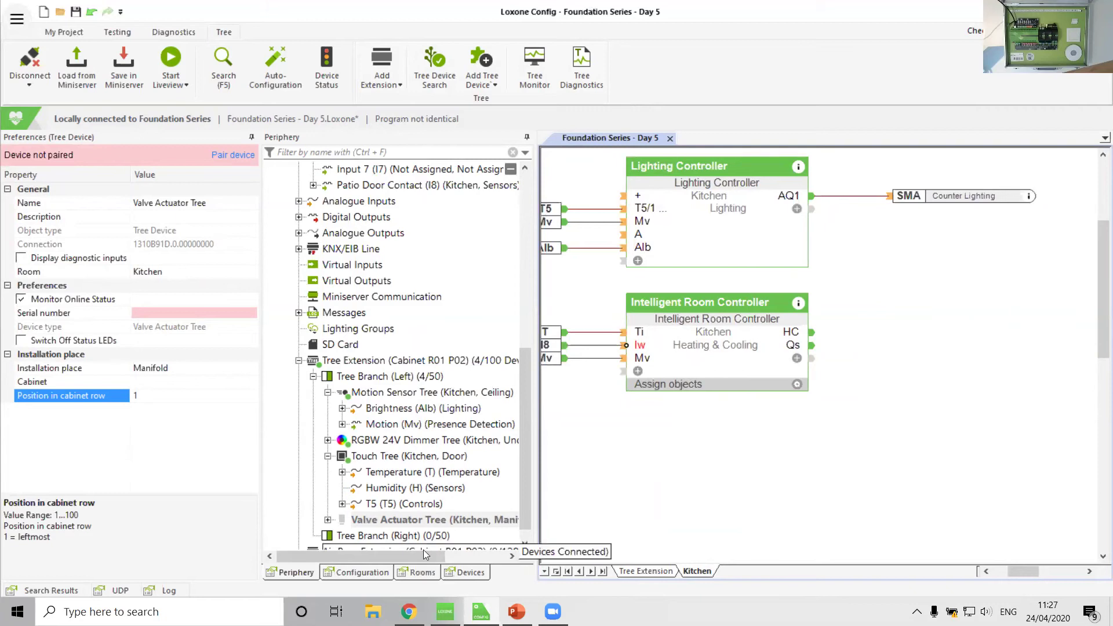
pyautogui.click(329, 520)
pyautogui.moveTo(400, 535); pyautogui.dragTo(904, 391)
pyautogui.click(811, 418)
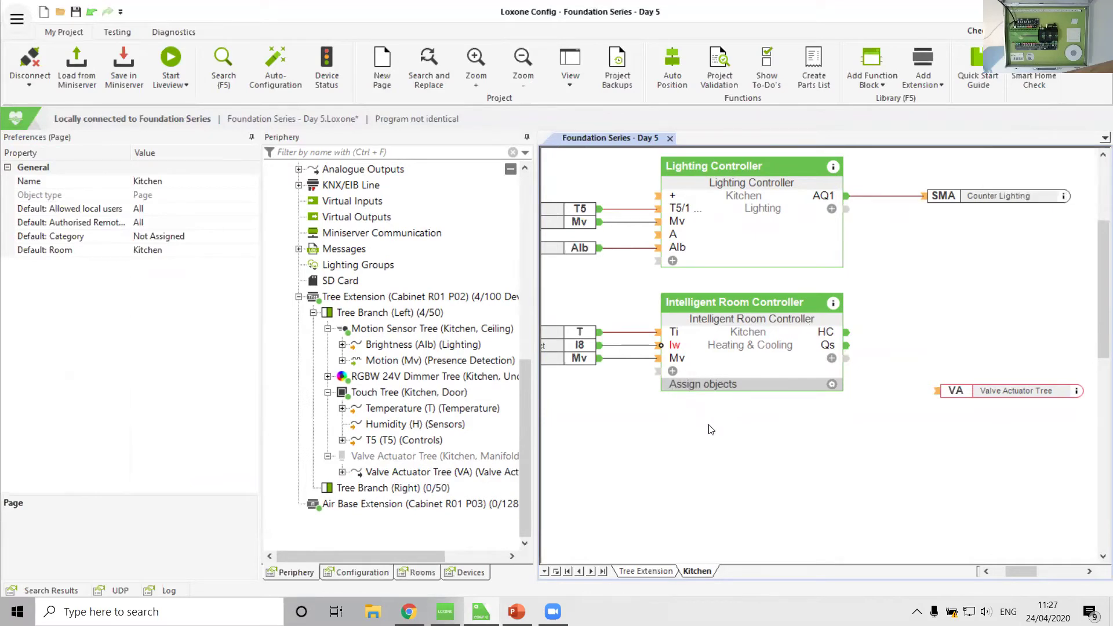
# Examine the additional outputs that can be displayed on the Intelligent Room Controller, such as the heating and cooling outputs.
pyautogui.click(834, 360)
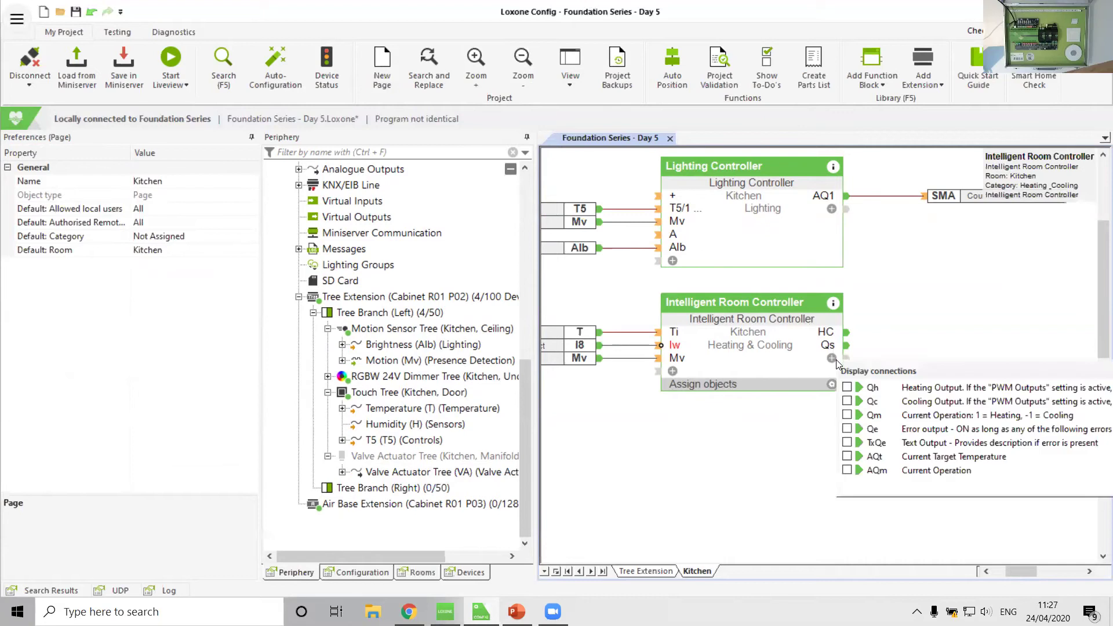
pyautogui.click(761, 460)
pyautogui.scroll(3, 694, 390)
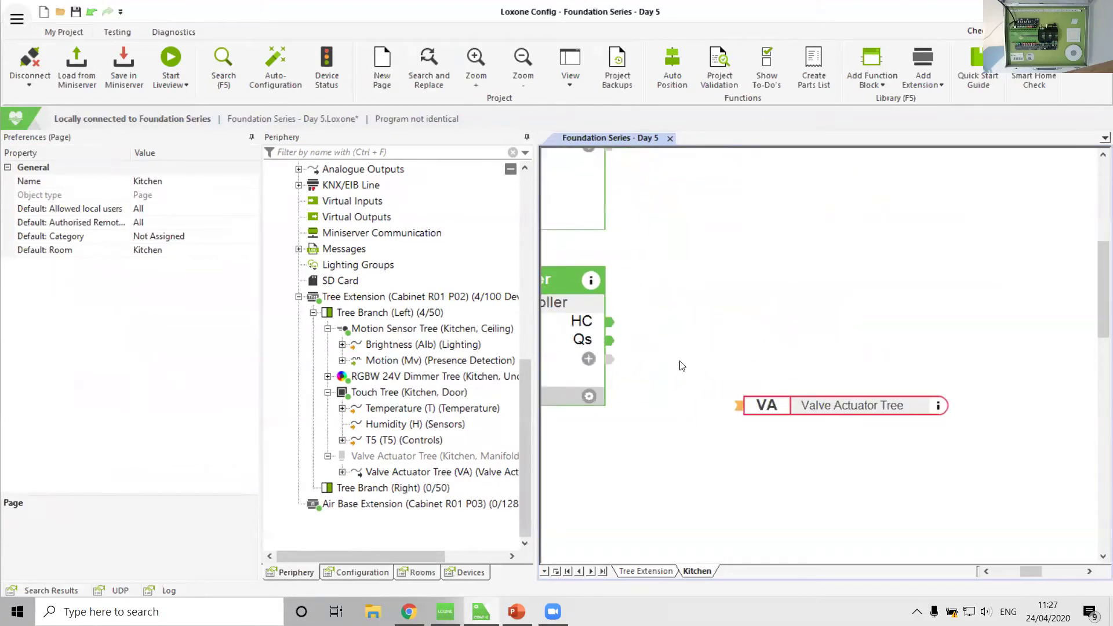
pyautogui.hscroll(-3, 682, 365)
pyautogui.click(821, 358)
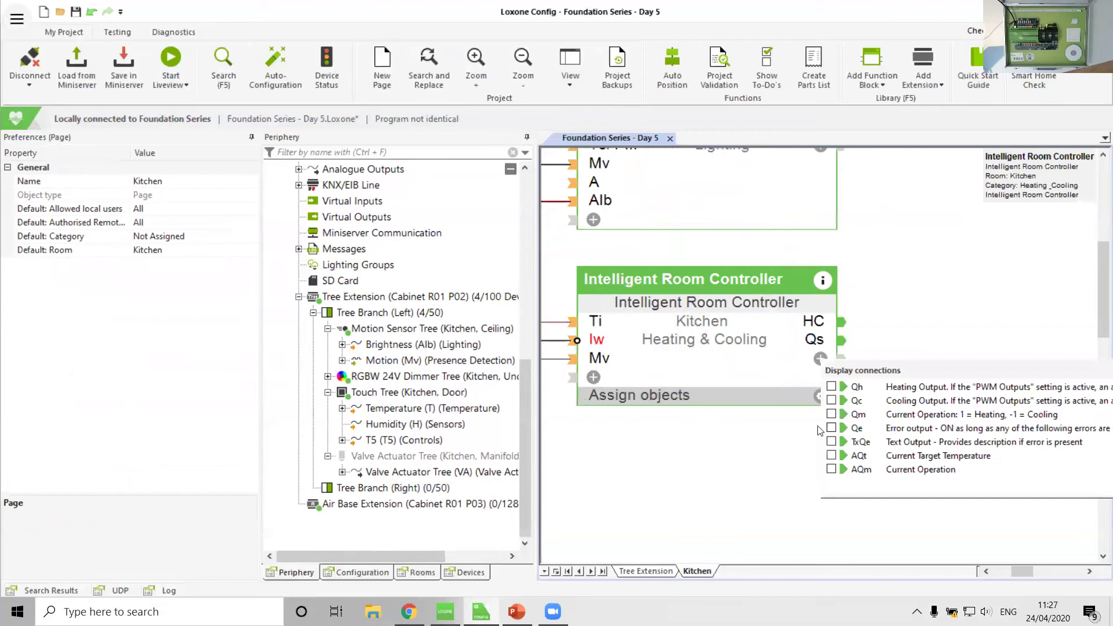
pyautogui.click(726, 515)
# Align the Valve Actuator Tree output with the Intelligent Room Controller's Qs output row.
pyautogui.scroll(-3, 727, 514)
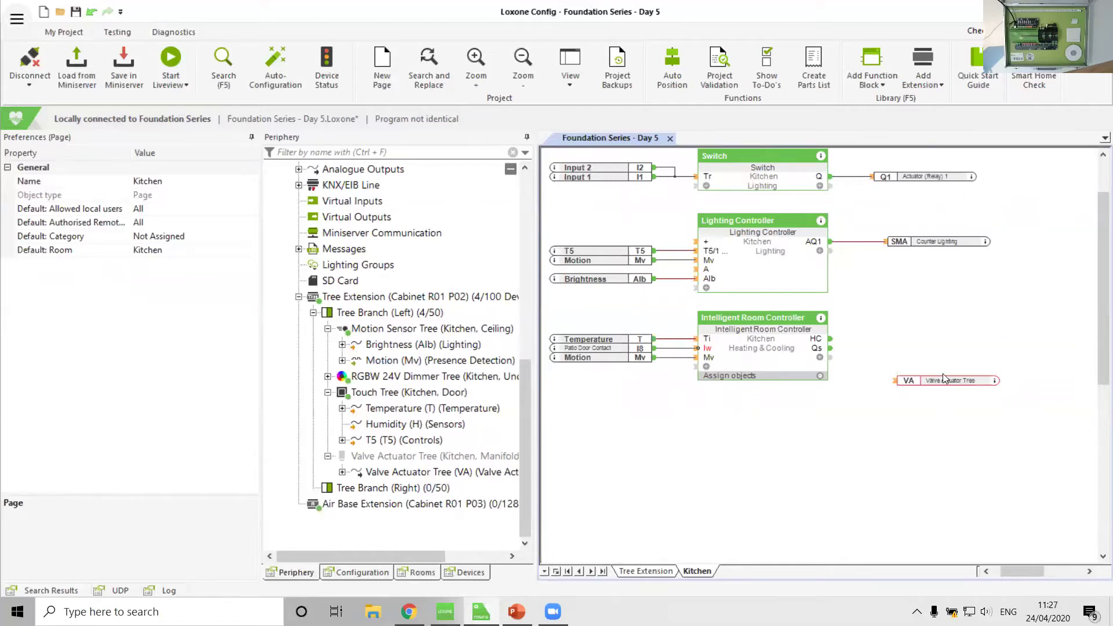
pyautogui.moveTo(940, 379); pyautogui.dragTo(920, 348)
pyautogui.click(821, 427)
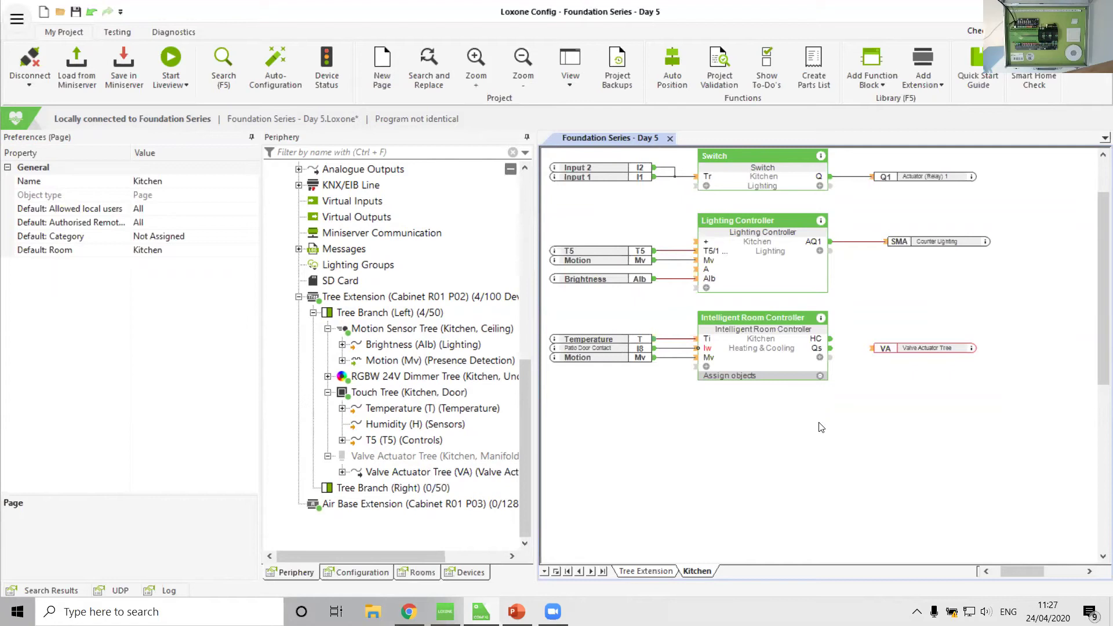
# Add a new page to the project and name it Whole House Heating.
pyautogui.click(555, 572)
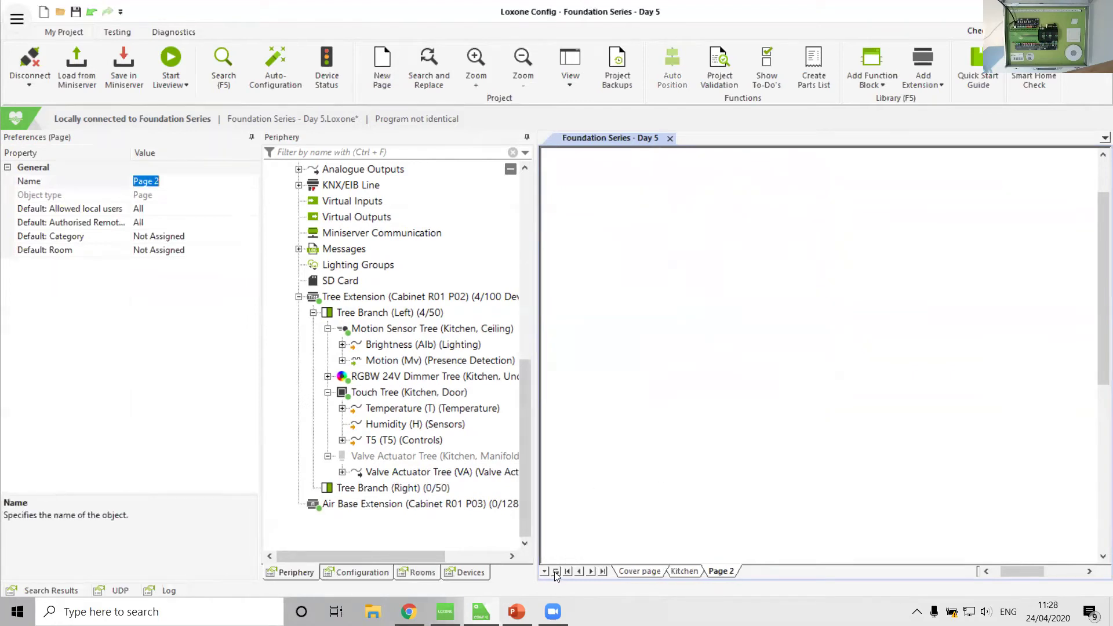
pyautogui.write('Whole House Heating')
pyautogui.press('Return')
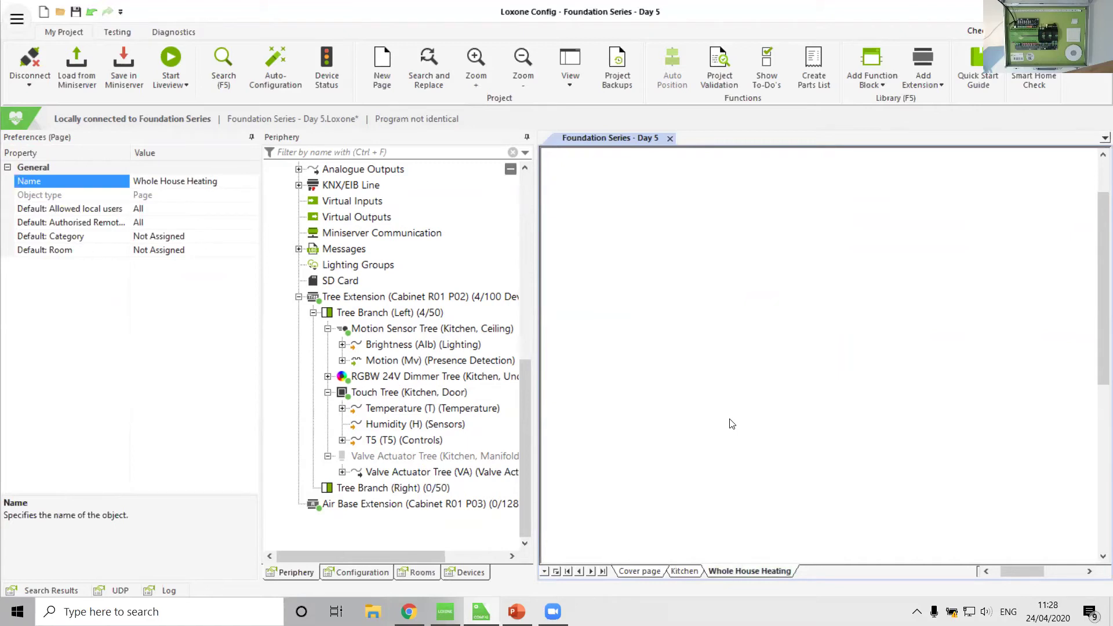
# Set the Whole House Heating page's default room to Whole House and its default category to Heating.
pyautogui.click(177, 269)
pyautogui.click(247, 253)
pyautogui.click(253, 254)
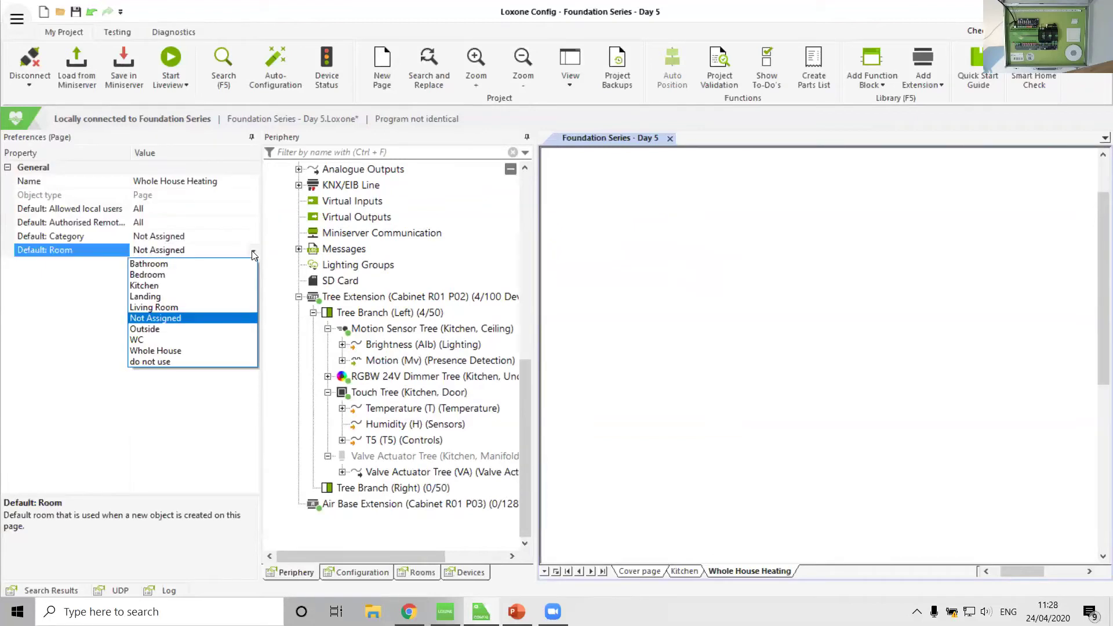
pyautogui.click(161, 351)
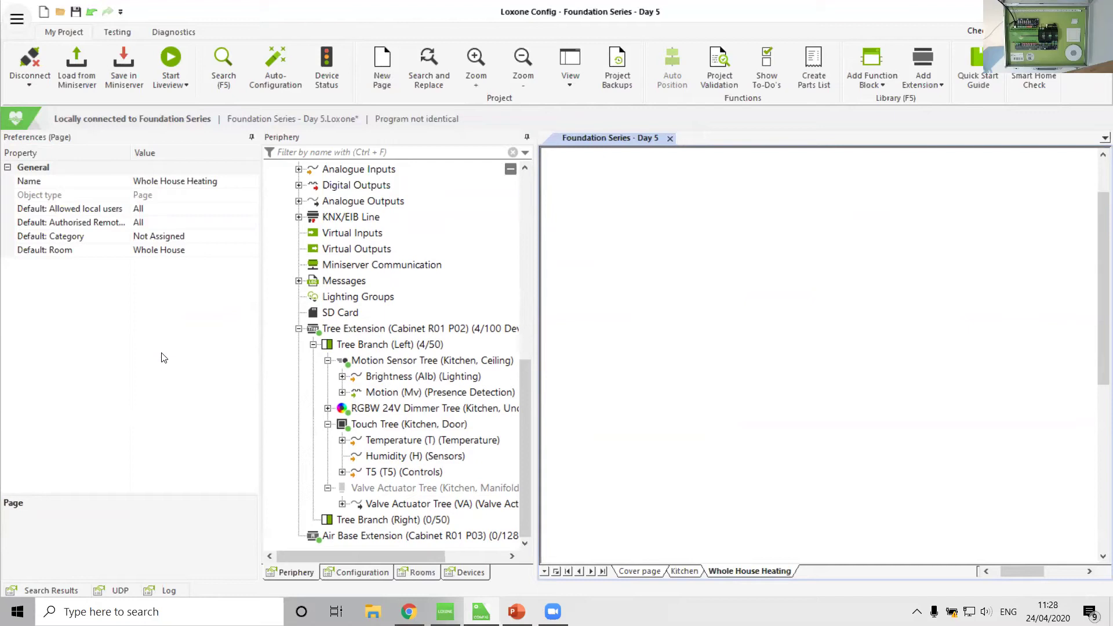
pyautogui.click(74, 238)
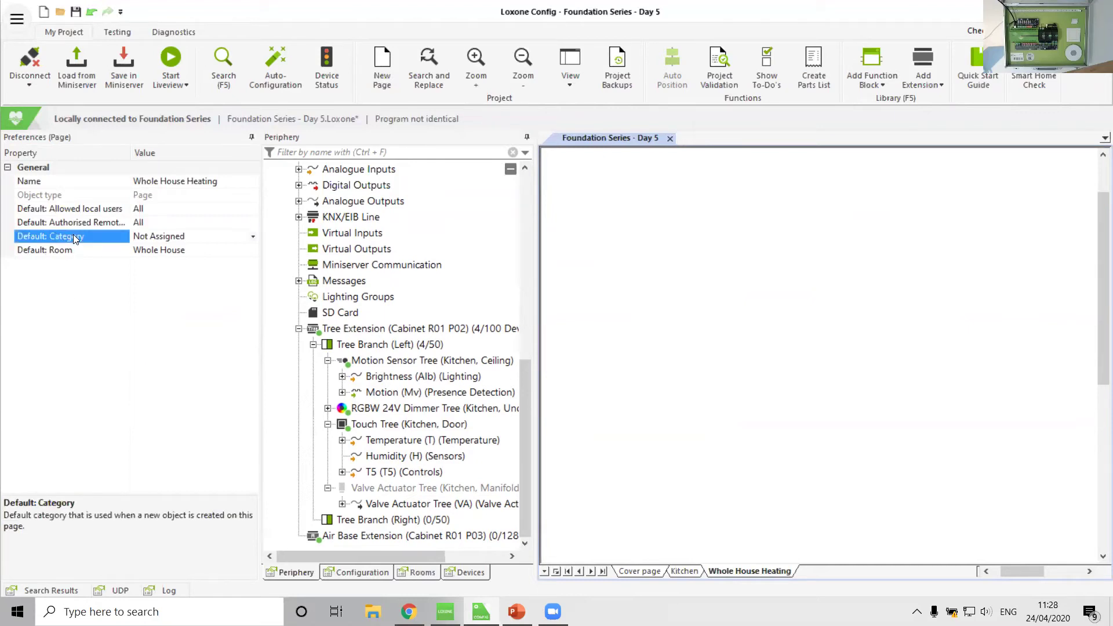
pyautogui.click(253, 237)
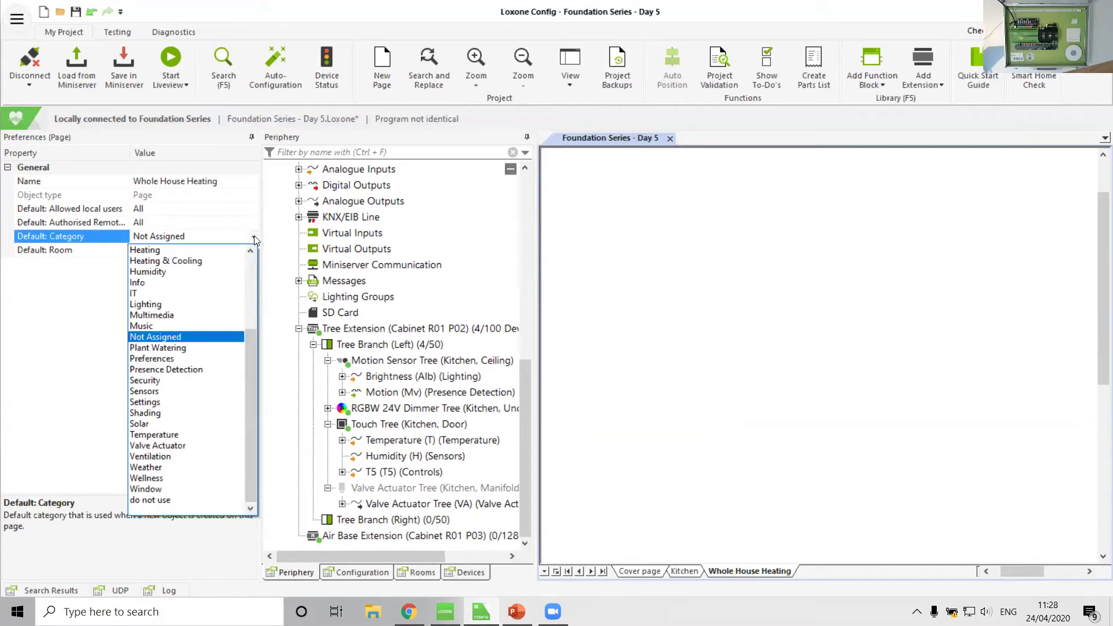
pyautogui.click(145, 250)
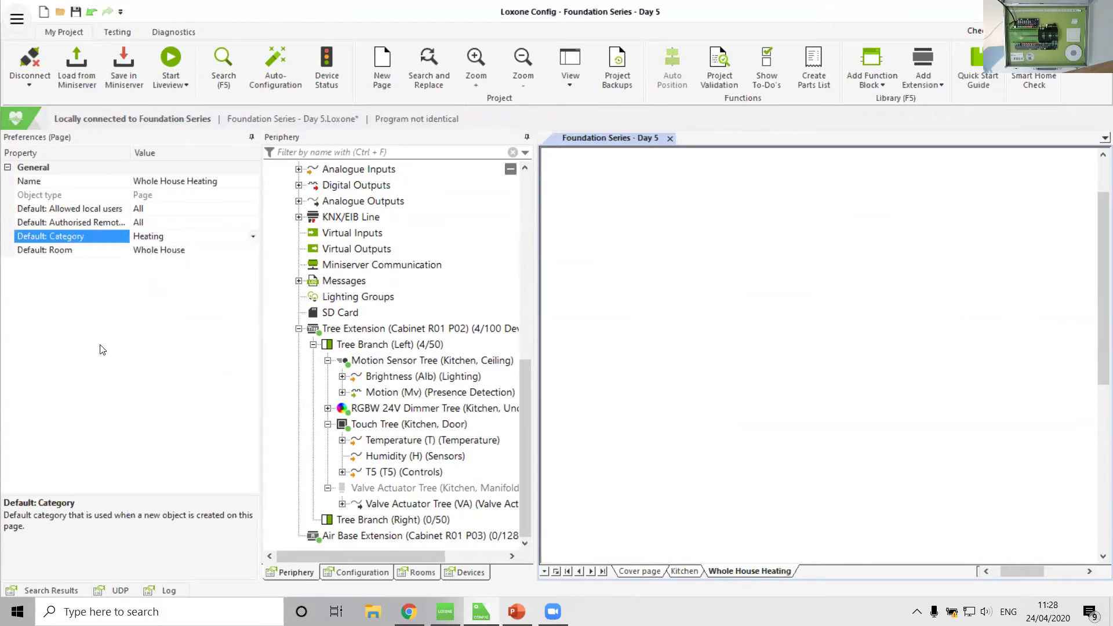
pyautogui.click(98, 352)
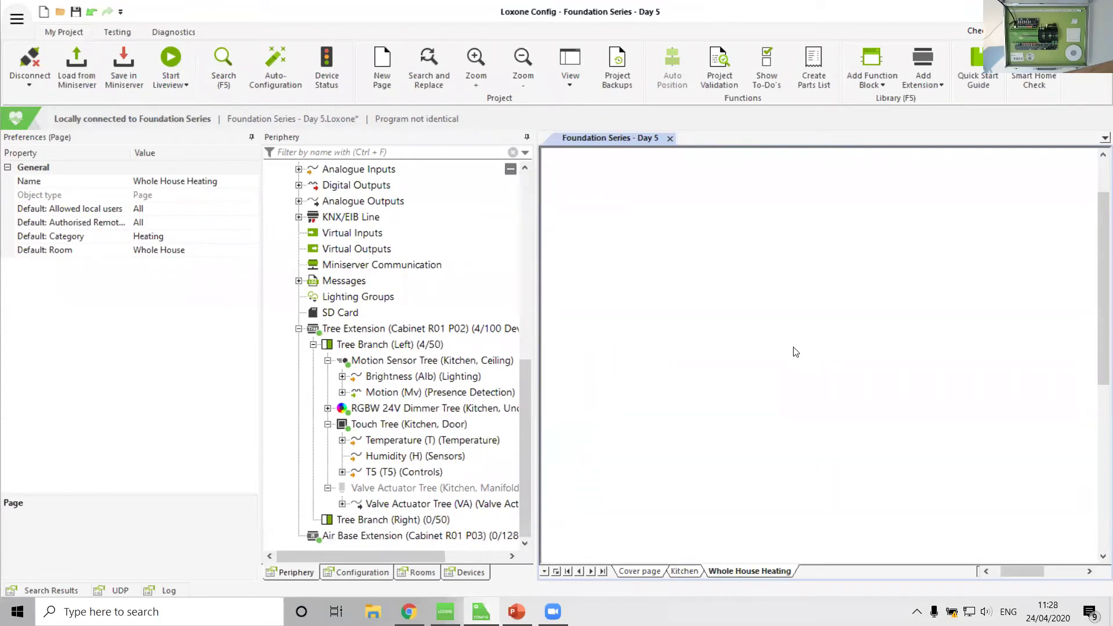
# Add a Climate Controller block to the Whole House Heating page and position it near the top of the page.
pyautogui.click(877, 60)
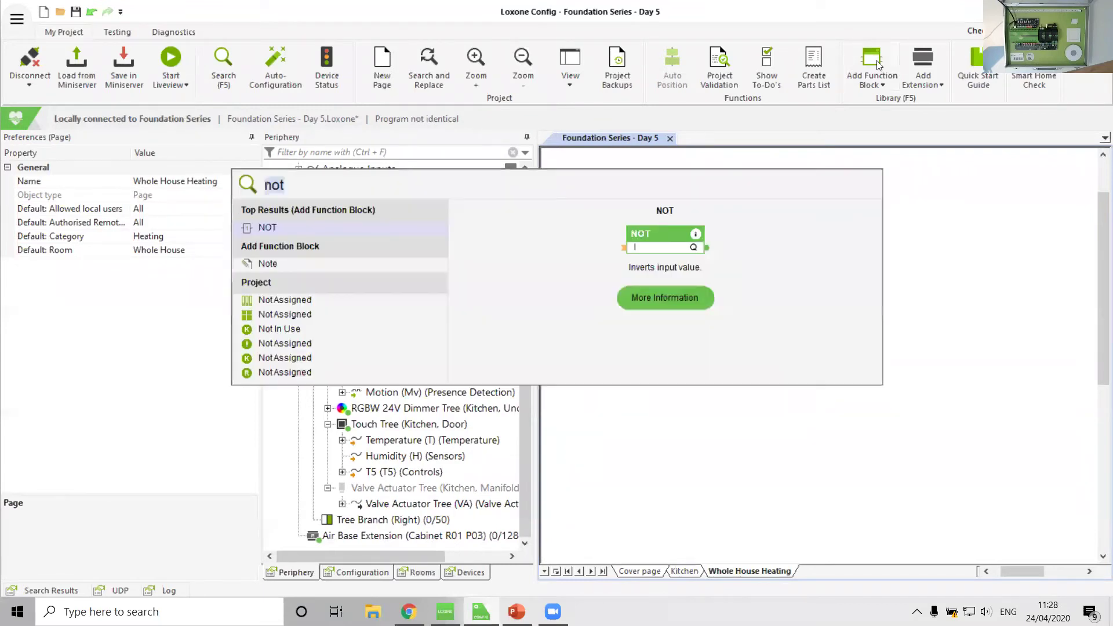
pyautogui.write('clima')
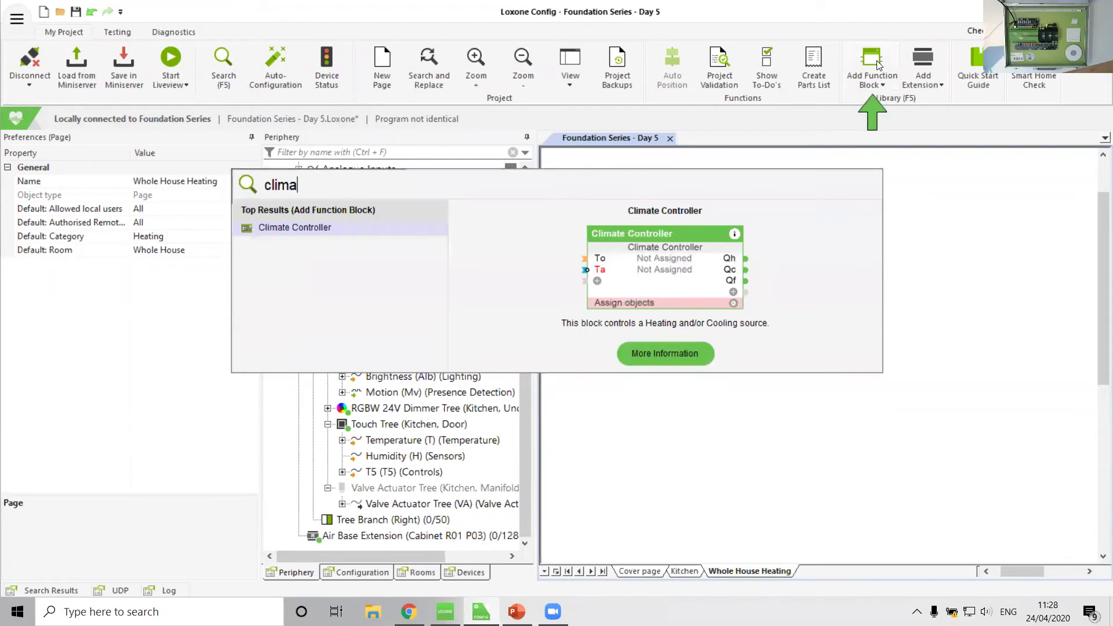
pyautogui.press('Return')
pyautogui.click(667, 177)
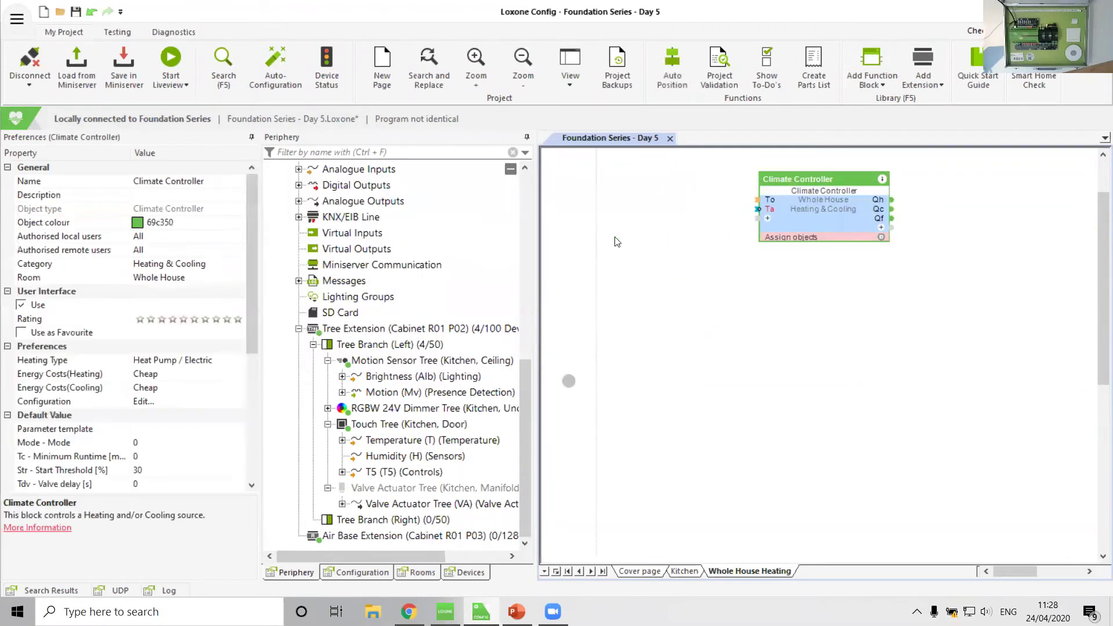
pyautogui.scroll(2, 618, 242)
pyautogui.moveTo(830, 280); pyautogui.dragTo(828, 232)
pyautogui.click(693, 294)
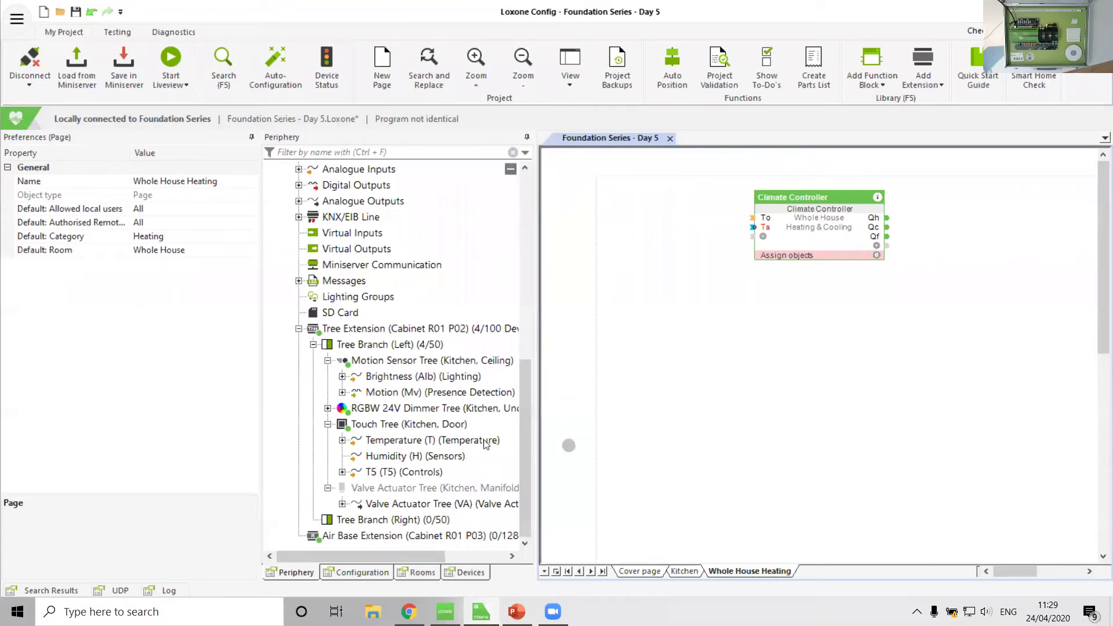
# Examine which sources are available for the Outside Temperature system variable.
pyautogui.moveTo(523, 424); pyautogui.dragTo(516, 238)
pyautogui.click(284, 297)
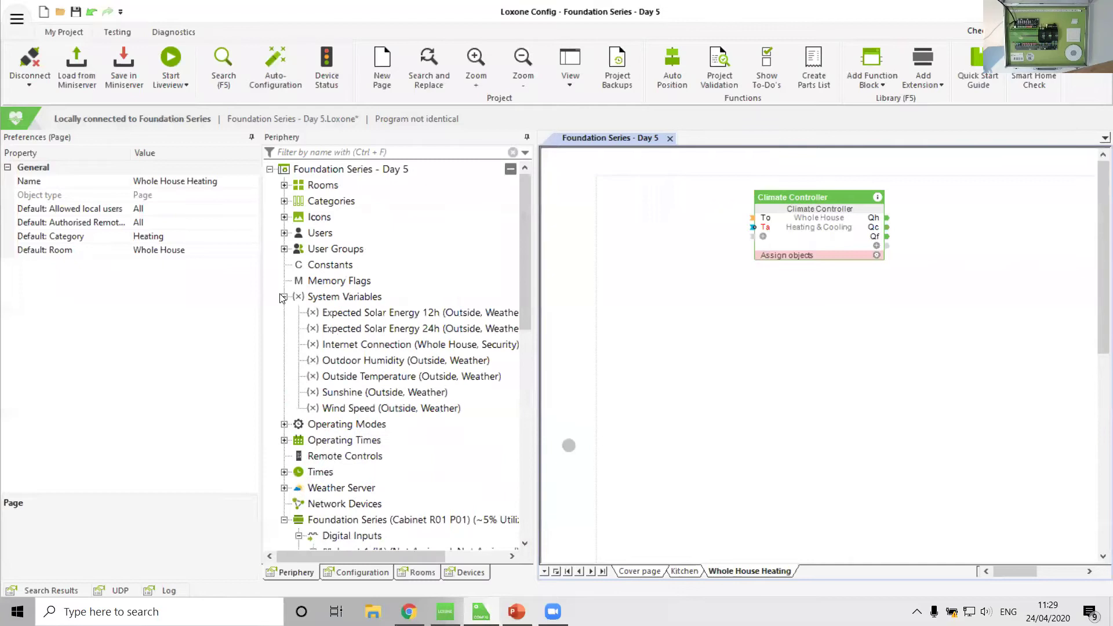
pyautogui.click(366, 378)
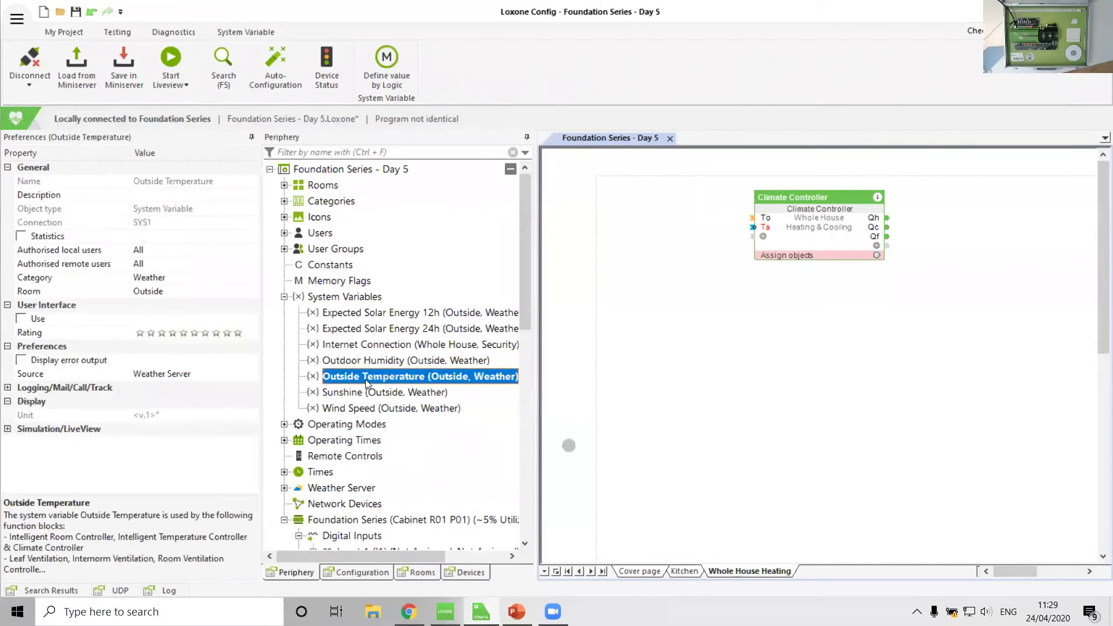
pyautogui.click(253, 377)
pyautogui.click(254, 376)
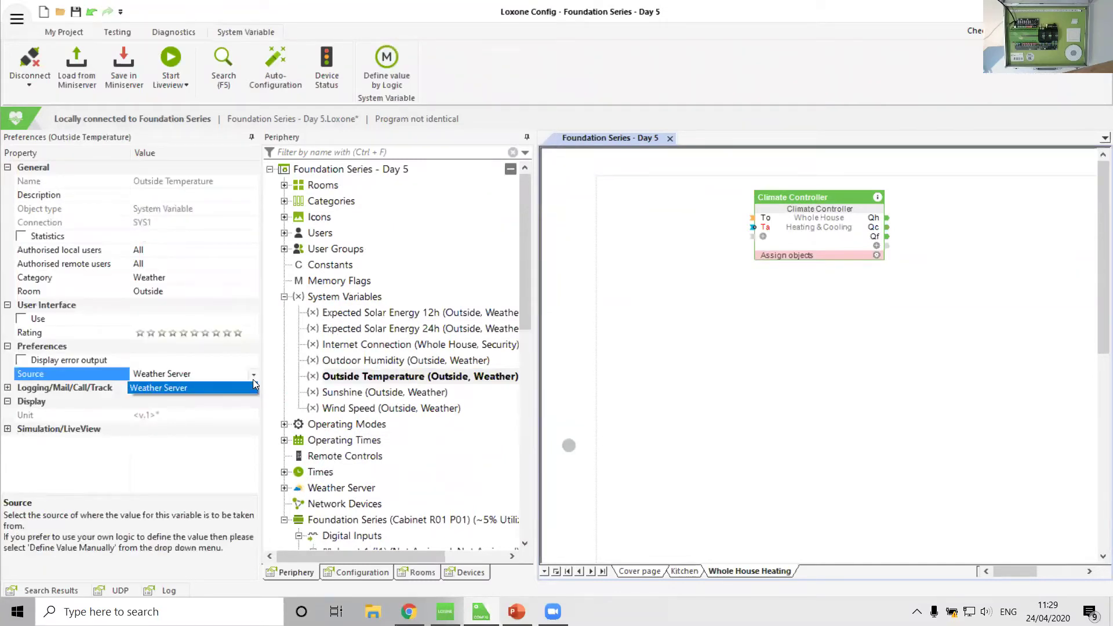
pyautogui.click(254, 381)
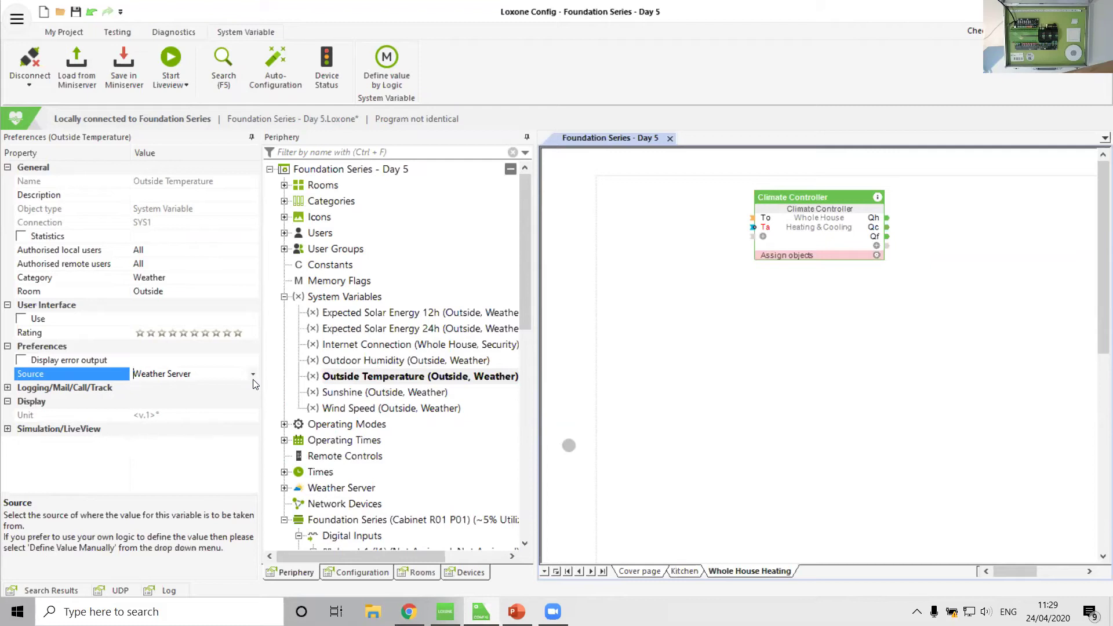
# Try defining the Outside Temperature system variable by logic on the Whole House Heating page, and delete the placed reference.
pyautogui.click(364, 378)
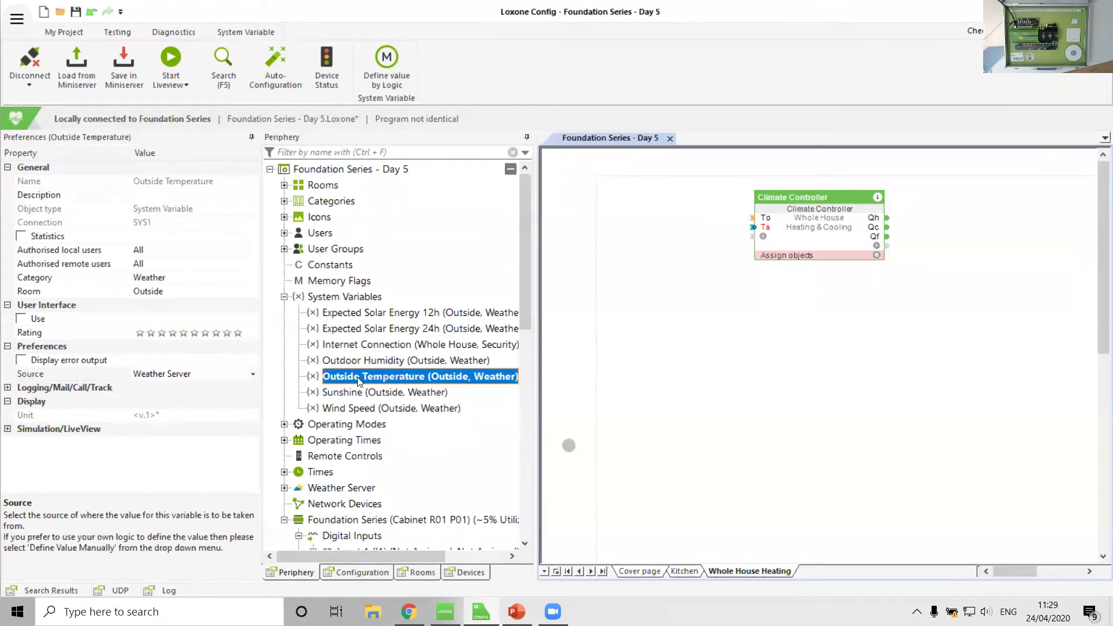
pyautogui.click(386, 58)
pyautogui.click(804, 313)
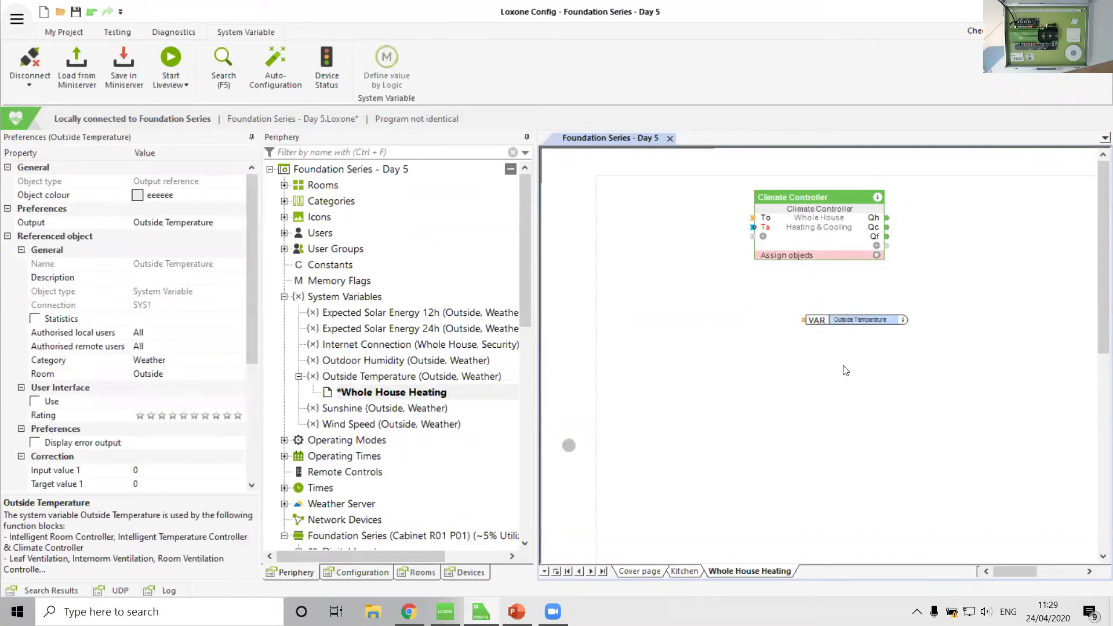
pyautogui.press('Delete')
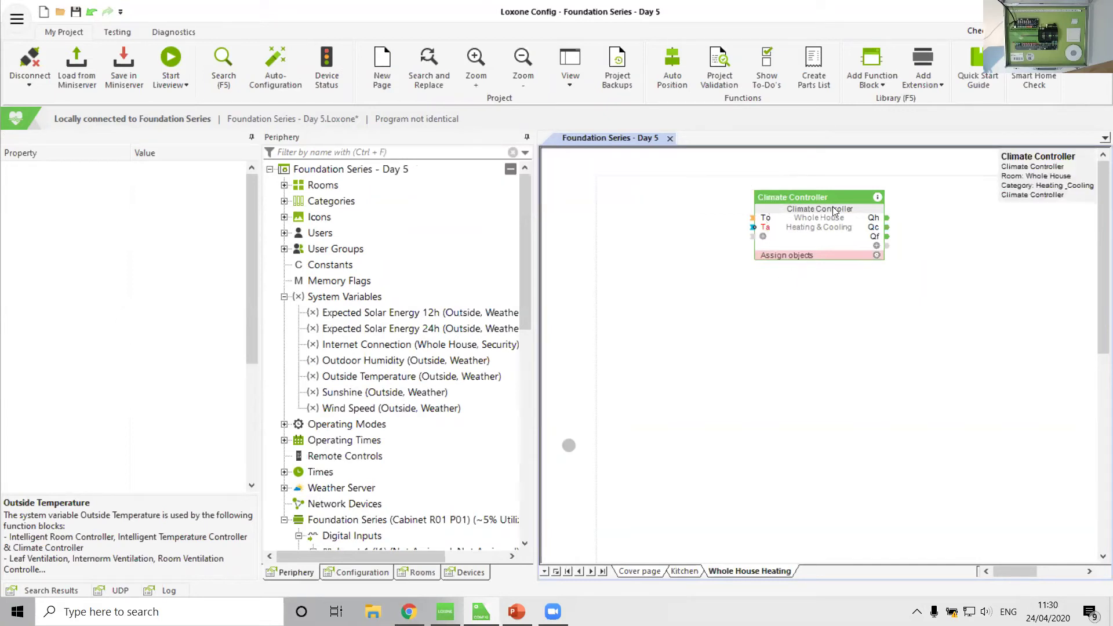
# Move the Climate Controller block towards the page's left side and rename it Boiler.
pyautogui.moveTo(829, 221); pyautogui.dragTo(743, 221)
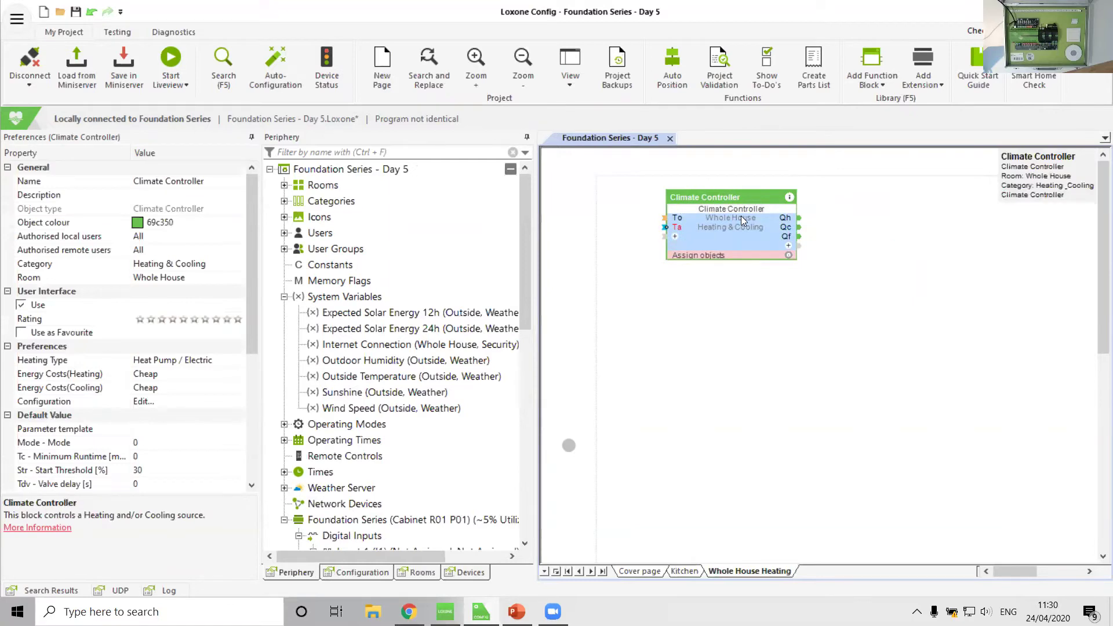
pyautogui.doubleClick(715, 197)
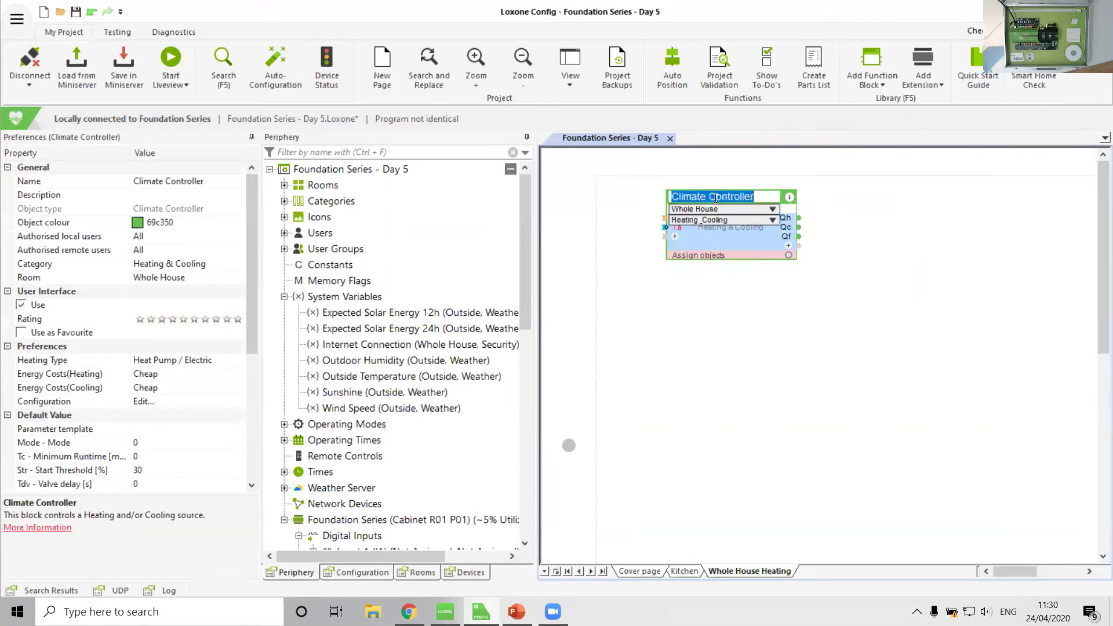
pyautogui.write('Boiler')
pyautogui.press('Return')
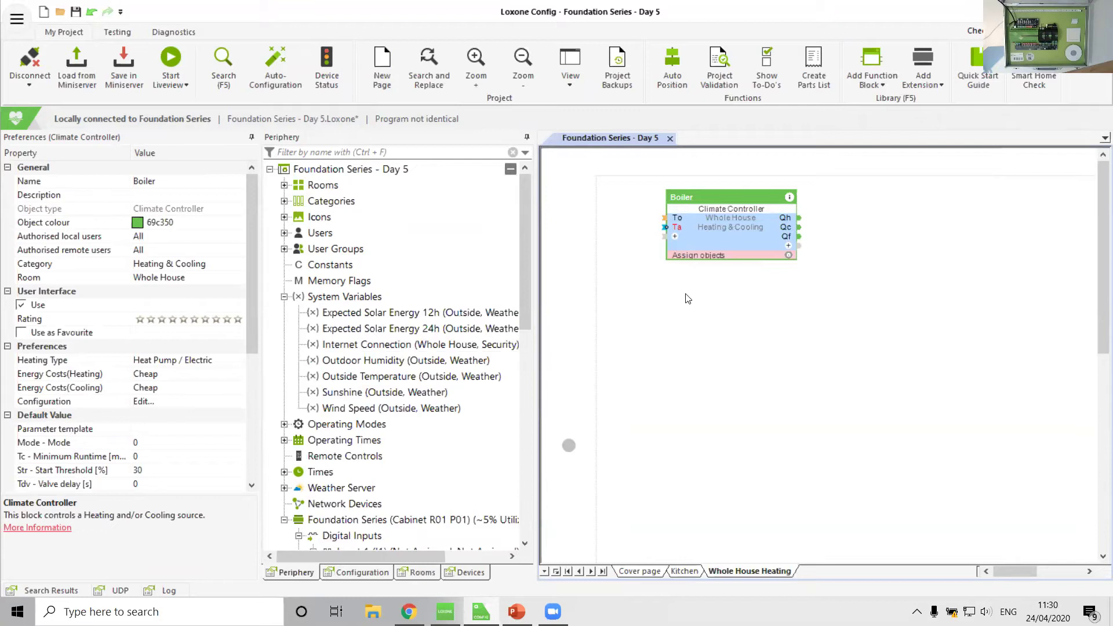
# Set the Boiler block's heating type to Oil / Gas.
pyautogui.scroll(-2, 250, 335)
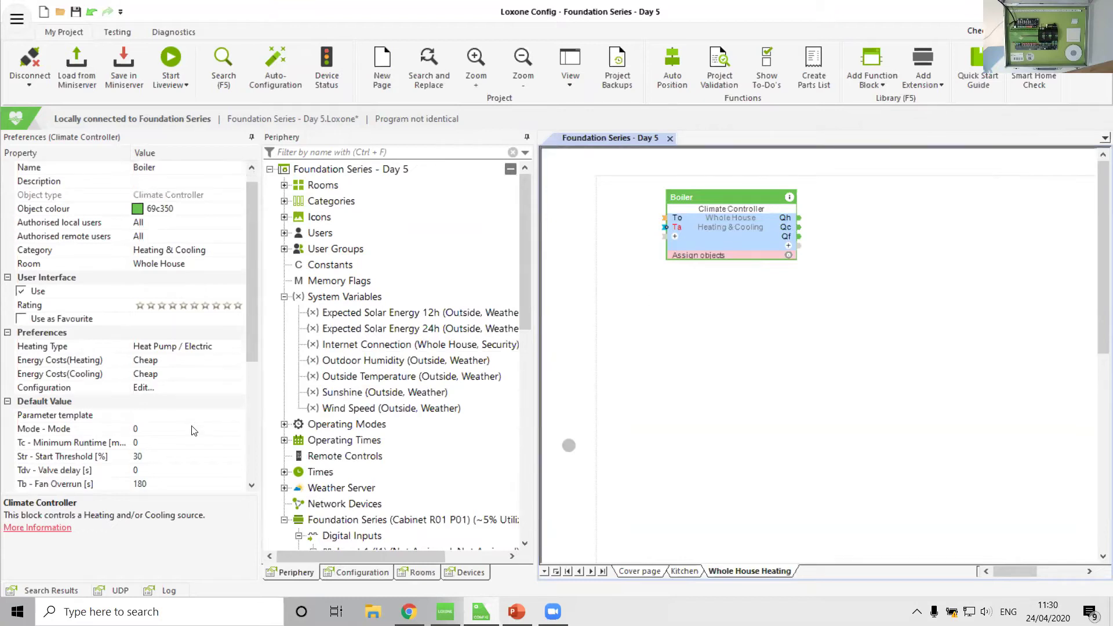
pyautogui.moveTo(252, 332); pyautogui.dragTo(242, 393)
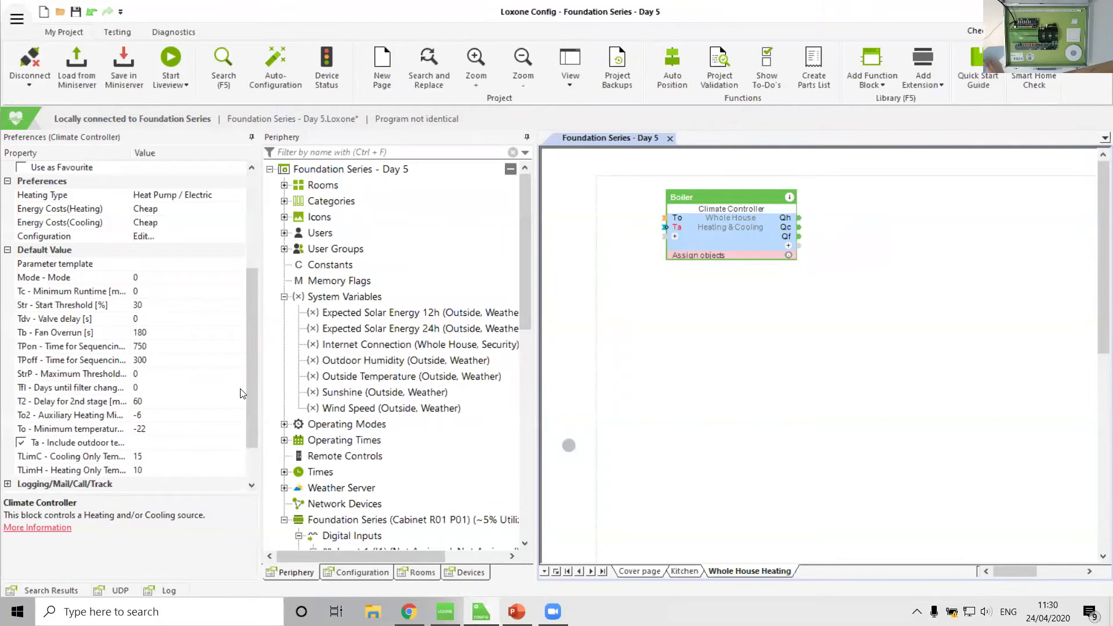
pyautogui.click(65, 197)
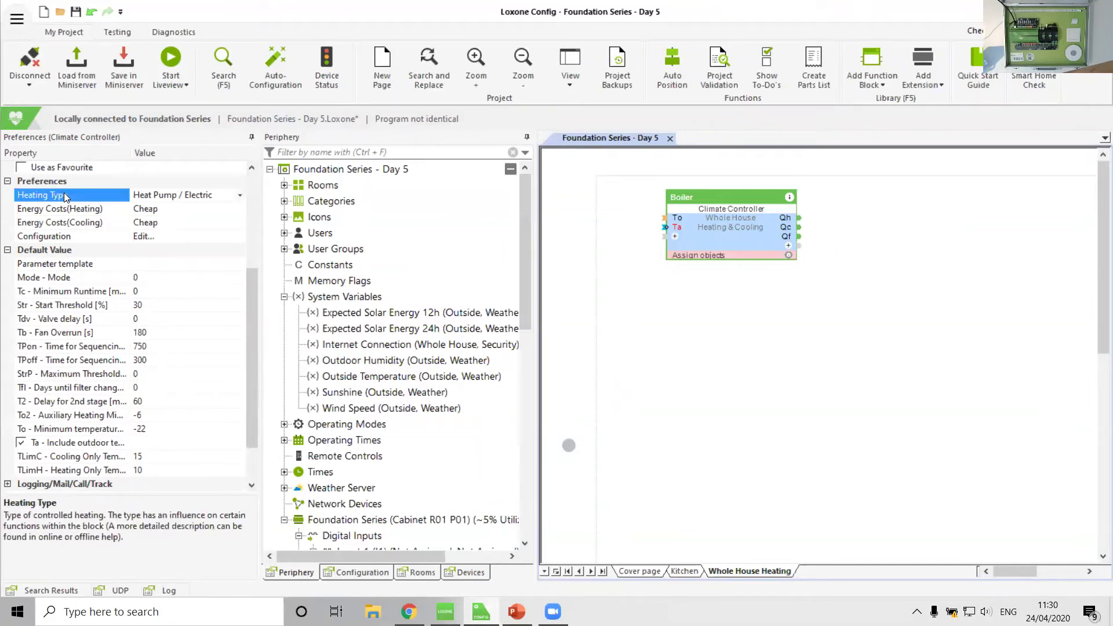
pyautogui.click(241, 194)
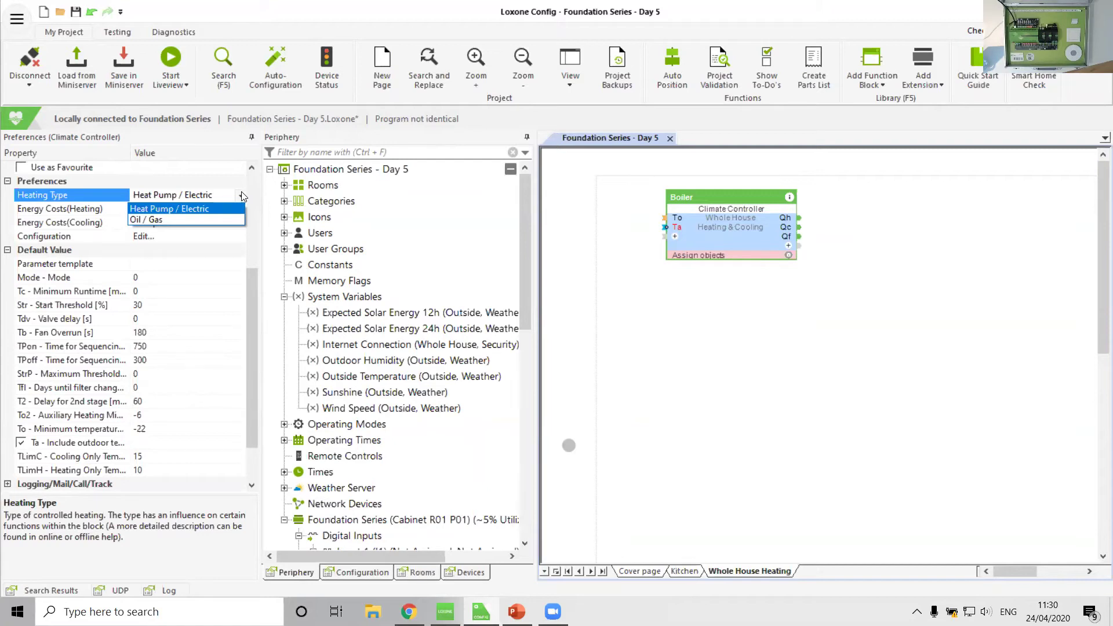
pyautogui.click(164, 221)
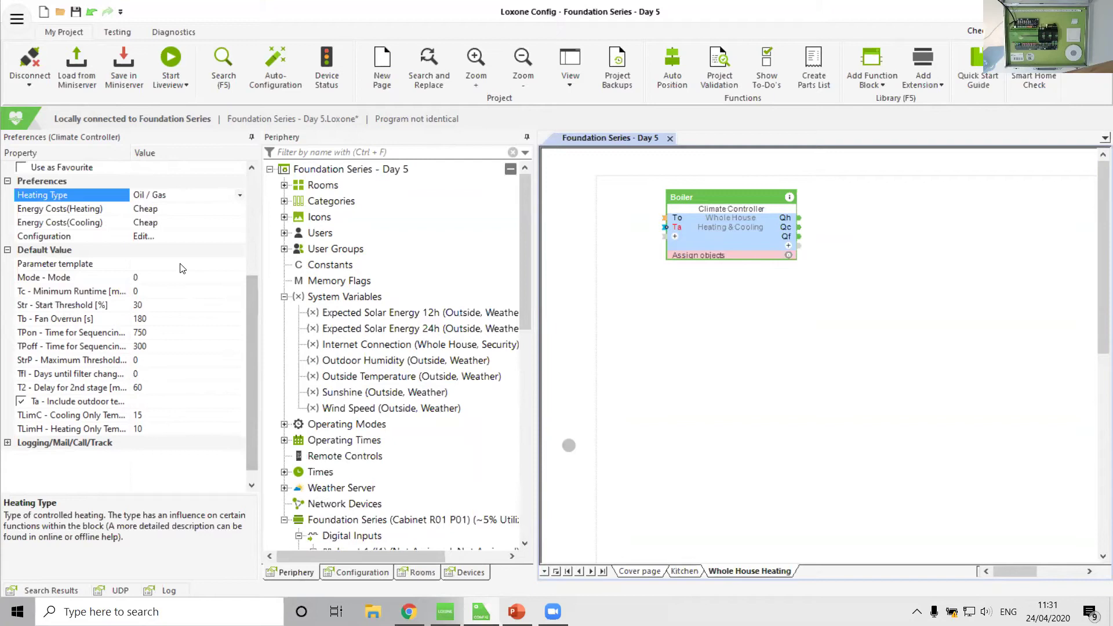
# Switch the Boiler's heating type to Heat Pump / Electric to compare its parameters, and restore Oil / Gas.
pyautogui.click(240, 195)
pyautogui.click(210, 213)
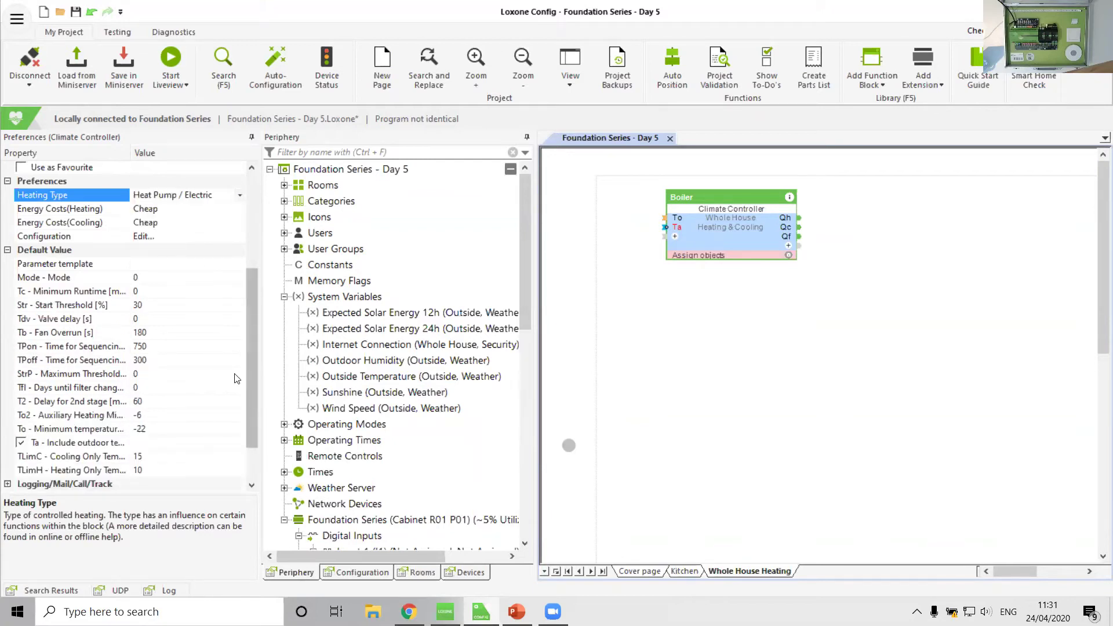
pyautogui.scroll(-2, 249, 378)
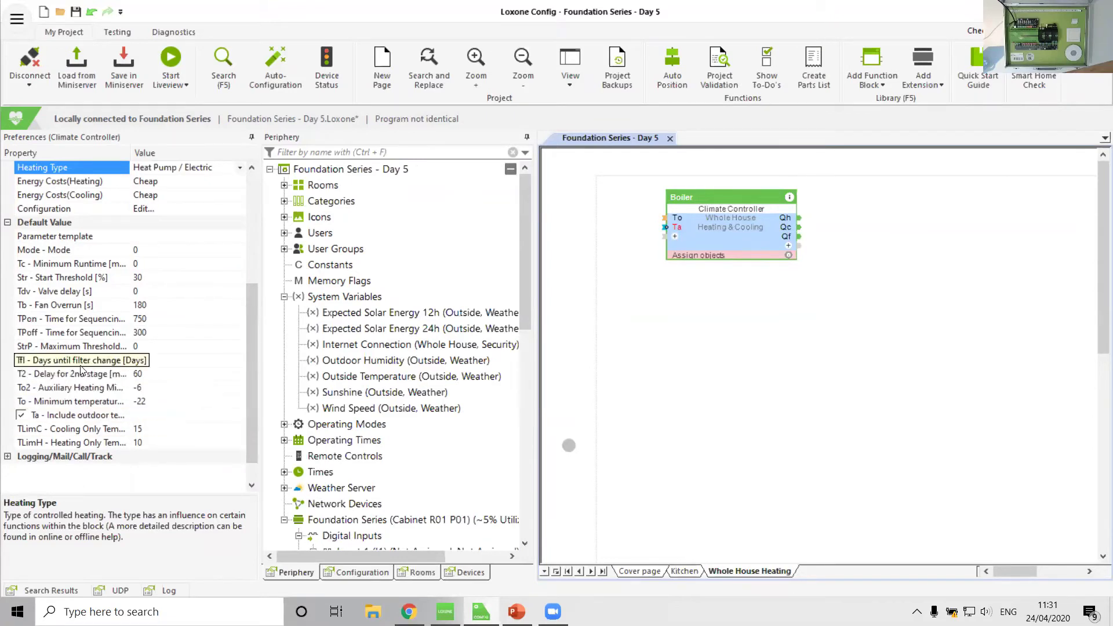
pyautogui.scroll(1, 192, 313)
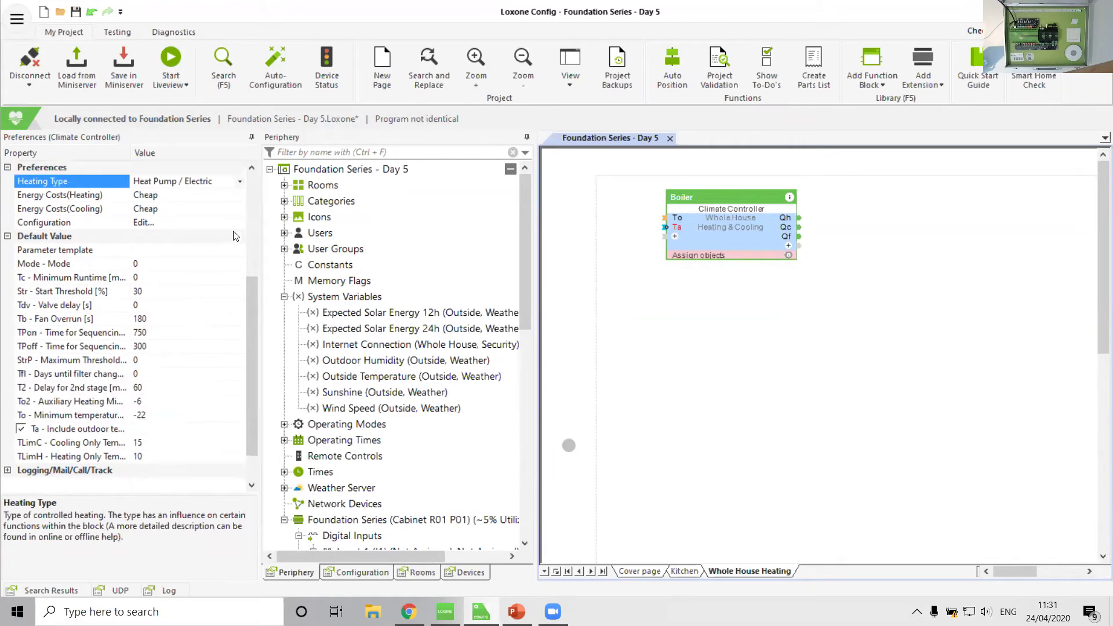
pyautogui.click(239, 184)
pyautogui.click(170, 206)
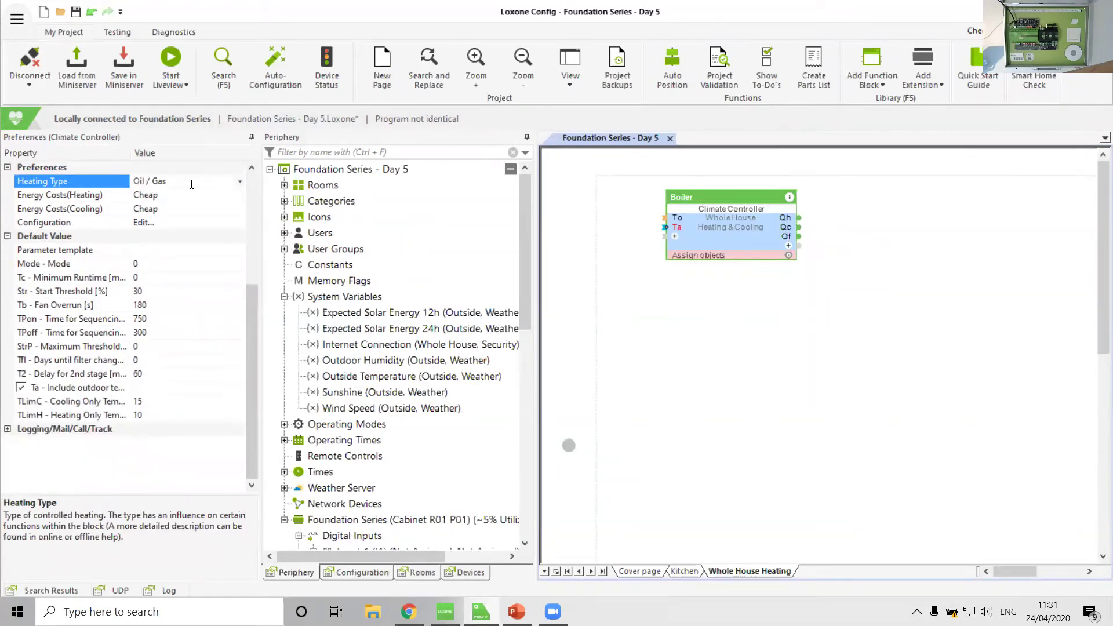
# Check the Boiler's energy cost settings and the Mode description, and set Mode to 1 for heating only.
pyautogui.click(84, 198)
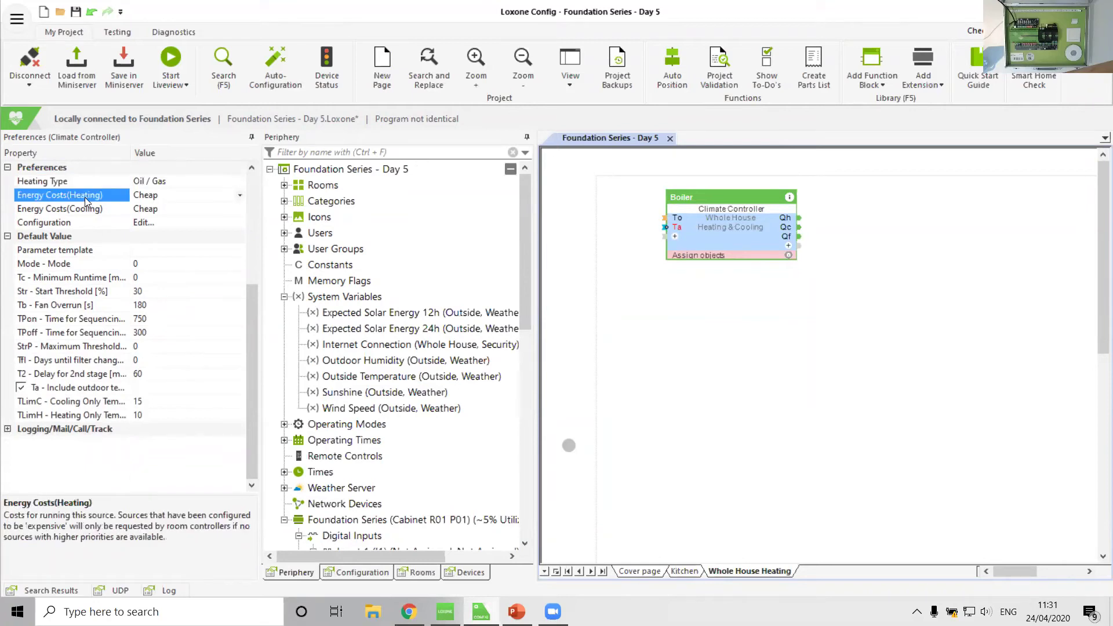
pyautogui.click(80, 206)
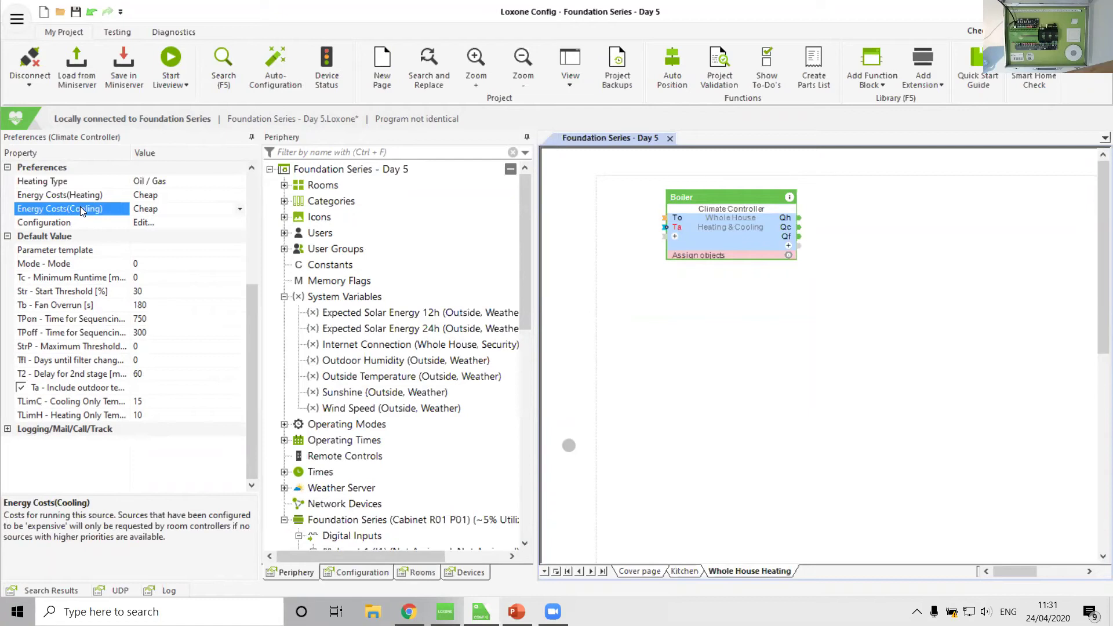
pyautogui.click(67, 266)
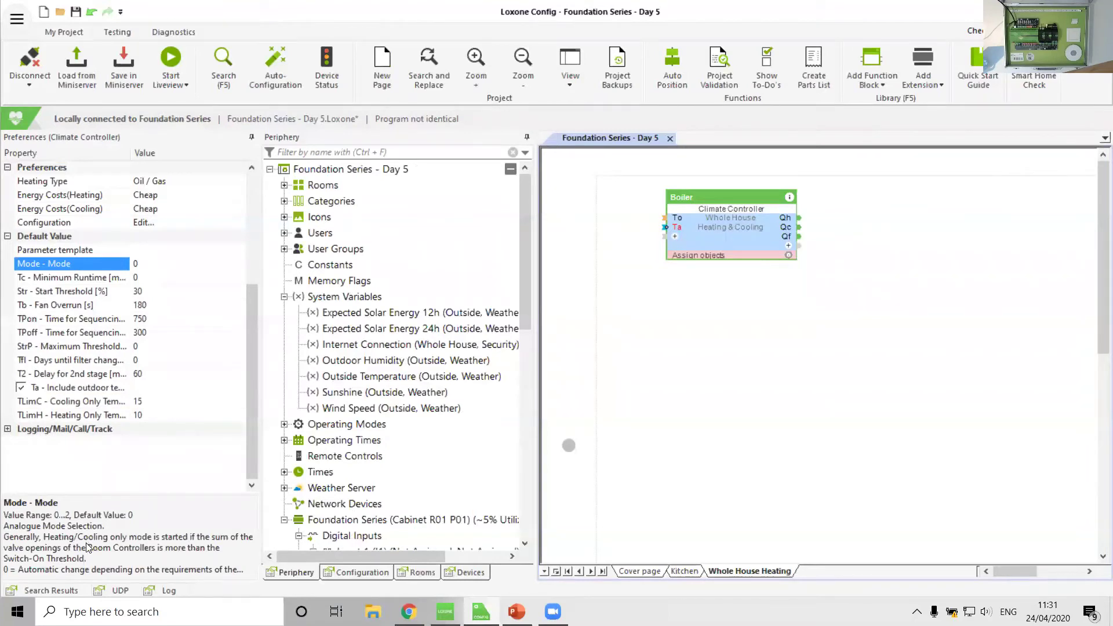
pyautogui.moveTo(140, 494); pyautogui.dragTo(139, 400)
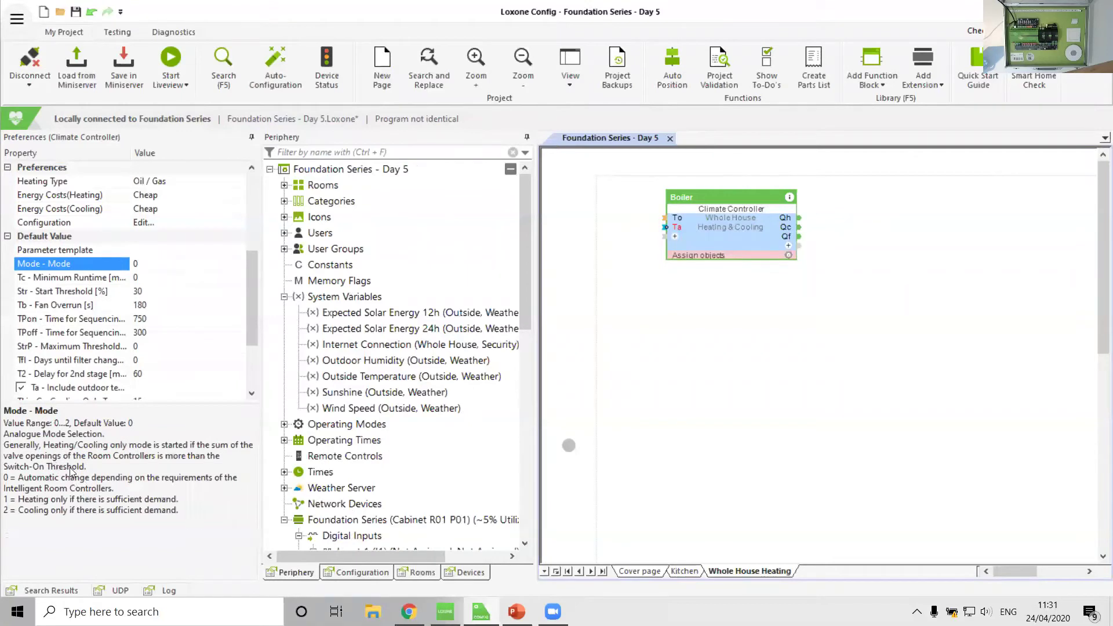
pyautogui.moveTo(134, 404); pyautogui.dragTo(129, 459)
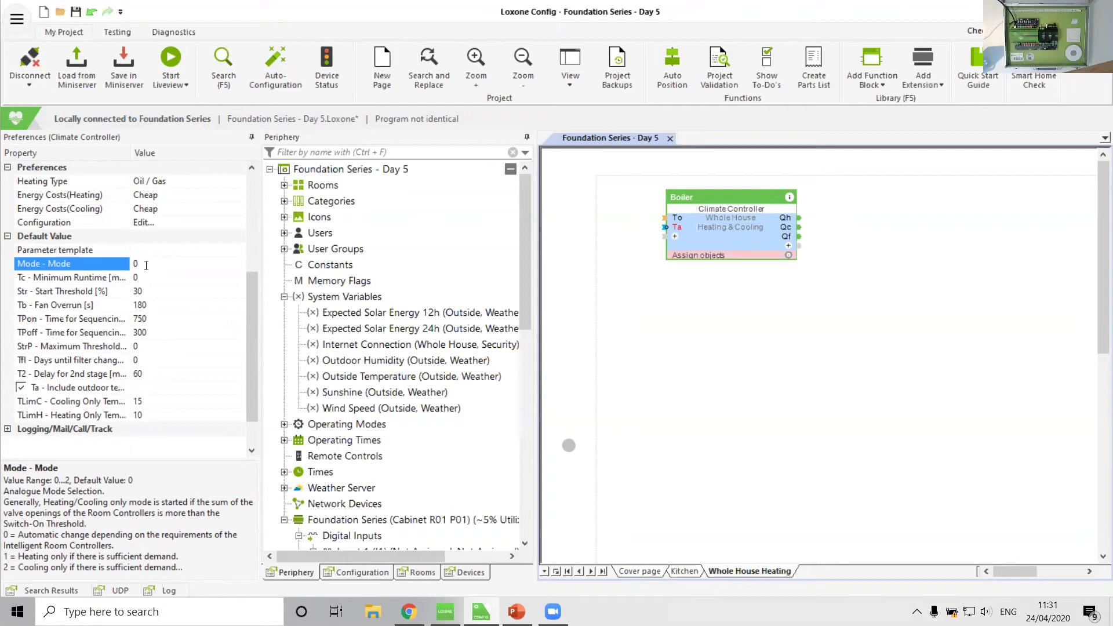
pyautogui.click(146, 265)
pyautogui.write('1')
pyautogui.press('Return')
# Read the description of the Boiler's Start Threshold parameter.
pyautogui.click(66, 291)
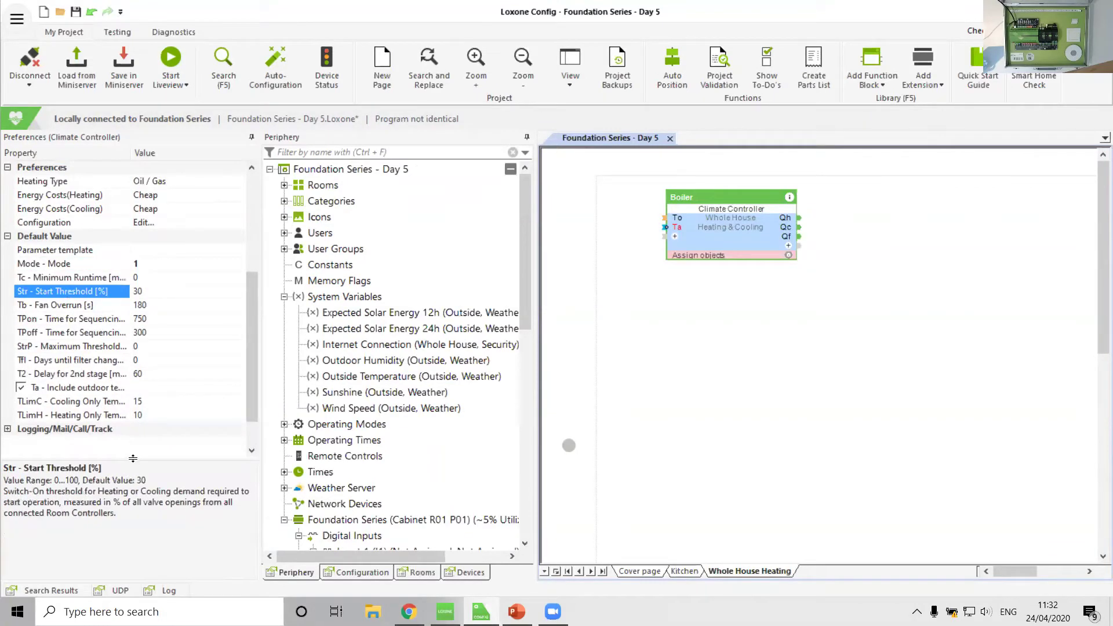
pyautogui.moveTo(132, 461); pyautogui.dragTo(127, 476)
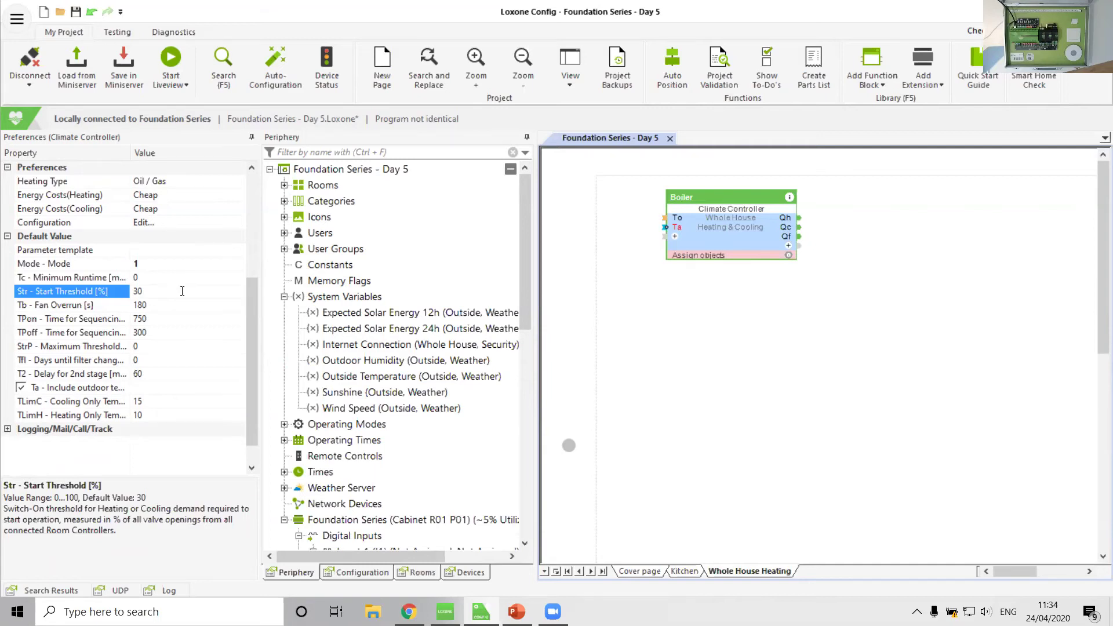
pyautogui.click(896, 378)
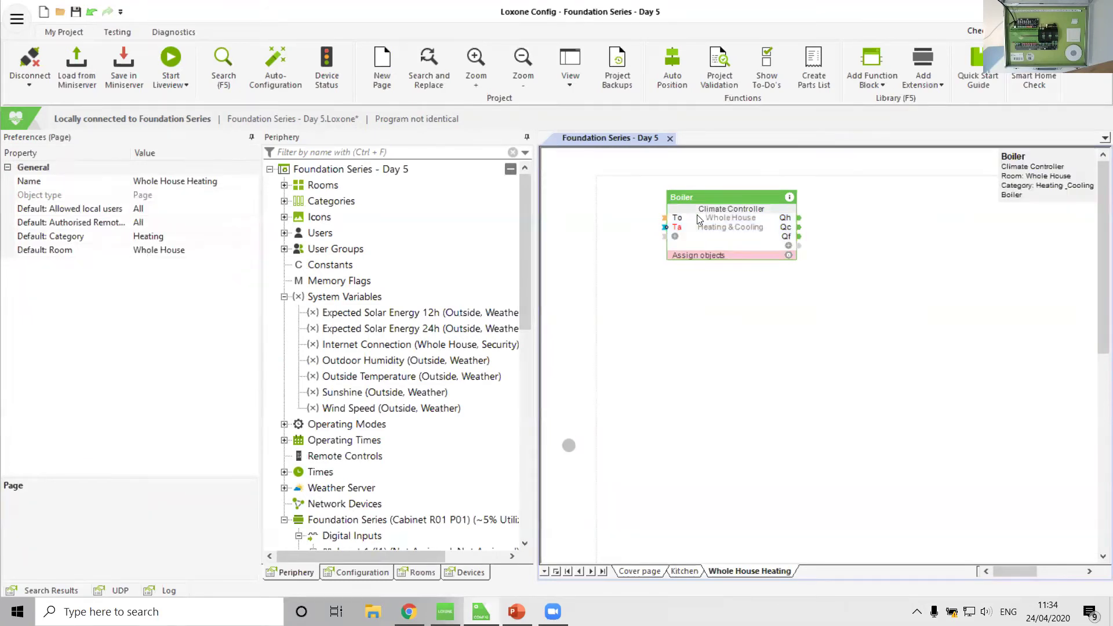
# Rename the Miniserver's digital output Actuator (Relay) 2 (Q2) as Boiler Trigger.
pyautogui.scroll(-5, 347, 377)
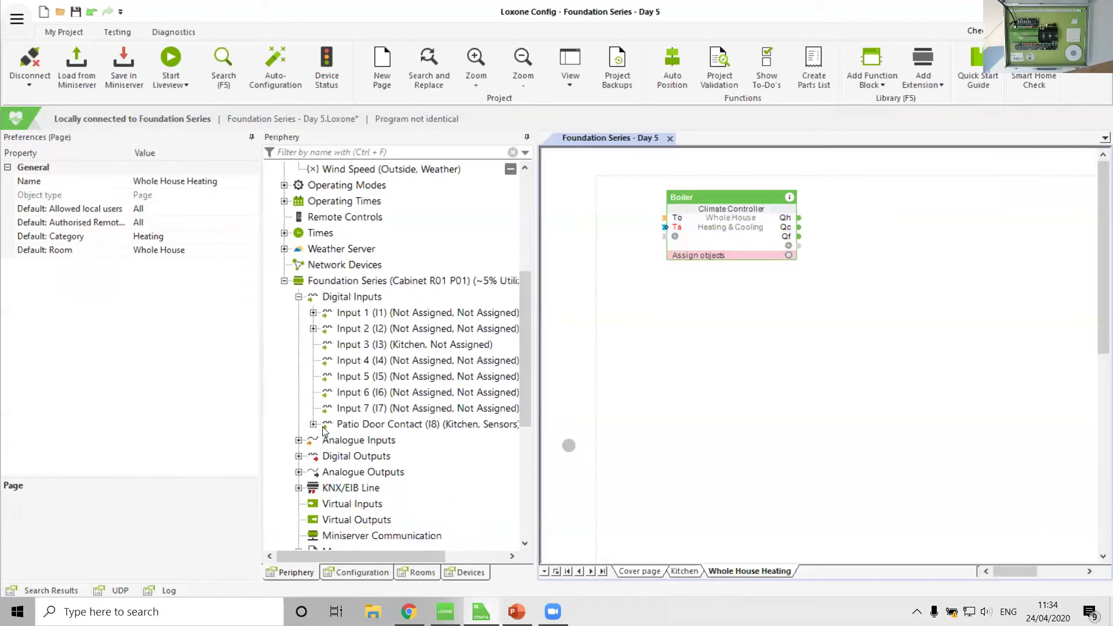
pyautogui.click(300, 457)
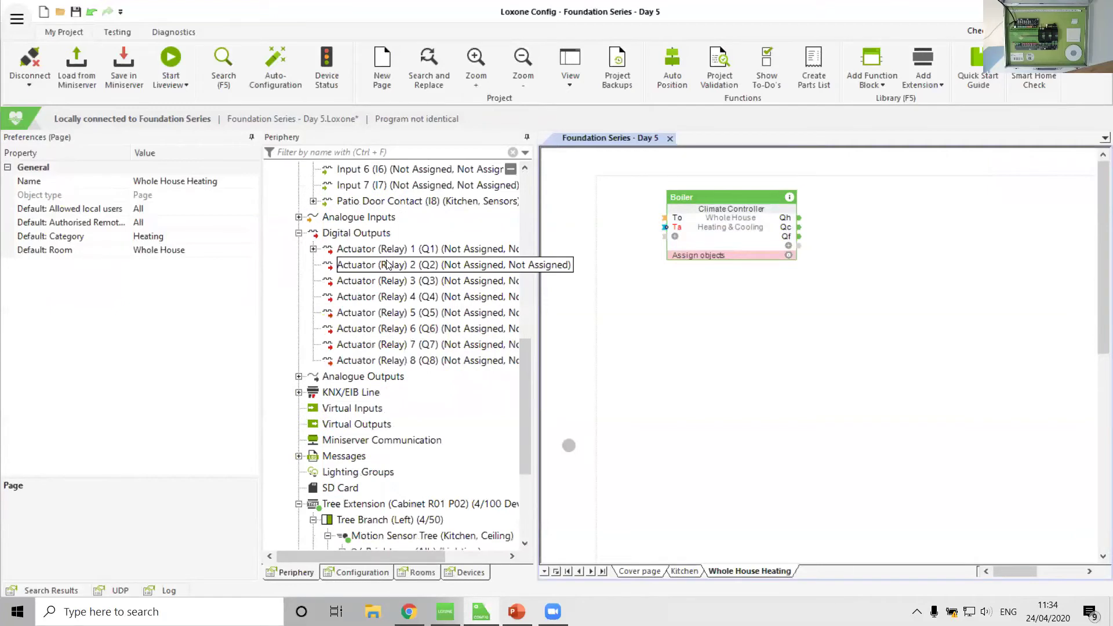
pyautogui.click(366, 254)
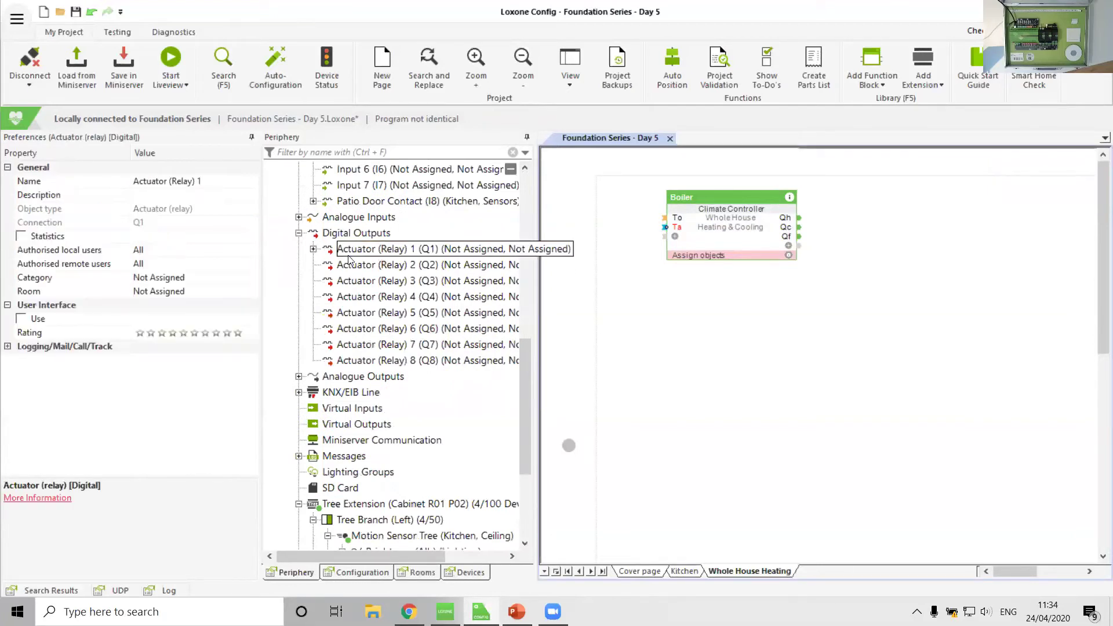
pyautogui.click(359, 265)
pyautogui.click(386, 267)
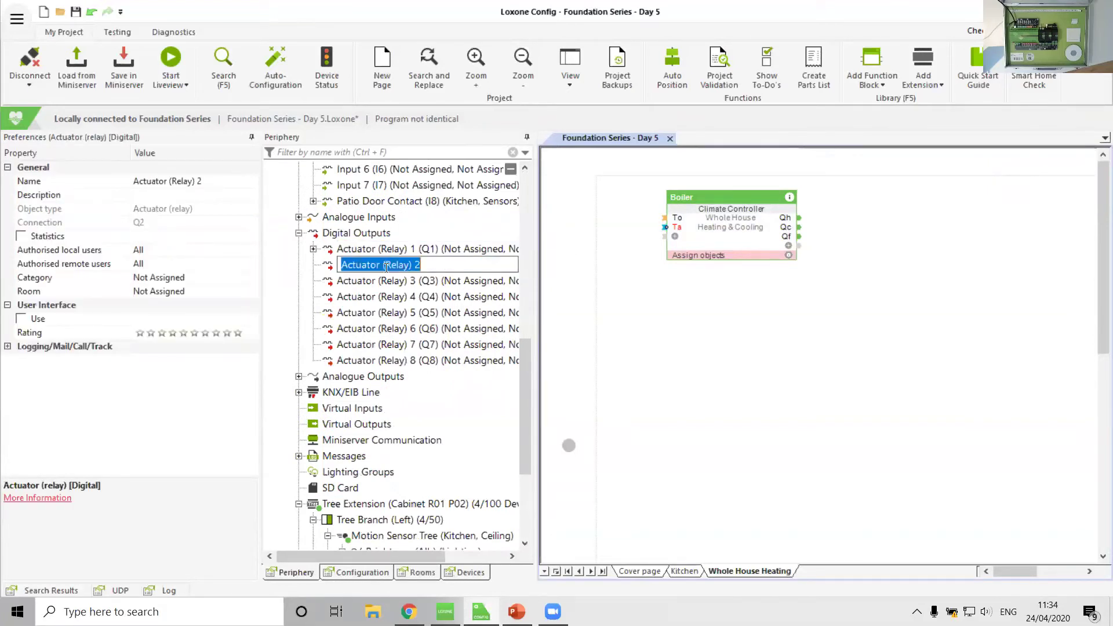
pyautogui.write('Boiler Trigger')
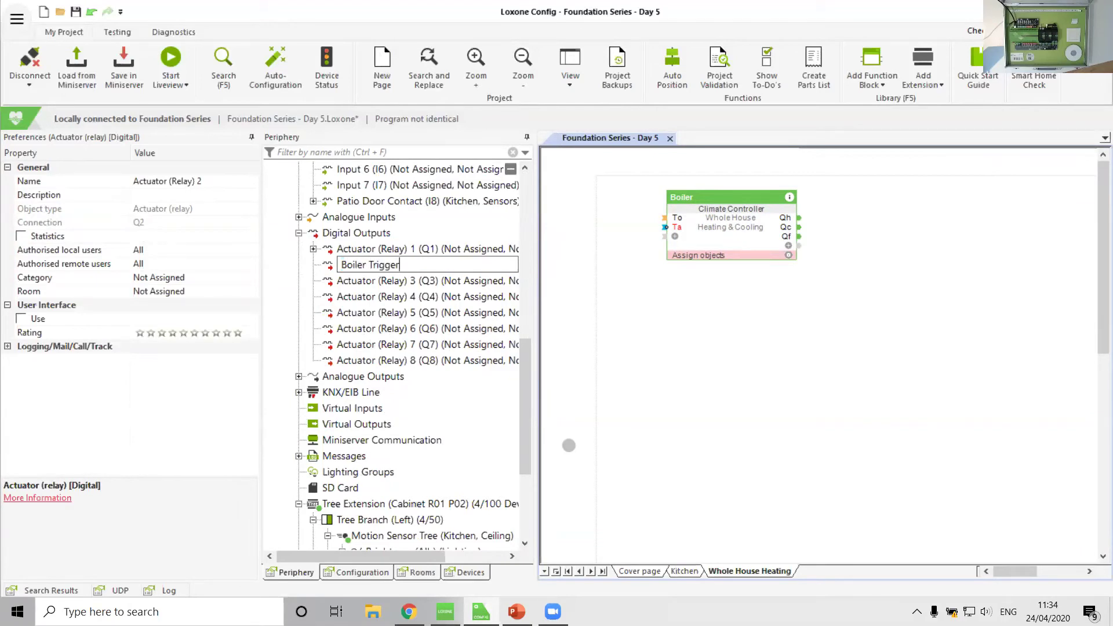
pyautogui.press('Return')
# Assign Boiler Trigger to the Heating category and the Whole House room, and connect it to the Boiler block's Qh output.
pyautogui.click(254, 280)
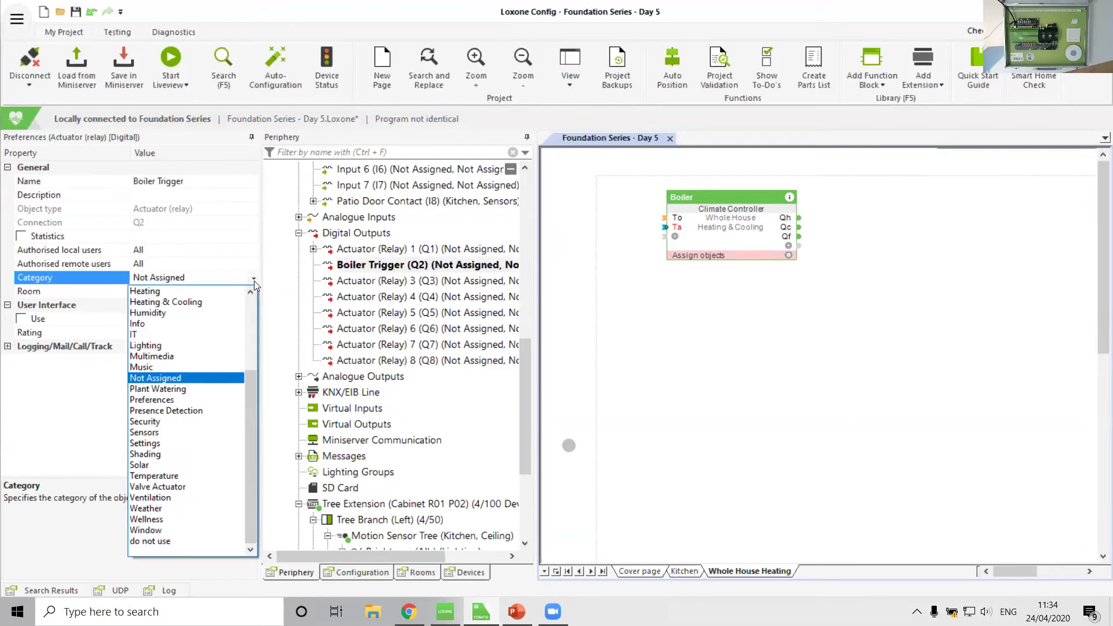
pyautogui.click(174, 291)
pyautogui.click(254, 292)
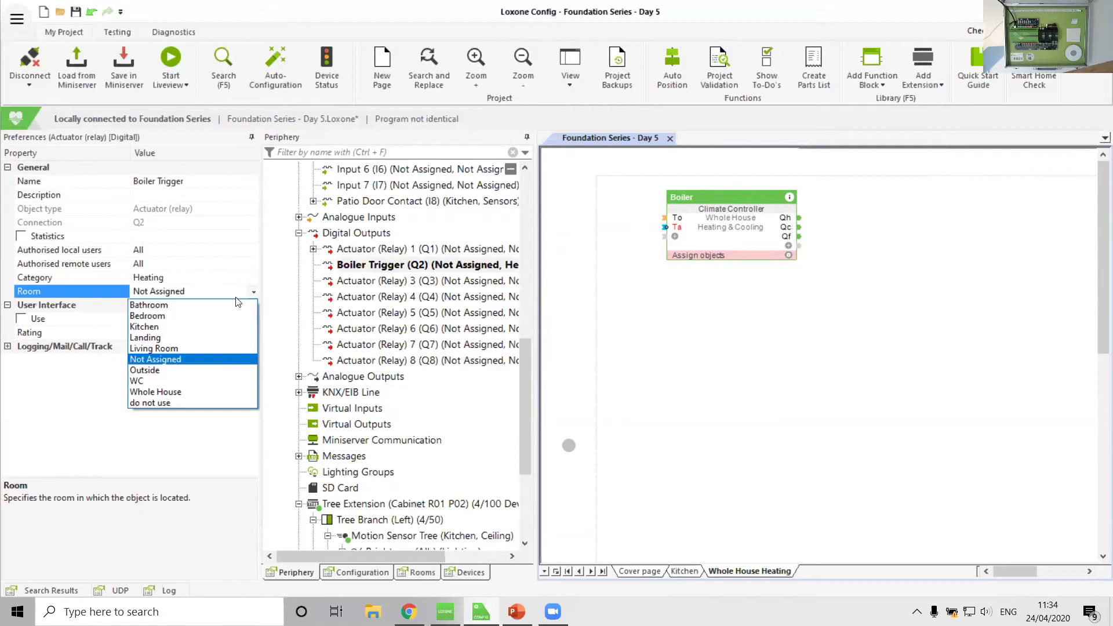
pyautogui.click(174, 392)
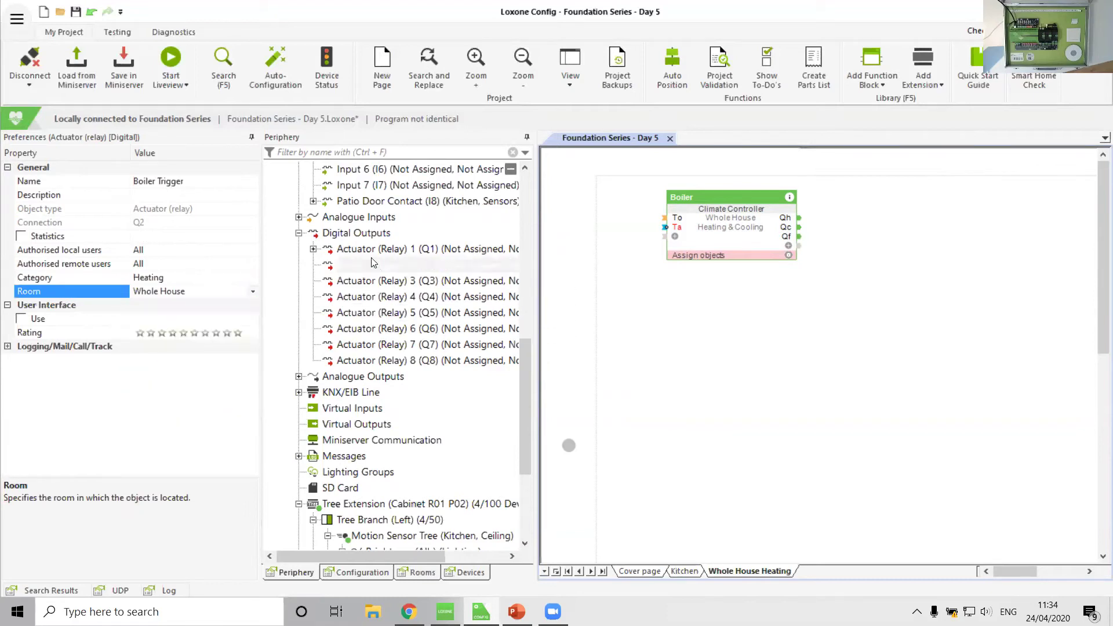
pyautogui.moveTo(375, 263); pyautogui.dragTo(806, 211)
pyautogui.click(736, 361)
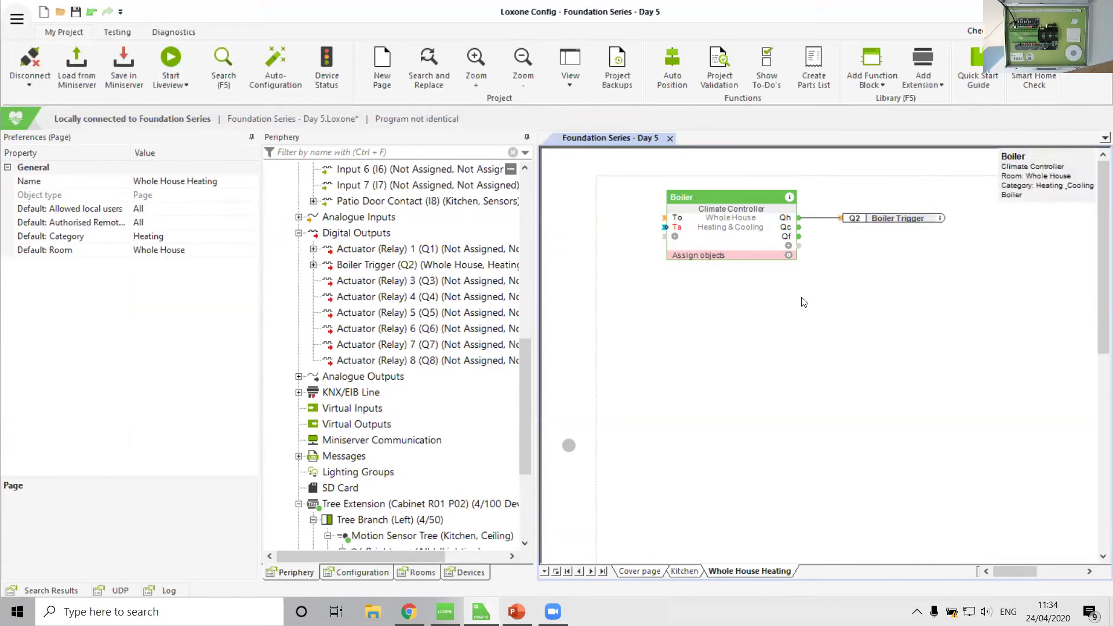
# Add an Intelligent Temperature Controller function block directly below the Boiler block on the Whole House Heating page.
pyautogui.click(876, 63)
pyautogui.write('inte')
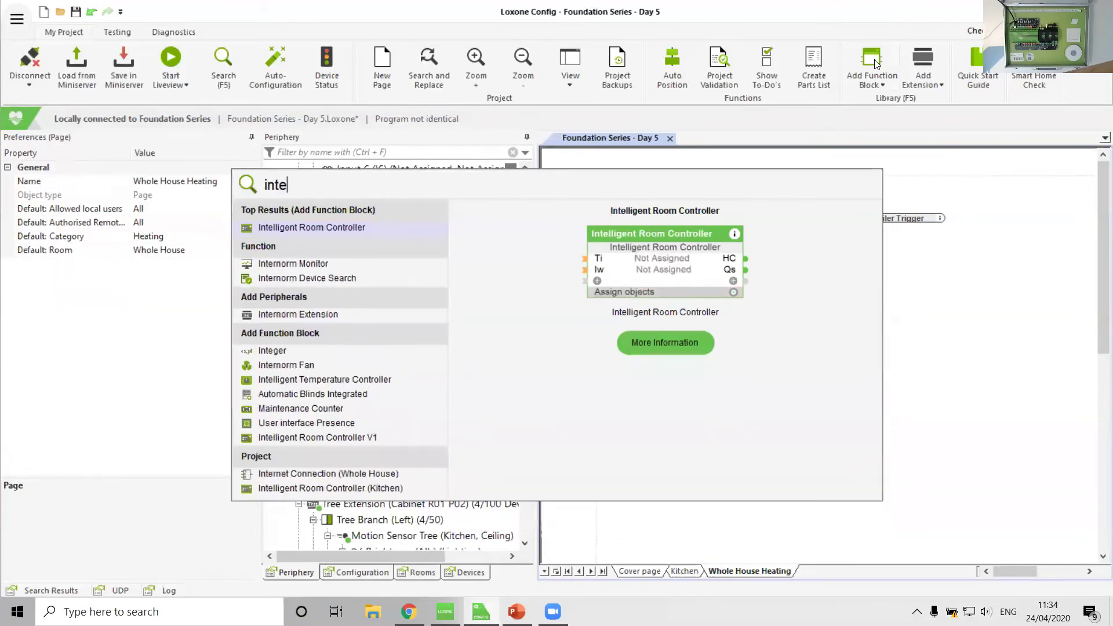
pyautogui.write('lli')
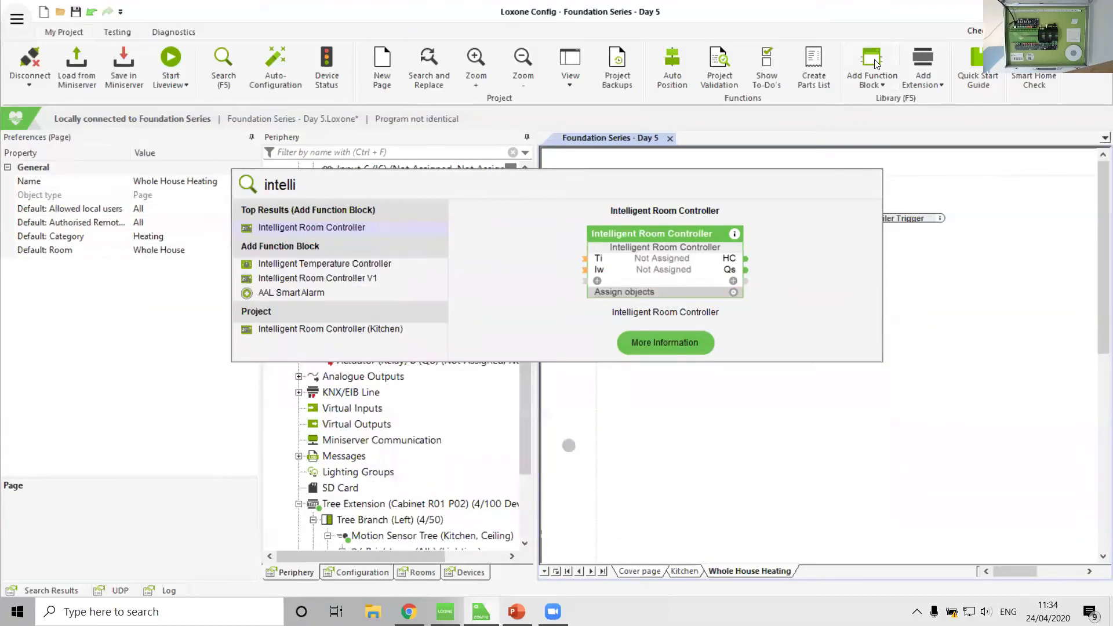
pyautogui.click(358, 264)
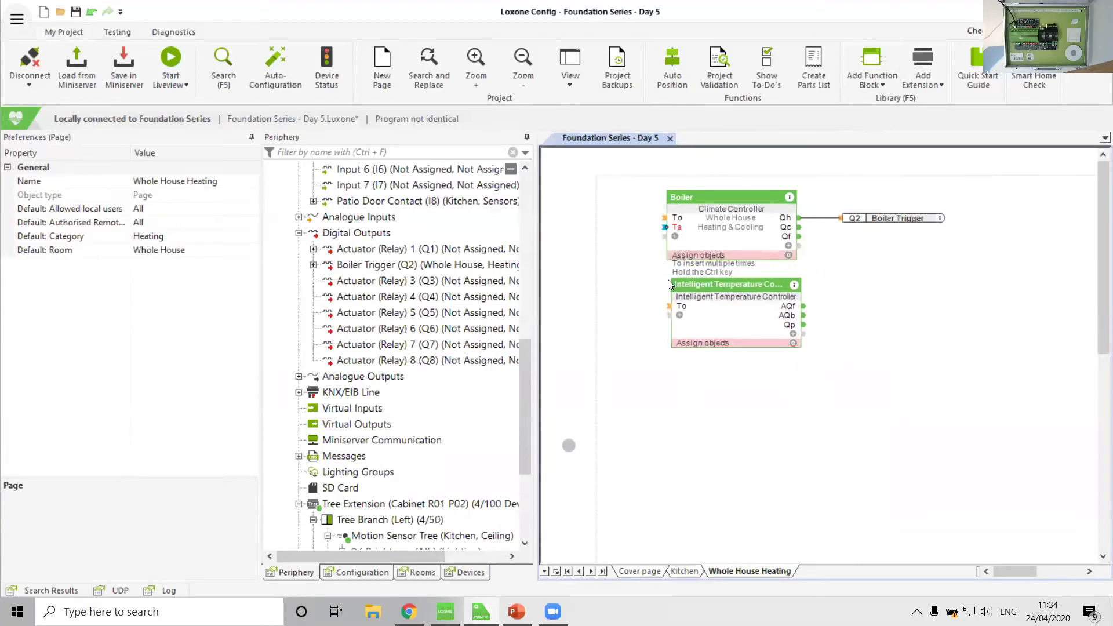
pyautogui.click(666, 280)
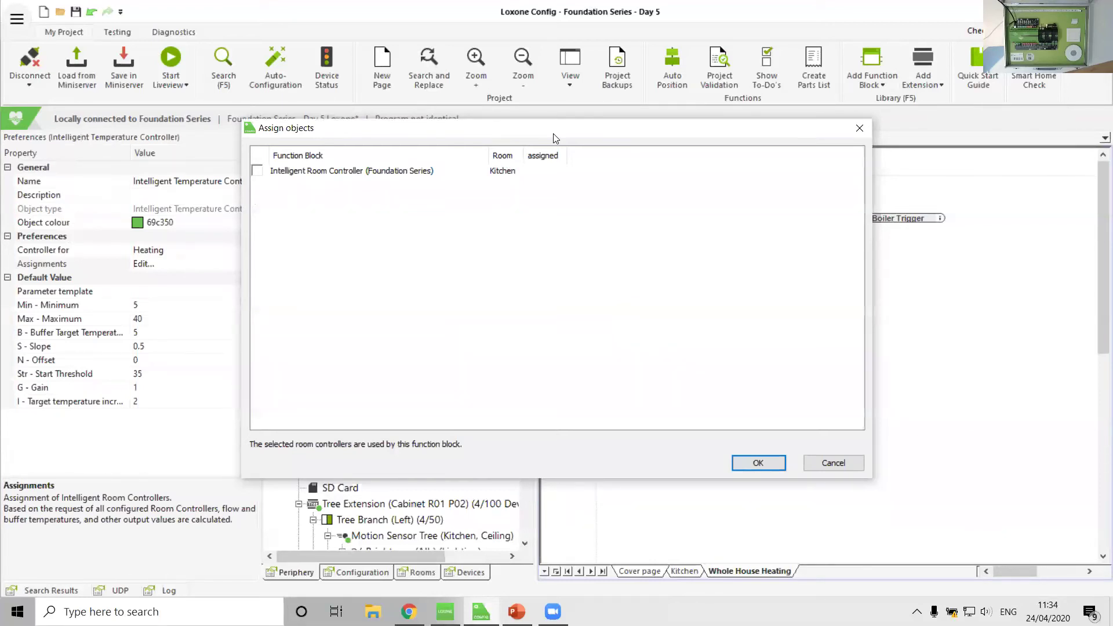
# Assign the Kitchen's Intelligent Room Controller to the new Intelligent Temperature Controller block.
pyautogui.moveTo(555, 138); pyautogui.dragTo(592, 201)
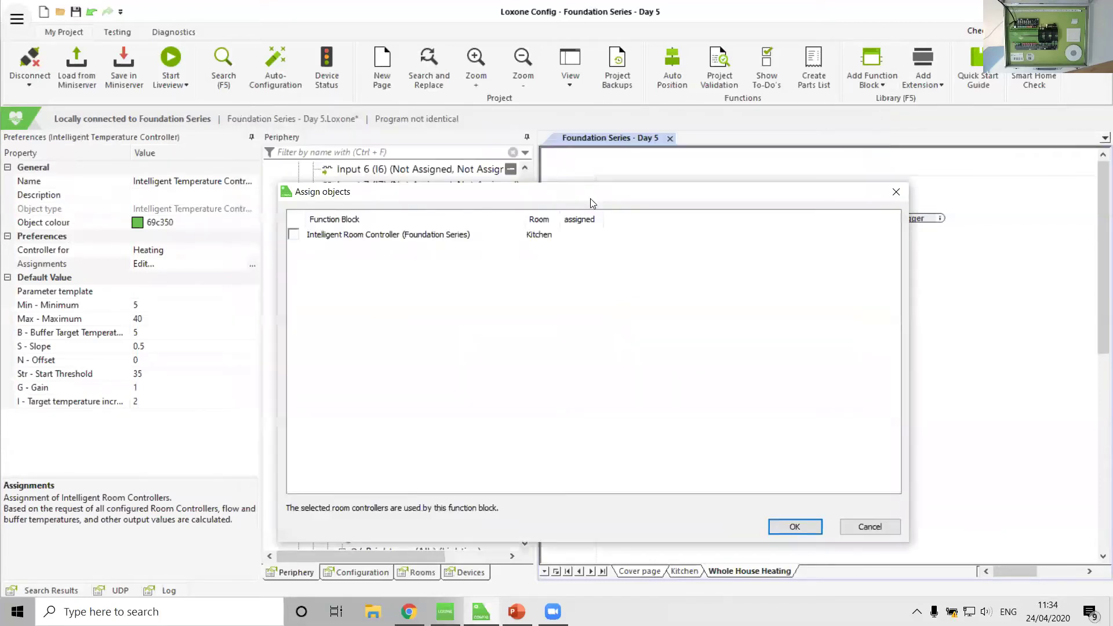
pyautogui.click(293, 234)
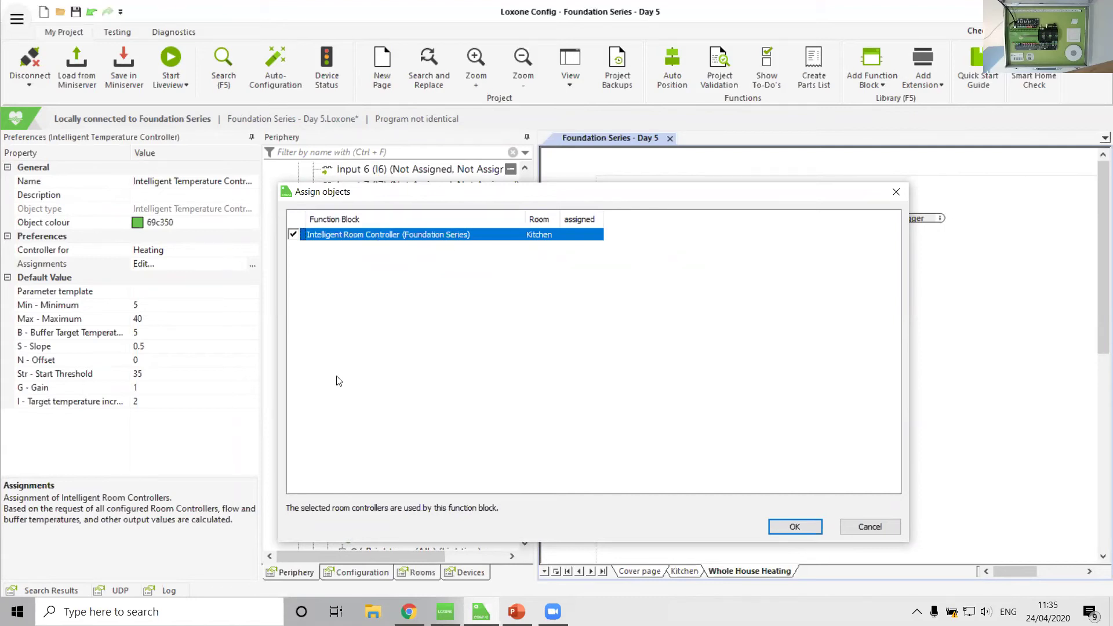
pyautogui.click(799, 528)
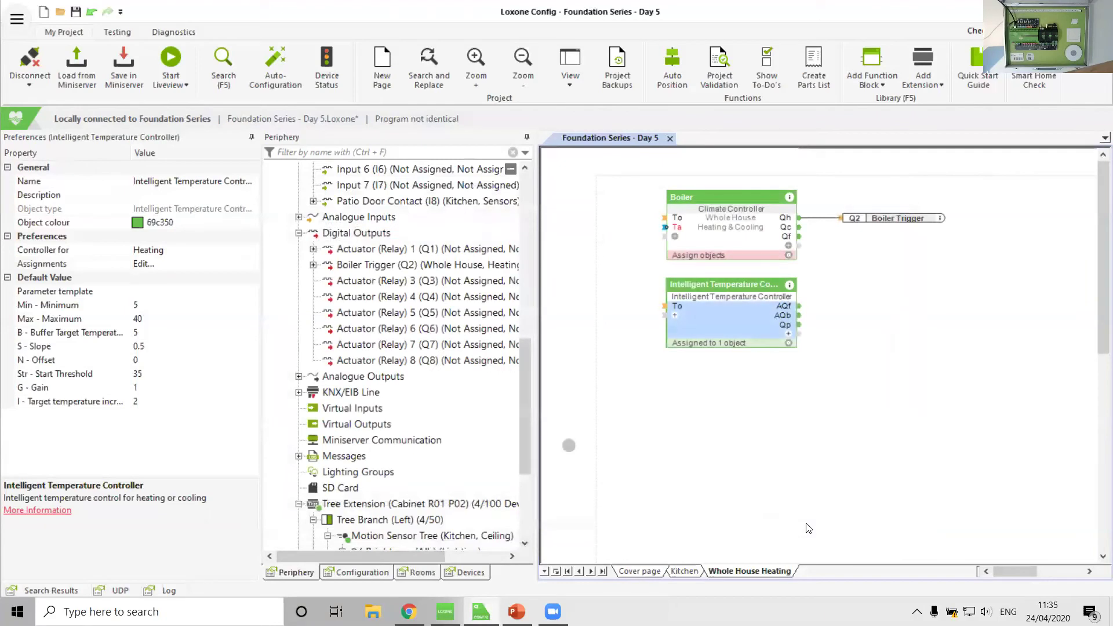
# Rename the Intelligent Temperature Controller block as UFH Manifold.
pyautogui.doubleClick(730, 283)
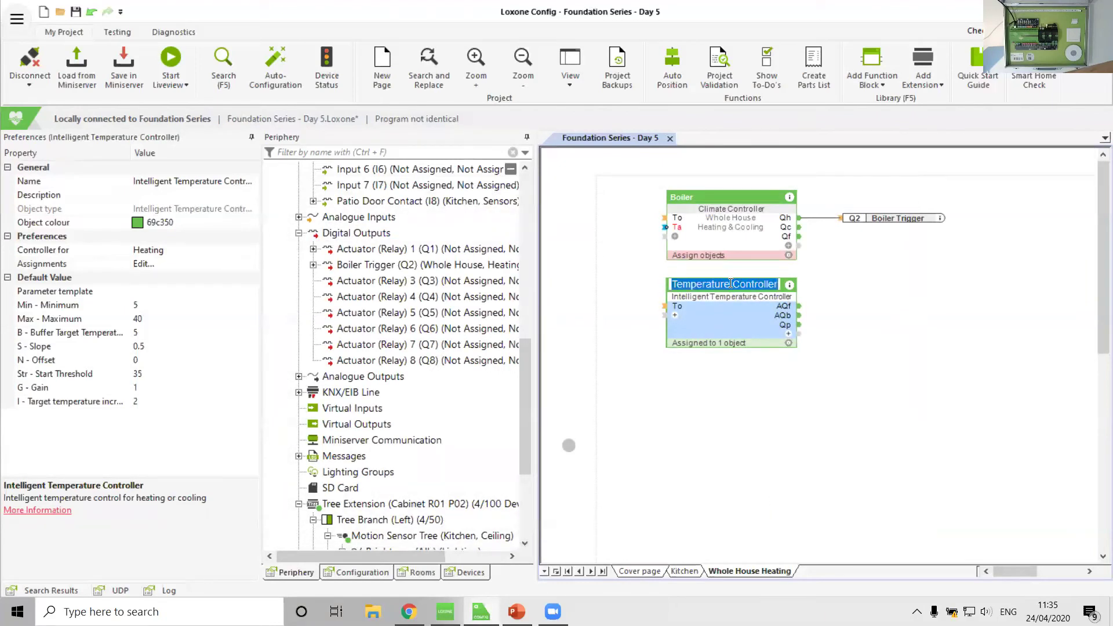
pyautogui.write('UFH Ma')
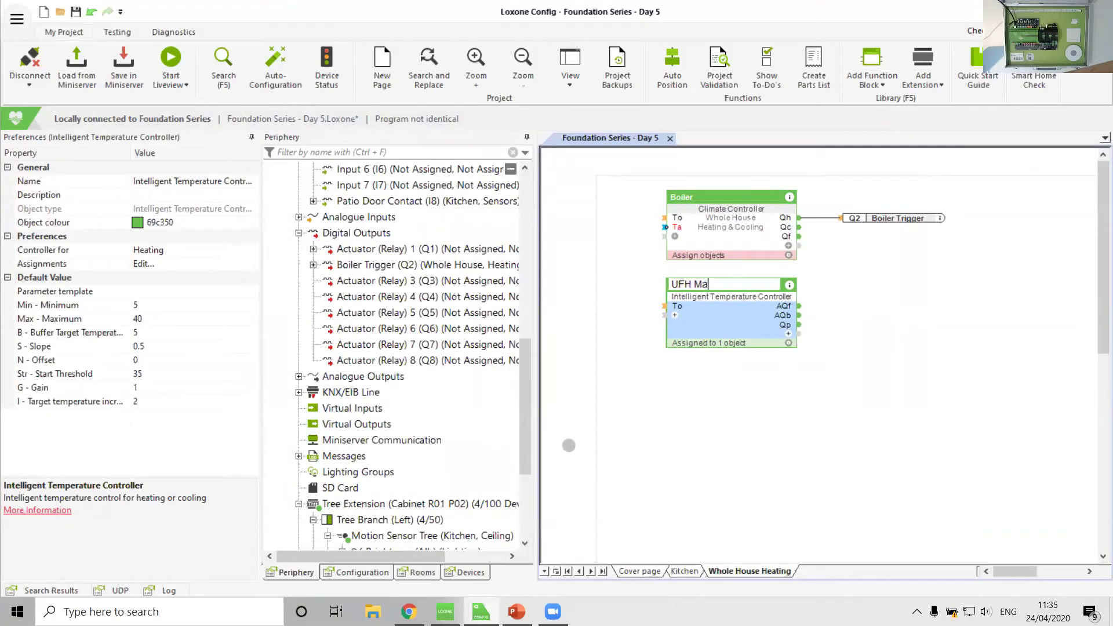
pyautogui.write('nifold')
pyautogui.press('Return')
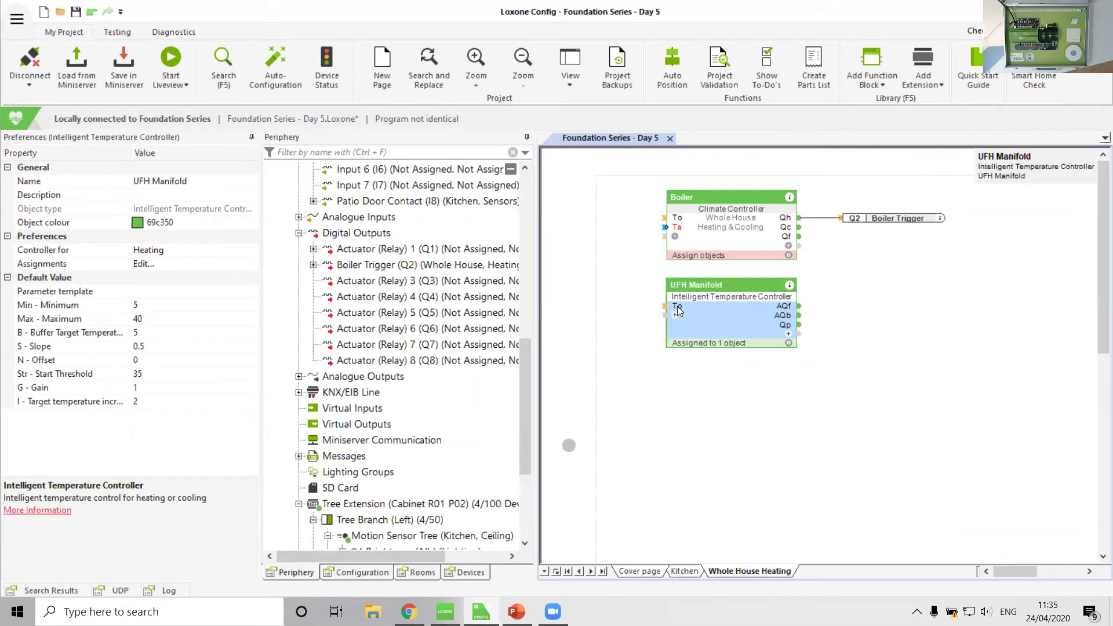
pyautogui.moveTo(678, 311)
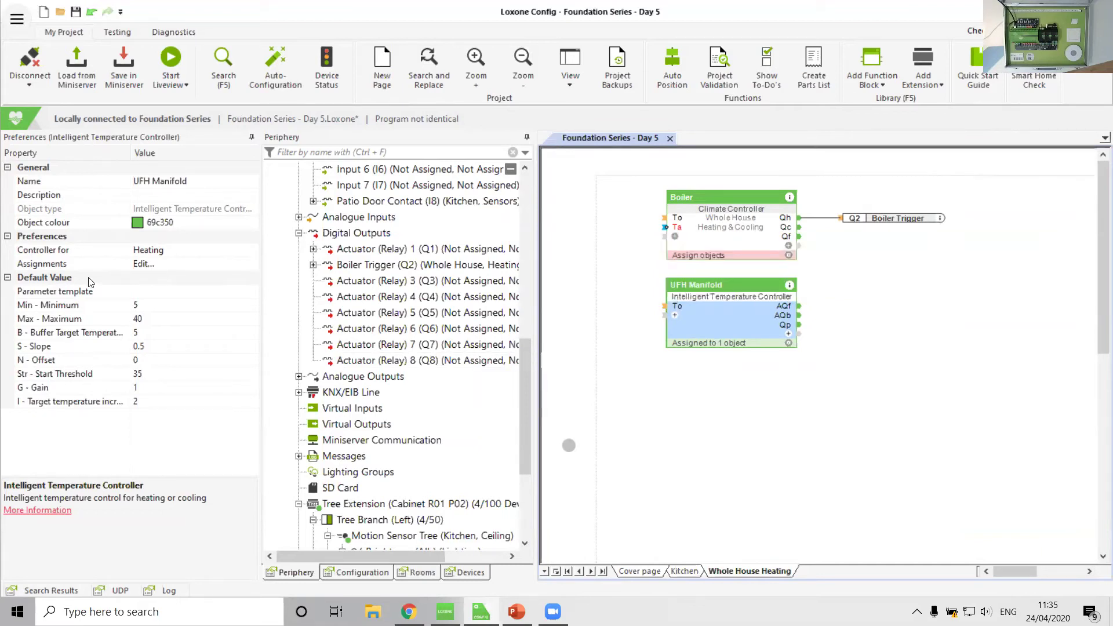
# Set UFH Manifold's Controller for option to Automatic Climate Control and its Climate Controller to Boiler.
pyautogui.click(205, 250)
pyautogui.click(252, 253)
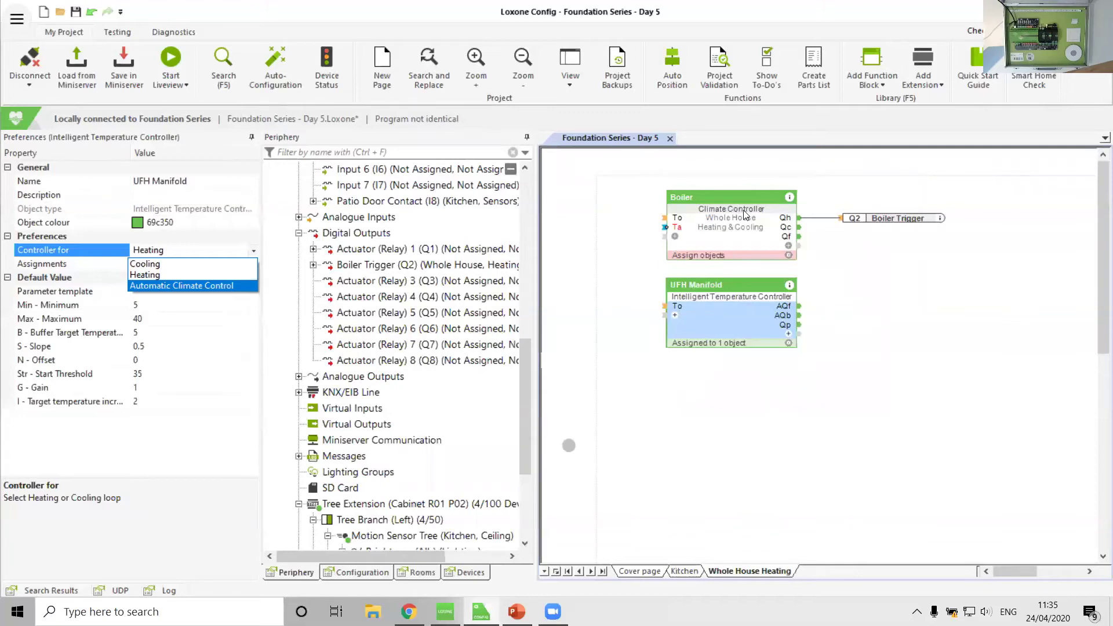
pyautogui.click(204, 286)
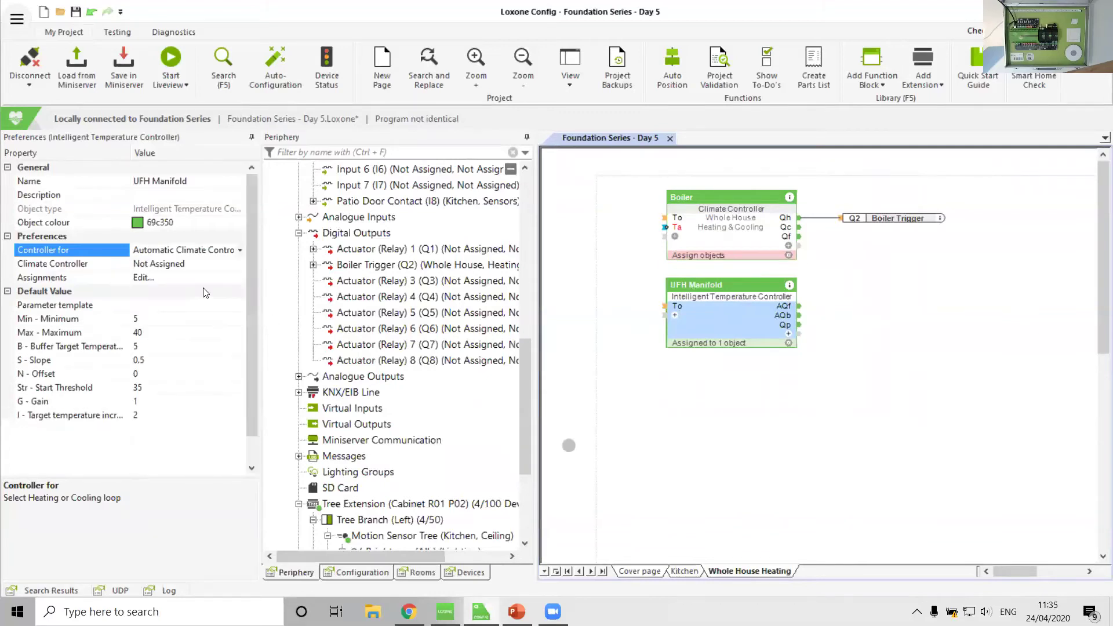
pyautogui.click(242, 264)
pyautogui.click(176, 277)
# Assign only the Kitchen's Intelligent Room Controller to UFH Manifold instead of using all room controllers assigned to the Boiler.
pyautogui.doubleClick(730, 320)
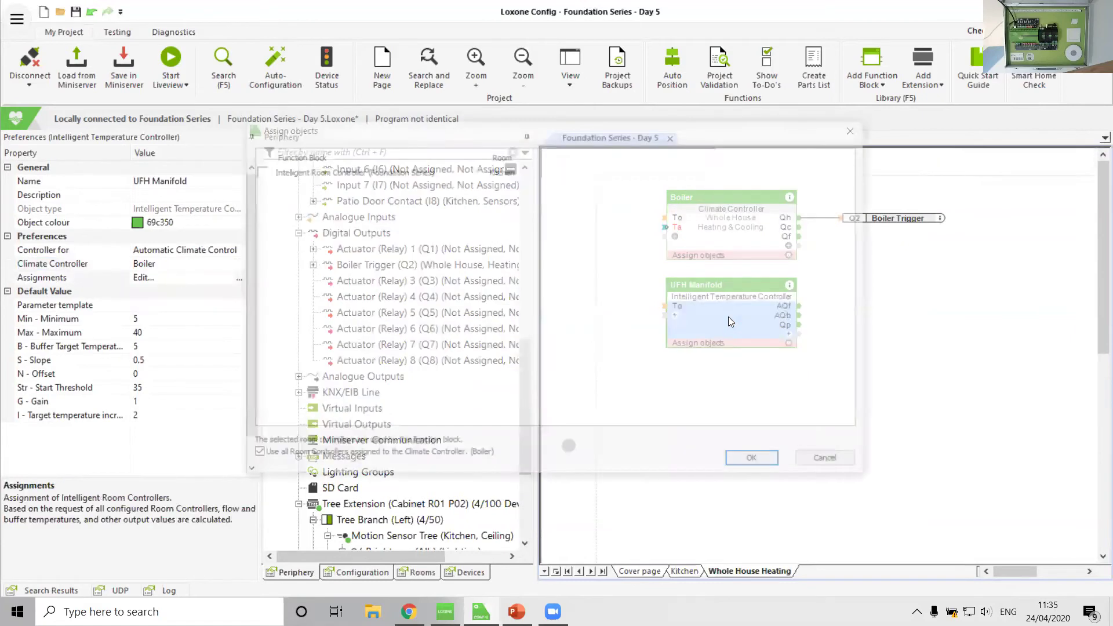
pyautogui.click(256, 171)
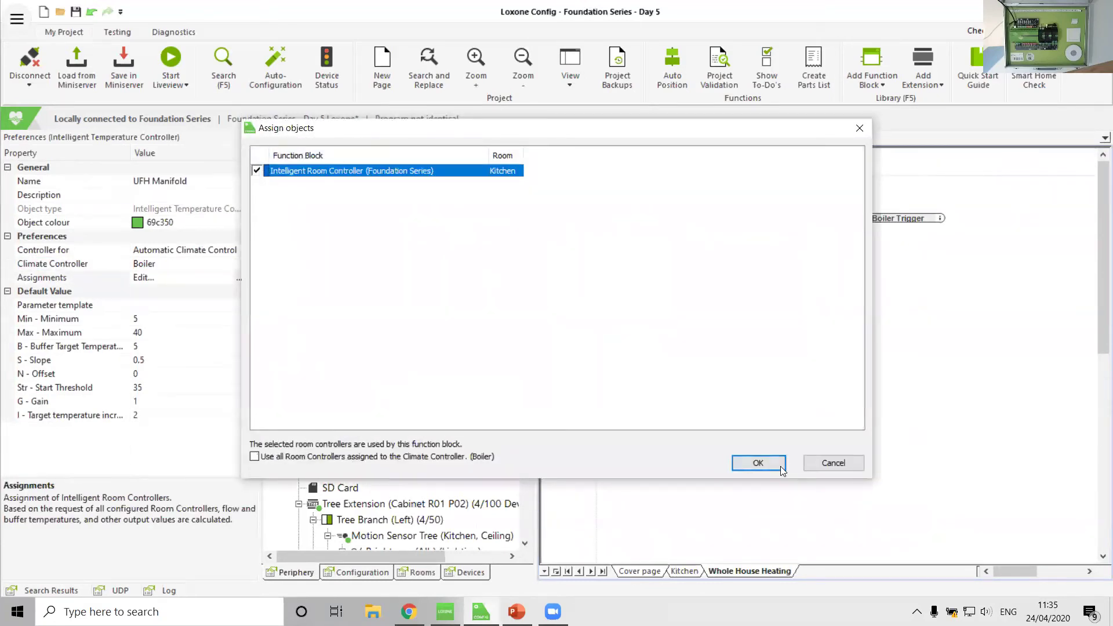
pyautogui.click(758, 463)
pyautogui.click(708, 428)
# Read the descriptions of UFH Manifold's minimum, maximum, buffer offset, heating curve offset, gain and target temperature increase parameters.
pyautogui.click(763, 323)
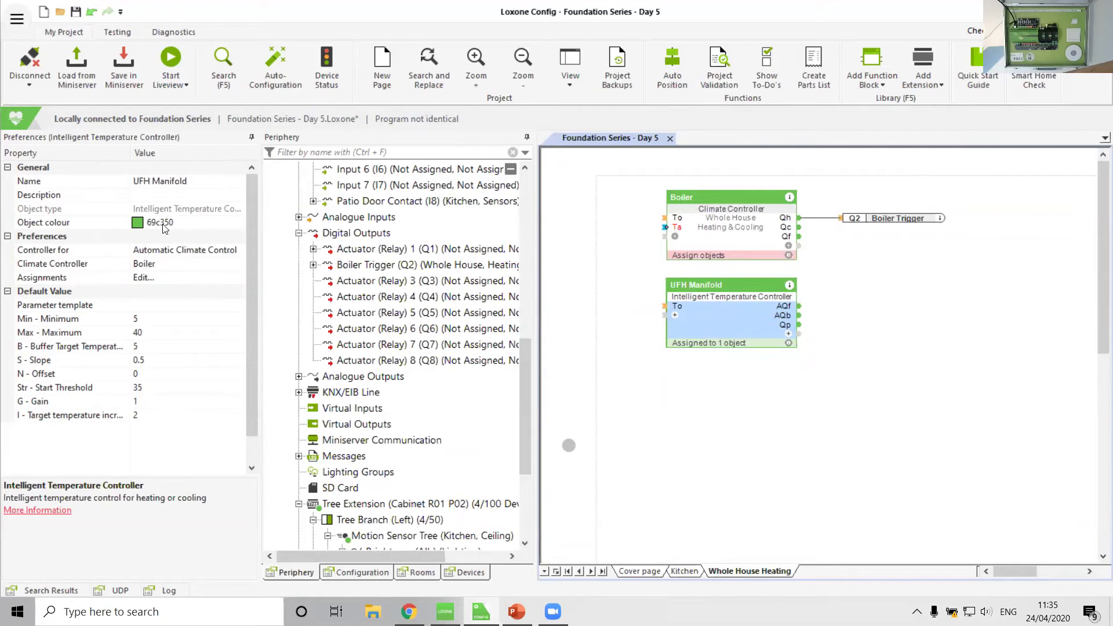
pyautogui.click(78, 319)
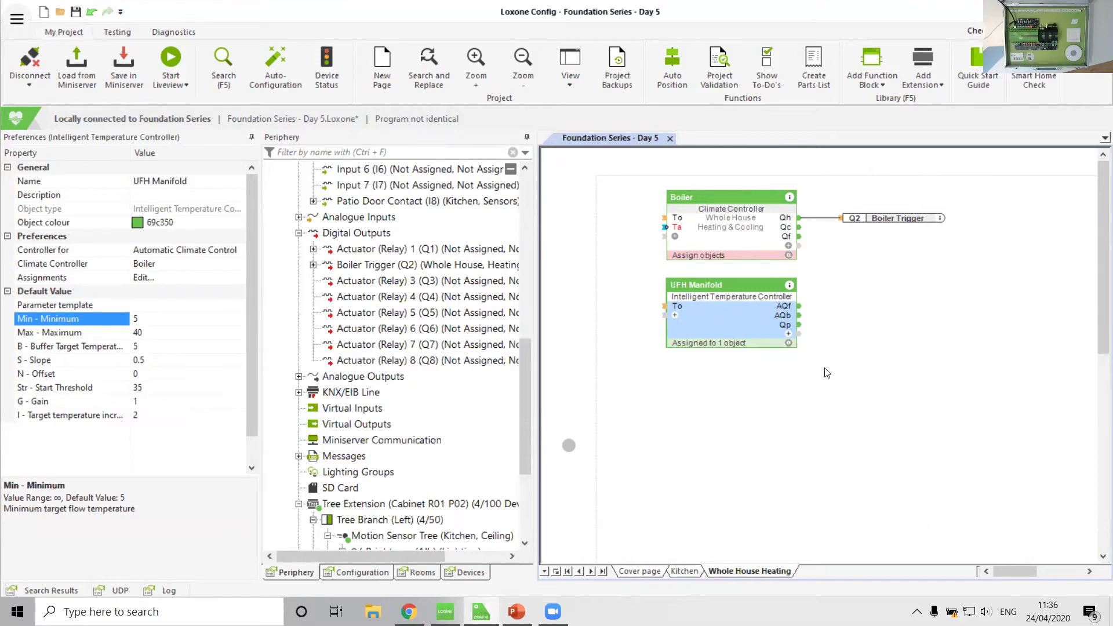
pyautogui.click(92, 342)
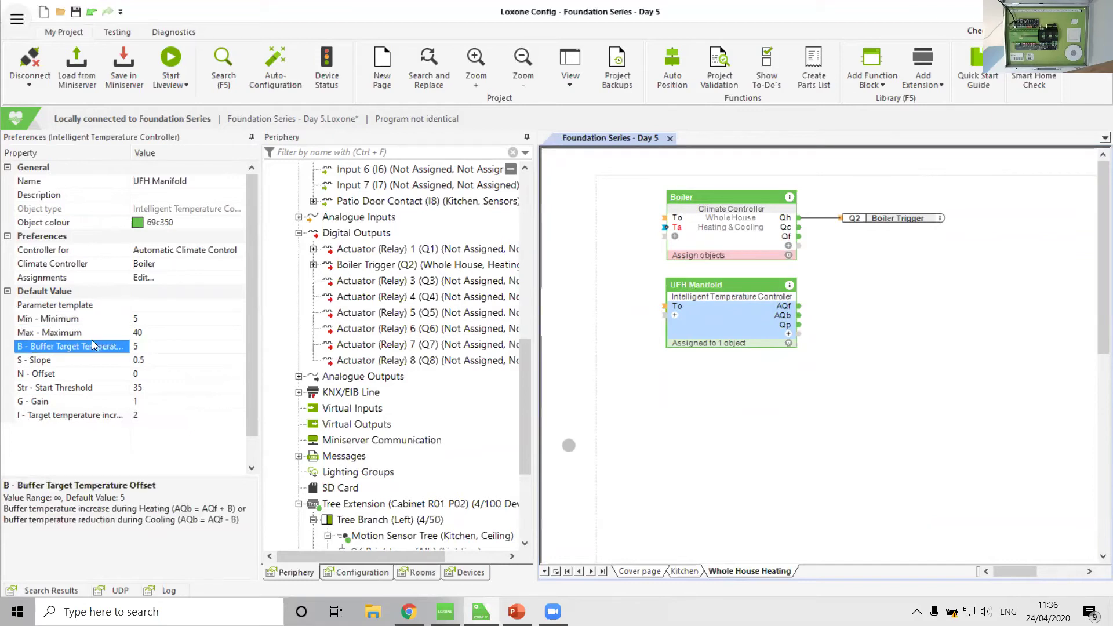
pyautogui.click(85, 333)
pyautogui.click(84, 346)
pyautogui.click(58, 374)
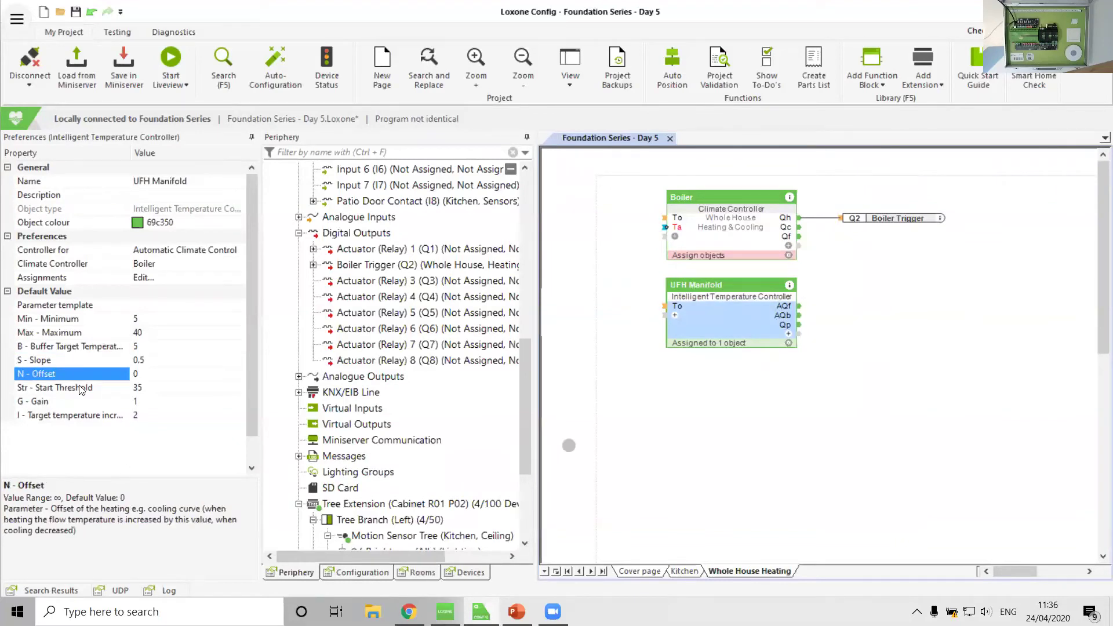
pyautogui.click(58, 401)
pyautogui.click(66, 416)
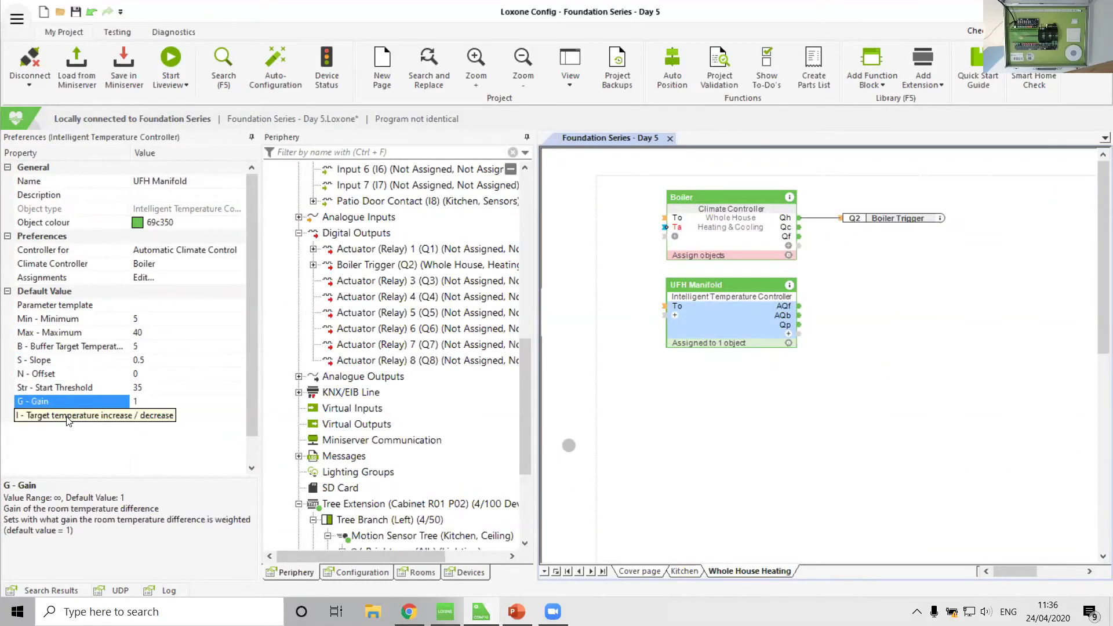
pyautogui.click(717, 436)
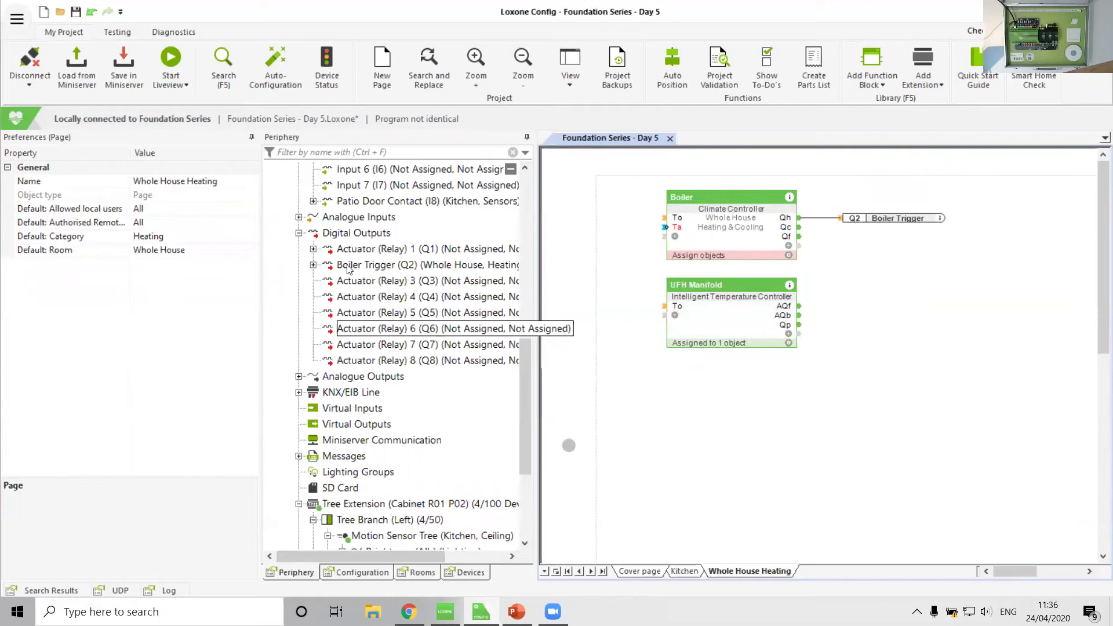
# Rename Actuator (Relay) 3 (Q3) as UFH Zone Valve and connect it to UFH Manifold's Qp output.
pyautogui.click(353, 282)
pyautogui.click(368, 283)
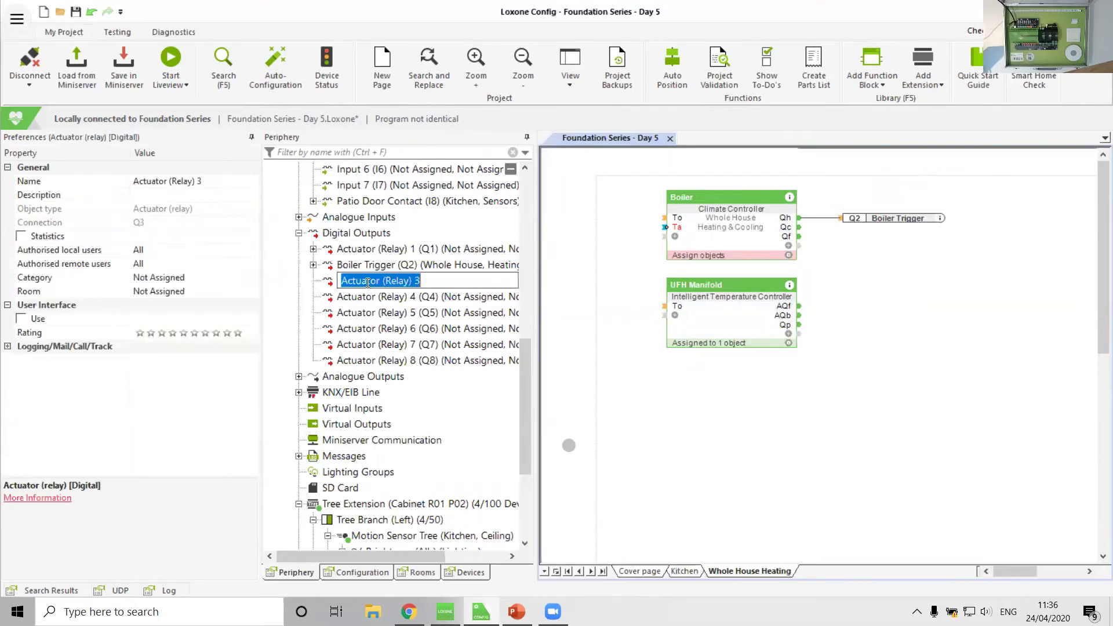
pyautogui.write('UFH Zone Valve')
pyautogui.press('Return')
pyautogui.moveTo(371, 281); pyautogui.dragTo(812, 328)
pyautogui.click(783, 414)
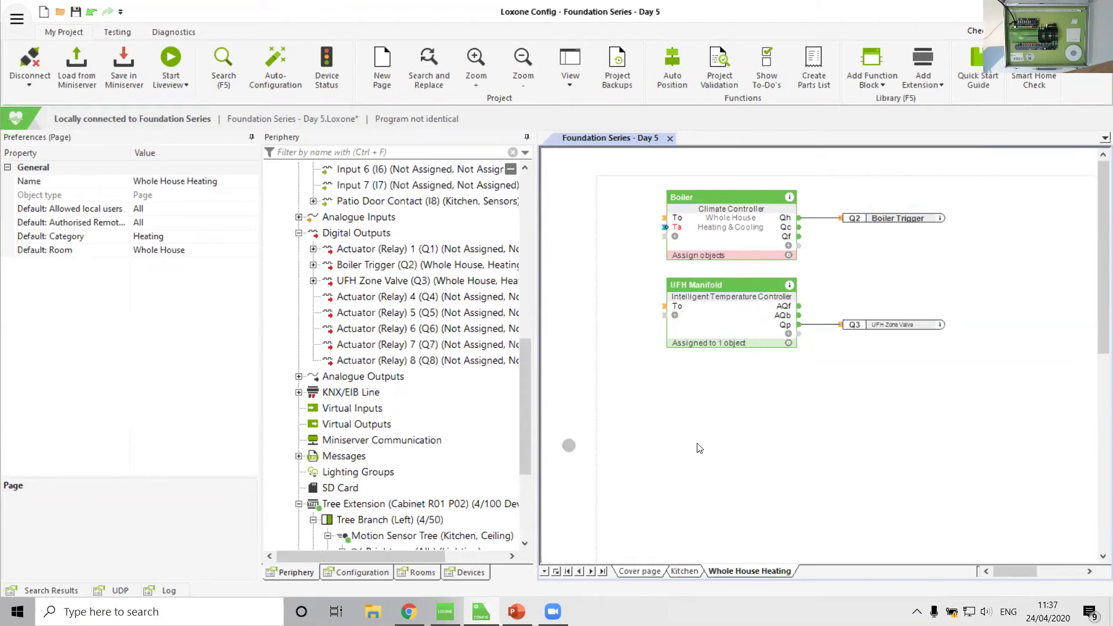
# Add the whole-house Boiler Climate Controller as an energy source for the Kitchen page's Intelligent Room Controller.
pyautogui.click(686, 571)
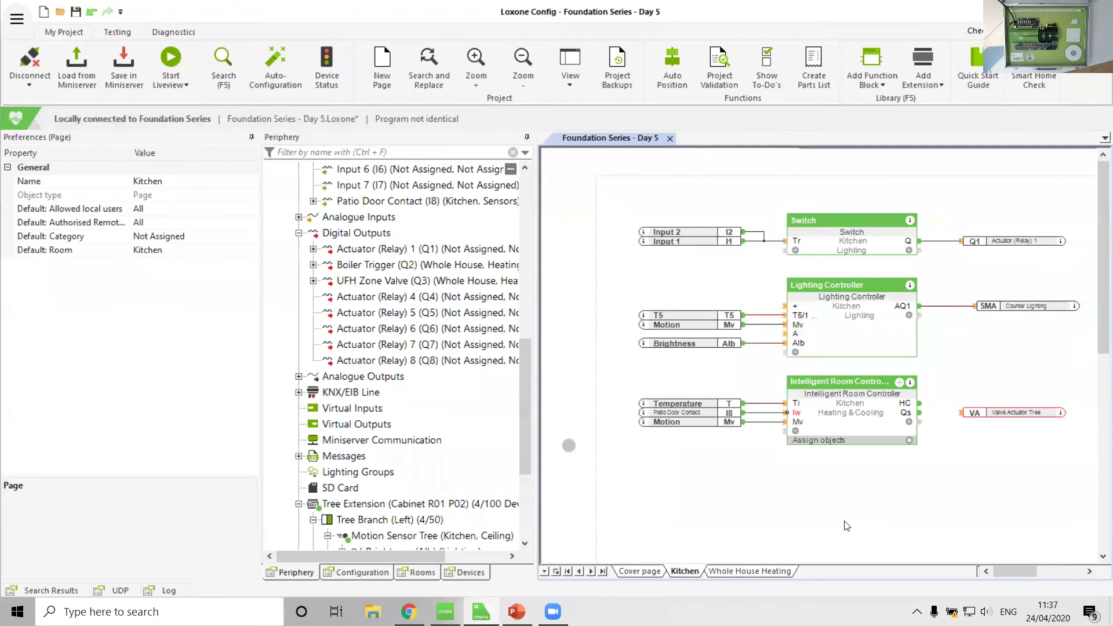
pyautogui.doubleClick(847, 421)
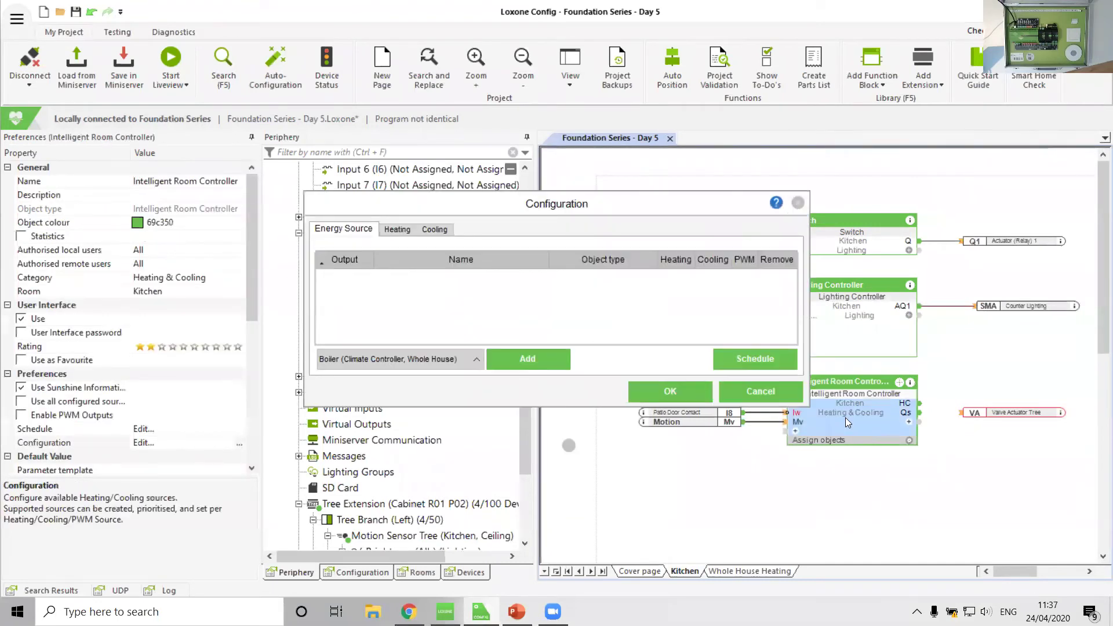
pyautogui.click(454, 363)
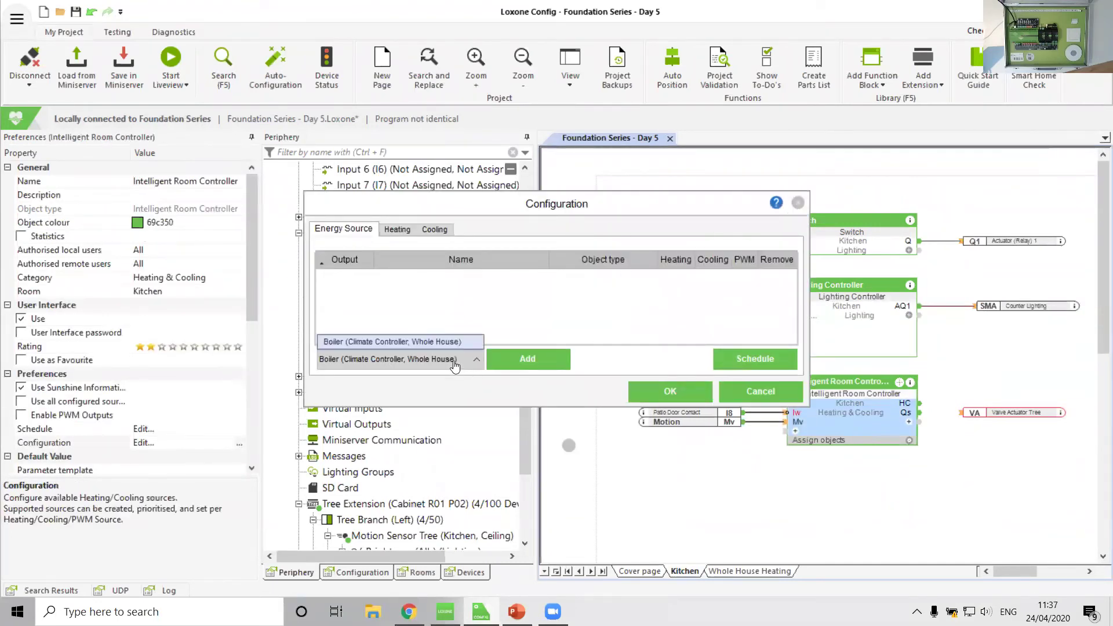
pyautogui.click(381, 342)
pyautogui.click(517, 368)
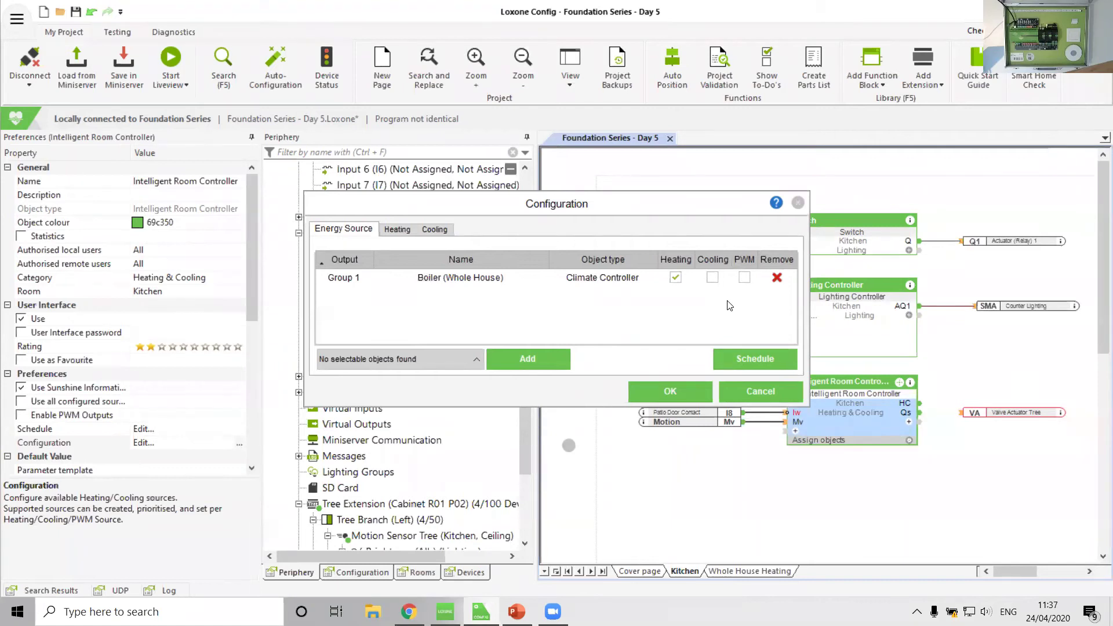
pyautogui.moveTo(651, 204); pyautogui.dragTo(610, 184)
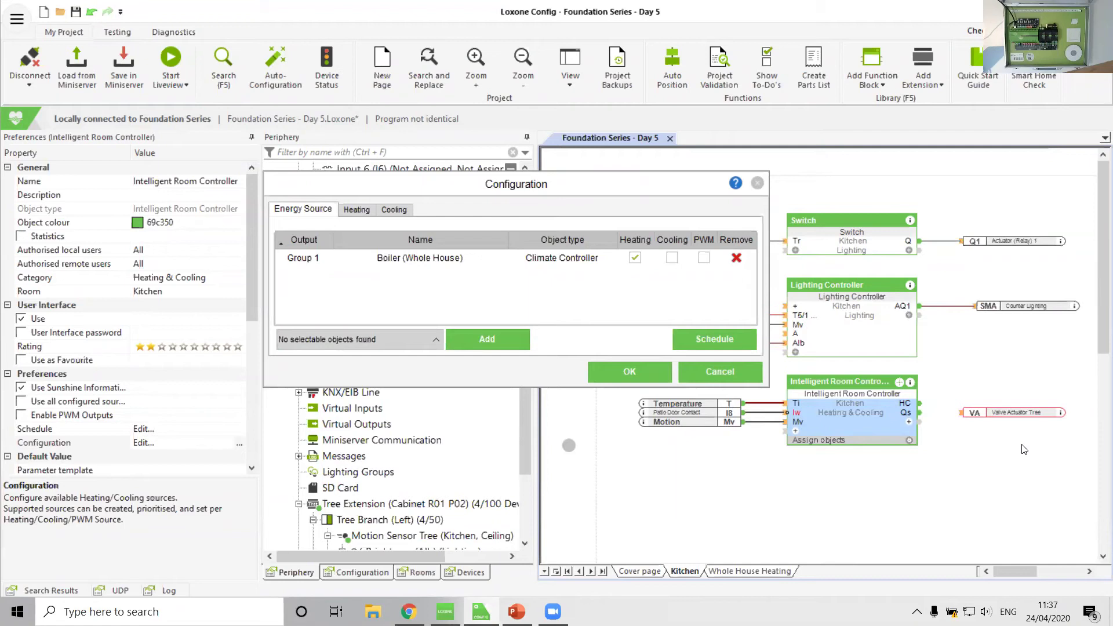
pyautogui.click(637, 373)
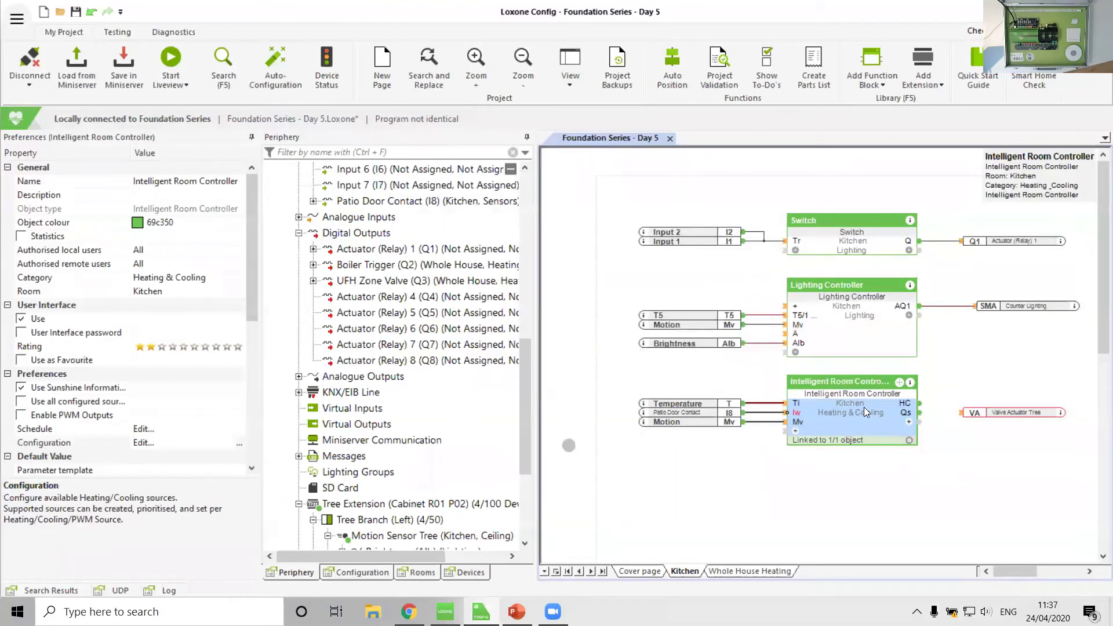
# Connect the Valve Actuator Tree (VA) to the Intelligent Room Controller's H1 heating output and review the controller's available outputs.
pyautogui.moveTo(863, 407); pyautogui.dragTo(866, 392)
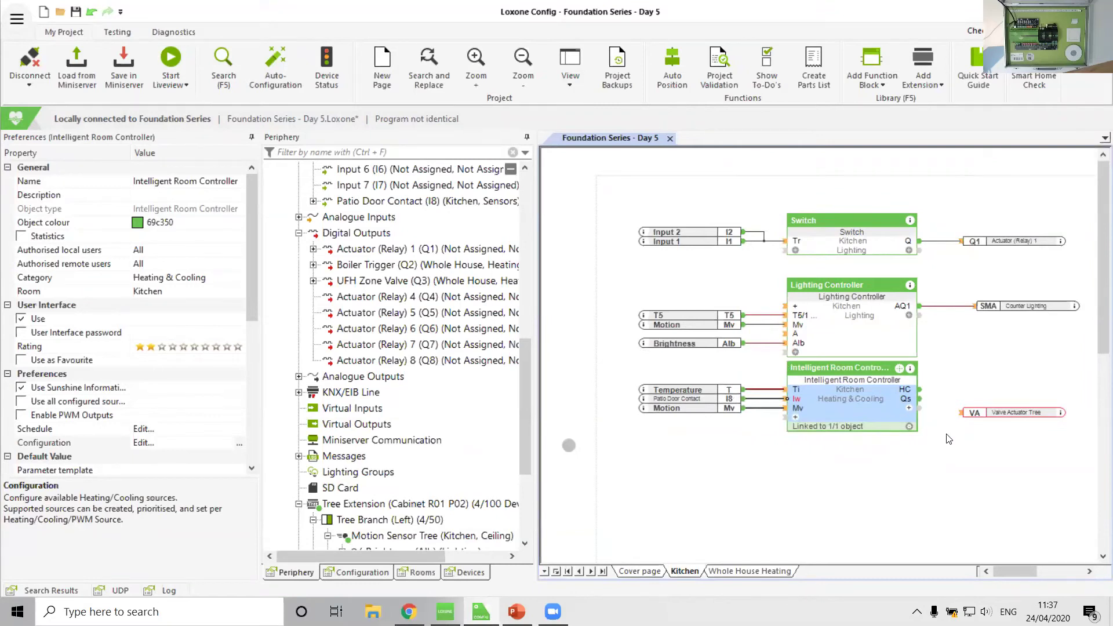
pyautogui.moveTo(1000, 414); pyautogui.dragTo(858, 415)
pyautogui.click(874, 467)
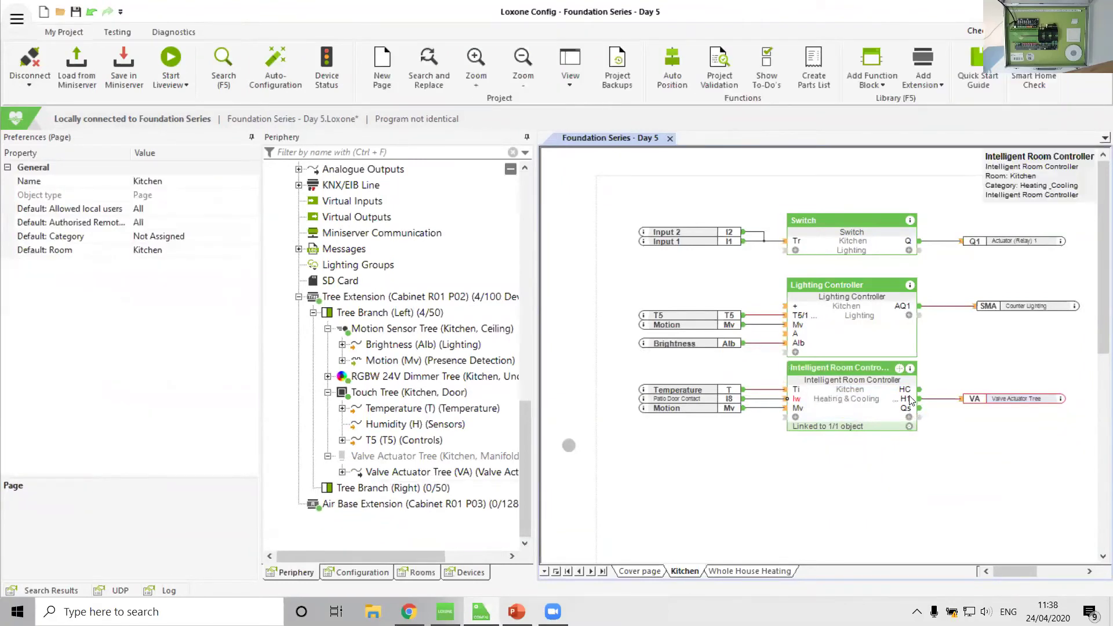
pyautogui.moveTo(906, 401)
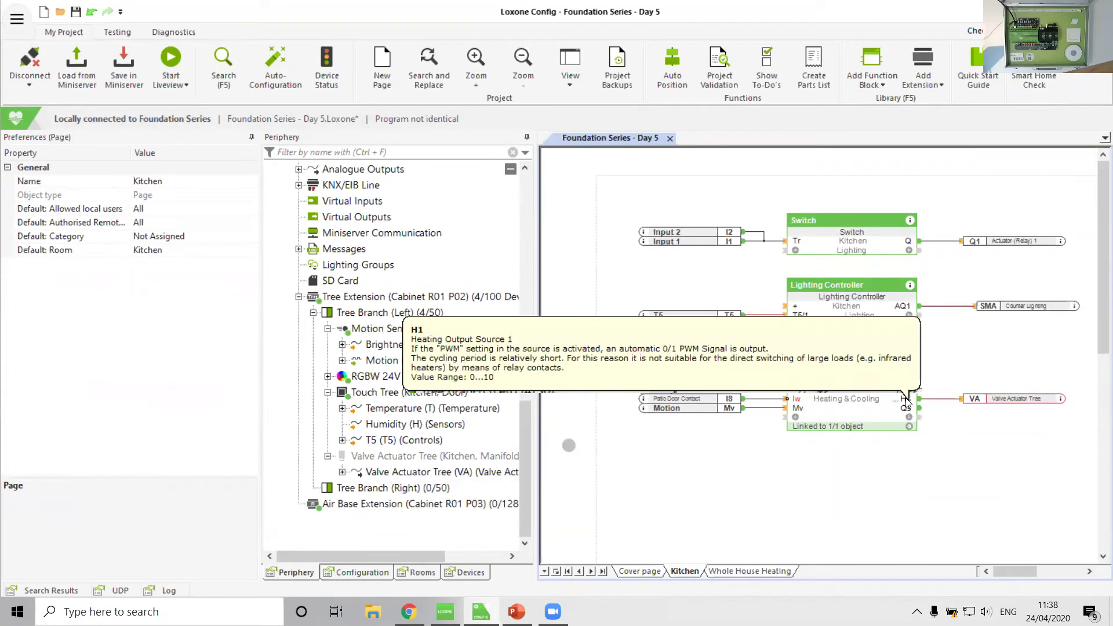
pyautogui.click(909, 417)
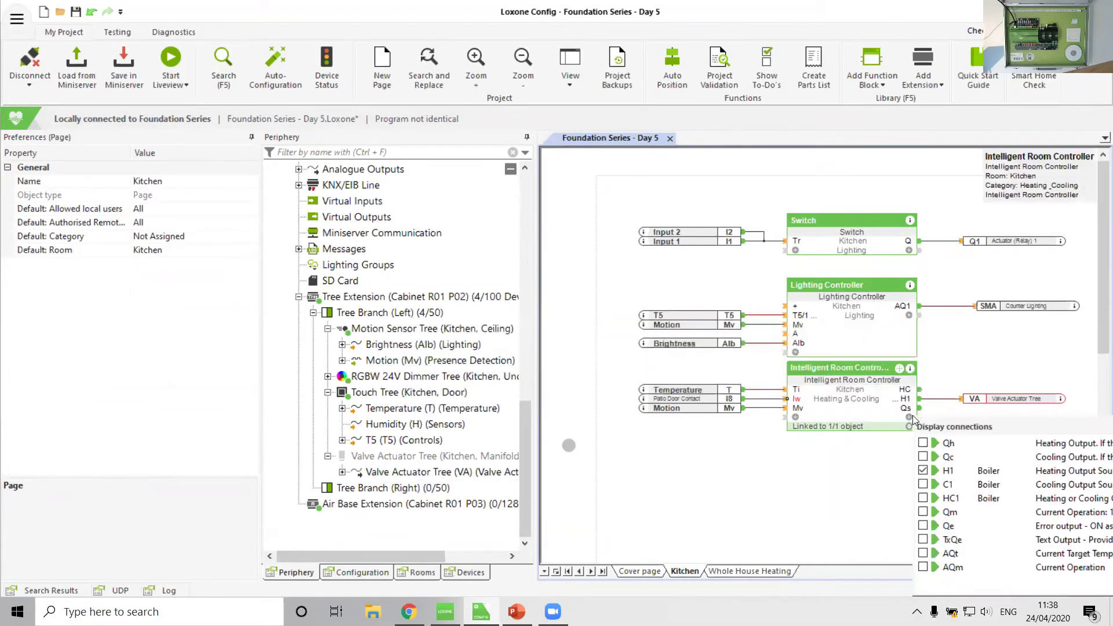
pyautogui.moveTo(961, 502)
pyautogui.moveTo(985, 470)
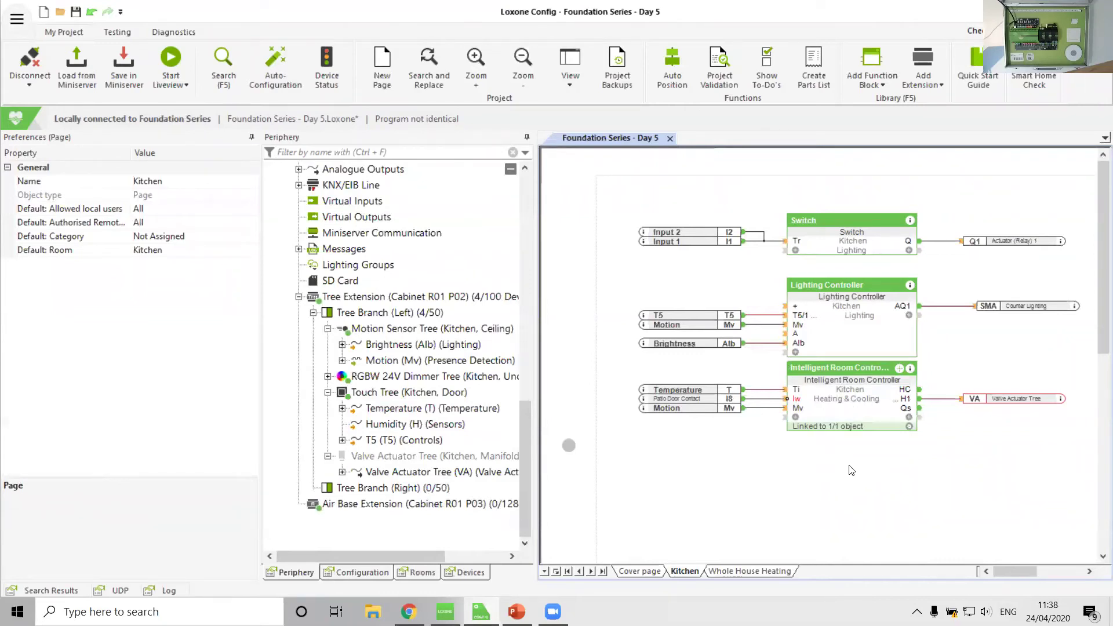
# Read the Intelligent Room Controller's sunshine, simultaneous sources and PWM option descriptions, and check the heating source priority.
pyautogui.click(855, 407)
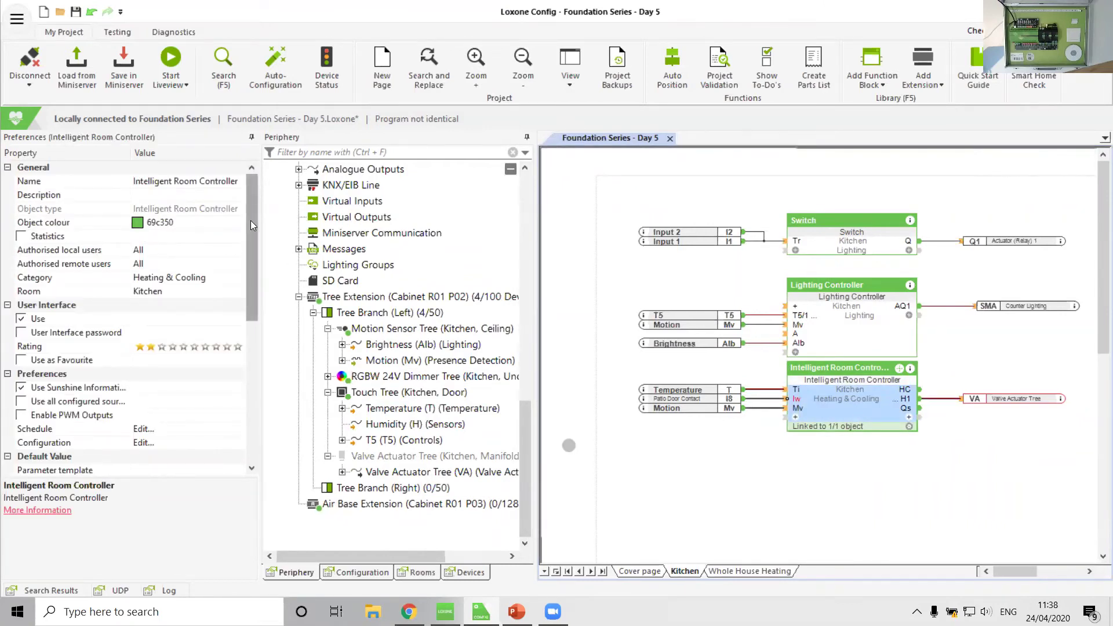
pyautogui.moveTo(251, 222); pyautogui.dragTo(252, 317)
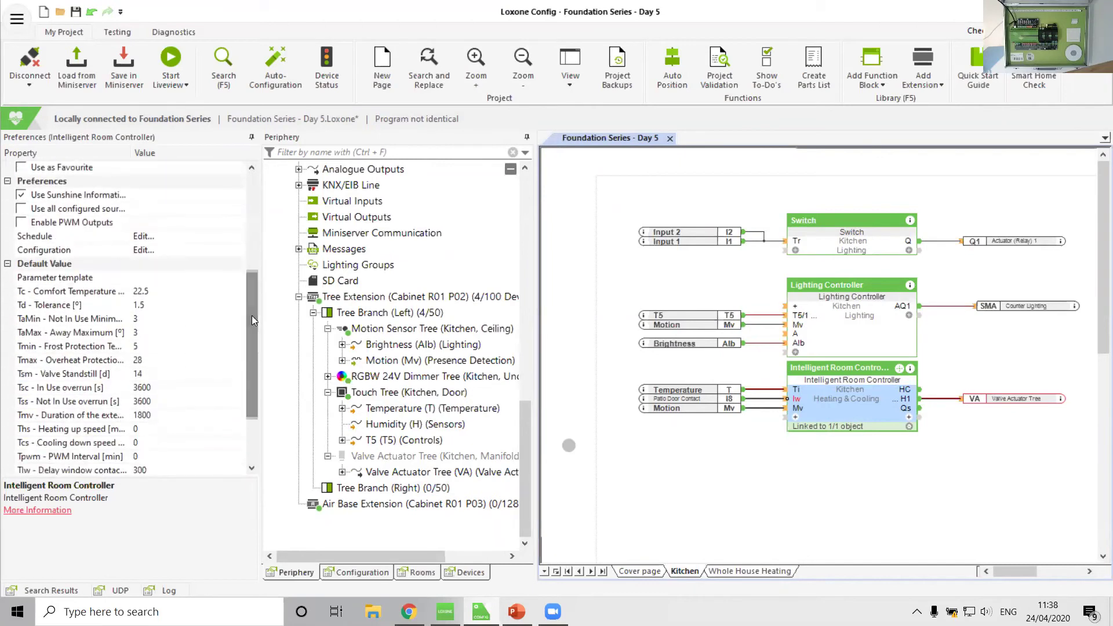
pyautogui.click(92, 197)
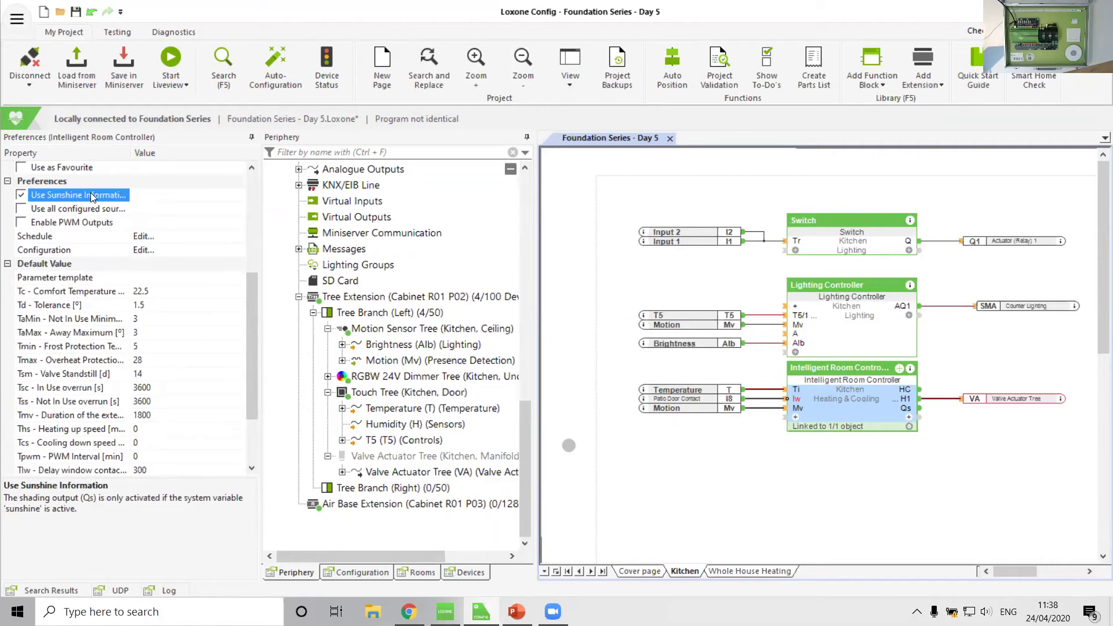
pyautogui.click(74, 210)
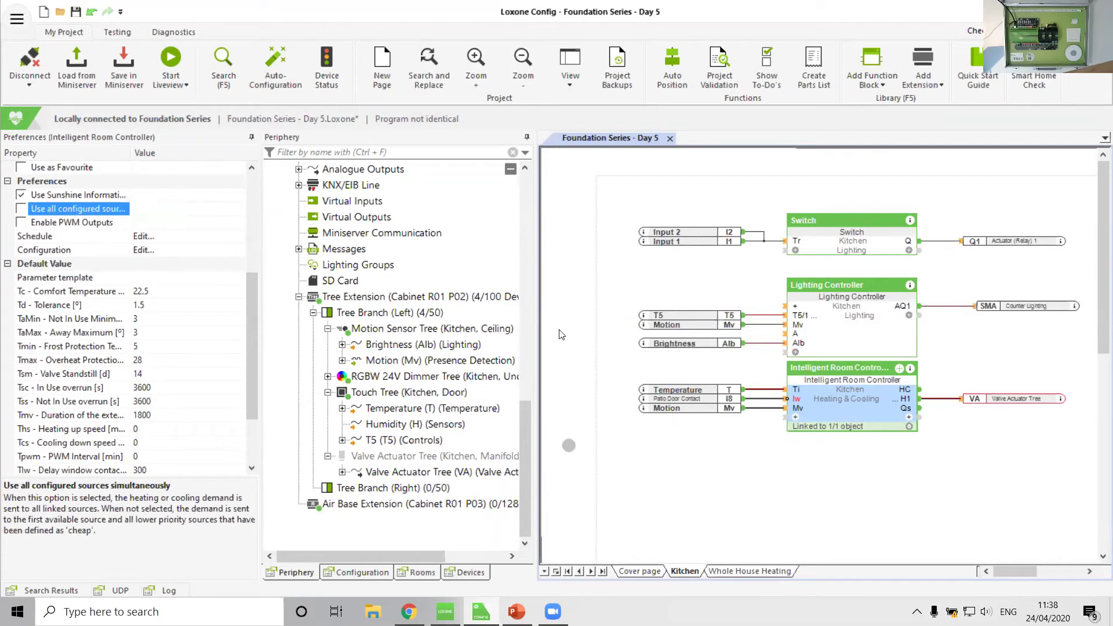
pyautogui.doubleClick(776, 396)
pyautogui.click(403, 231)
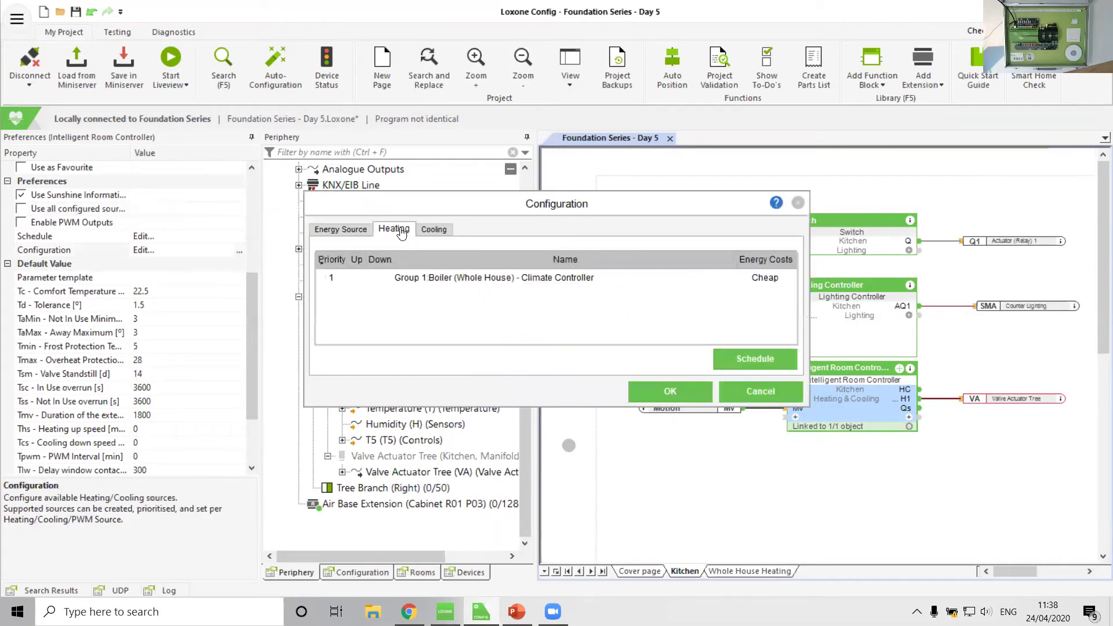
pyautogui.click(672, 395)
pyautogui.click(74, 208)
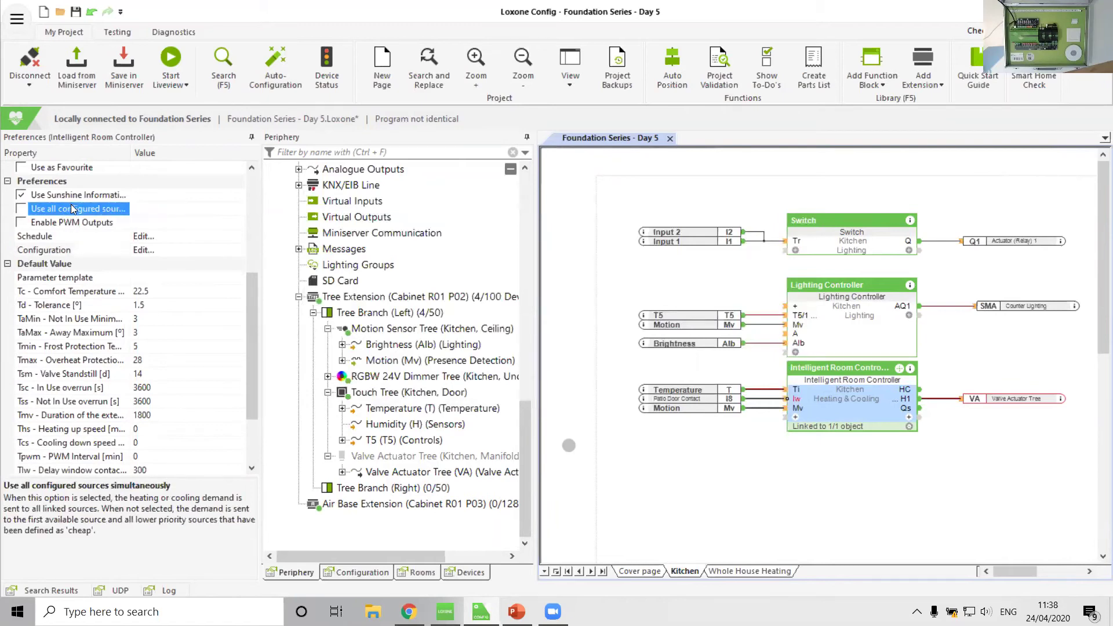
pyautogui.click(83, 224)
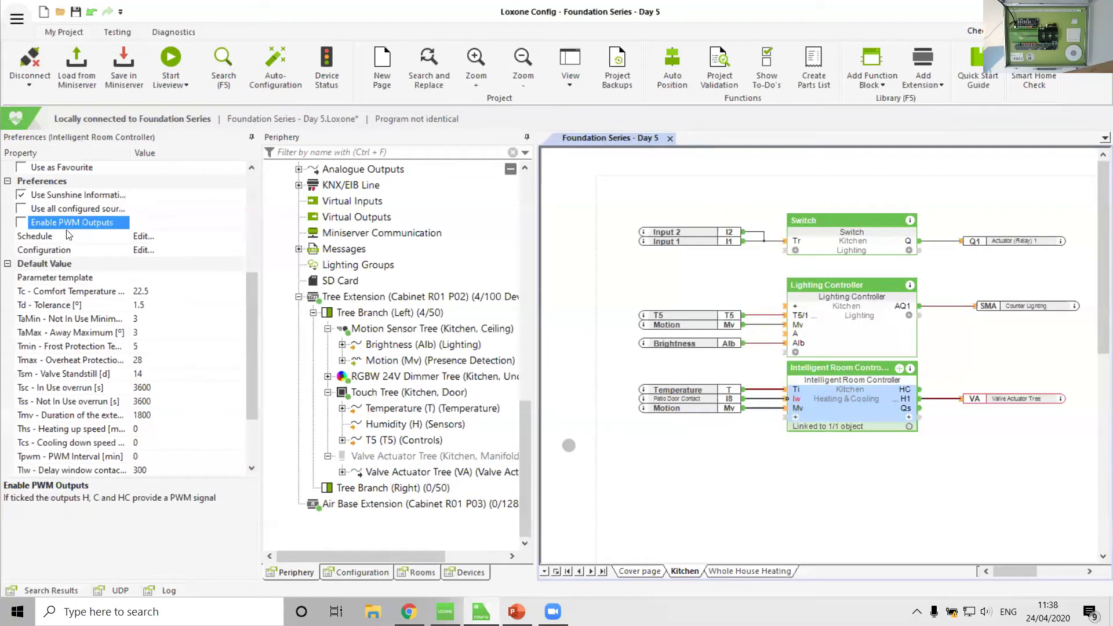
# Examine the Intelligent Room Controller's heating and cooling schedule, including its daily periods and the selectable values.
pyautogui.click(48, 233)
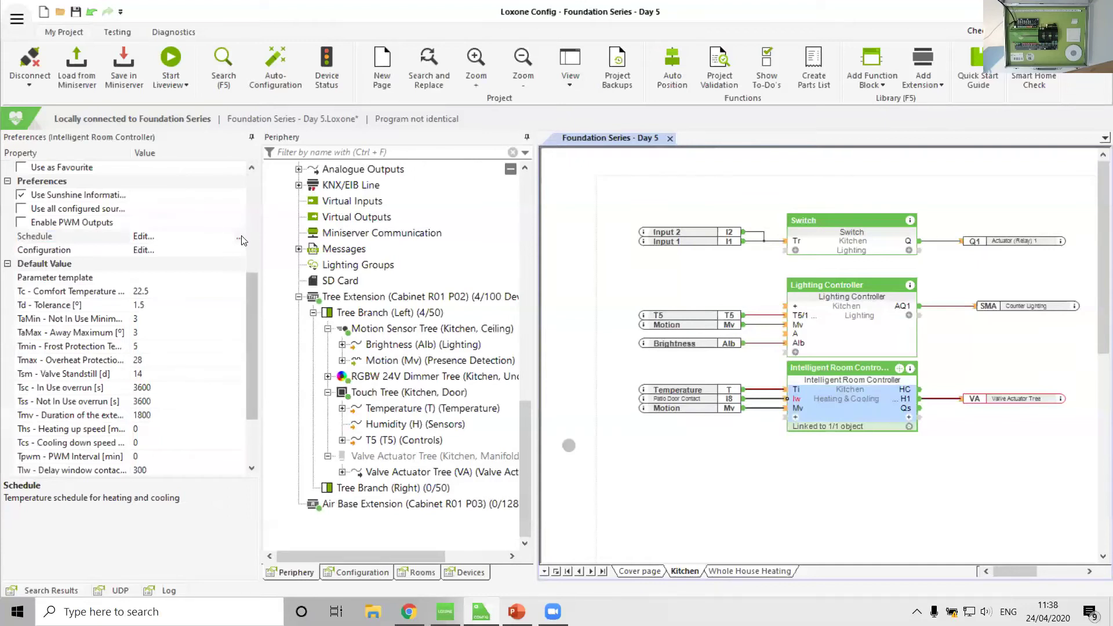
pyautogui.click(240, 238)
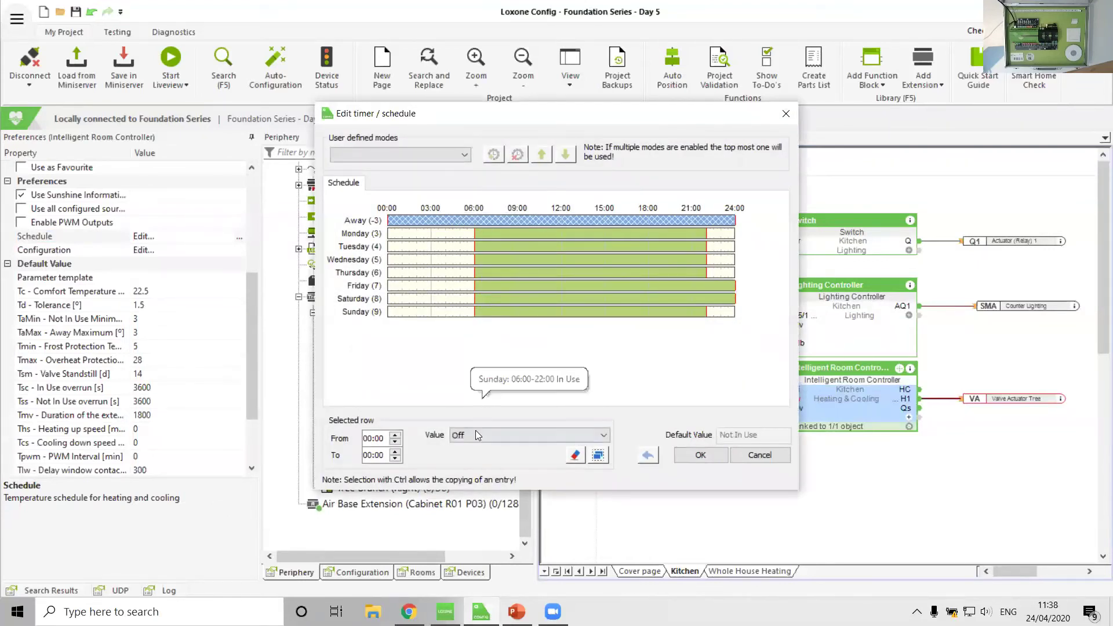
pyautogui.click(496, 434)
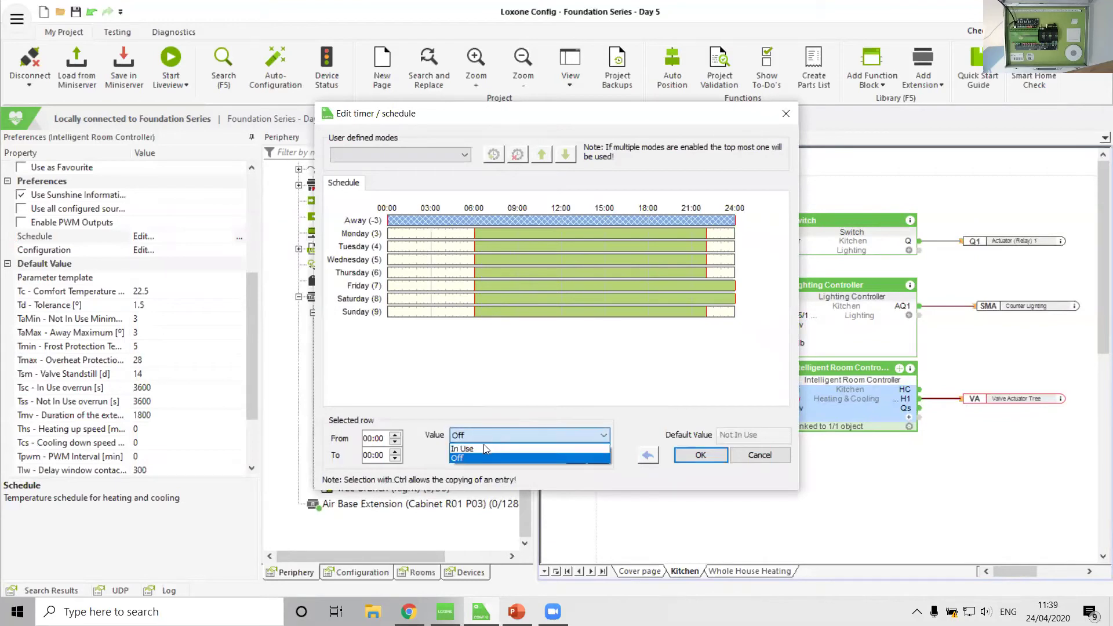
pyautogui.click(495, 404)
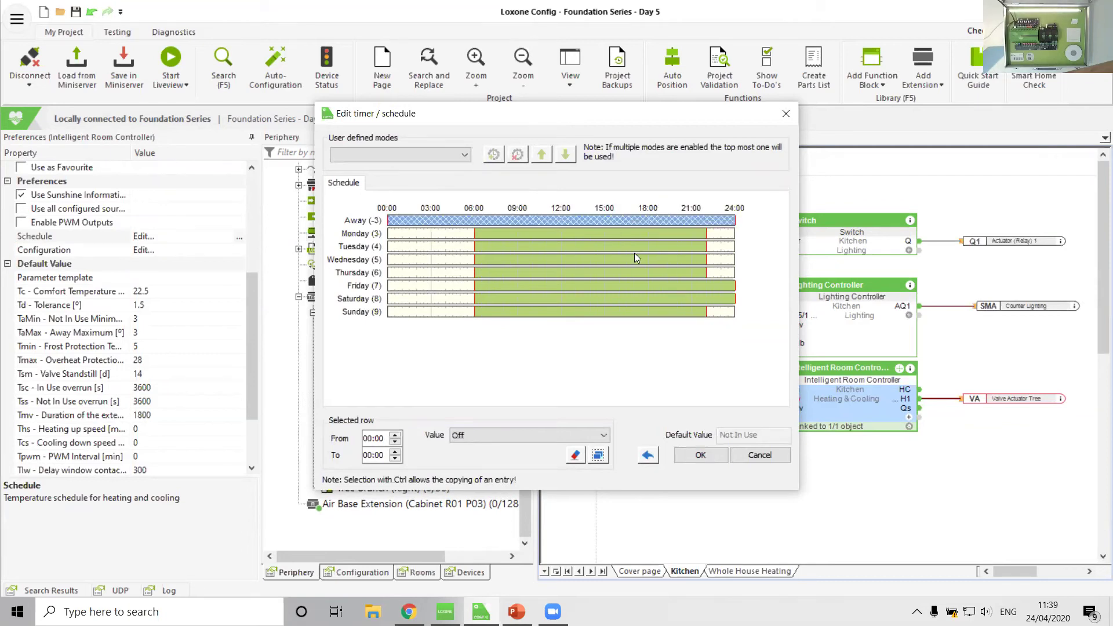
pyautogui.click(700, 455)
# Review the comfort temperature parameter and set the Intelligent Room Controller's Td - Tolerance to 1°.
pyautogui.click(81, 291)
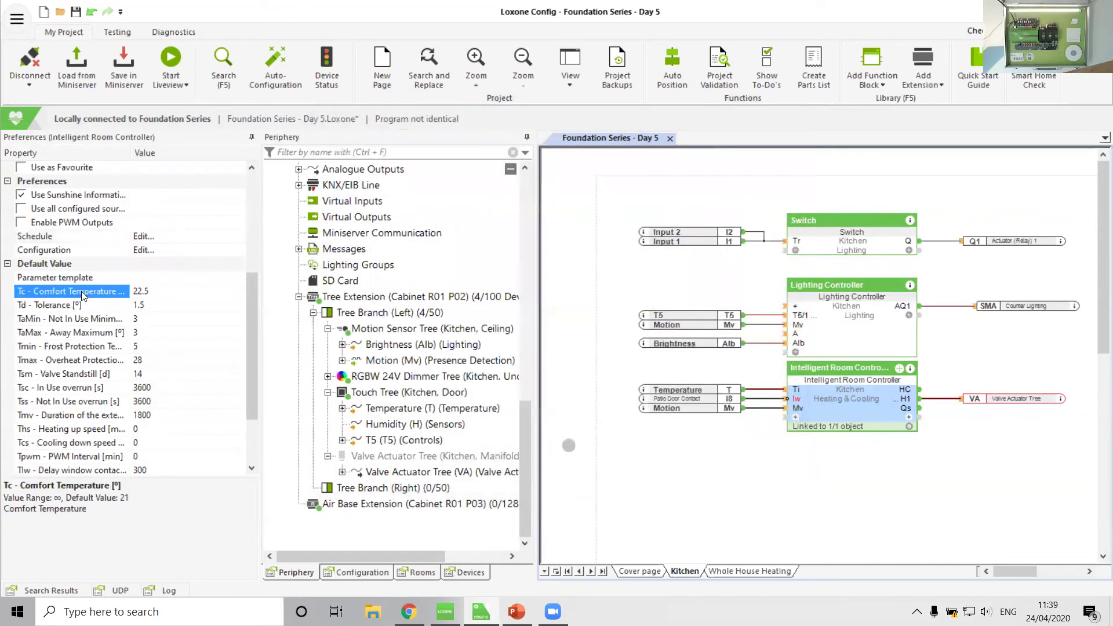
pyautogui.click(75, 293)
pyautogui.press('End')
pyautogui.click(70, 305)
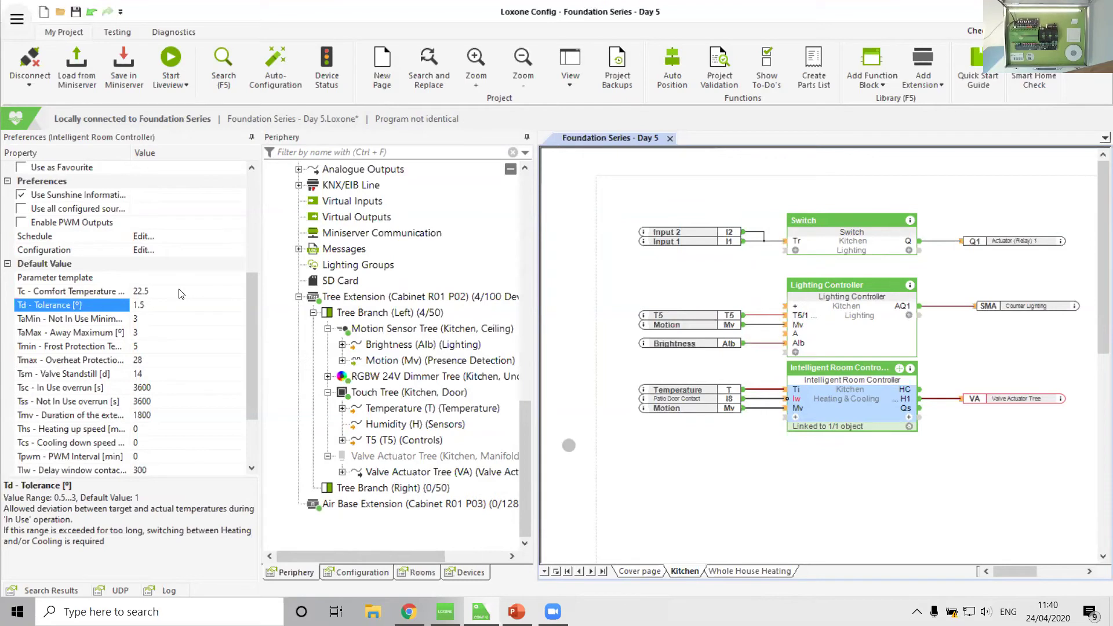
pyautogui.click(142, 305)
pyautogui.write('1')
pyautogui.click(85, 305)
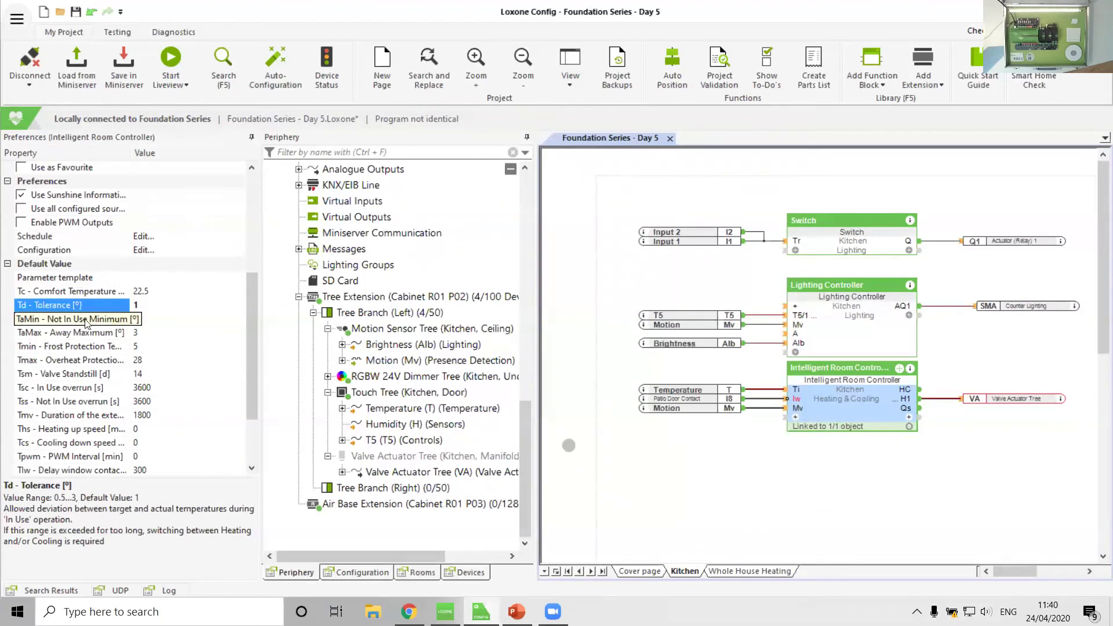
# Check the TaMin and TaMax parameters and set the Intelligent Room Controller's Tc - Comfort Temperature to 21°.
pyautogui.click(85, 319)
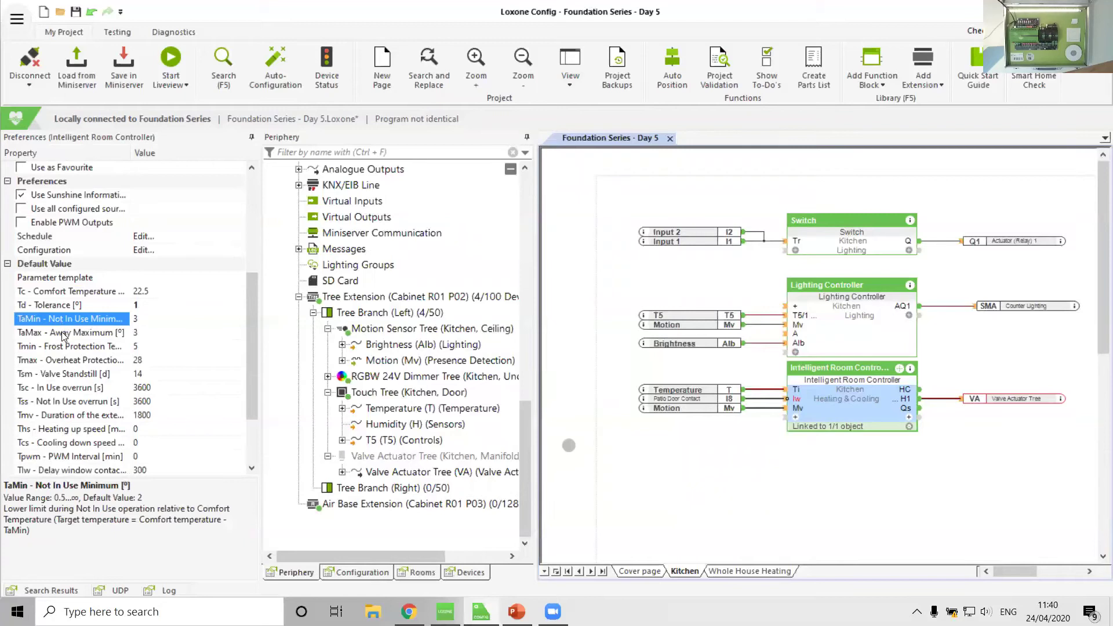
pyautogui.click(64, 335)
pyautogui.click(66, 319)
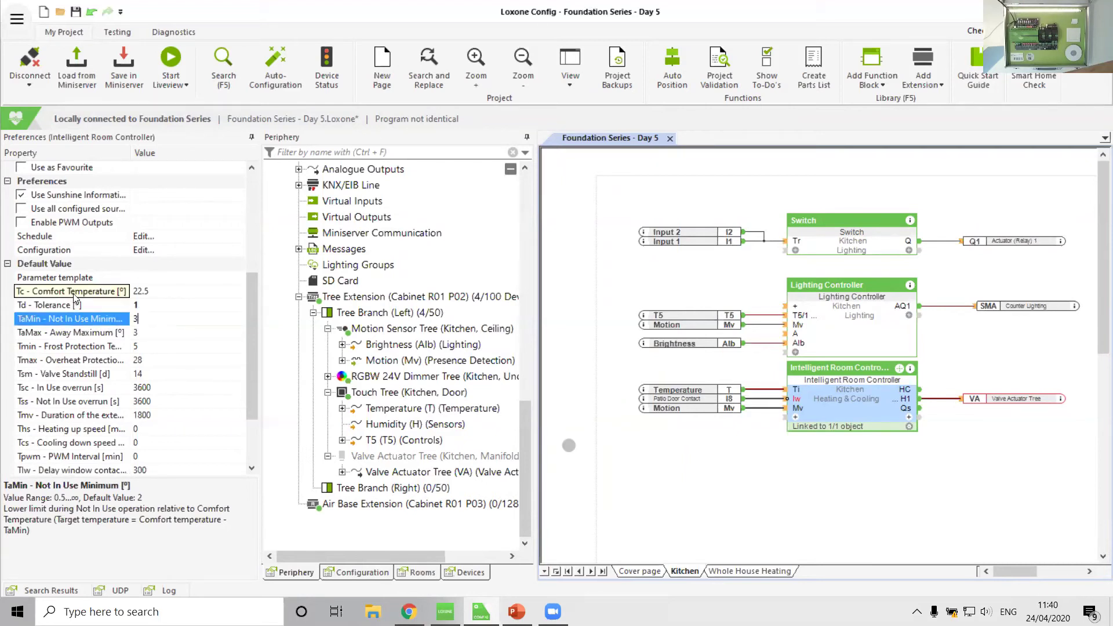
pyautogui.click(147, 323)
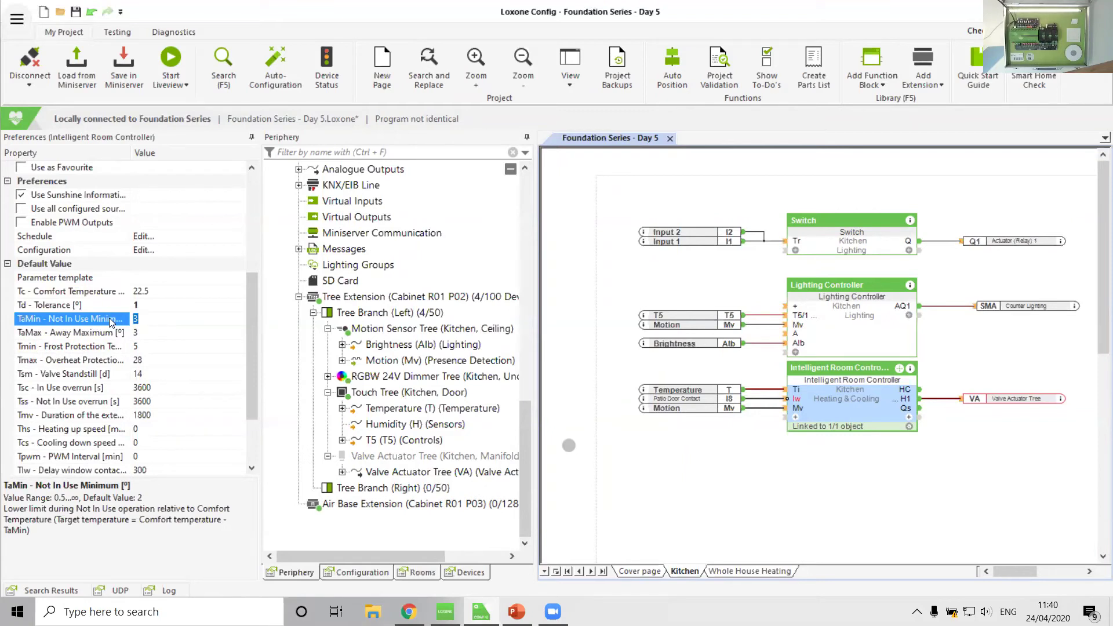
pyautogui.click(97, 290)
pyautogui.write('21')
# Set TaMin - Not In Use Minimum to 5° and compare it with the comfort temperature setting.
pyautogui.click(100, 319)
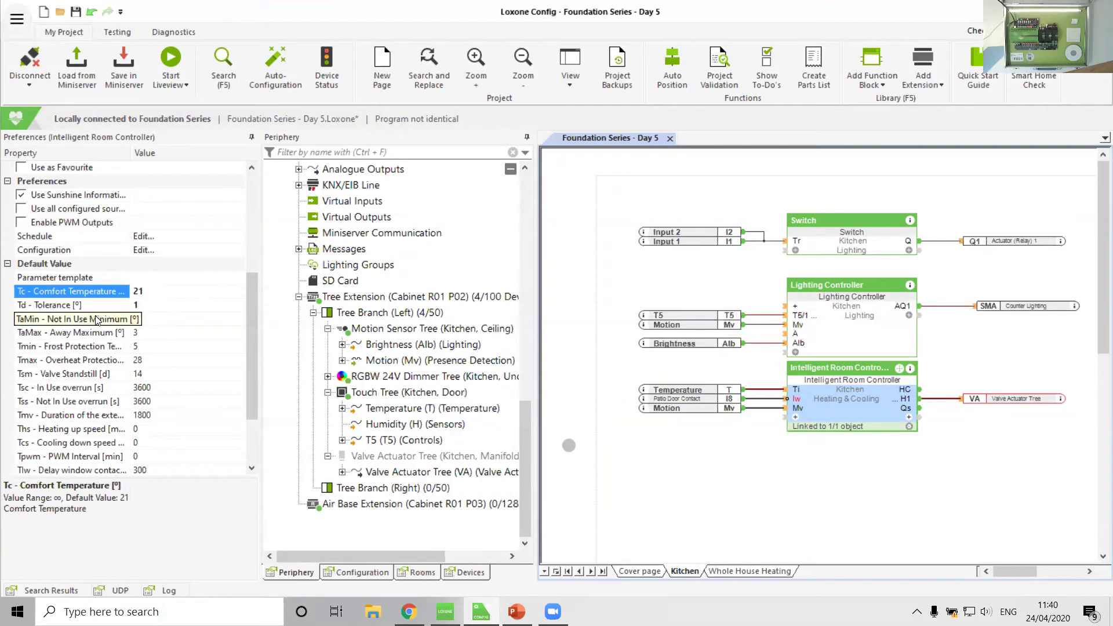
pyautogui.click(149, 319)
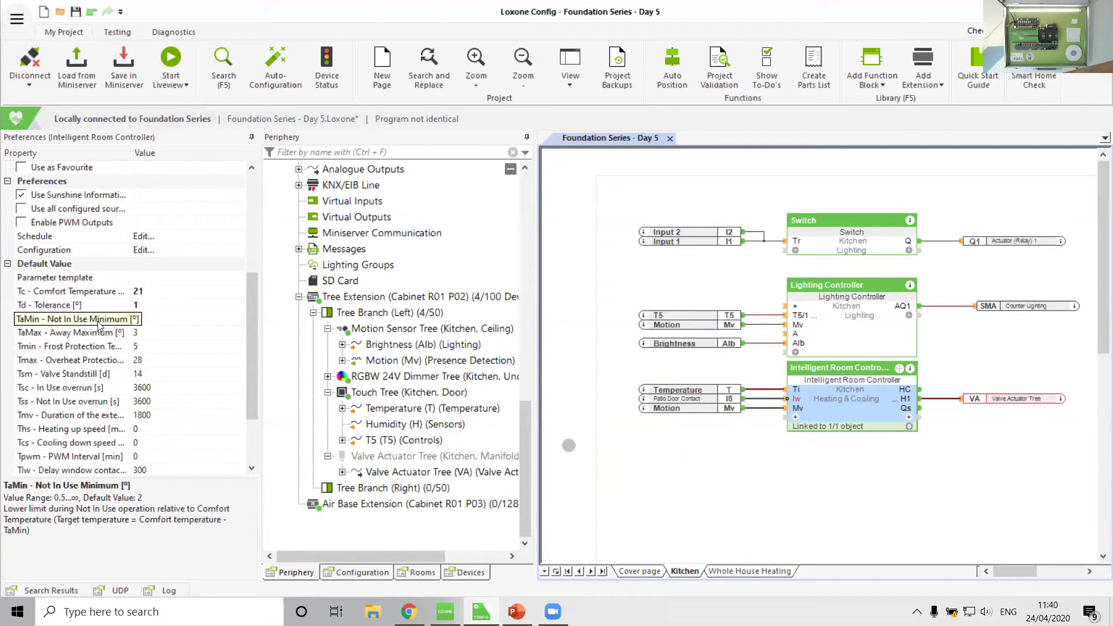
pyautogui.click(74, 335)
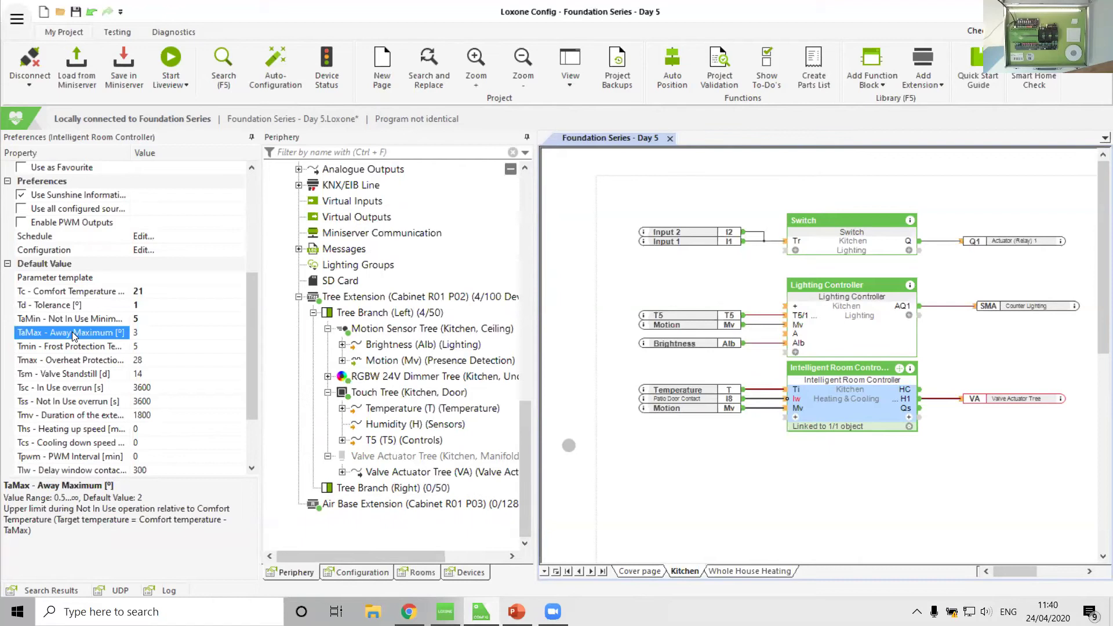
pyautogui.click(91, 322)
pyautogui.press('Down')
pyautogui.press('Up')
pyautogui.press('Up')
pyautogui.press('Up')
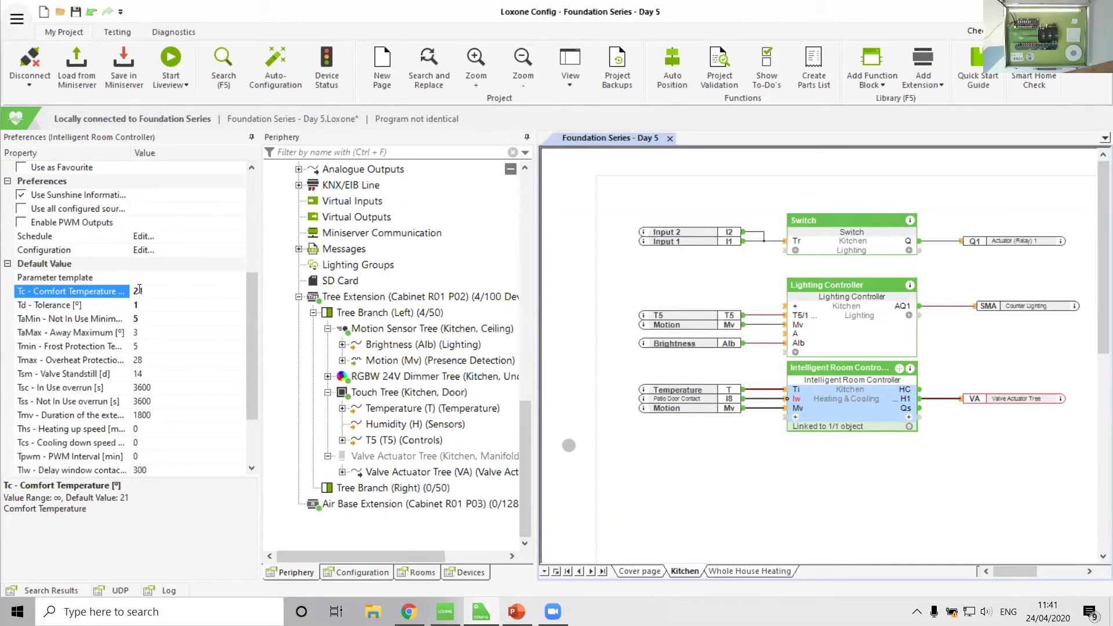
# Set the Intelligent Room Controller's TaMax - Away Maximum to 5°.
pyautogui.click(85, 338)
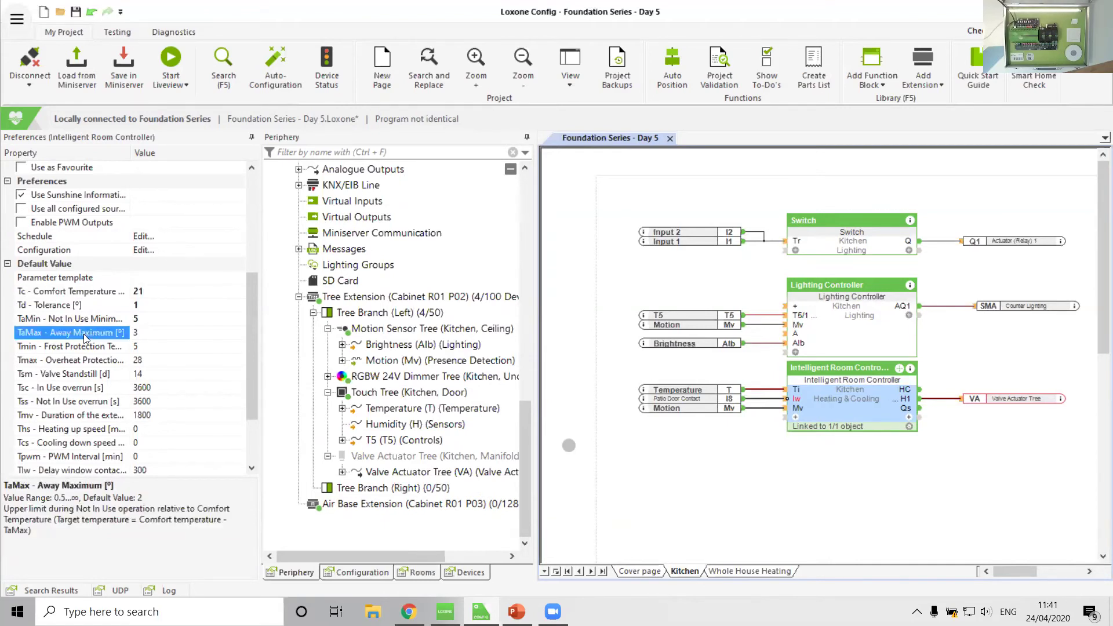
pyautogui.write('5')
pyautogui.click(122, 332)
# Set Tmin - Frost Protection Temperature to 10° and view the description of Tmax - Overheat Protection Temperature.
pyautogui.click(110, 347)
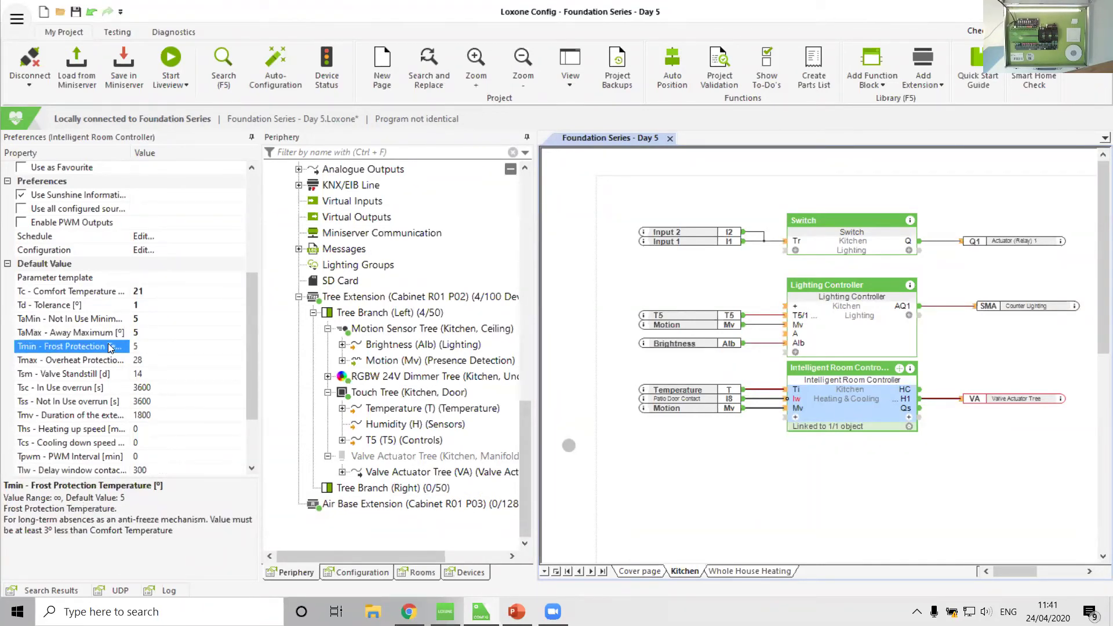
pyautogui.click(119, 347)
pyautogui.write('10')
pyautogui.click(70, 350)
pyautogui.click(81, 360)
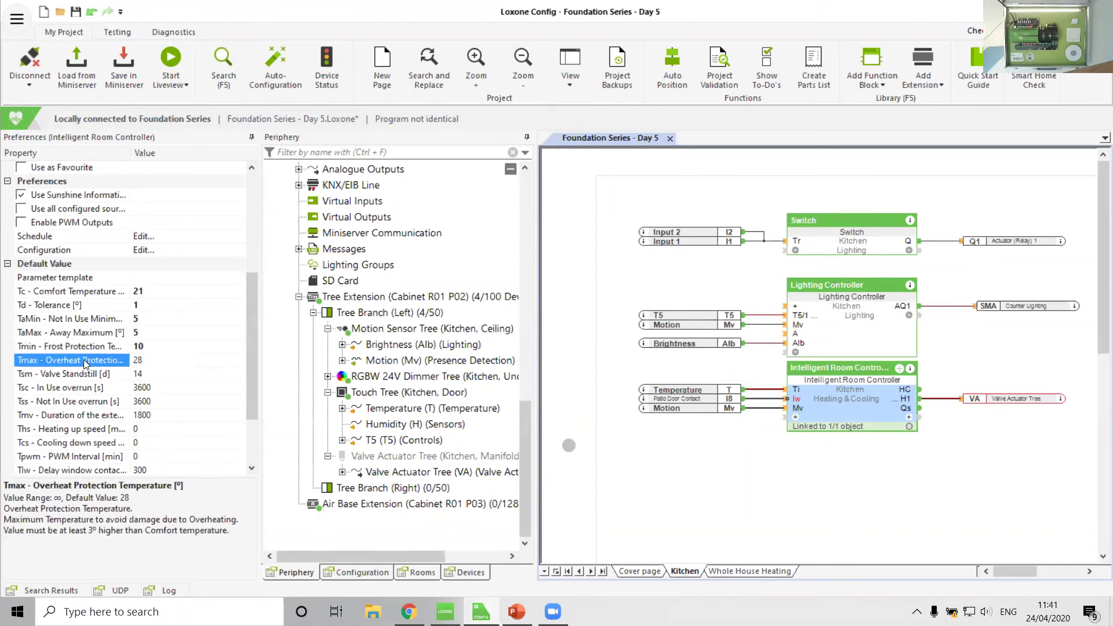
# Read the descriptions of the Intelligent Room Controller's Tmax, Tsm, Tsc, Tss and Tmv parameters.
pyautogui.click(113, 355)
pyautogui.click(87, 365)
pyautogui.click(75, 377)
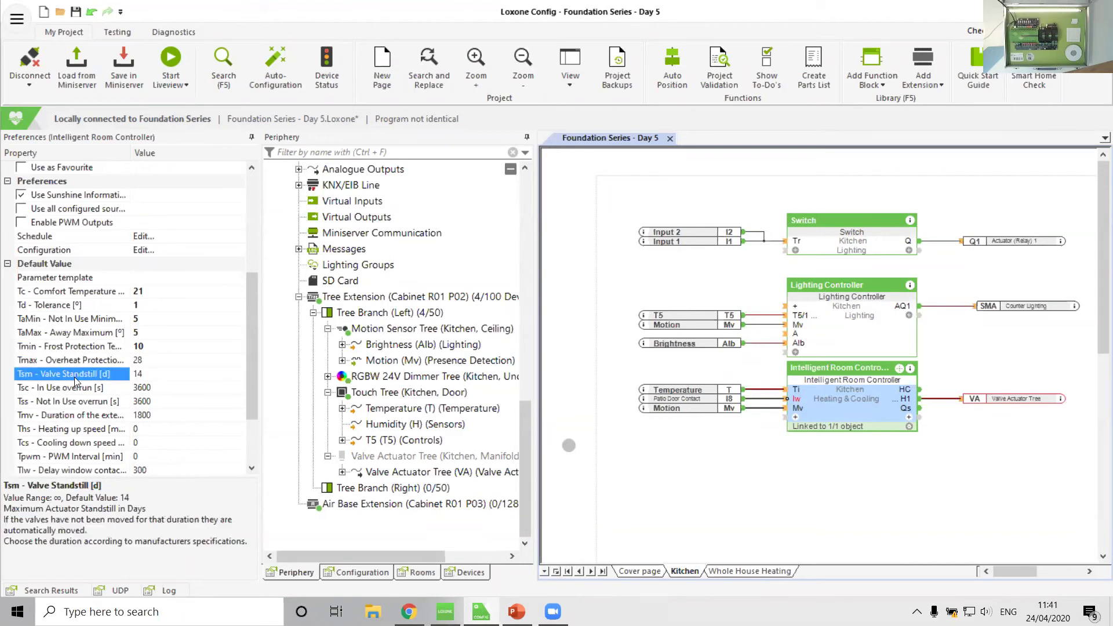
pyautogui.scroll(-1, 74, 377)
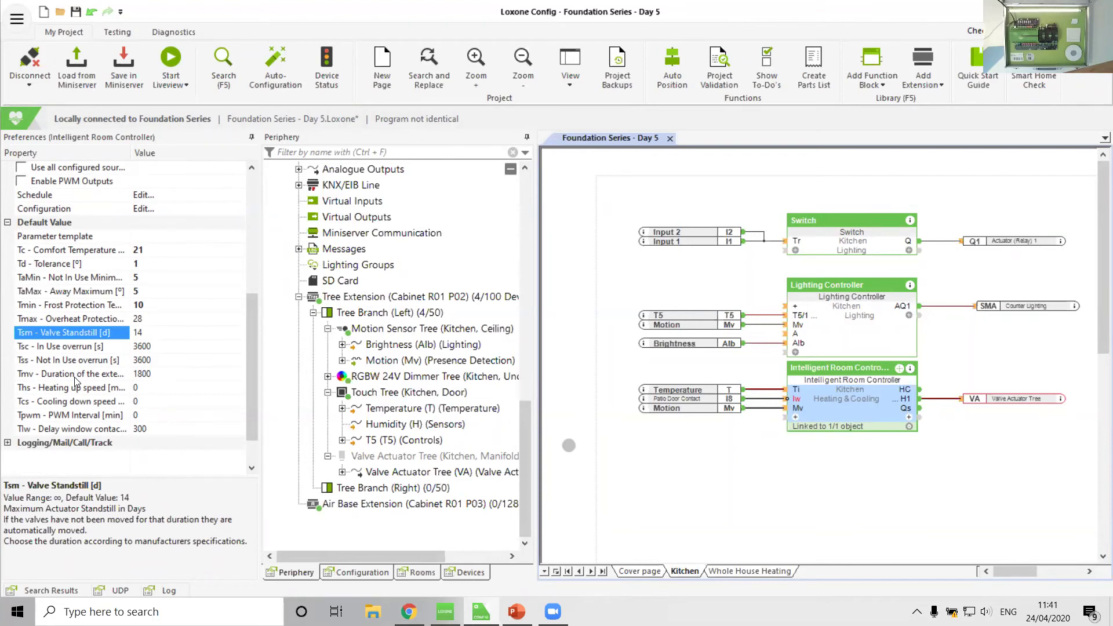
pyautogui.click(80, 347)
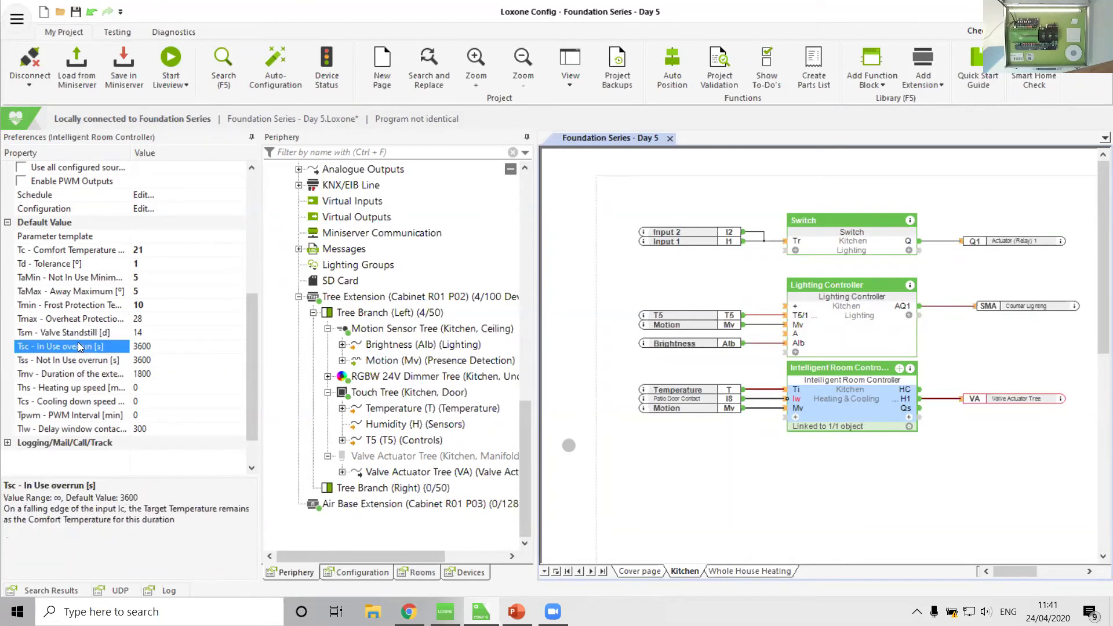
pyautogui.click(81, 359)
pyautogui.click(82, 375)
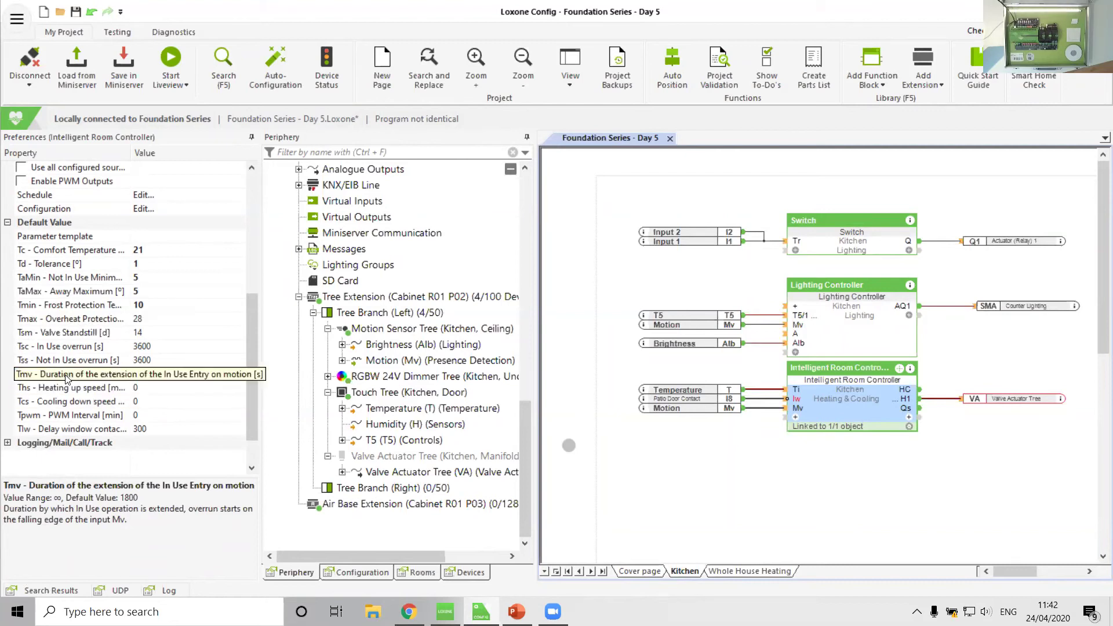
pyautogui.click(174, 373)
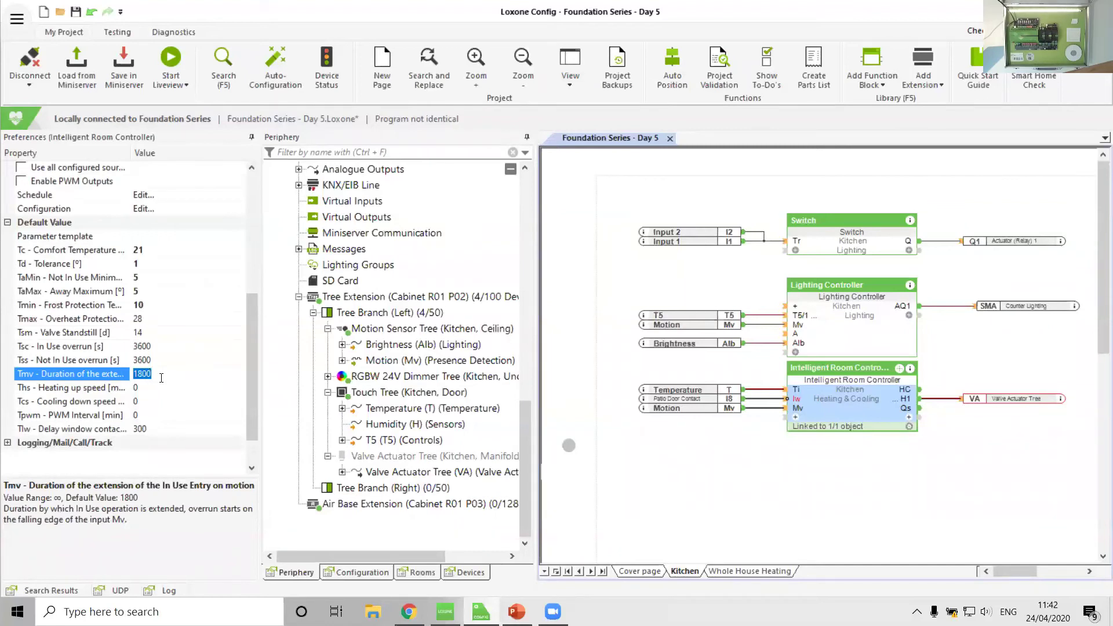
# Set Tlw - Delay window contact to 5 seconds and save the program in the Miniserver.
pyautogui.click(69, 430)
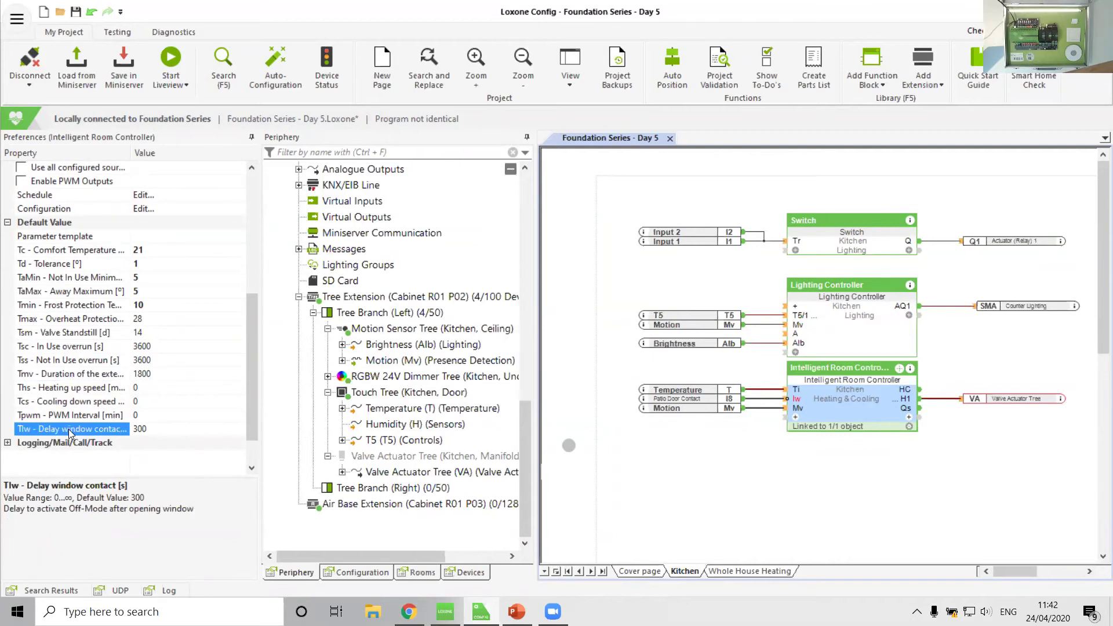
pyautogui.click(155, 431)
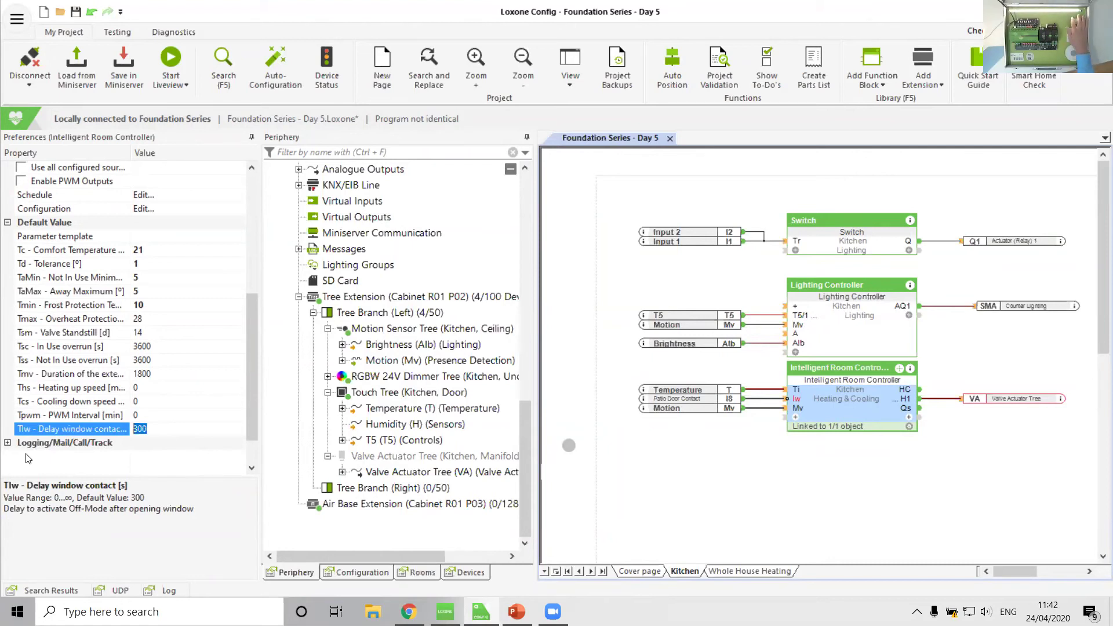
pyautogui.write('5')
pyautogui.click(706, 491)
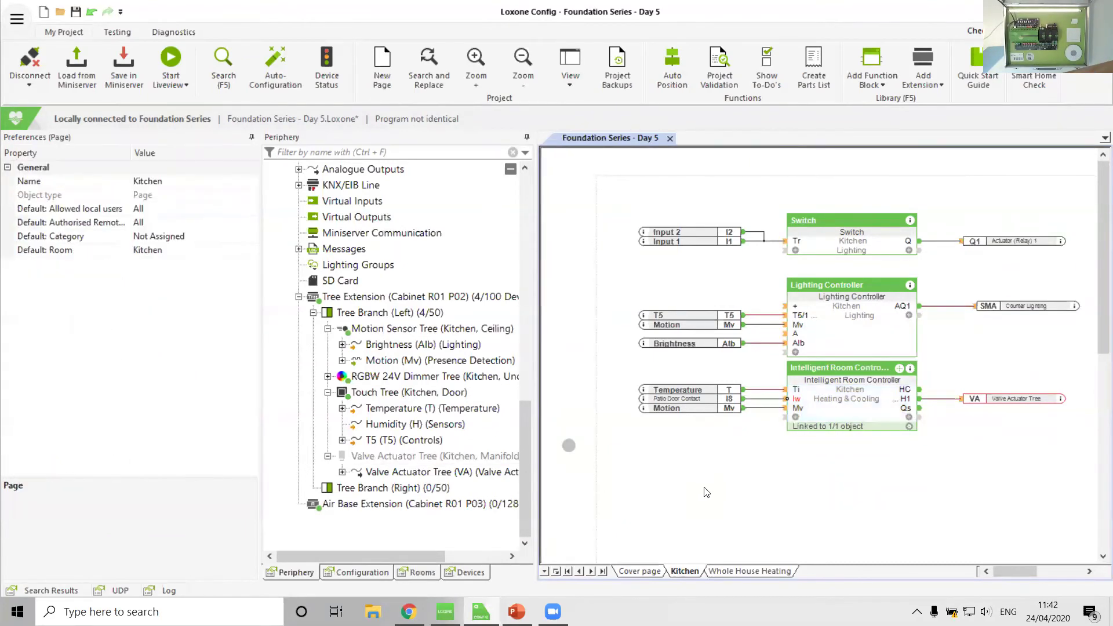
pyautogui.click(129, 86)
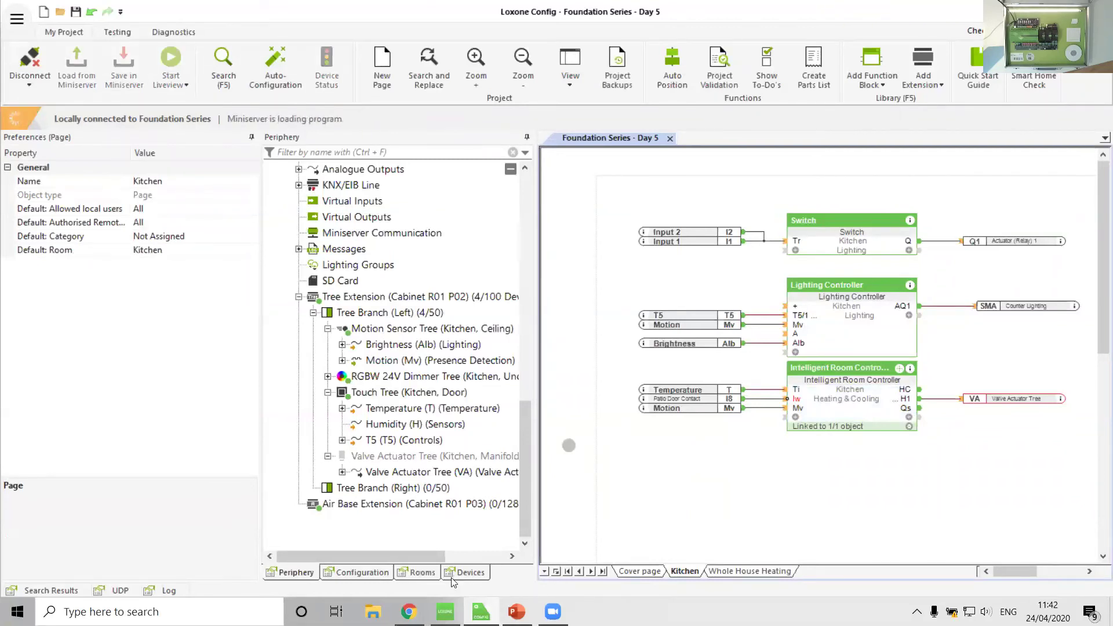
# Switch to the Loxone app and open the heating control of the Kitchen room.
pyautogui.click(444, 611)
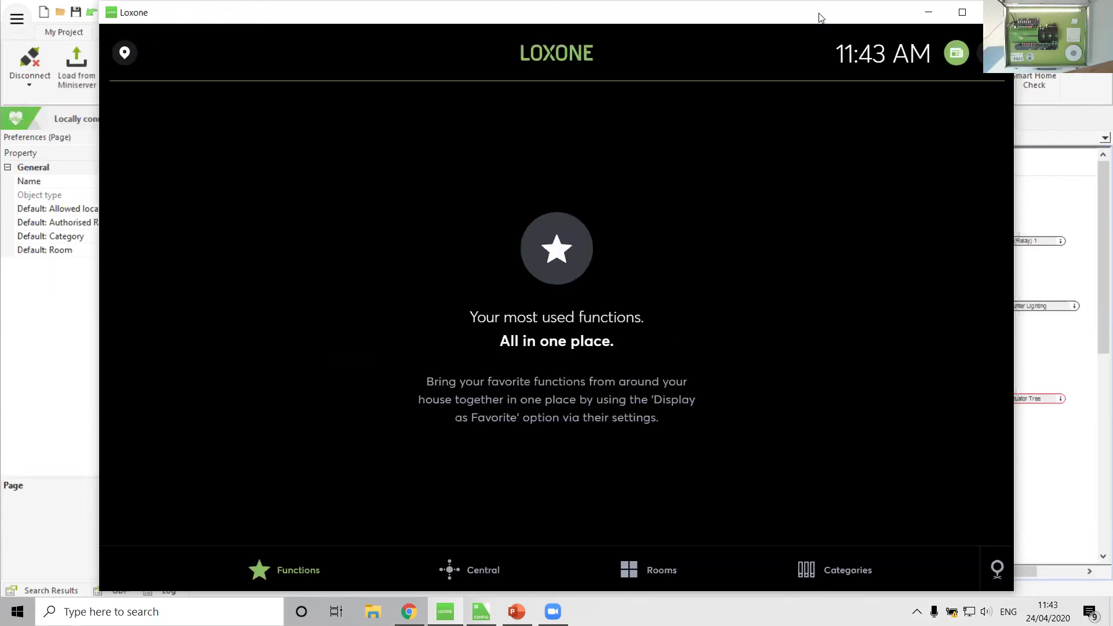
pyautogui.click(657, 579)
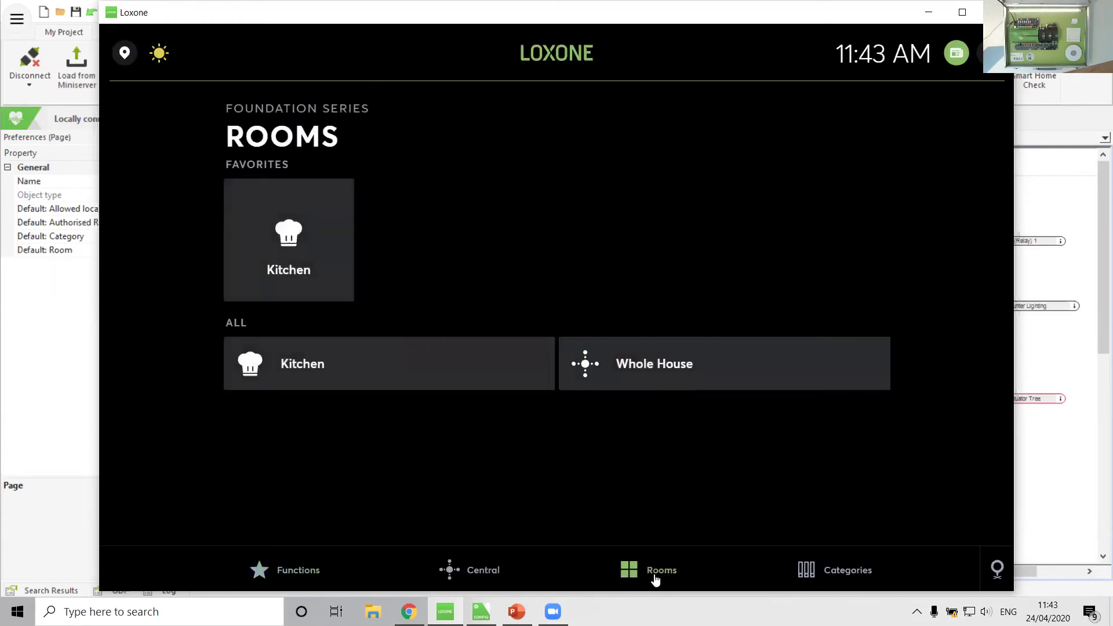
pyautogui.click(337, 376)
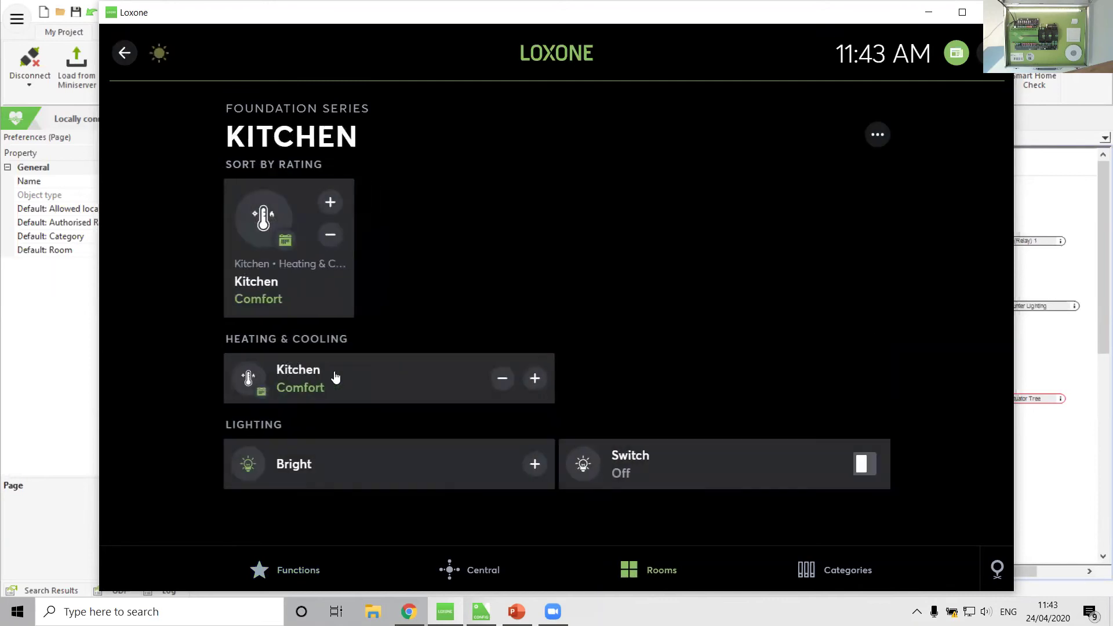
pyautogui.click(249, 281)
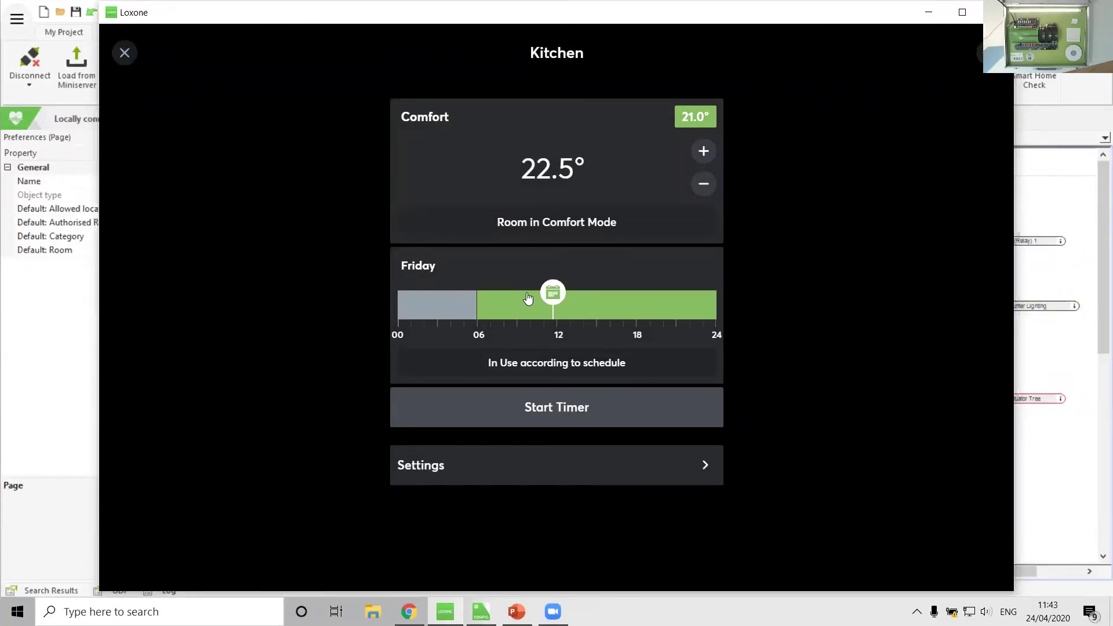
# Raise the kitchen's comfort target temperature to 27.0°.
pyautogui.click(703, 152)
pyautogui.click(703, 152)
pyautogui.click(703, 152)
pyautogui.click(703, 152)
pyautogui.click(703, 152)
pyautogui.click(703, 152)
pyautogui.click(704, 152)
pyautogui.click(703, 152)
pyautogui.click(703, 152)
pyautogui.click(703, 152)
pyautogui.click(703, 152)
pyautogui.click(703, 152)
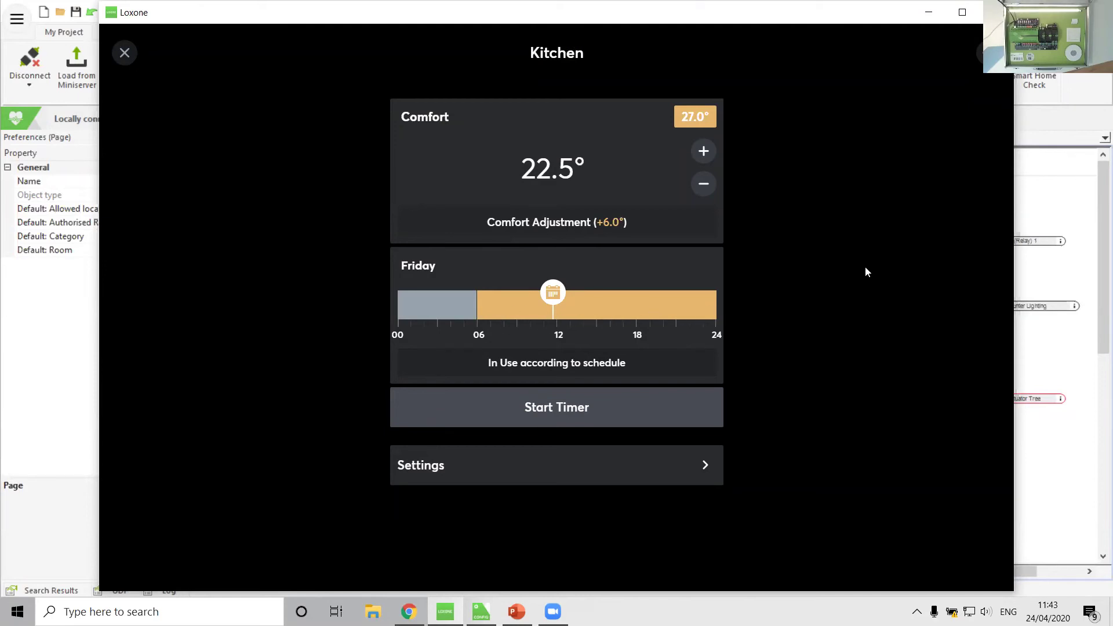
# Review the absence limits and the frost and heat protection values in the kitchen's temperature settings.
pyautogui.click(522, 472)
pyautogui.click(690, 192)
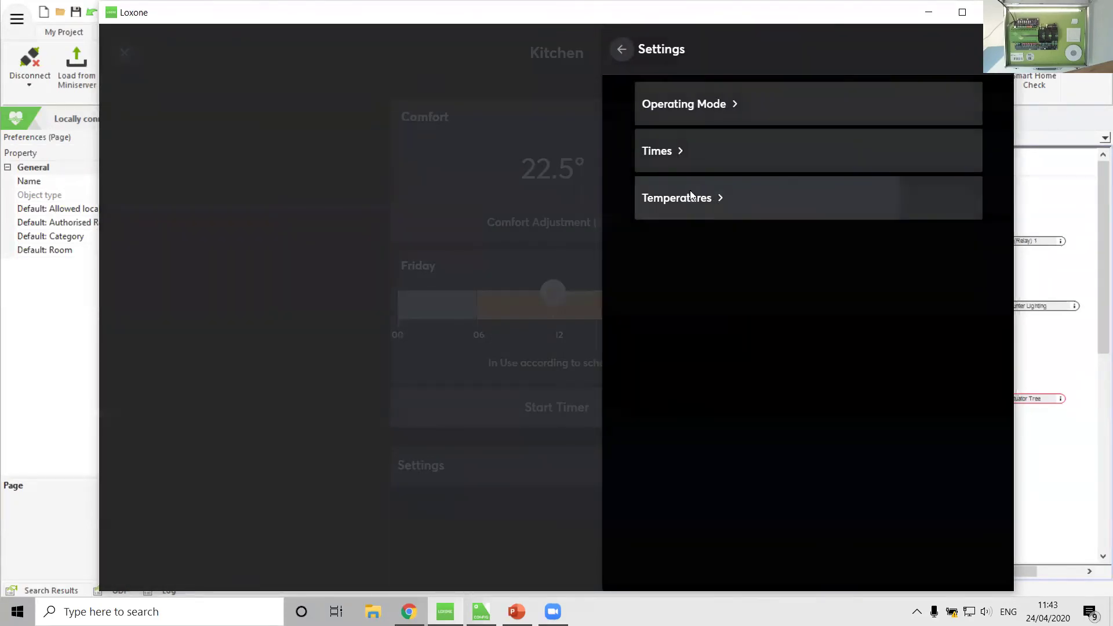
pyautogui.scroll(-5, 747, 427)
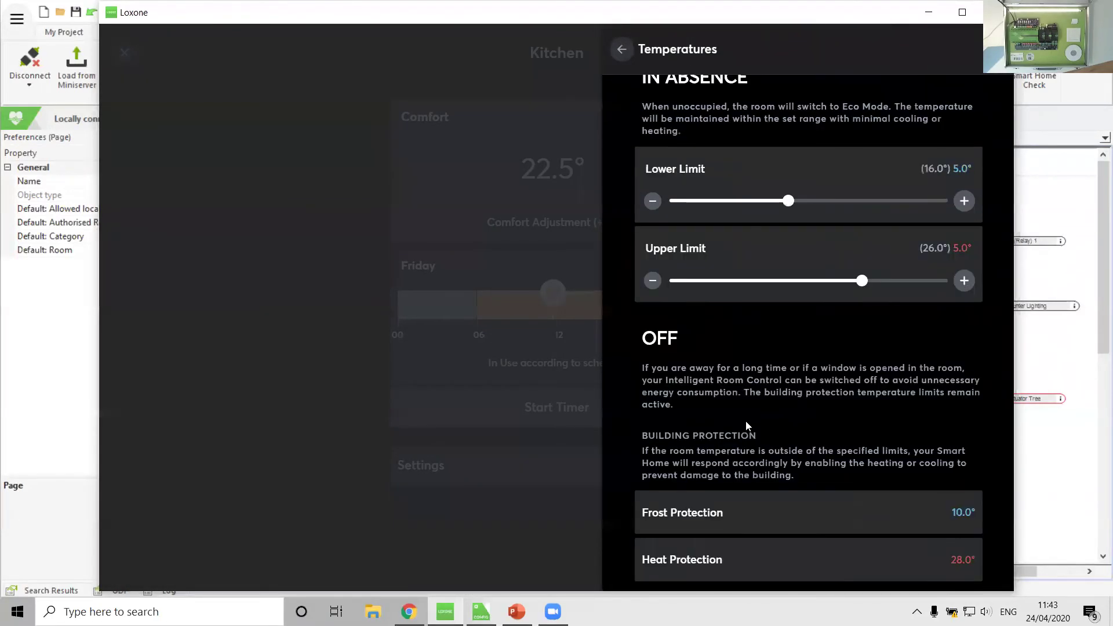
pyautogui.scroll(5, 748, 427)
pyautogui.click(619, 56)
pyautogui.click(621, 50)
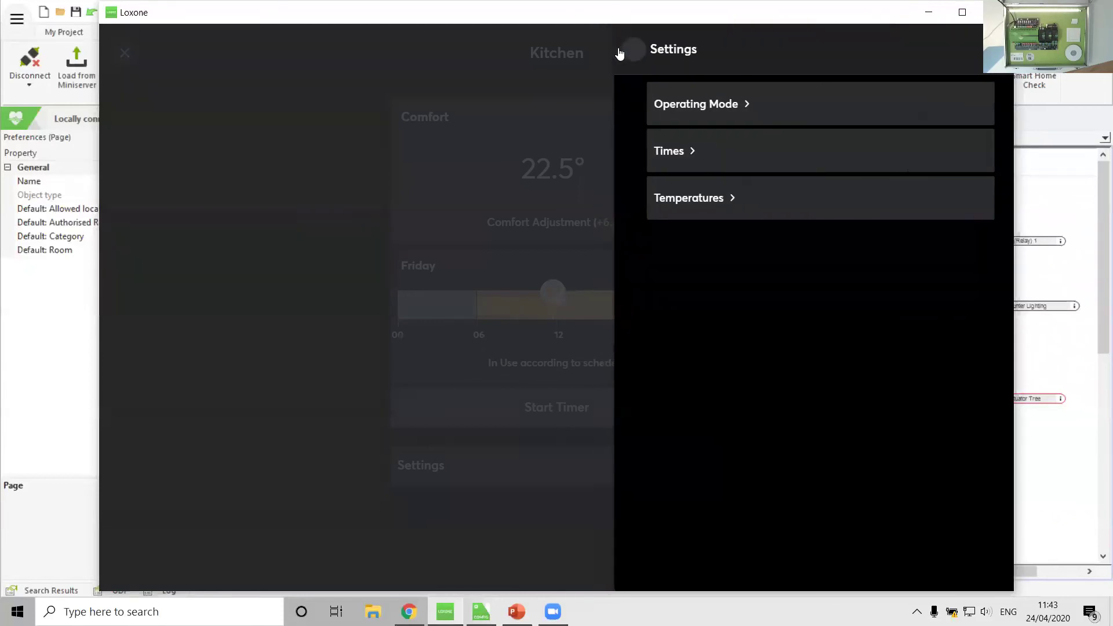
# Examine the kitchen's weekly heating schedule and return to the Kitchen room overview.
pyautogui.click(510, 297)
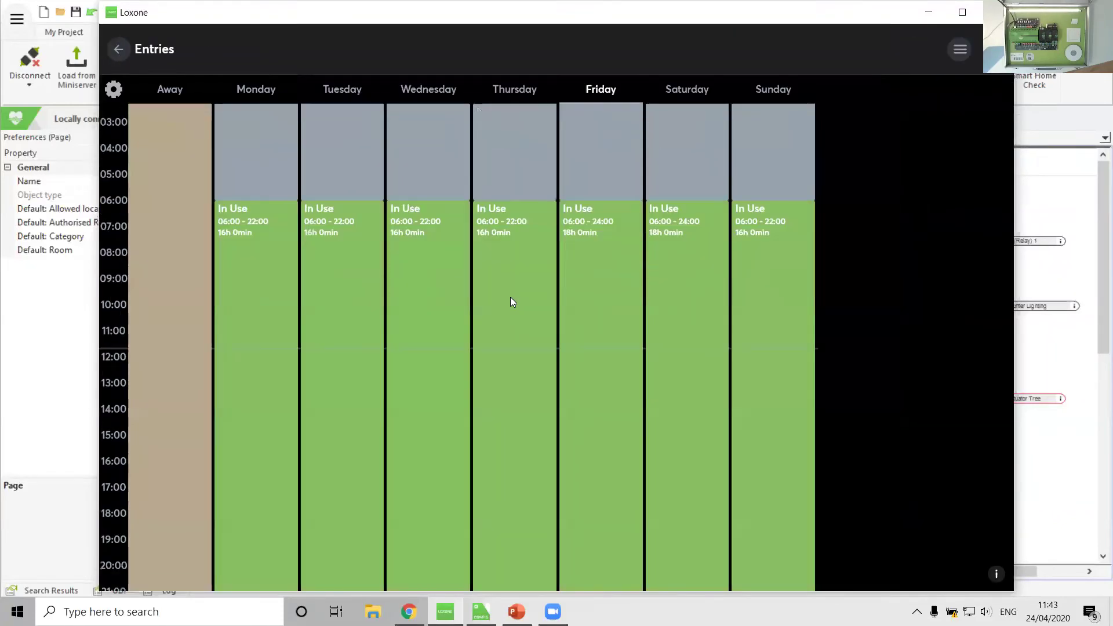
pyautogui.scroll(3, 341, 174)
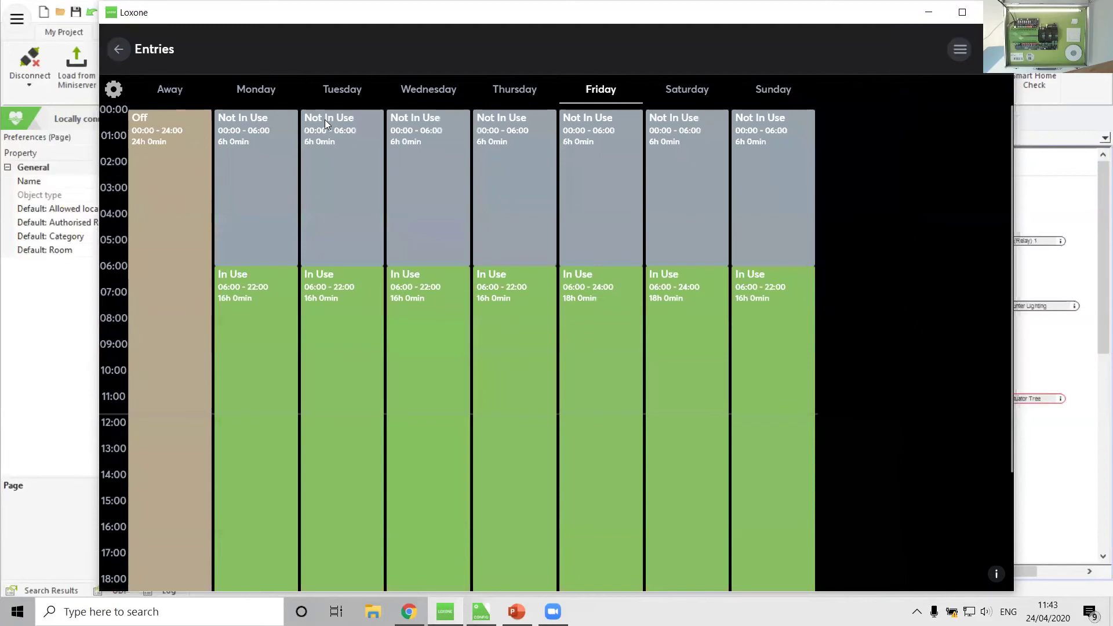
pyautogui.scroll(-6, 479, 425)
pyautogui.scroll(6, 479, 429)
pyautogui.click(128, 60)
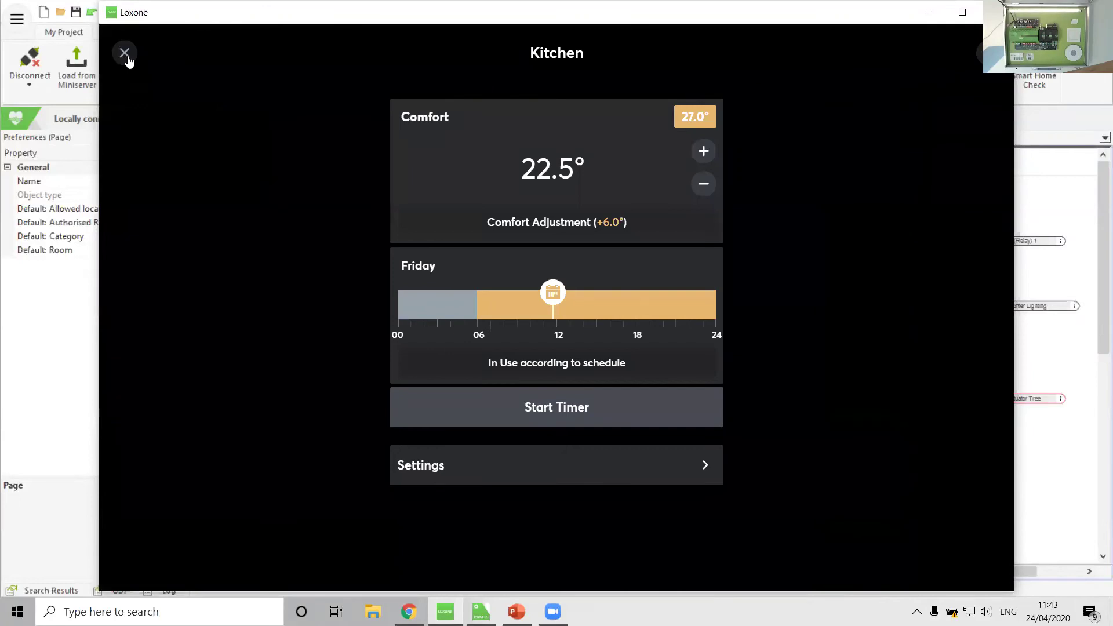
pyautogui.click(128, 60)
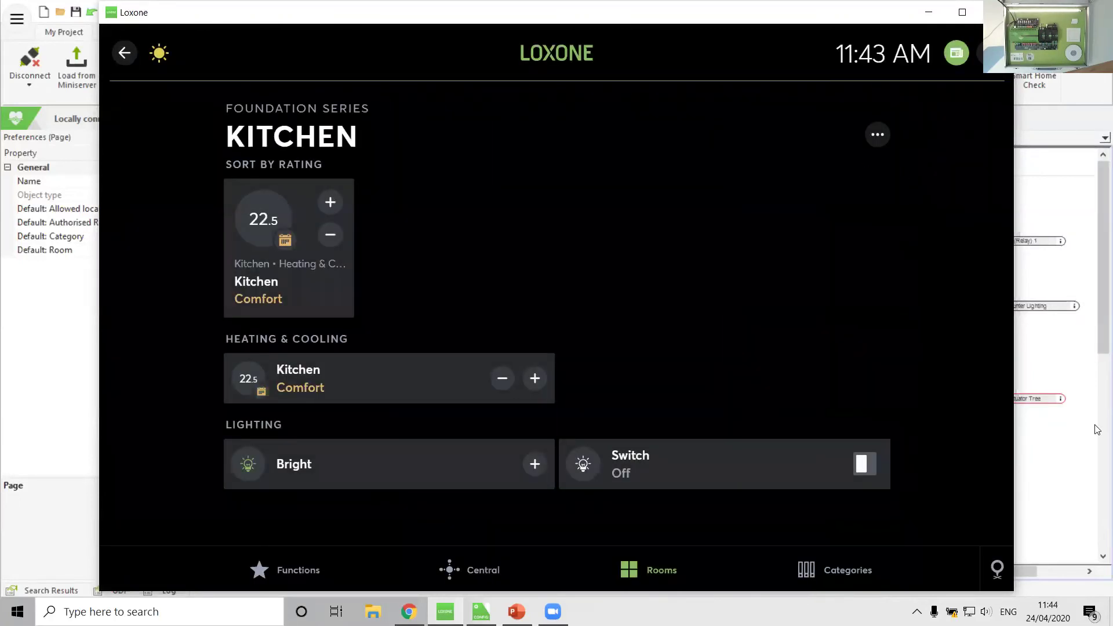
# Switch back to Loxone Config and start Liveview on the Whole House Heating page.
pyautogui.click(1065, 444)
pyautogui.click(753, 572)
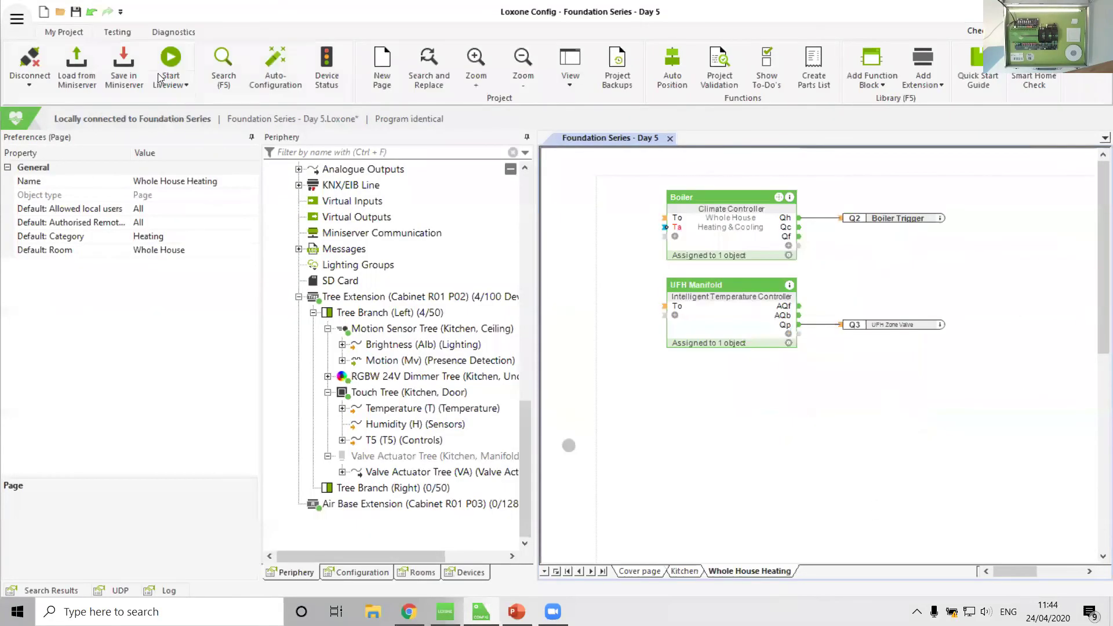
pyautogui.click(170, 60)
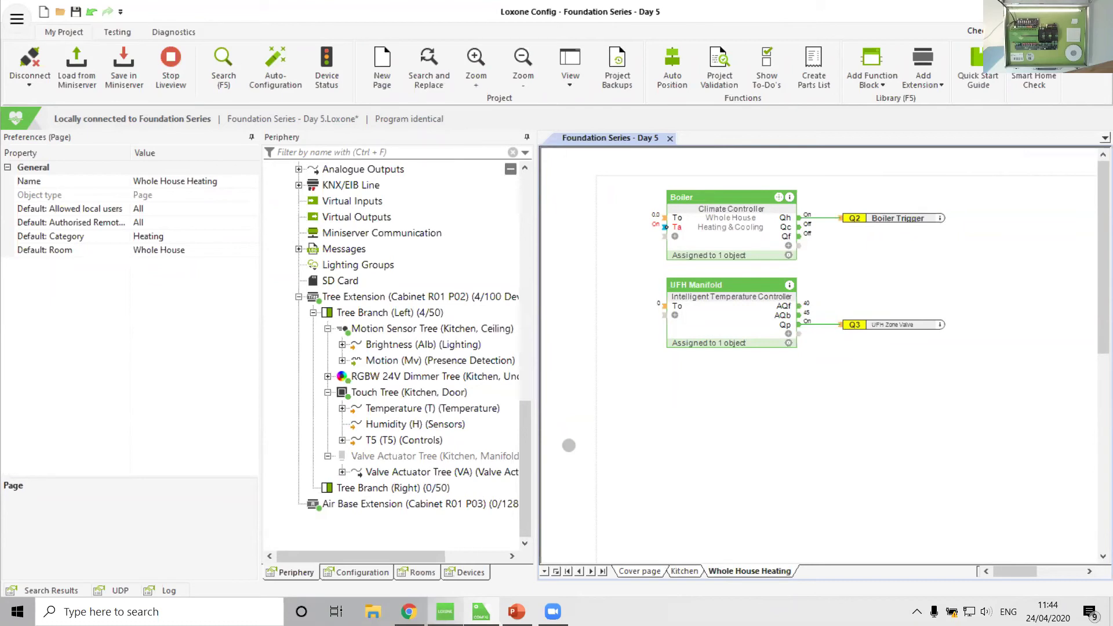
# Move the Valve Actuator Tree output on the Kitchen page farther away from the Intelligent Room Controller.
pyautogui.click(684, 571)
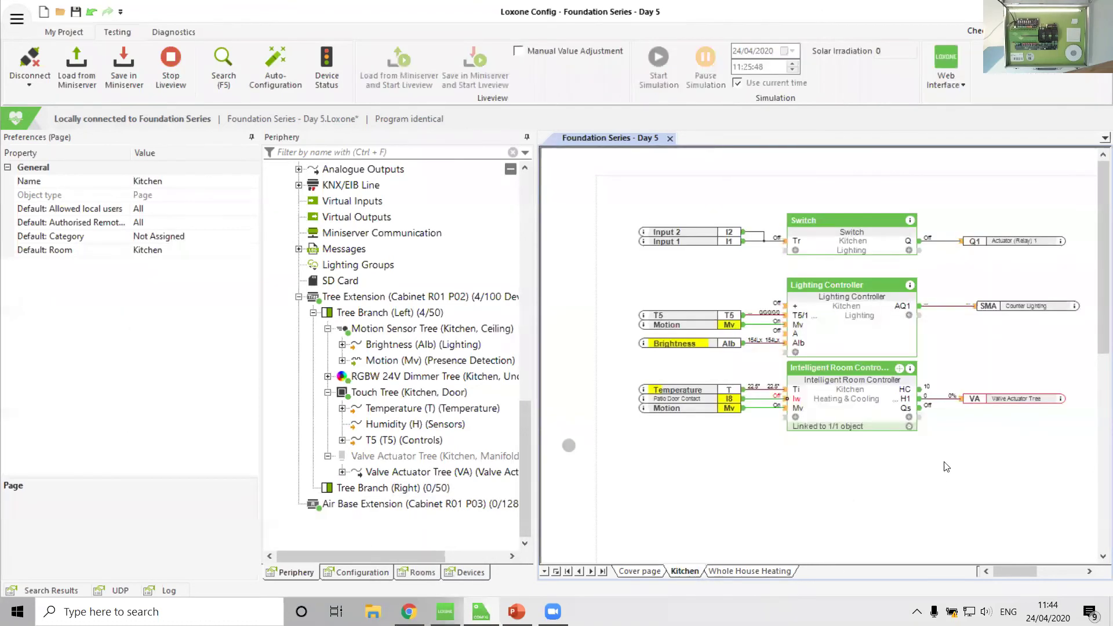
pyautogui.moveTo(989, 404); pyautogui.dragTo(1028, 399)
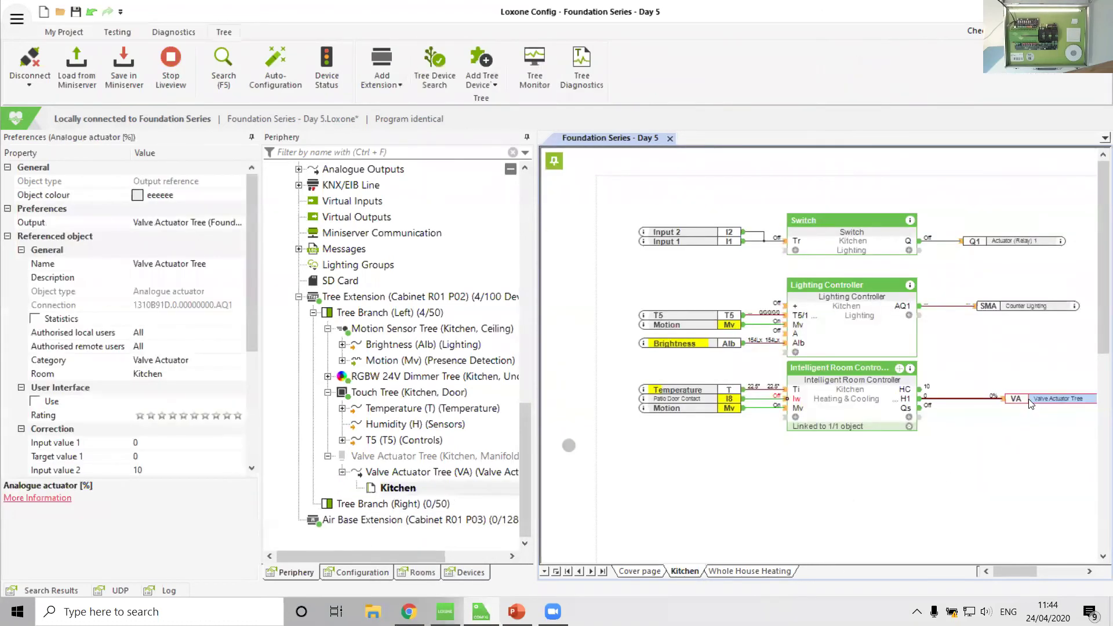
pyautogui.click(993, 452)
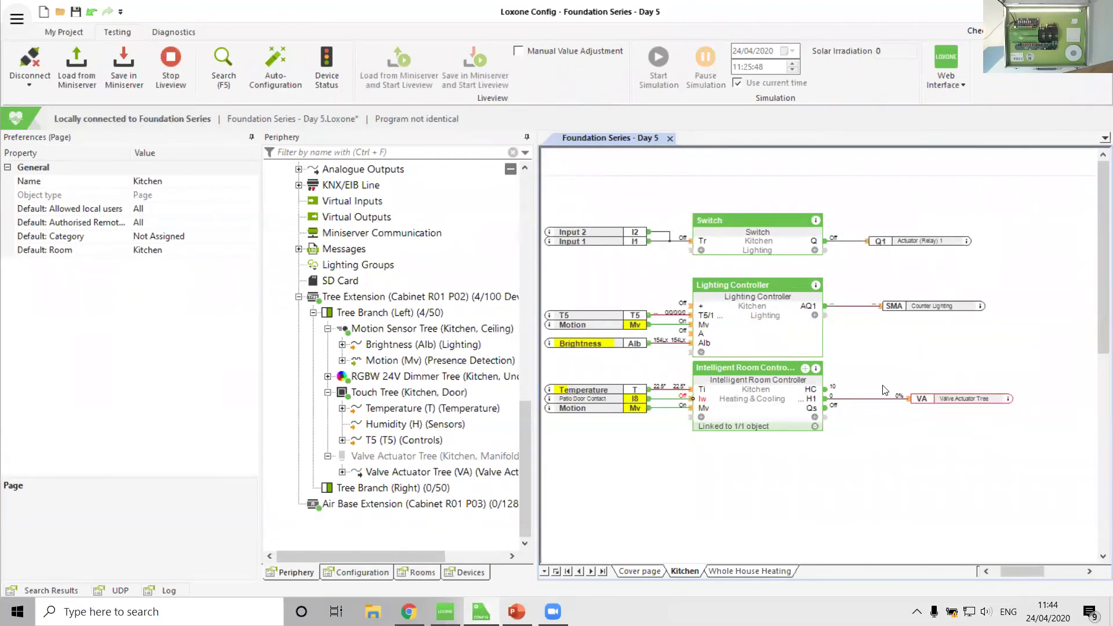
# Switch to the Loxone app and check the Boiler's status and heating demand in the Whole House room.
pyautogui.click(445, 611)
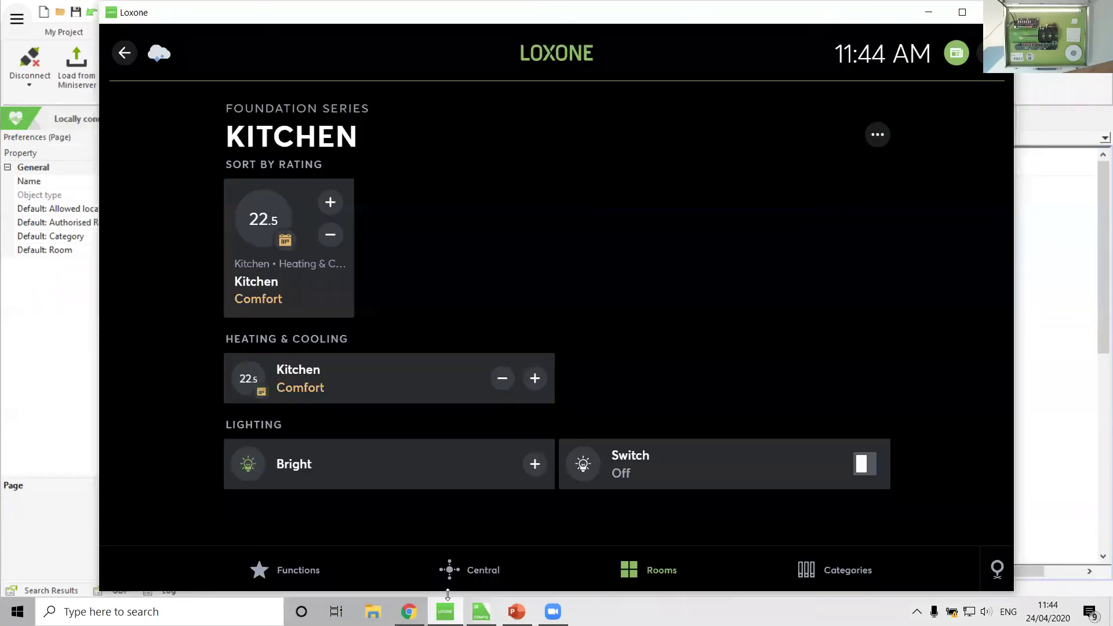
pyautogui.click(822, 575)
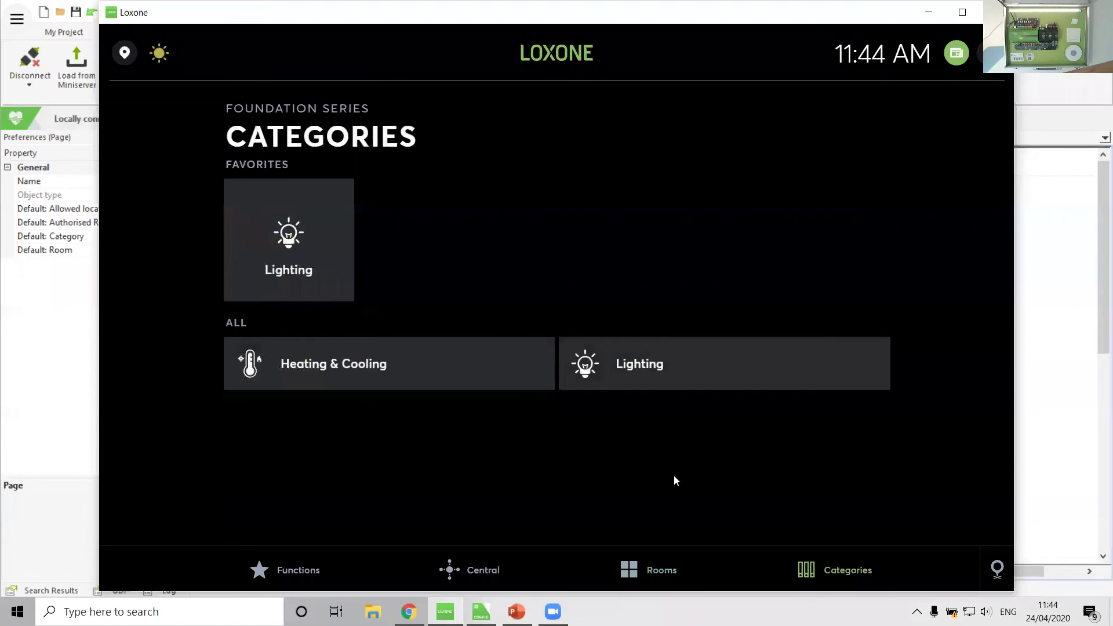
pyautogui.click(650, 588)
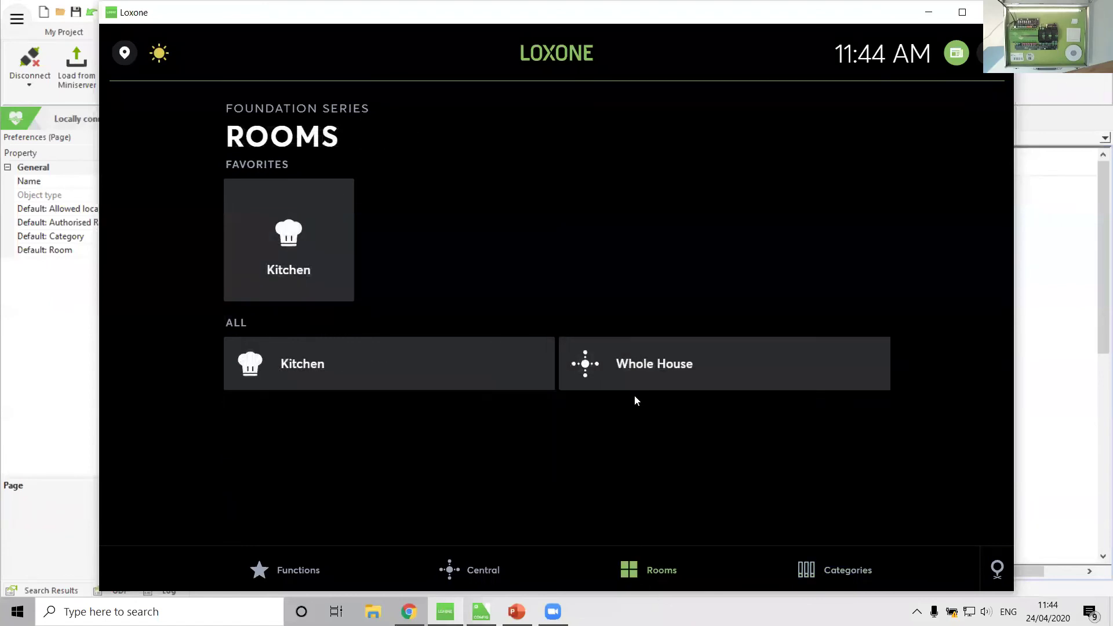
pyautogui.click(635, 376)
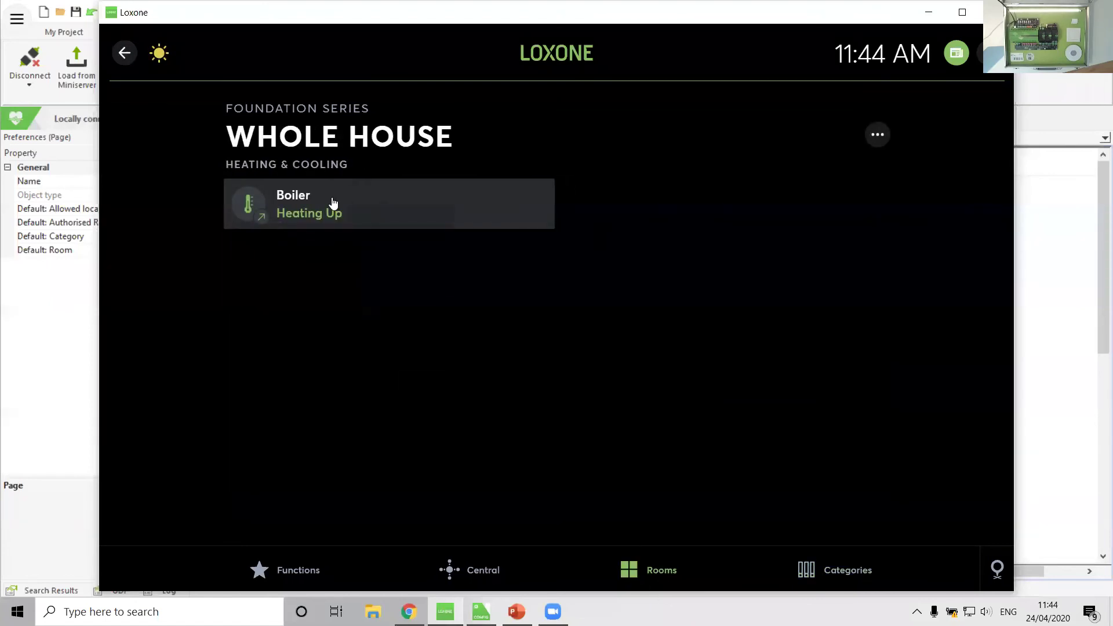
pyautogui.click(333, 203)
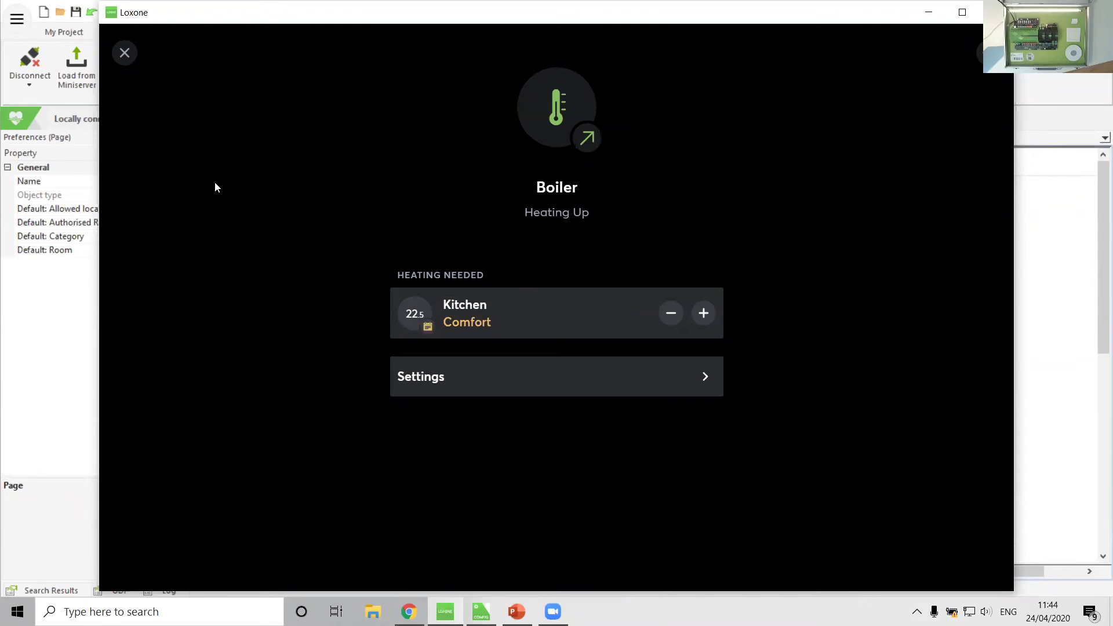
# Return to Loxone Config and add a Mixing Valve Controller block below the UFH Manifold on the Whole House Heating page.
pyautogui.click(1047, 378)
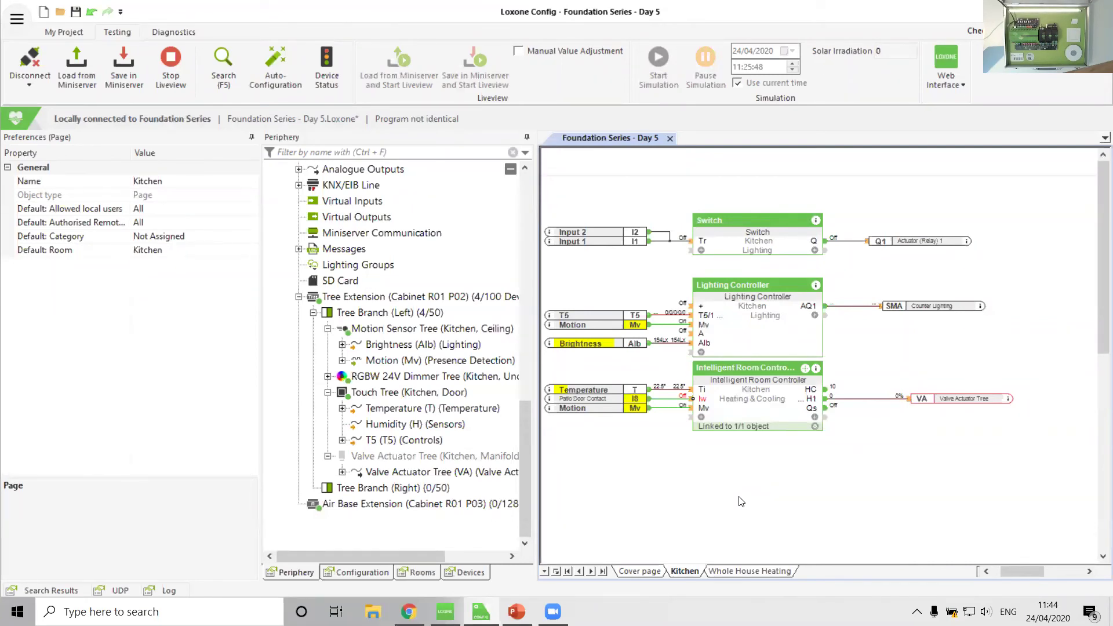
pyautogui.click(748, 573)
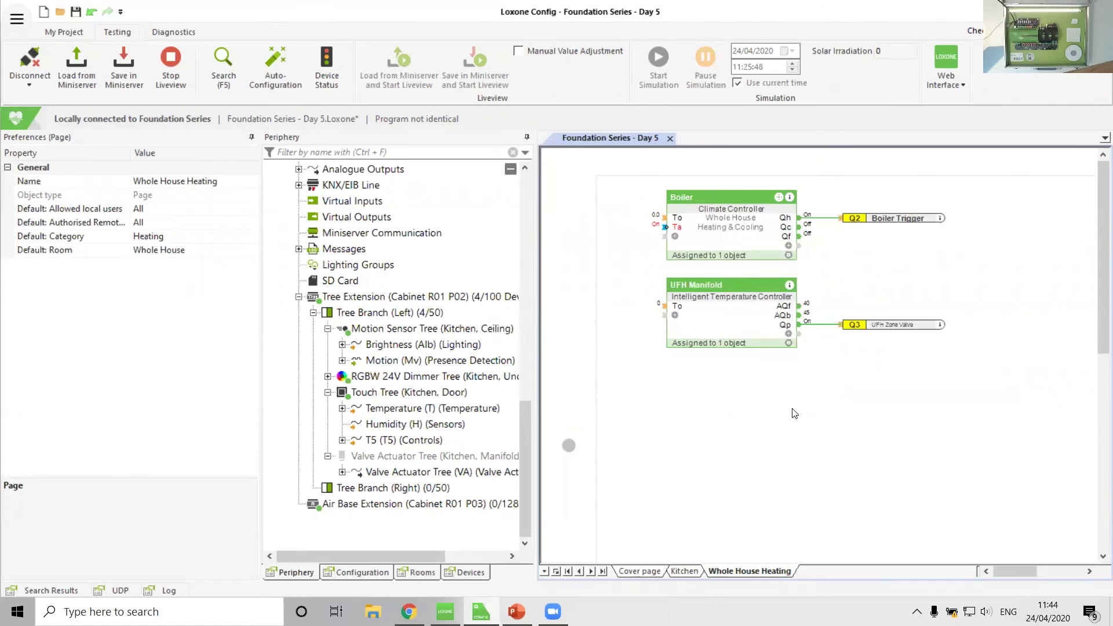
pyautogui.click(65, 34)
pyautogui.click(869, 55)
pyautogui.write('mixi')
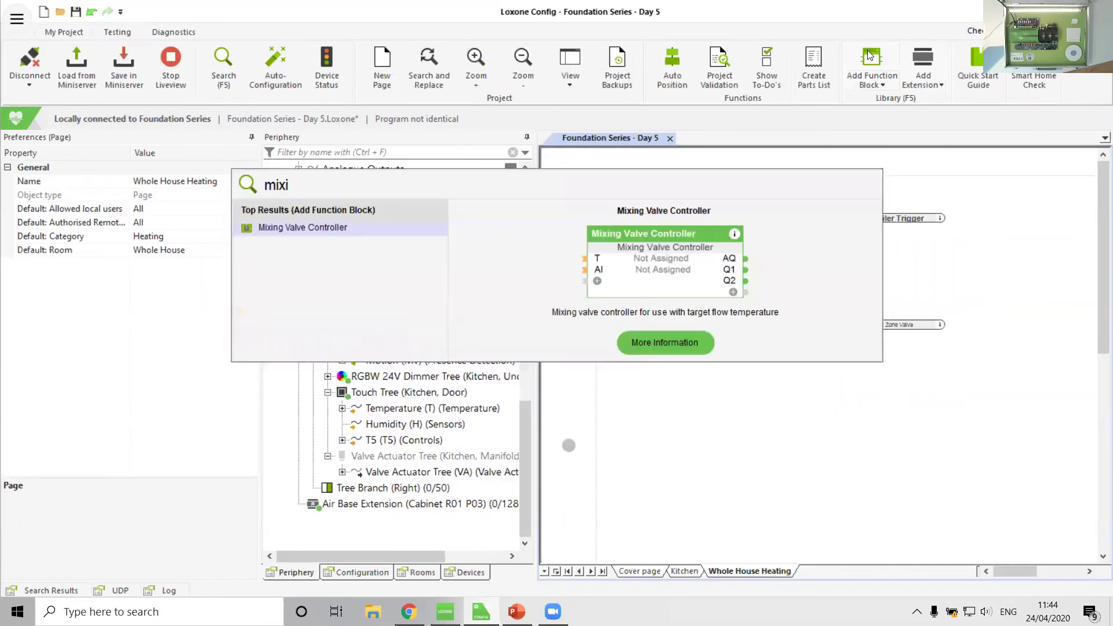
pyautogui.press('Return')
pyautogui.click(665, 364)
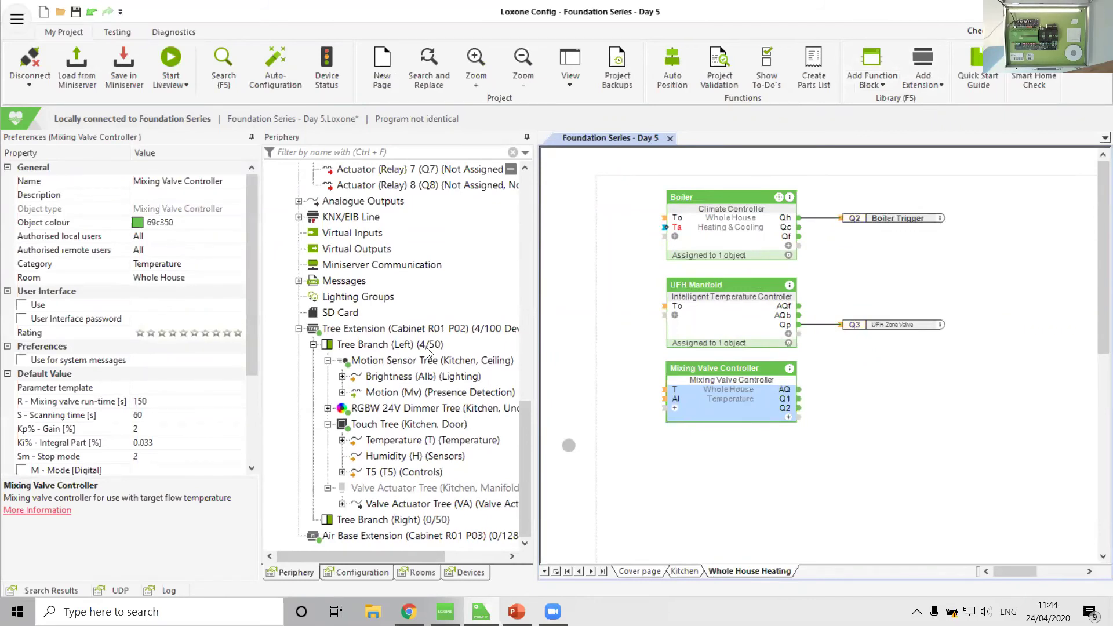
# Rename the fourth relay output (Q4) under Digital Outputs as Open Mixer.
pyautogui.scroll(5, 427, 351)
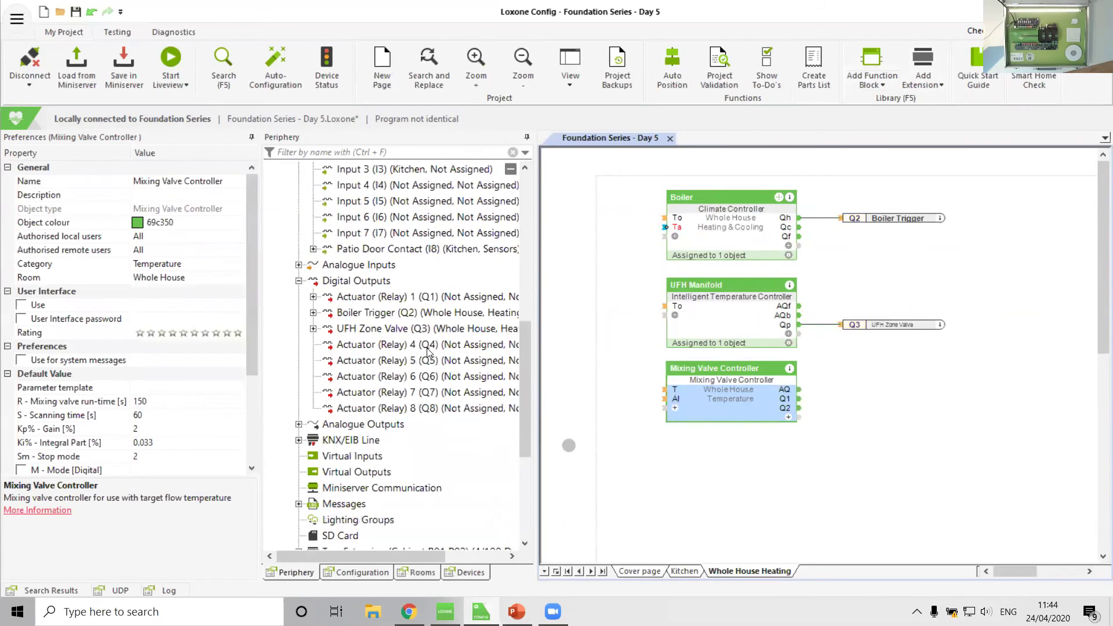
pyautogui.click(398, 348)
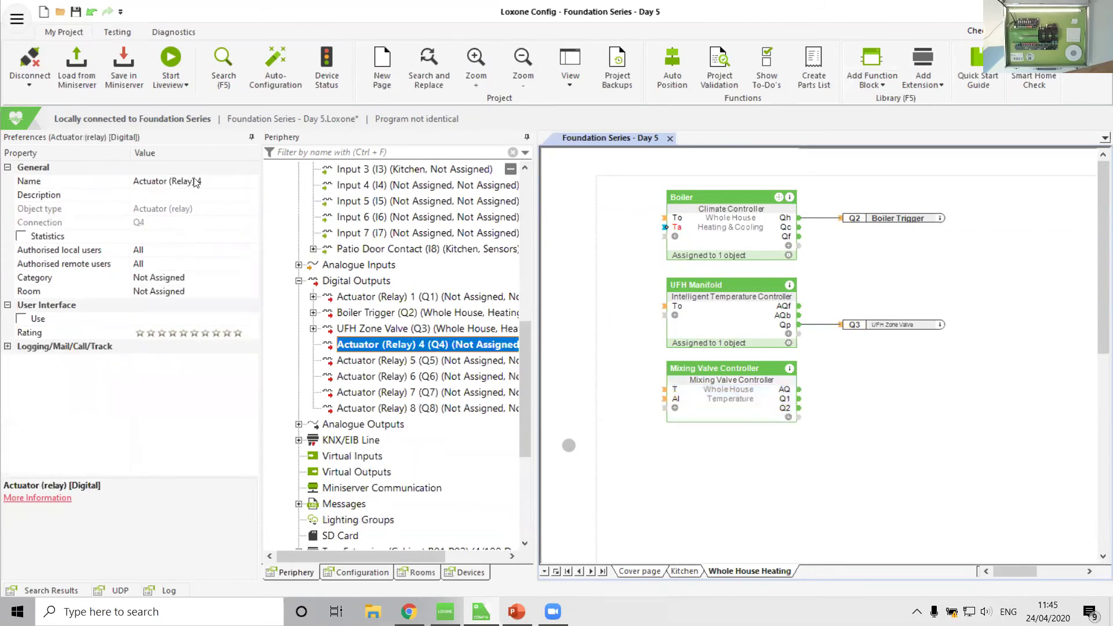
pyautogui.click(27, 176)
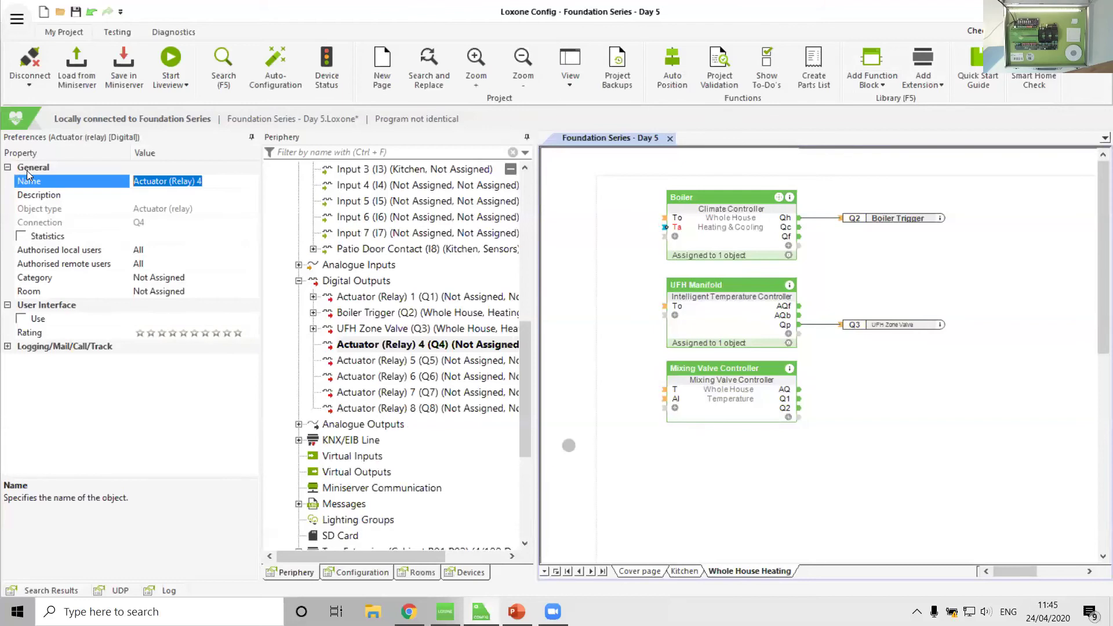
pyautogui.write('Open Mixer')
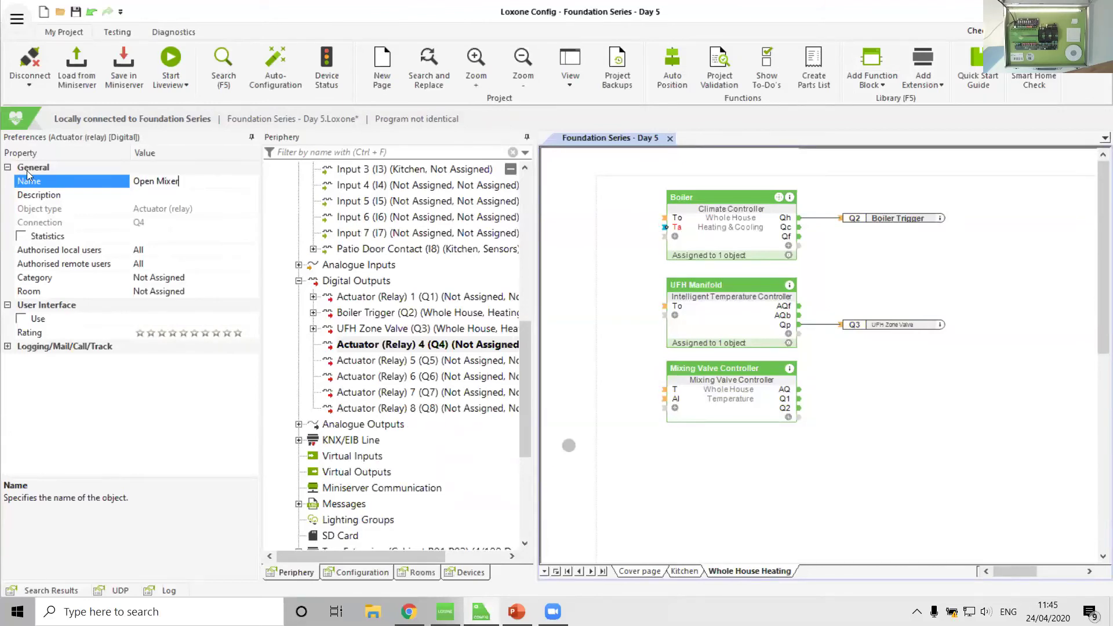
pyautogui.press('Return')
# Rename the fifth relay output (Q5) as Close Mixer.
pyautogui.click(342, 360)
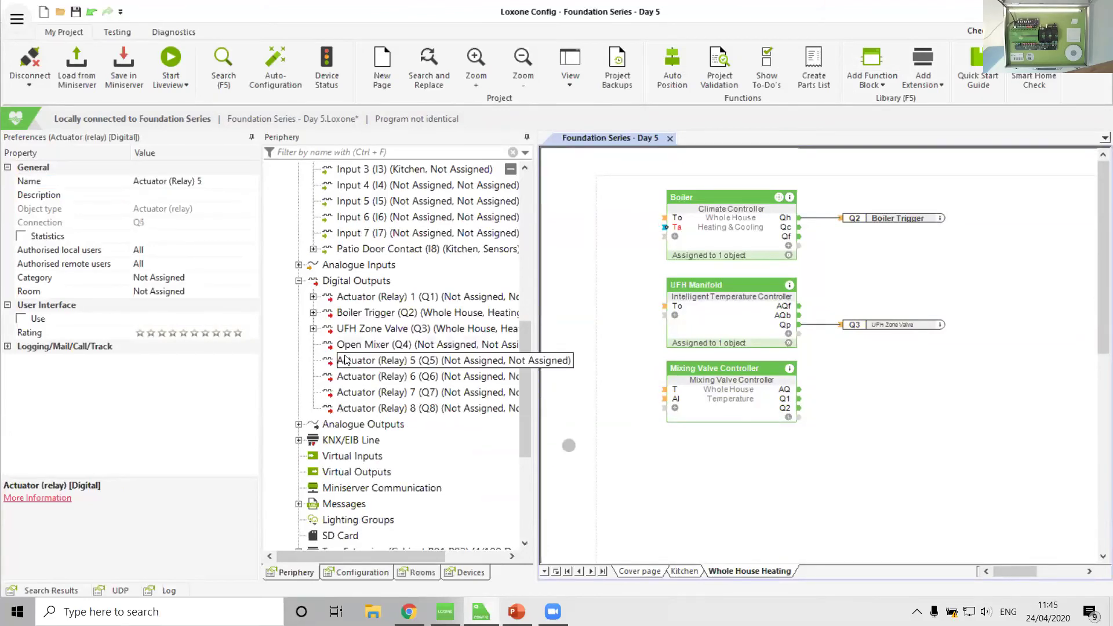
pyautogui.click(115, 186)
pyautogui.write('Close Micx')
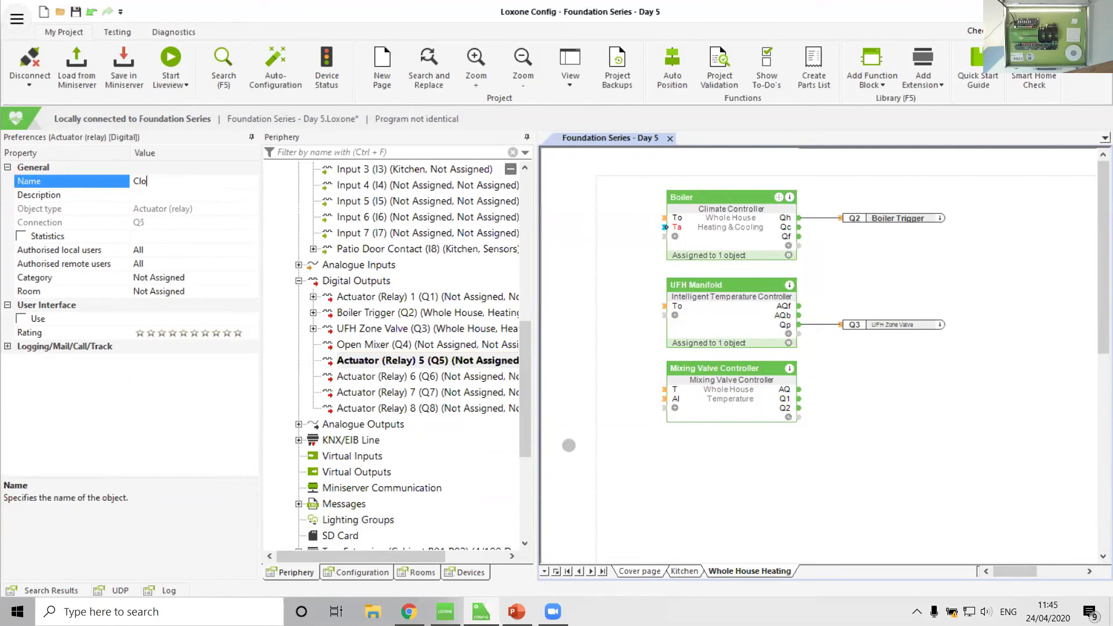
pyautogui.press('BackSpace')
pyautogui.press('BackSpace')
pyautogui.write('xer')
pyautogui.press('Return')
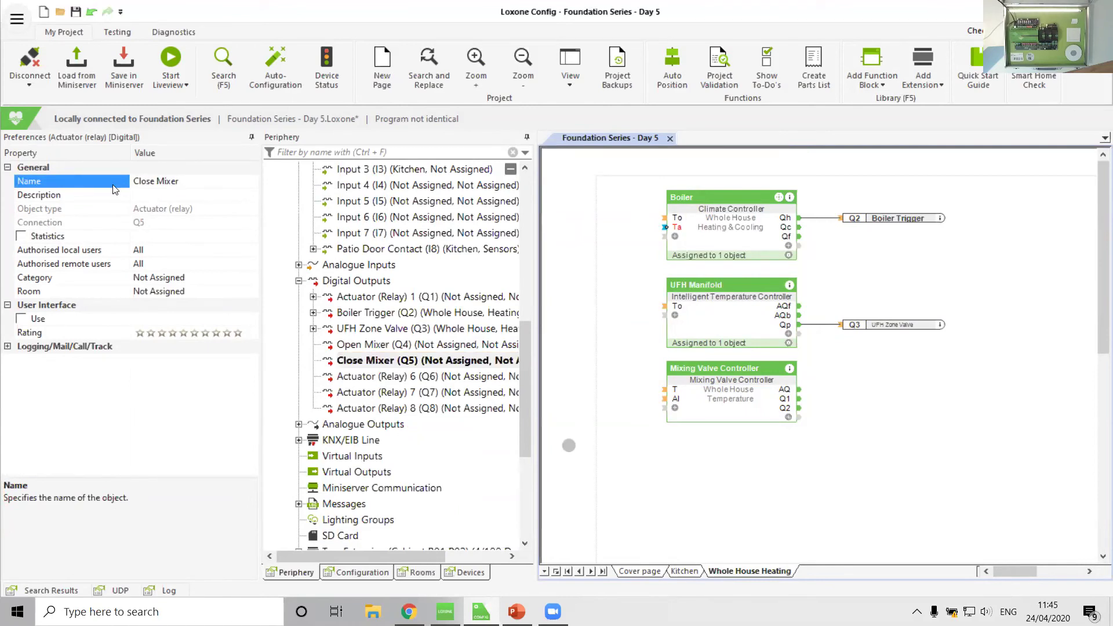
# Assign both the Open Mixer and Close Mixer outputs to the Heating category and the Kitchen room.
pyautogui.keyDown('ctrl'); pyautogui.click(387, 351); pyautogui.keyUp('ctrl')
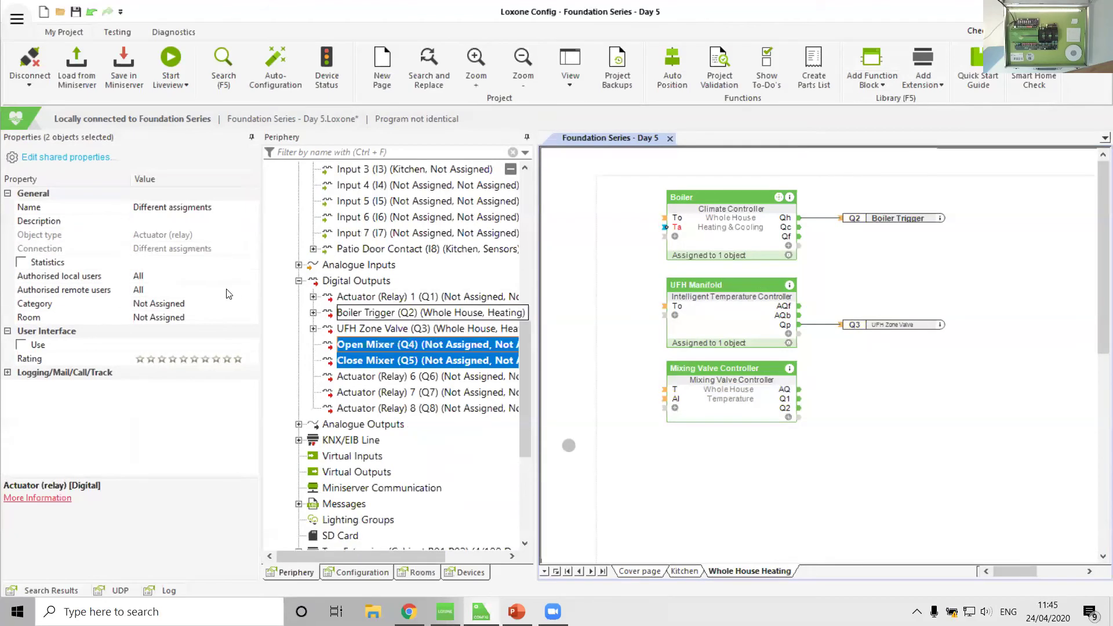
pyautogui.click(252, 302)
pyautogui.click(253, 318)
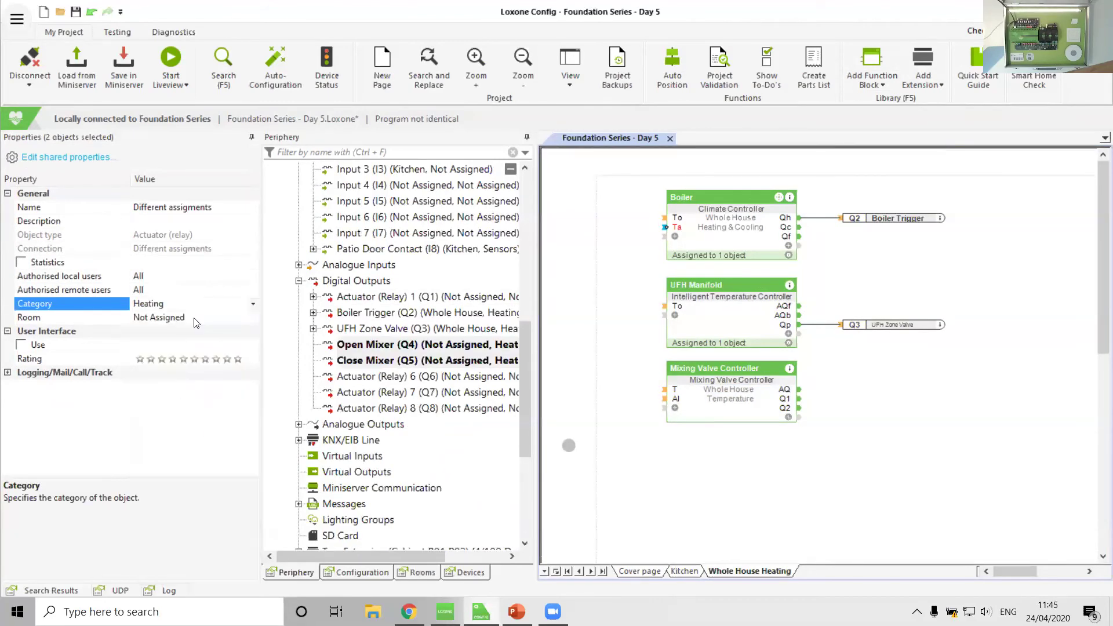
pyautogui.click(252, 319)
pyautogui.click(162, 358)
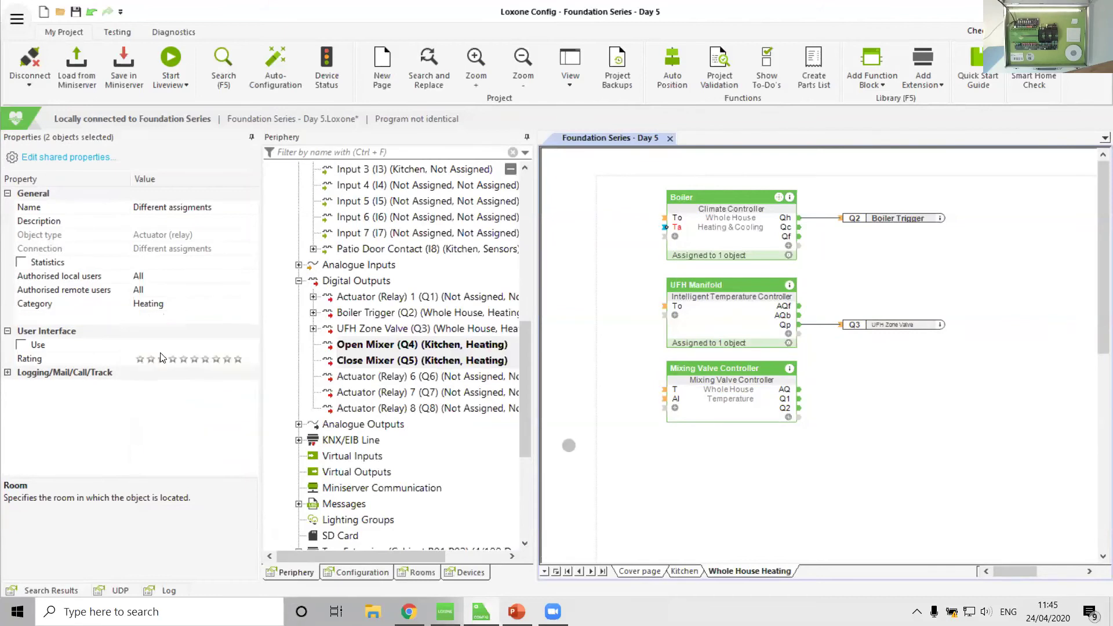
# Place Open Mixer and Close Mixer on the Whole House Heating page and connect them to the Mixing Valve Controller's Q1 and Q2.
pyautogui.moveTo(660, 435); pyautogui.dragTo(911, 407)
pyautogui.click(852, 432)
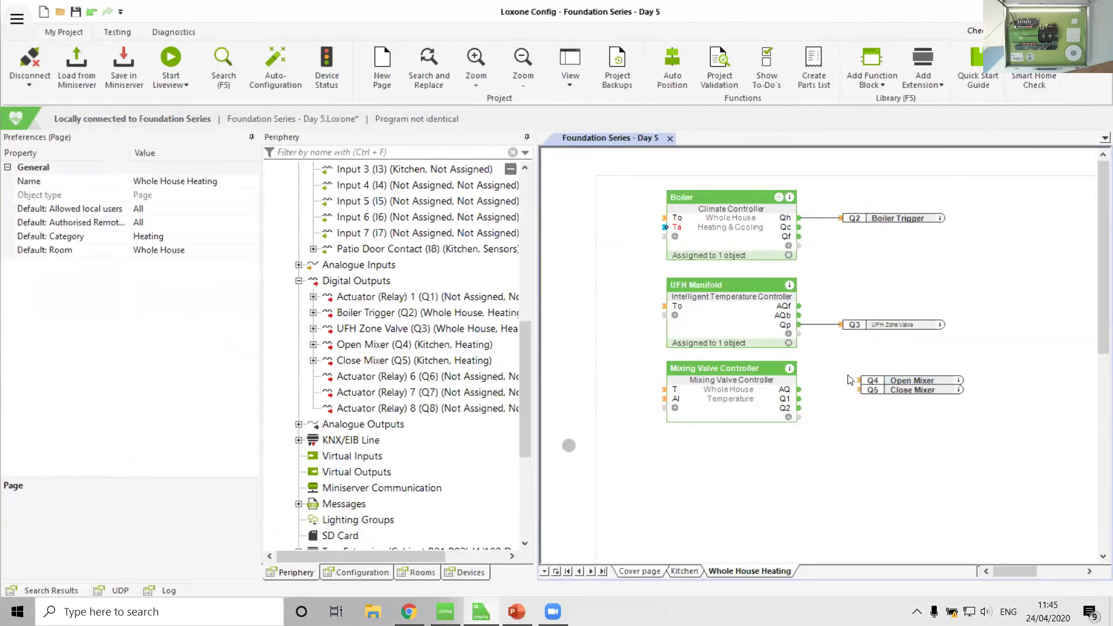
pyautogui.moveTo(857, 380); pyautogui.dragTo(800, 409)
pyautogui.click(728, 484)
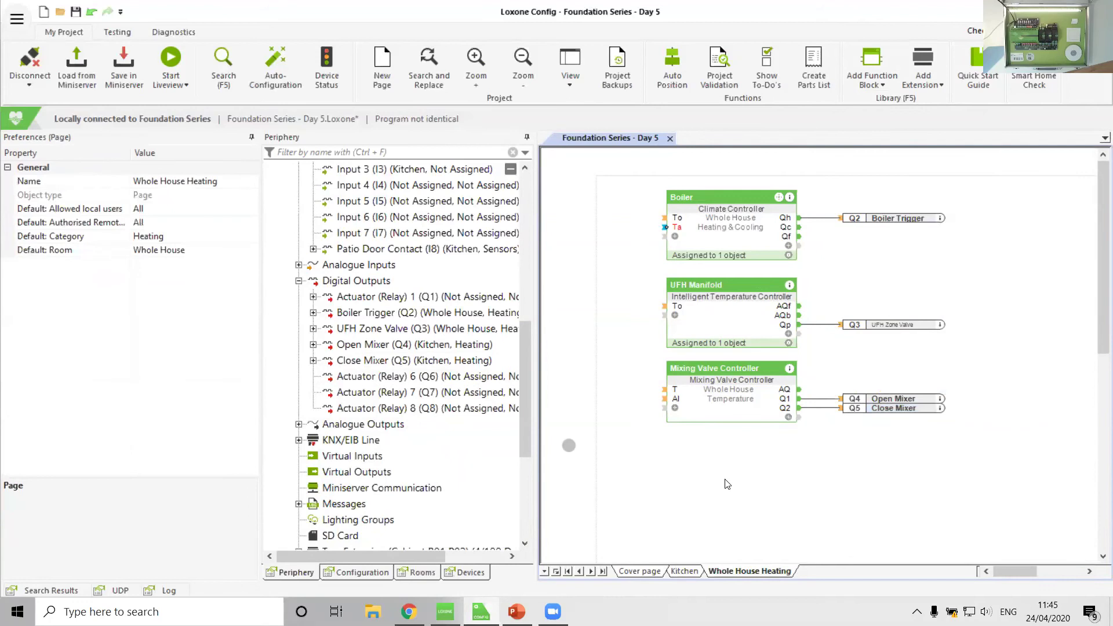
# Shift the UFH Manifold and Mixing Valve Controller blocks, with their outputs, to the right of the Boiler to make room for input connections.
pyautogui.click(721, 400)
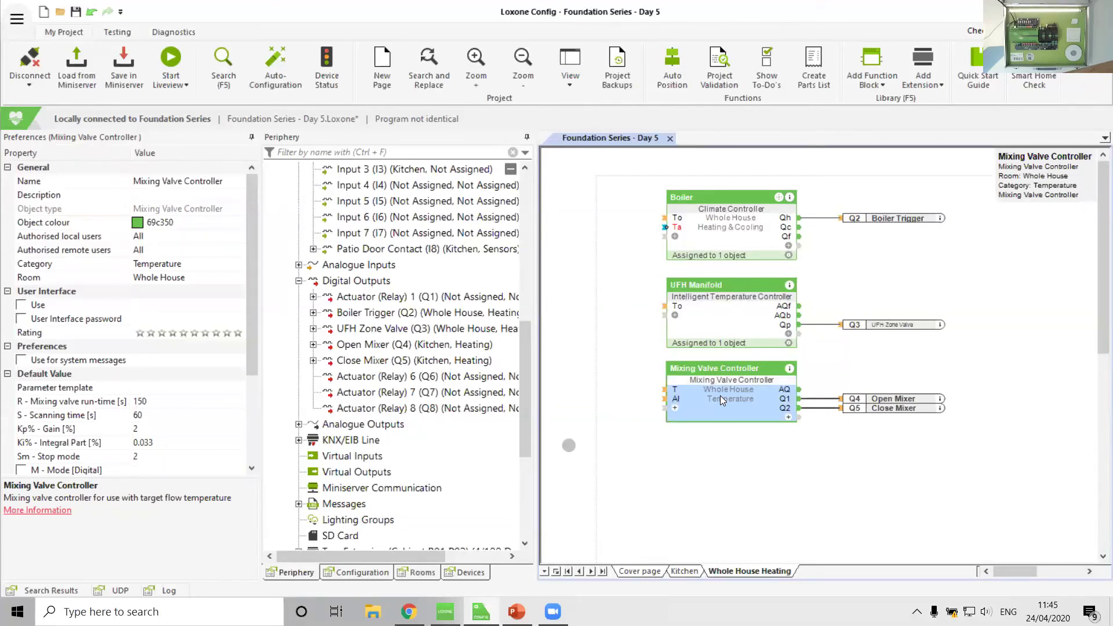
pyautogui.click(732, 323)
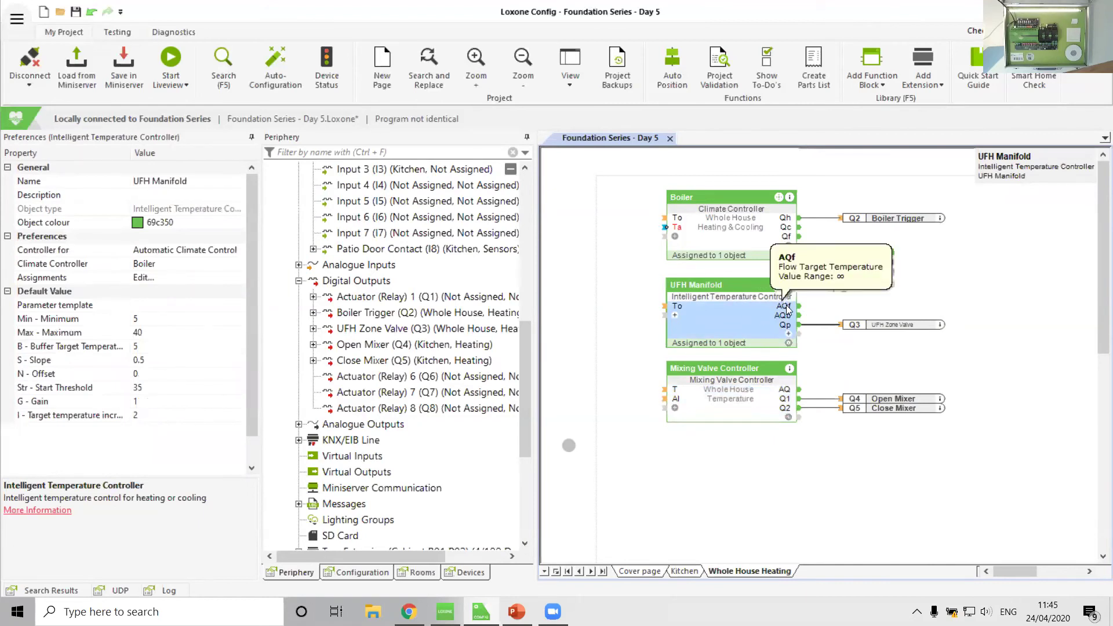
pyautogui.moveTo(638, 435); pyautogui.dragTo(841, 328)
pyautogui.click(692, 355)
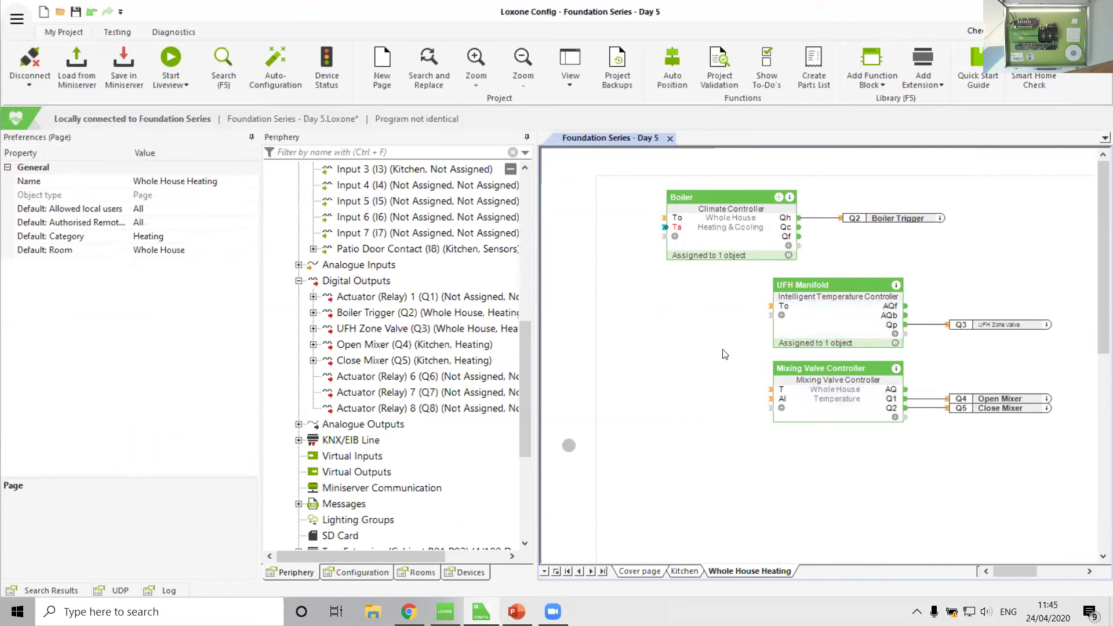
# Connect the UFH Manifold's AQf flow target temperature output to the T input of the Mixing Valve Controller.
pyautogui.click(907, 309)
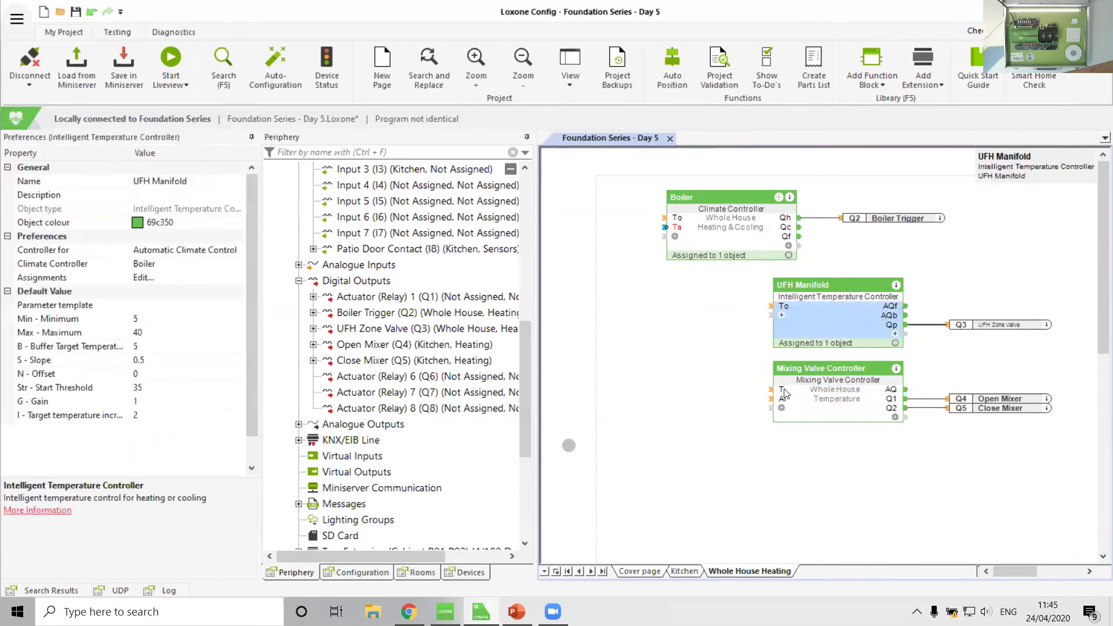
pyautogui.moveTo(906, 306); pyautogui.dragTo(770, 395)
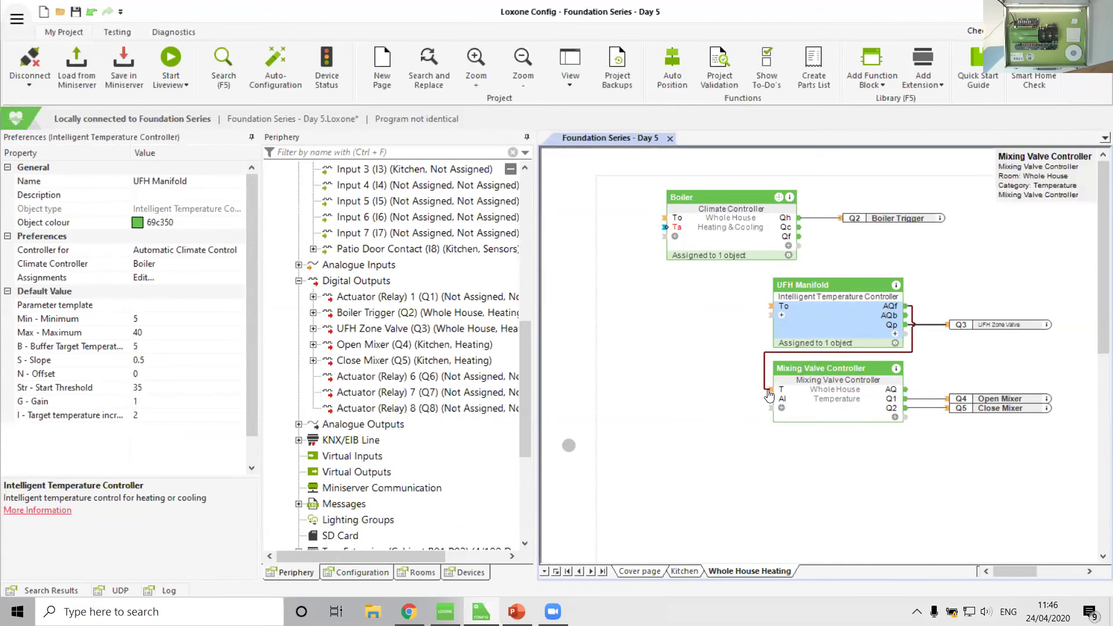
pyautogui.click(770, 396)
pyautogui.hscroll(2, 769, 395)
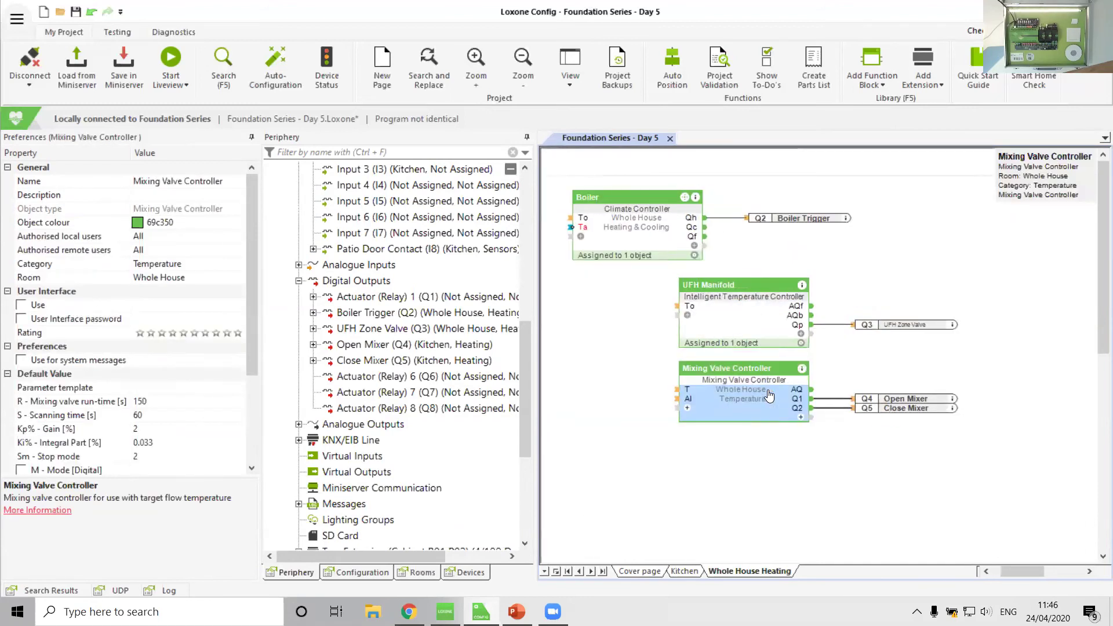
pyautogui.moveTo(812, 306); pyautogui.dragTo(676, 394)
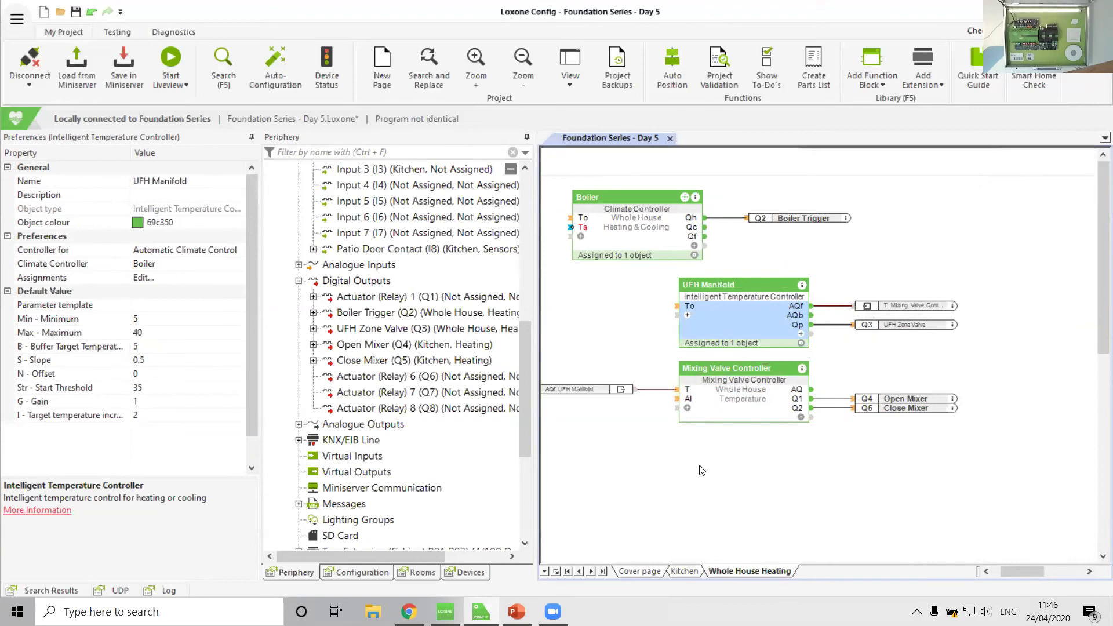
pyautogui.click(652, 387)
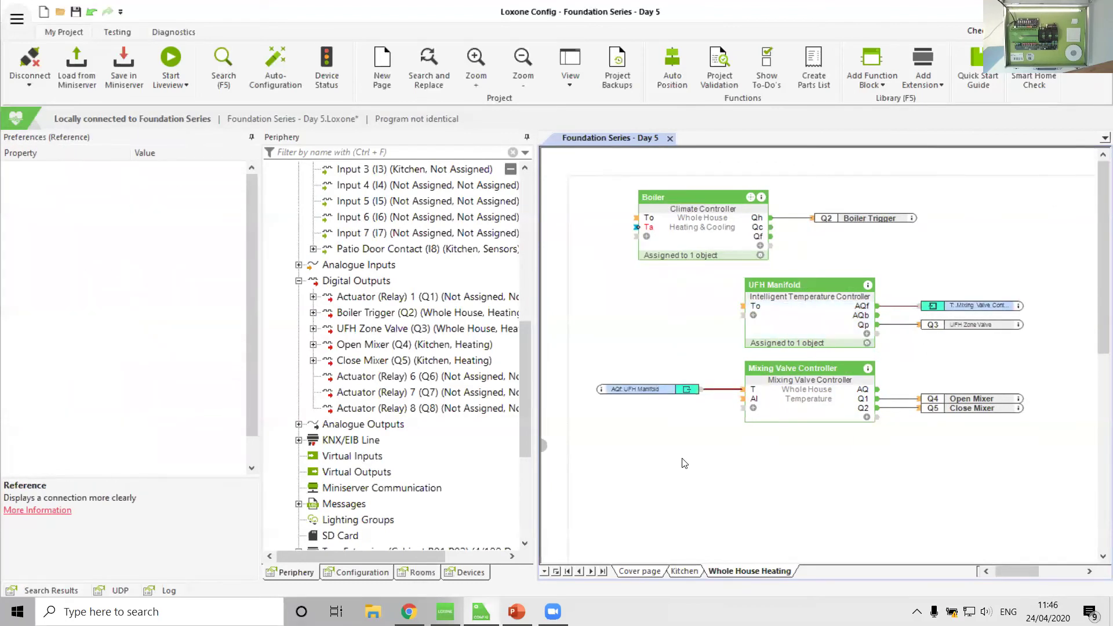
pyautogui.click(683, 459)
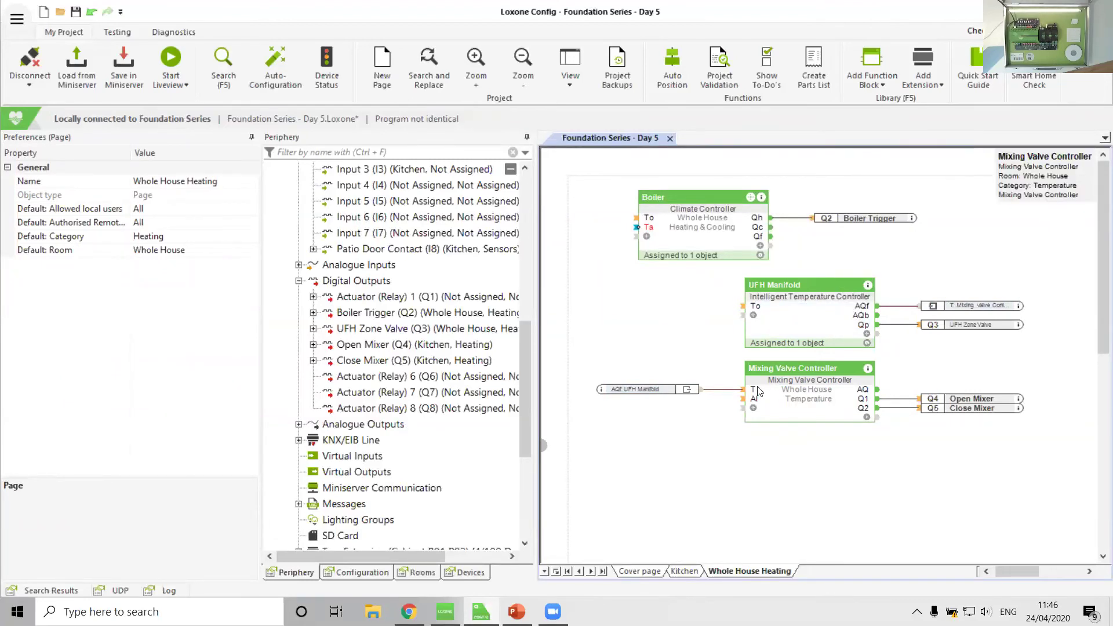
pyautogui.click(788, 409)
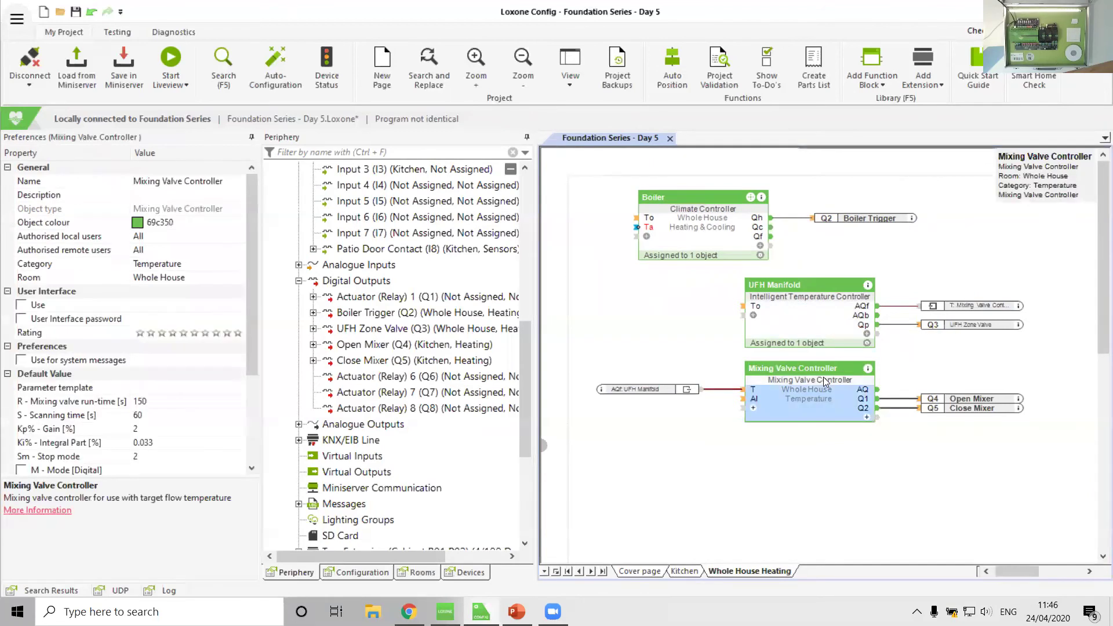
pyautogui.click(722, 455)
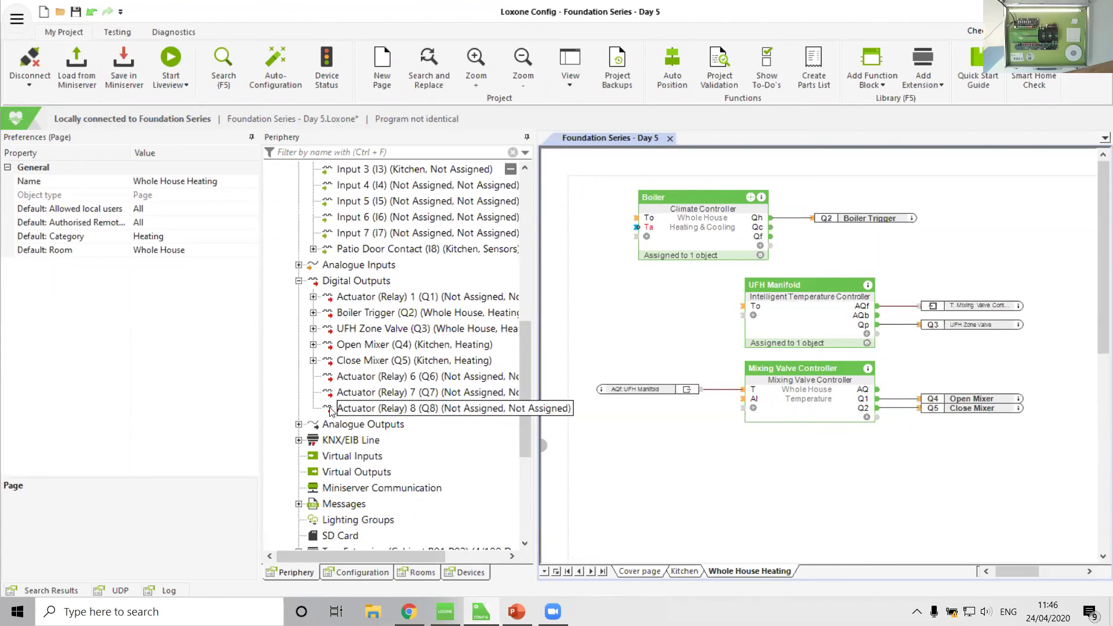
# Set the correction of the Voltage 1 (AI1) analogue input to target value 1 of -35 and target value 2 of 90.
pyautogui.scroll(2, 374, 350)
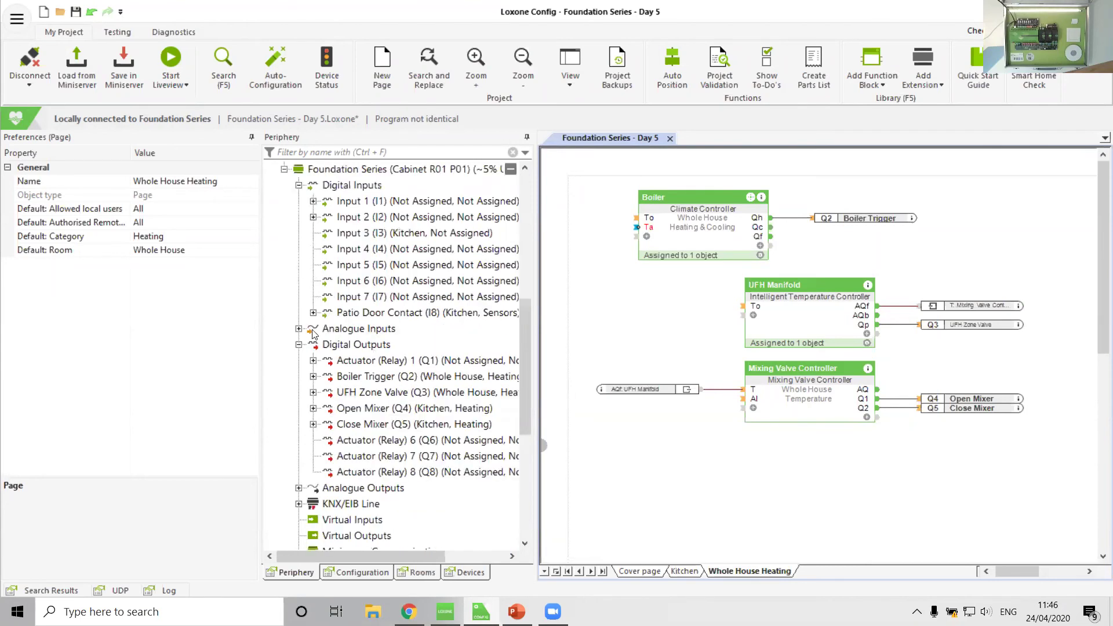
pyautogui.click(299, 329)
pyautogui.click(368, 346)
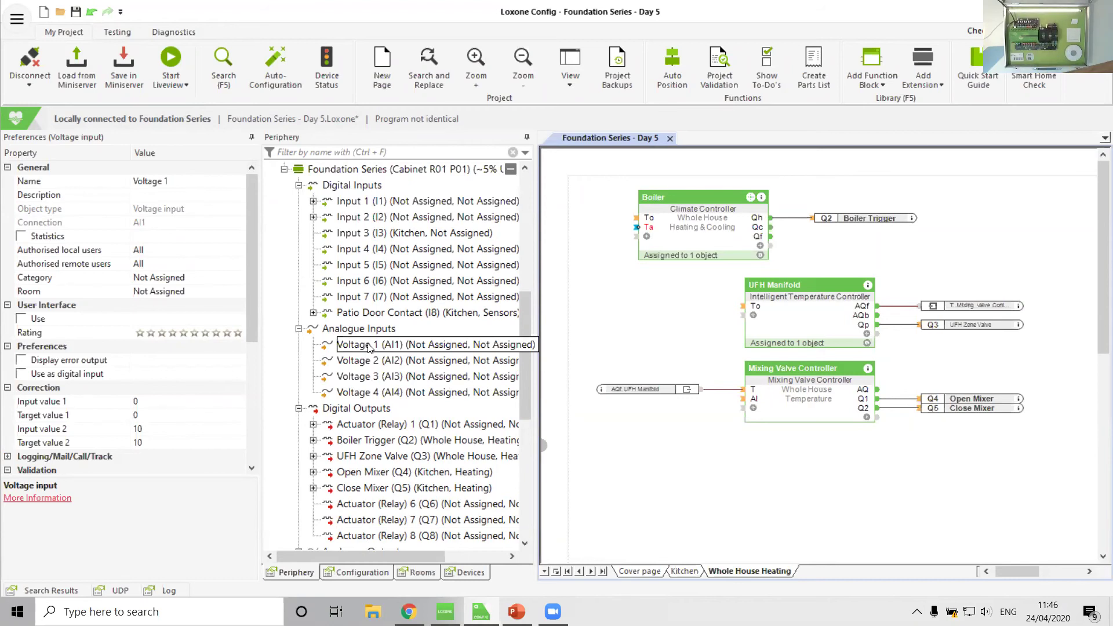
pyautogui.click(369, 345)
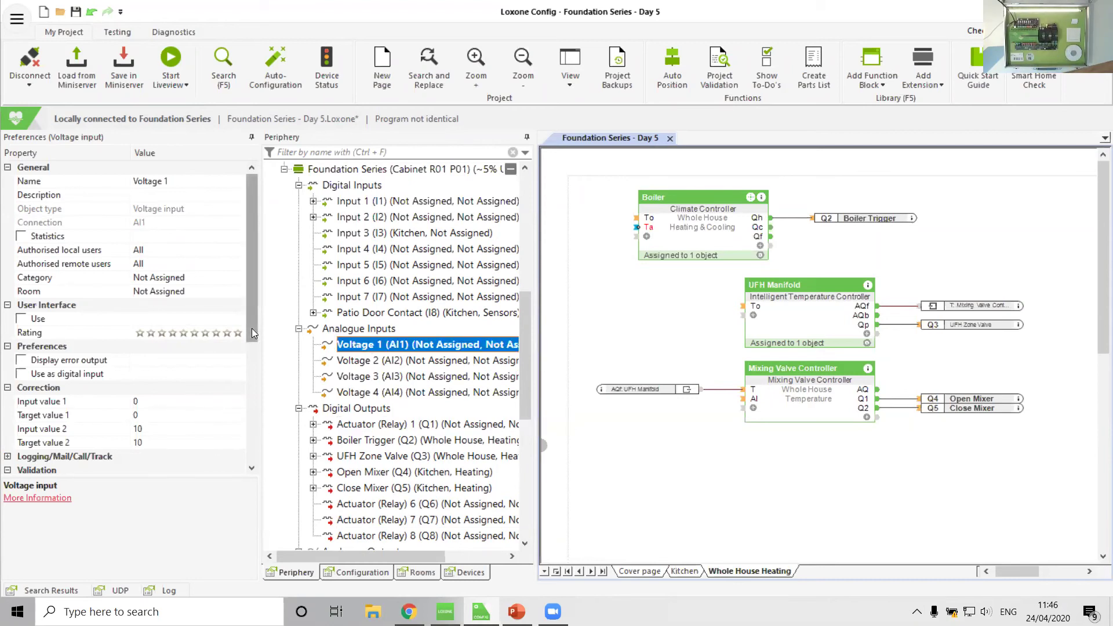
pyautogui.moveTo(252, 328); pyautogui.dragTo(246, 383)
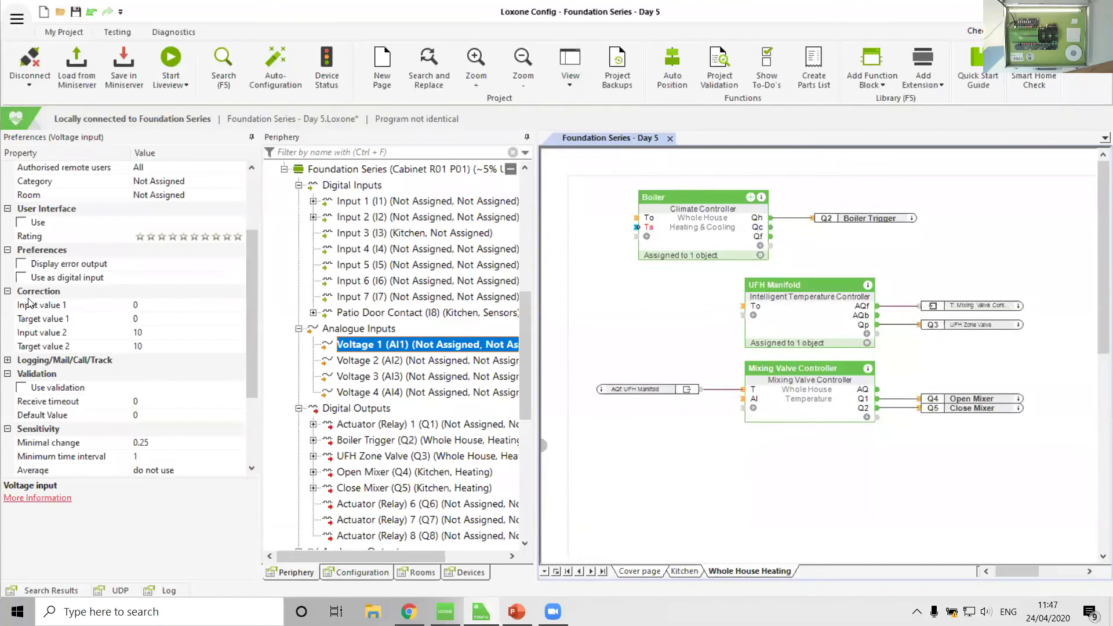
pyautogui.click(145, 305)
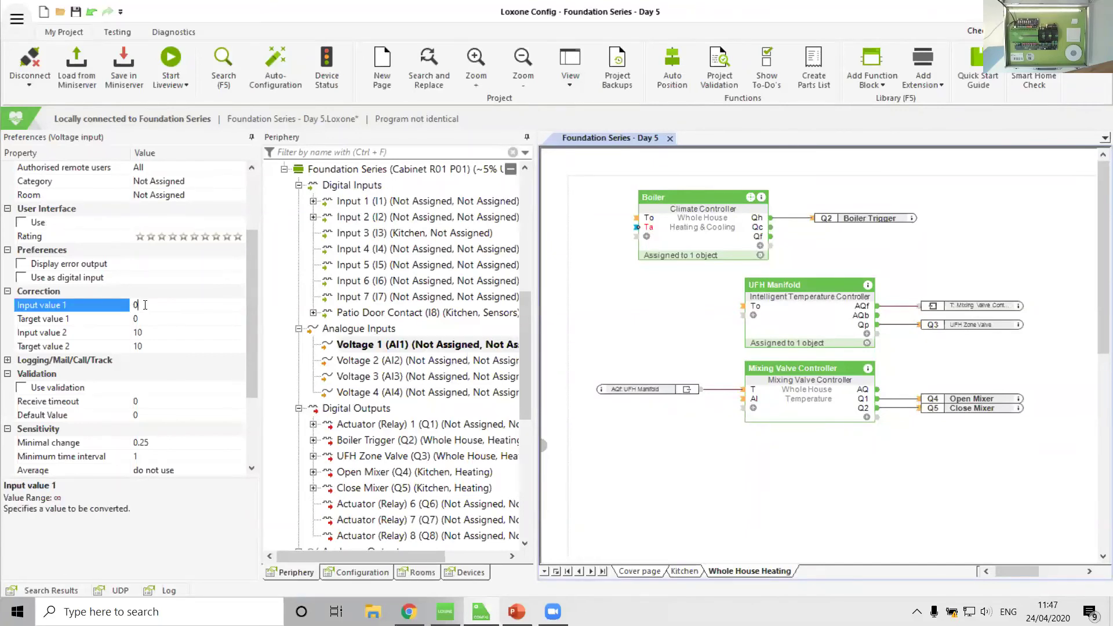
pyautogui.doubleClick(146, 321)
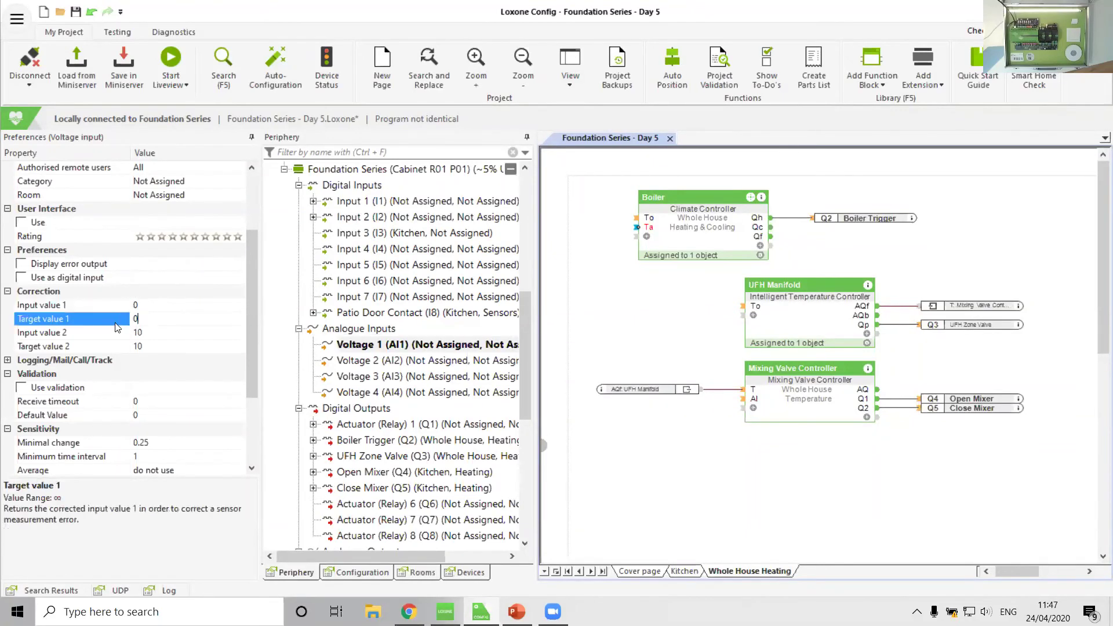
pyautogui.write('-35')
pyautogui.press('Return')
pyautogui.doubleClick(152, 334)
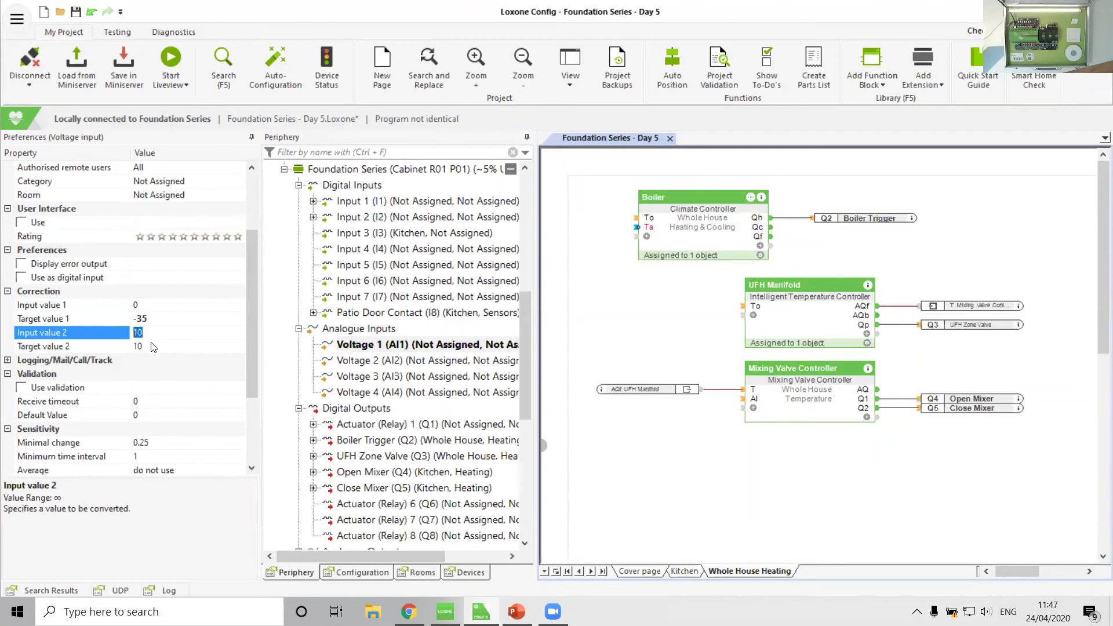
pyautogui.doubleClick(153, 346)
pyautogui.write('90')
pyautogui.press('Return')
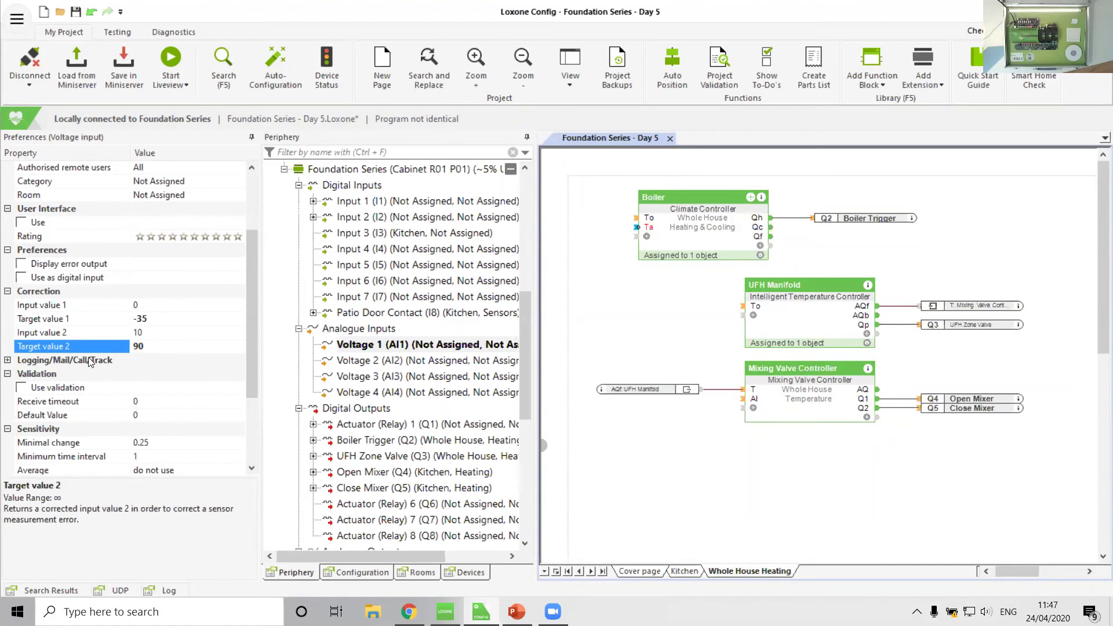
# Review the correction values of Voltage 1 and connect this input to the Mixing Valve Controller's AI on the Whole House Heating page.
pyautogui.click(59, 307)
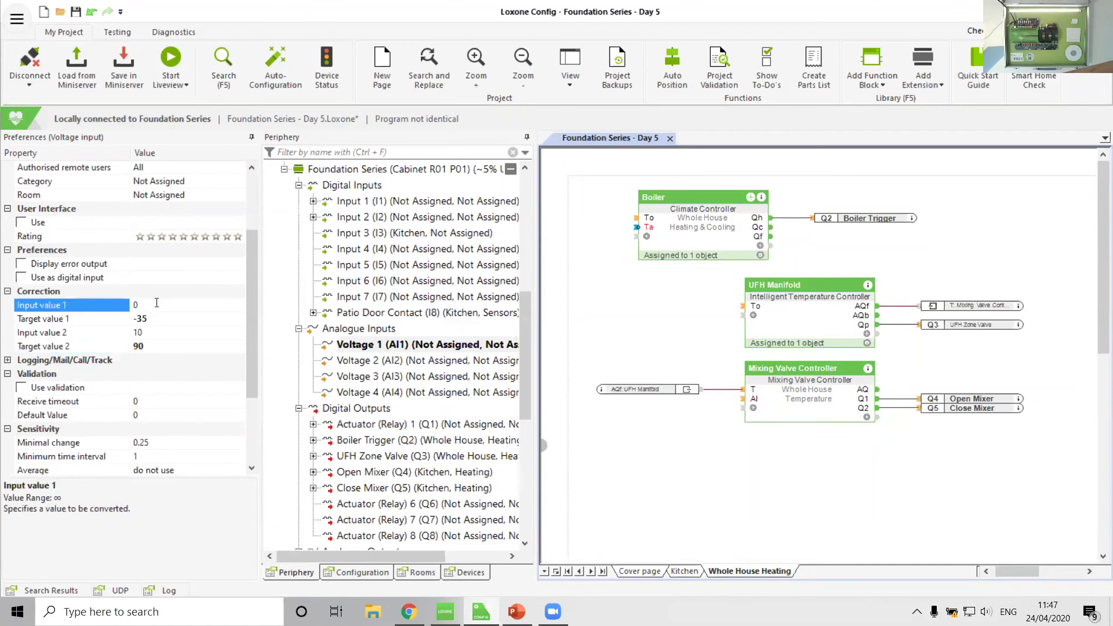
pyautogui.click(157, 320)
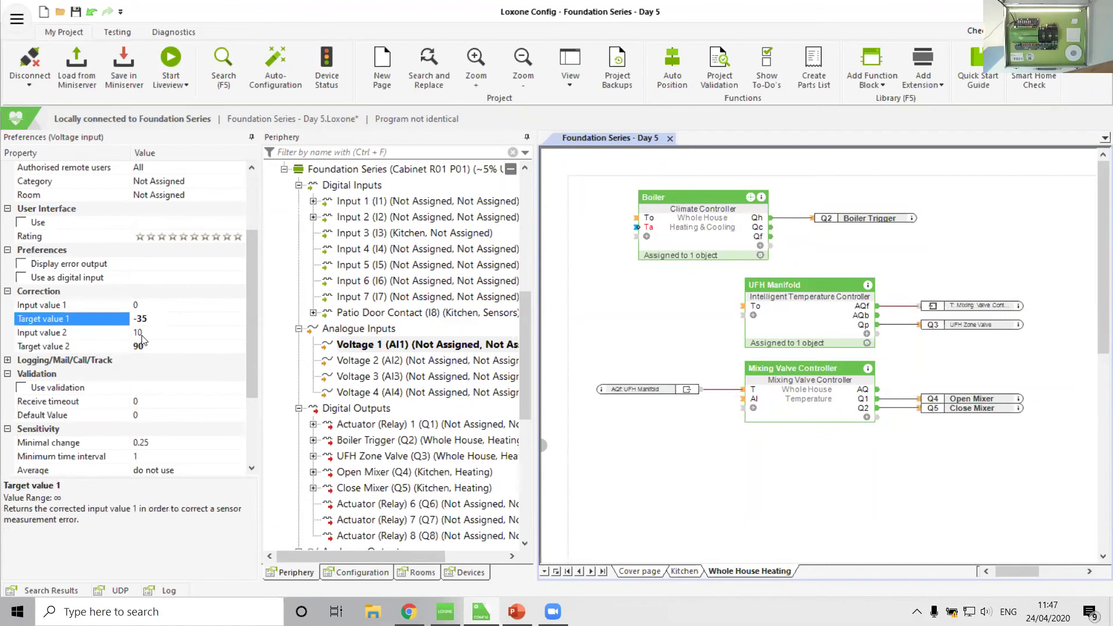
pyautogui.click(142, 335)
pyautogui.click(152, 349)
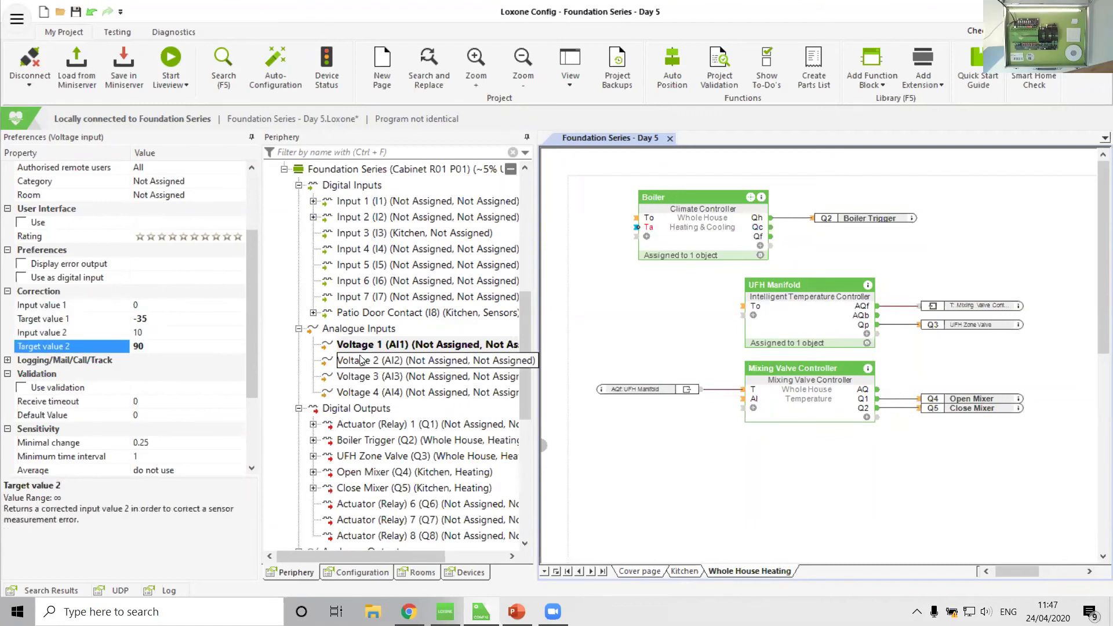
pyautogui.moveTo(365, 346); pyautogui.dragTo(636, 399)
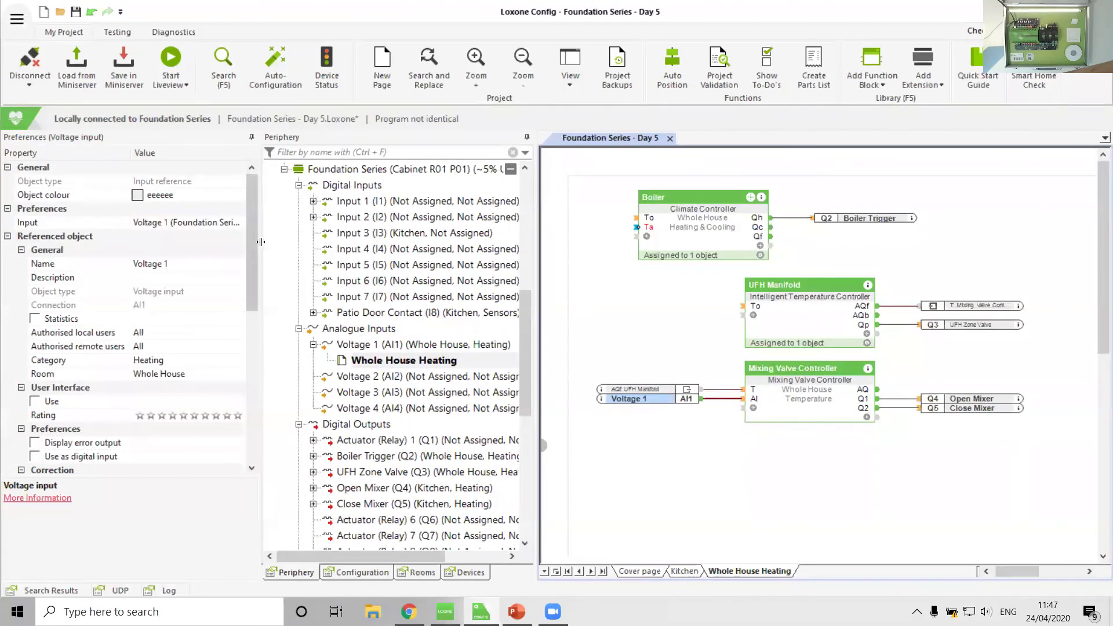
# Rename the Voltage 1 (AI1) analogue input as Flow Temperature and save the program to the Miniserver.
pyautogui.click(93, 265)
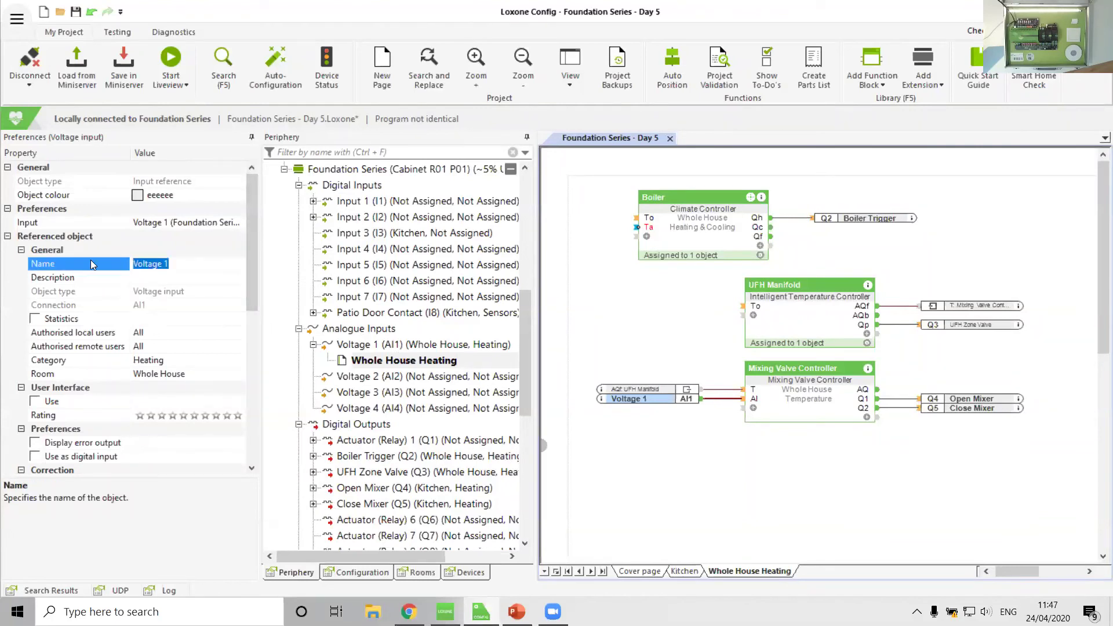
pyautogui.write('Flow Temperature')
pyautogui.press('Return')
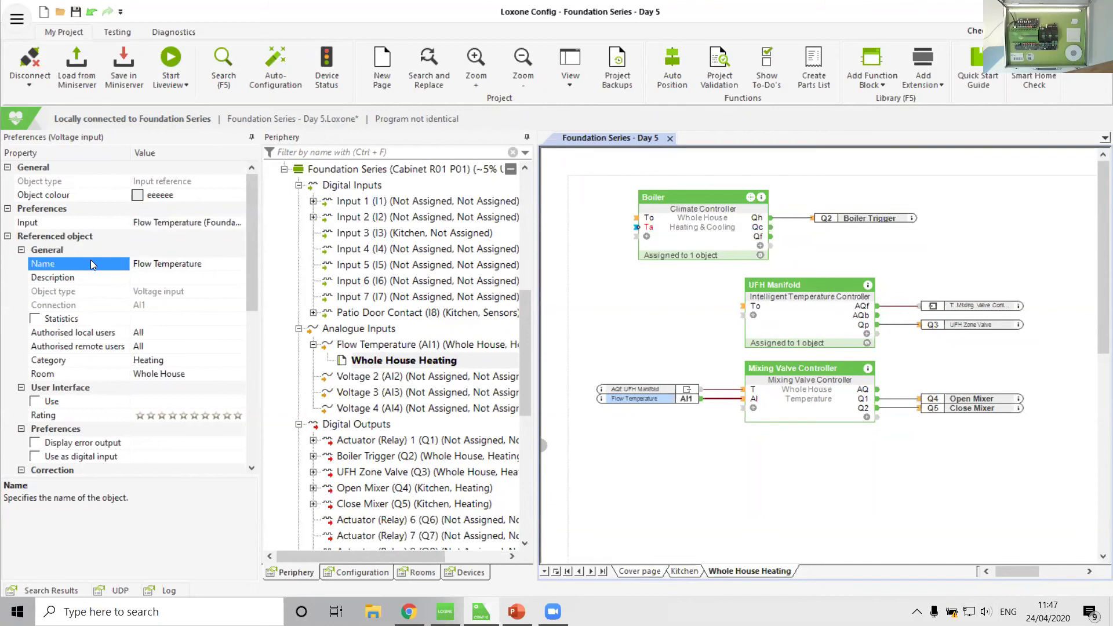
pyautogui.click(734, 483)
pyautogui.click(135, 84)
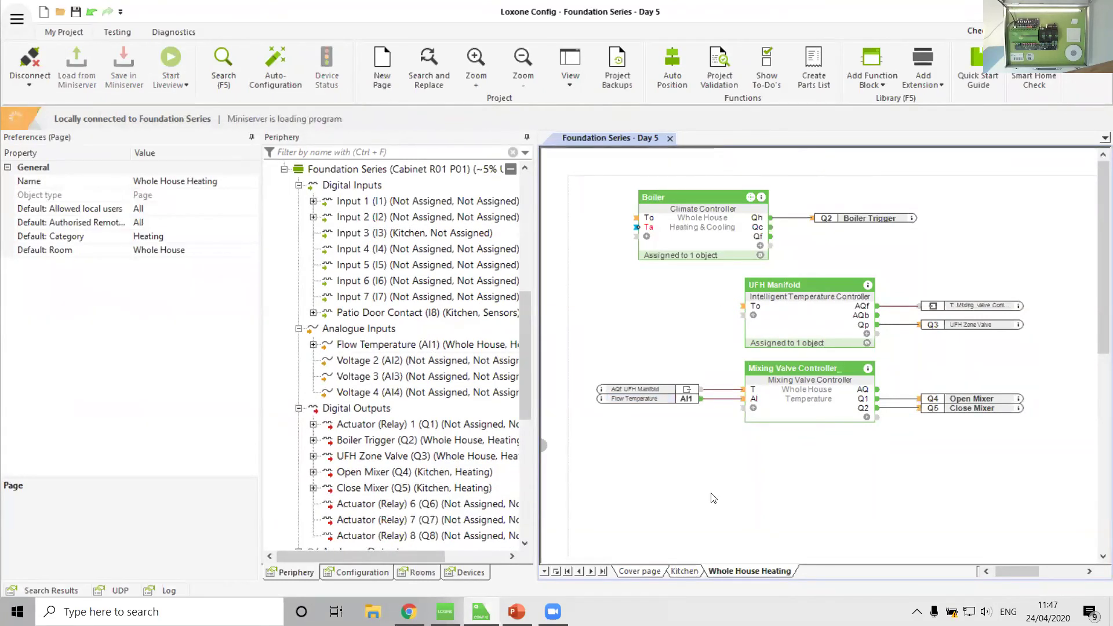
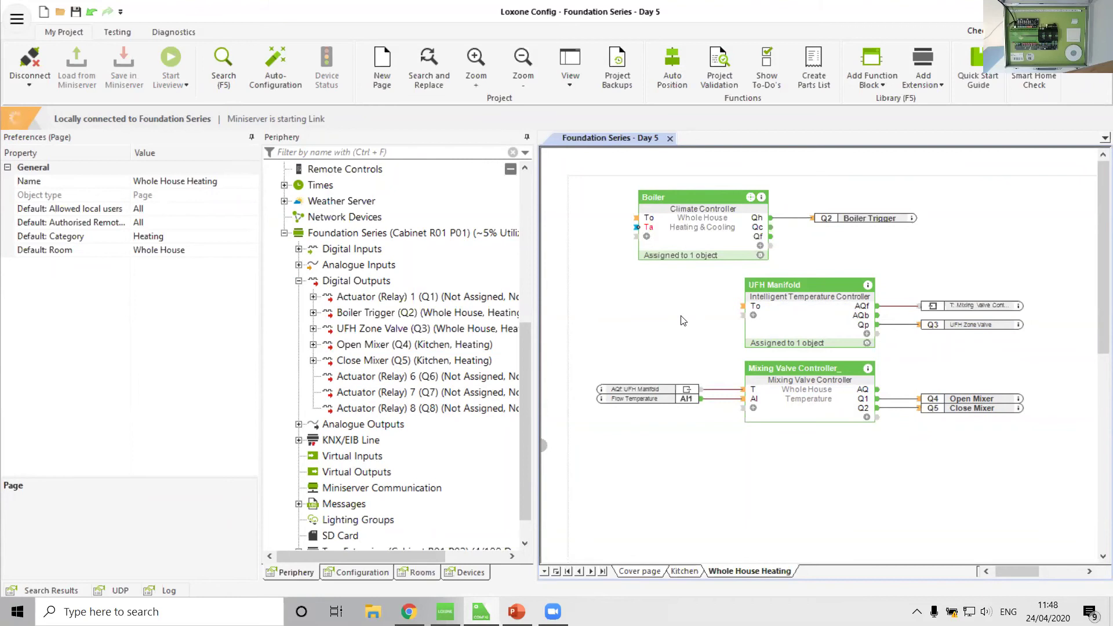
# Start Liveview and check the live values on the Whole House Heating and Kitchen pages.
pyautogui.click(170, 60)
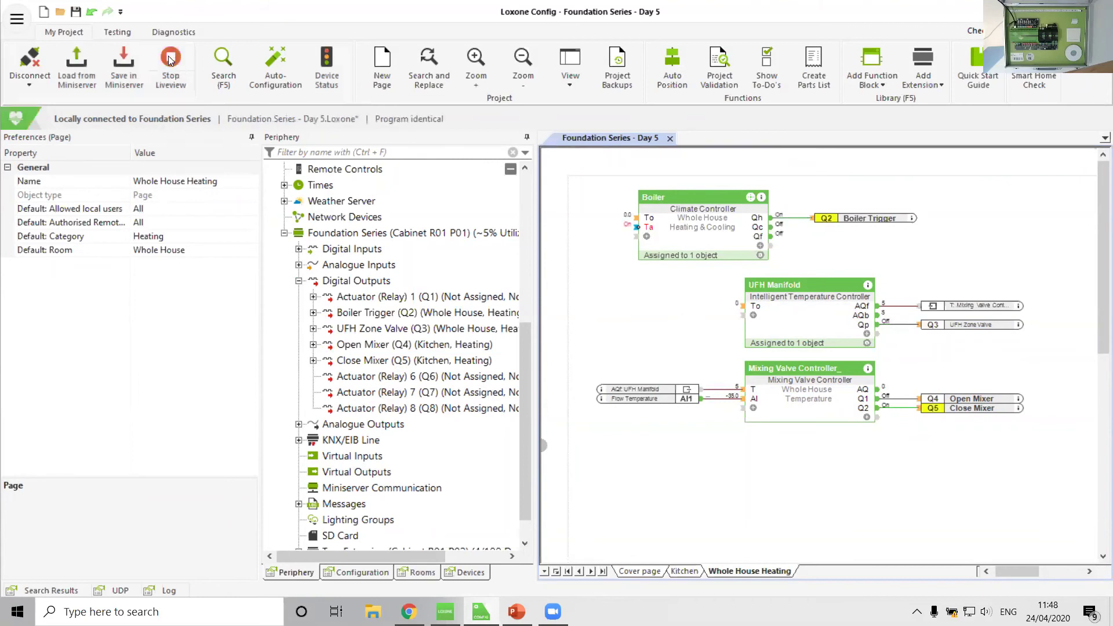
pyautogui.hscroll(3, 635, 372)
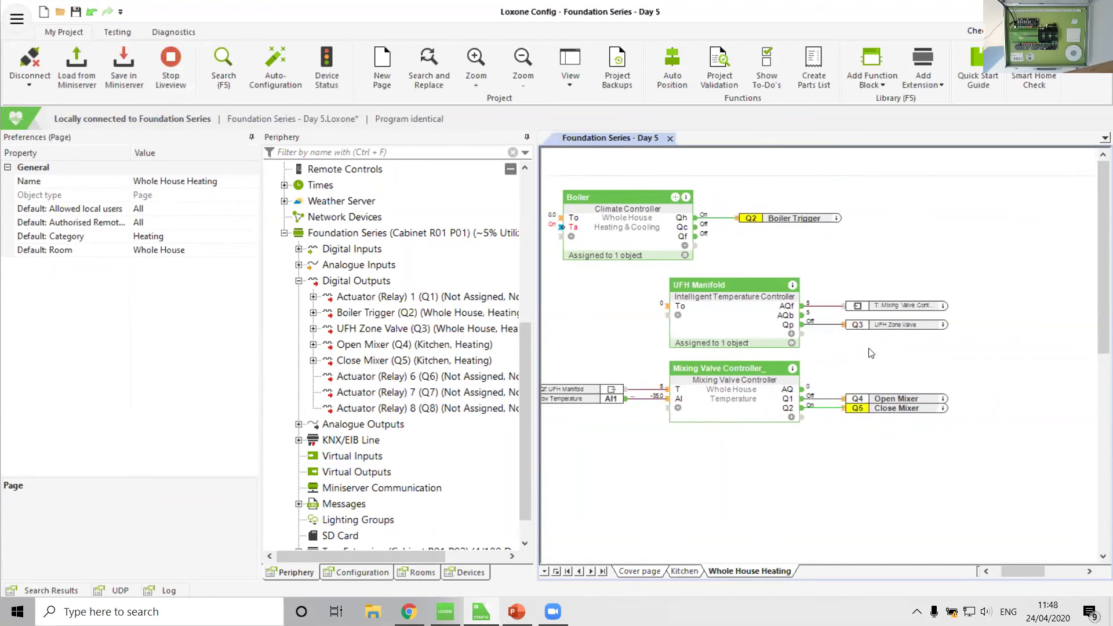
pyautogui.hscroll(-1, 885, 366)
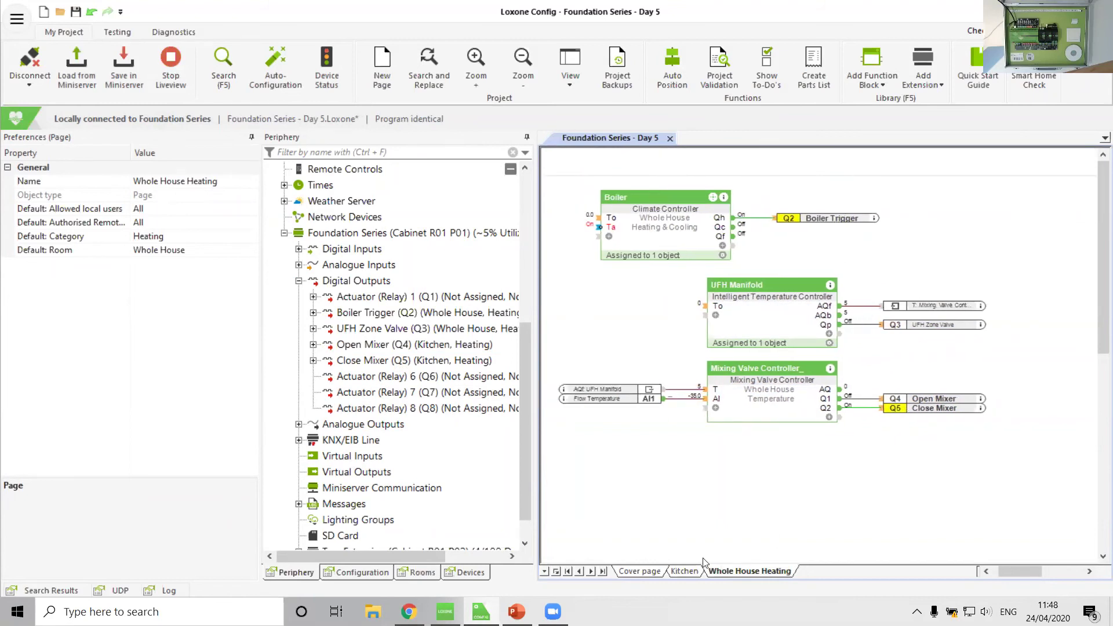
pyautogui.click(694, 572)
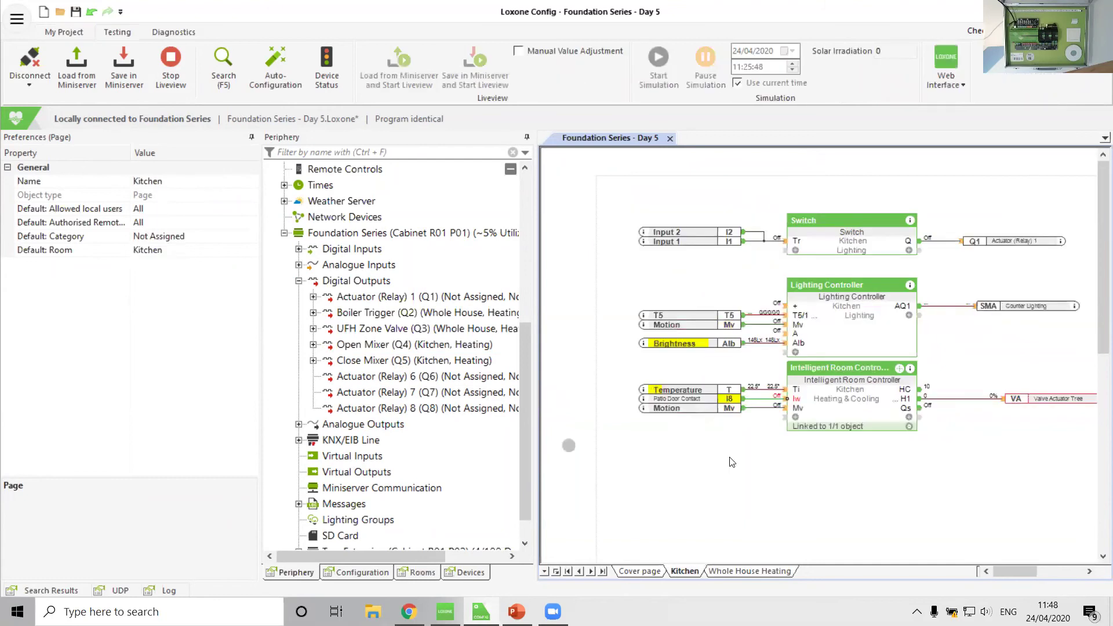
# Switch to the Loxone app and raise the Kitchen comfort target temperature to 25.0°, with a +4.0° adjustment.
pyautogui.click(445, 611)
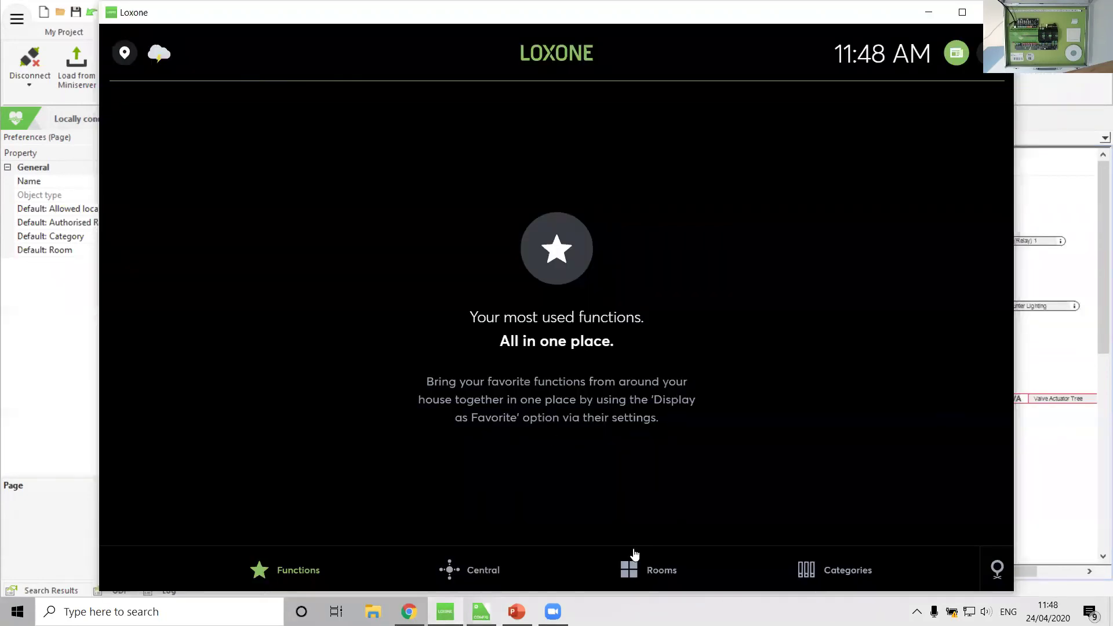
pyautogui.click(635, 579)
pyautogui.click(288, 232)
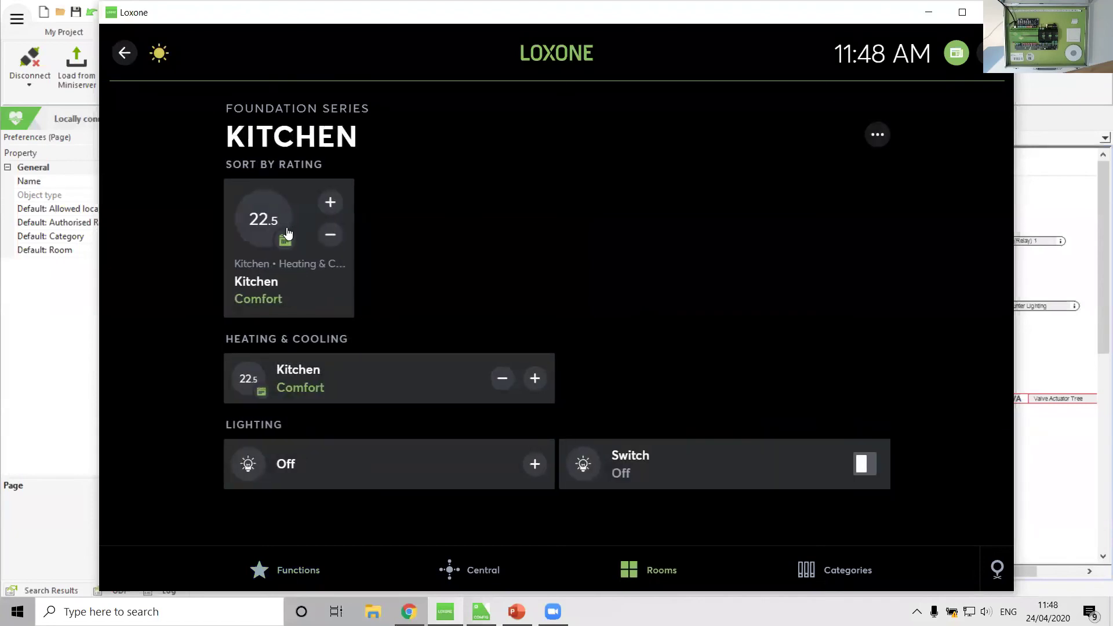
pyautogui.click(289, 295)
pyautogui.click(703, 152)
pyautogui.click(703, 152)
pyautogui.click(703, 152)
pyautogui.click(704, 152)
pyautogui.click(703, 152)
pyautogui.click(704, 152)
pyautogui.click(704, 152)
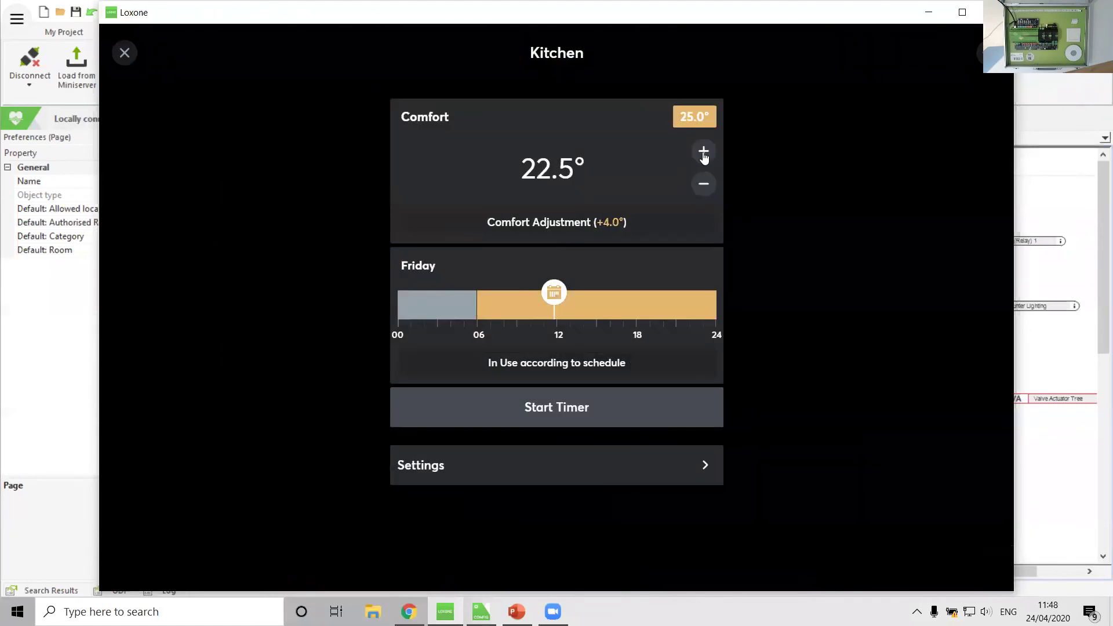
pyautogui.click(928, 12)
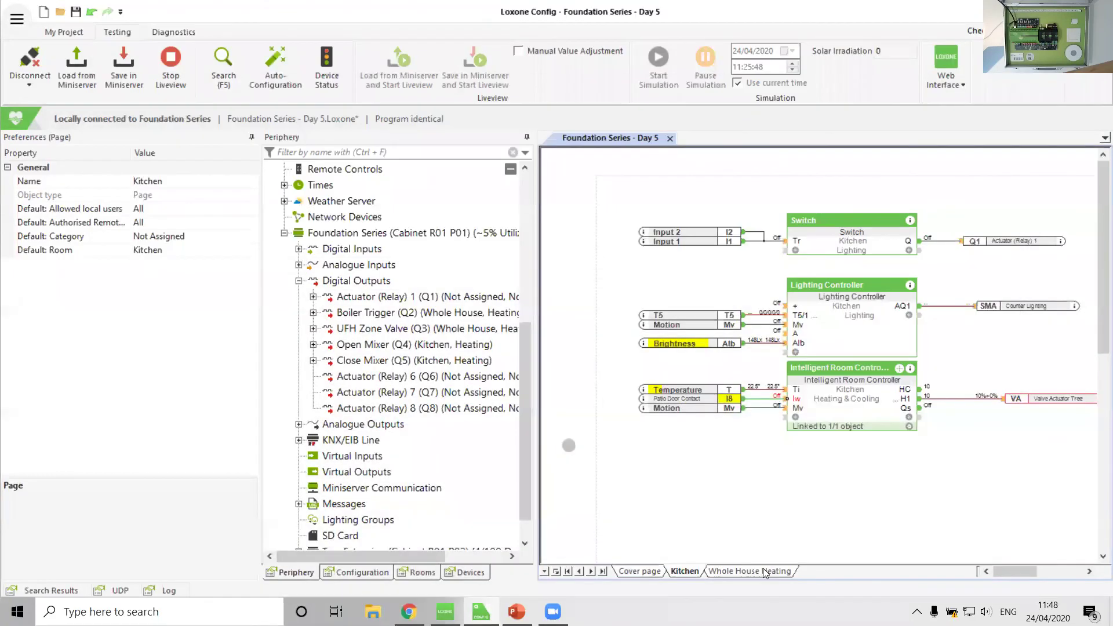
# In Loxone Config, check the live values on the Whole House Heating page and the Mixing Valve Controller's default parameters.
pyautogui.click(765, 571)
pyautogui.hscroll(3, 862, 507)
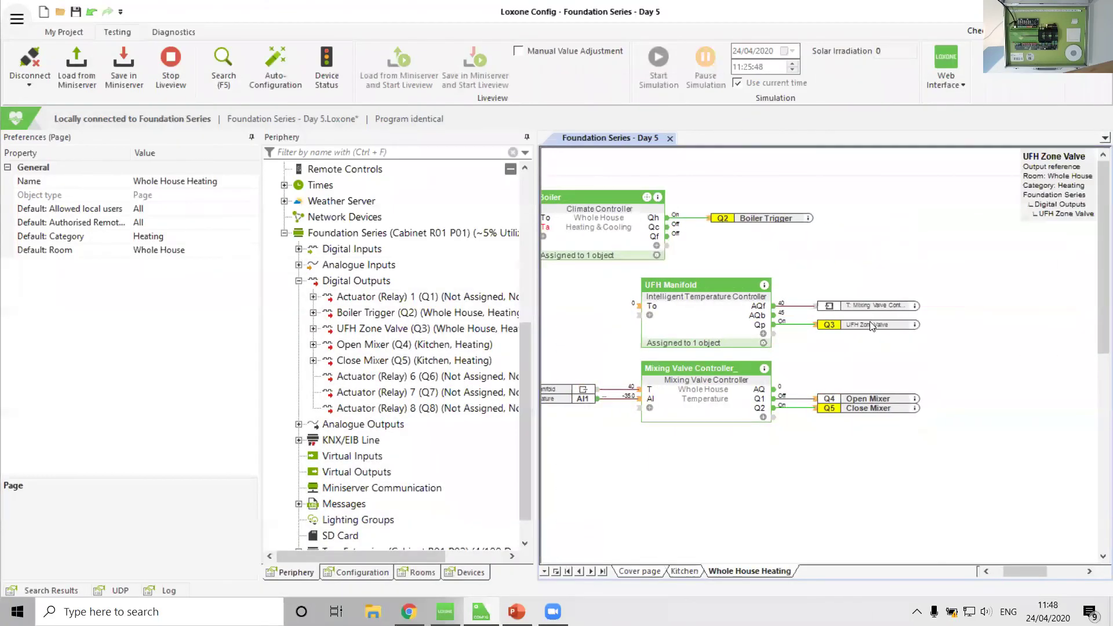
pyautogui.hscroll(-2, 846, 345)
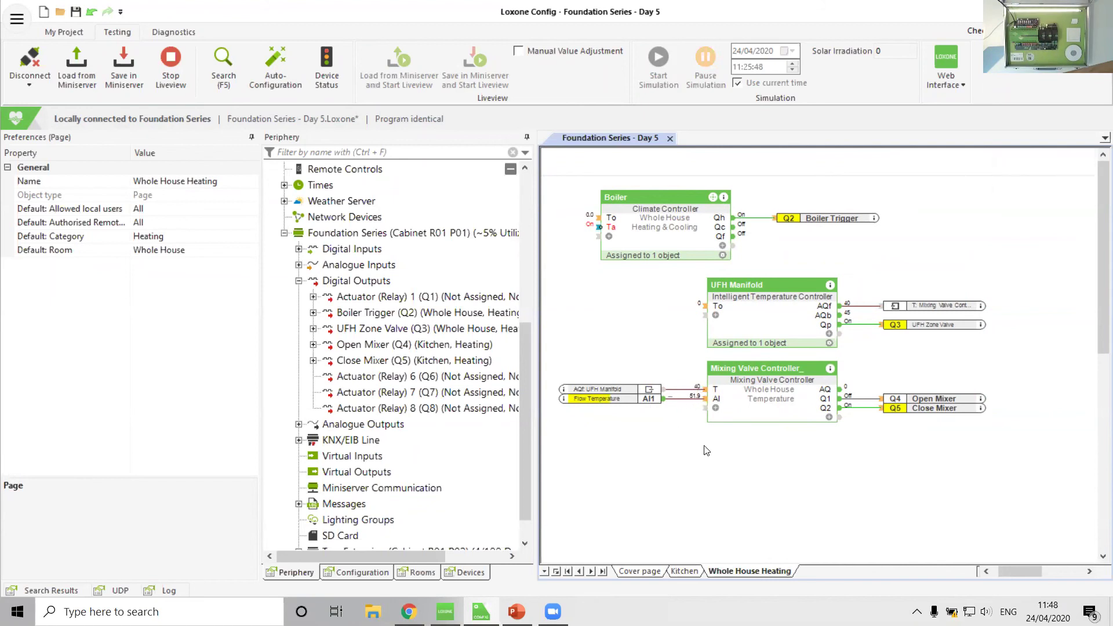
pyautogui.click(768, 394)
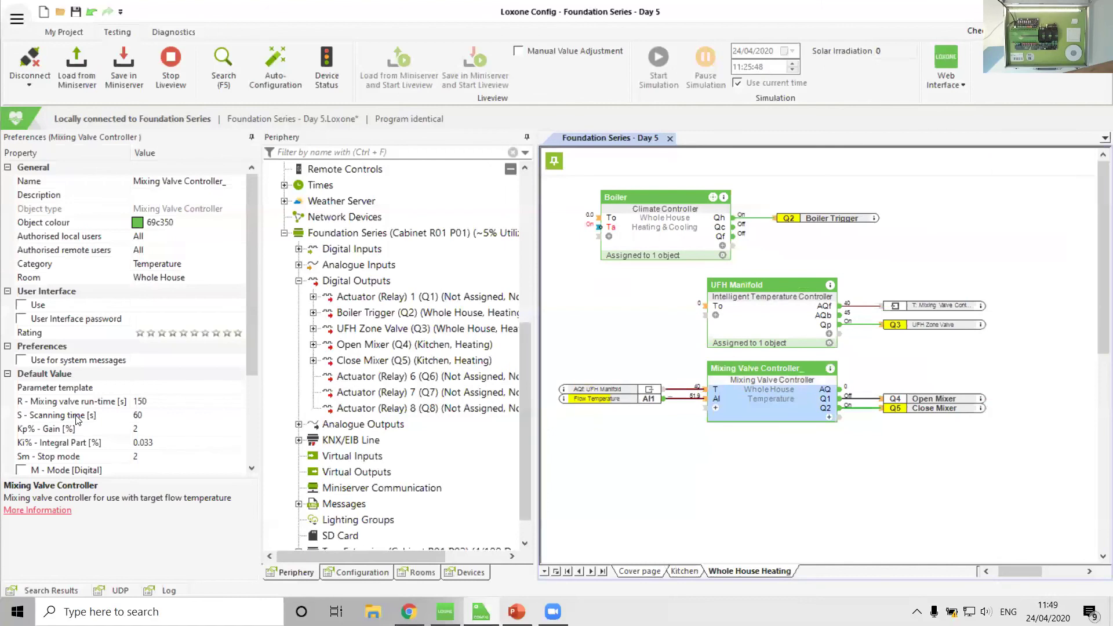
pyautogui.click(808, 497)
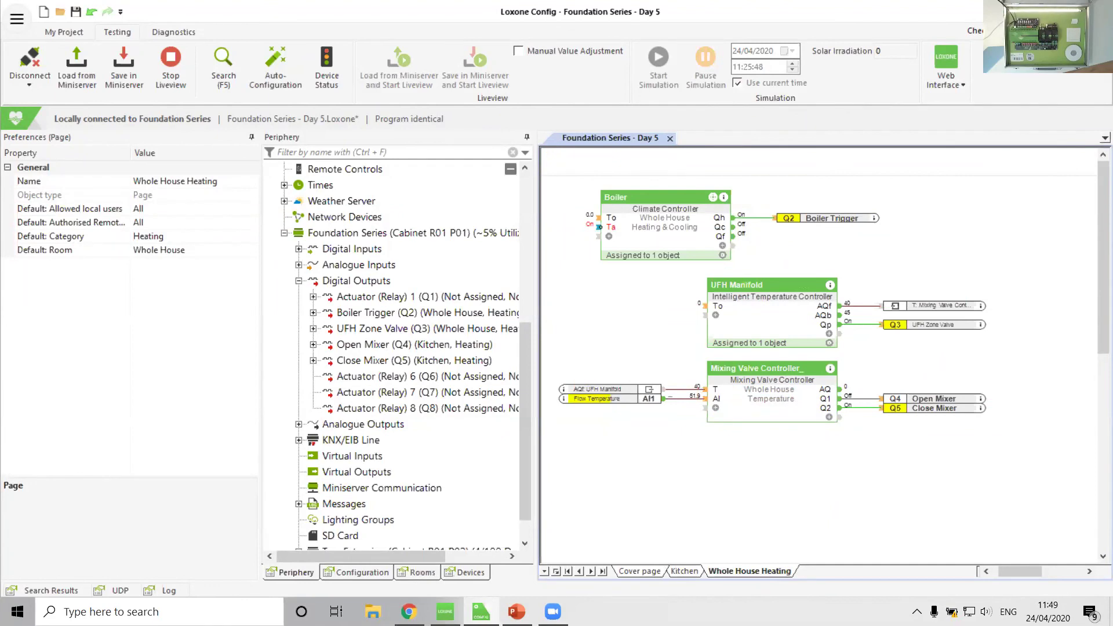
# Review the heating chain from the Kitchen room controller through the Boiler and UFH Manifold to the Mixing Valve Controller.
pyautogui.click(684, 572)
pyautogui.click(844, 404)
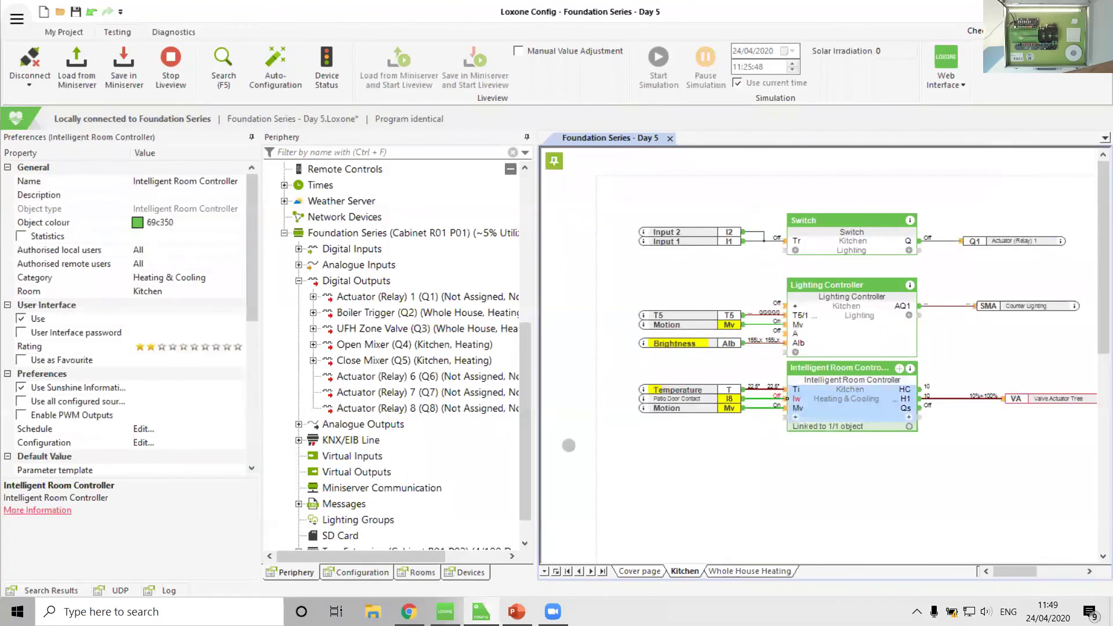
pyautogui.click(745, 571)
pyautogui.click(729, 232)
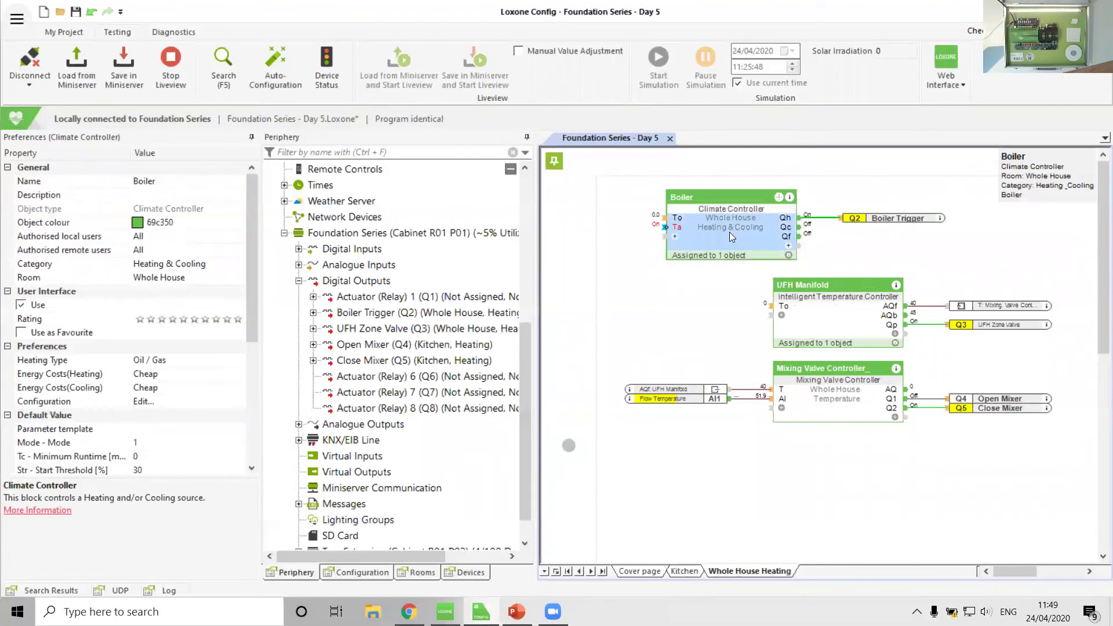
pyautogui.click(819, 314)
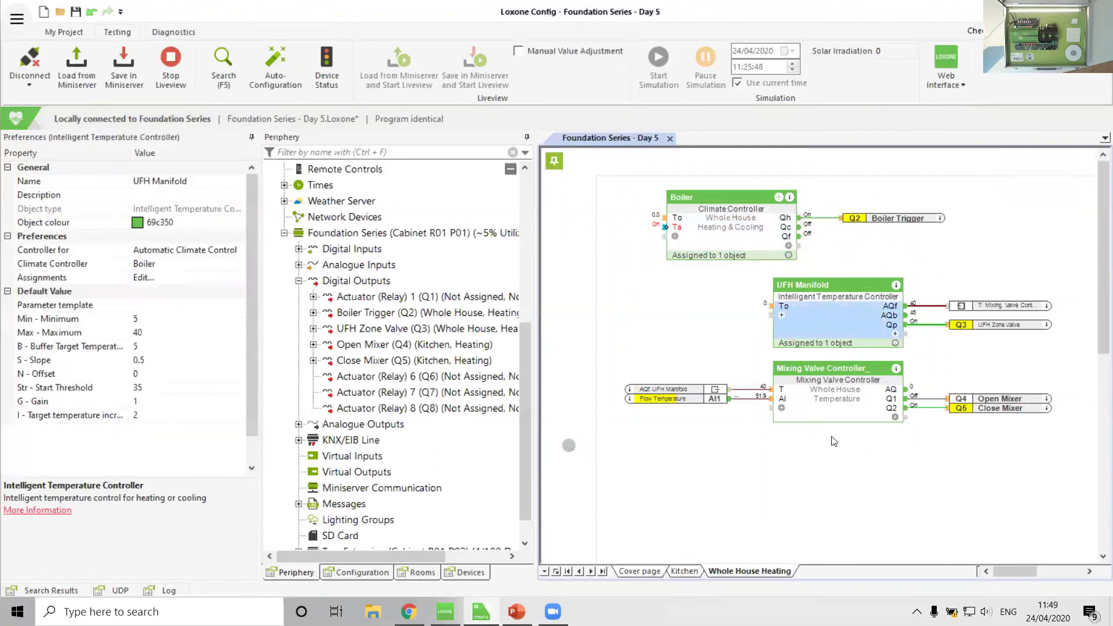
pyautogui.click(838, 406)
pyautogui.click(731, 484)
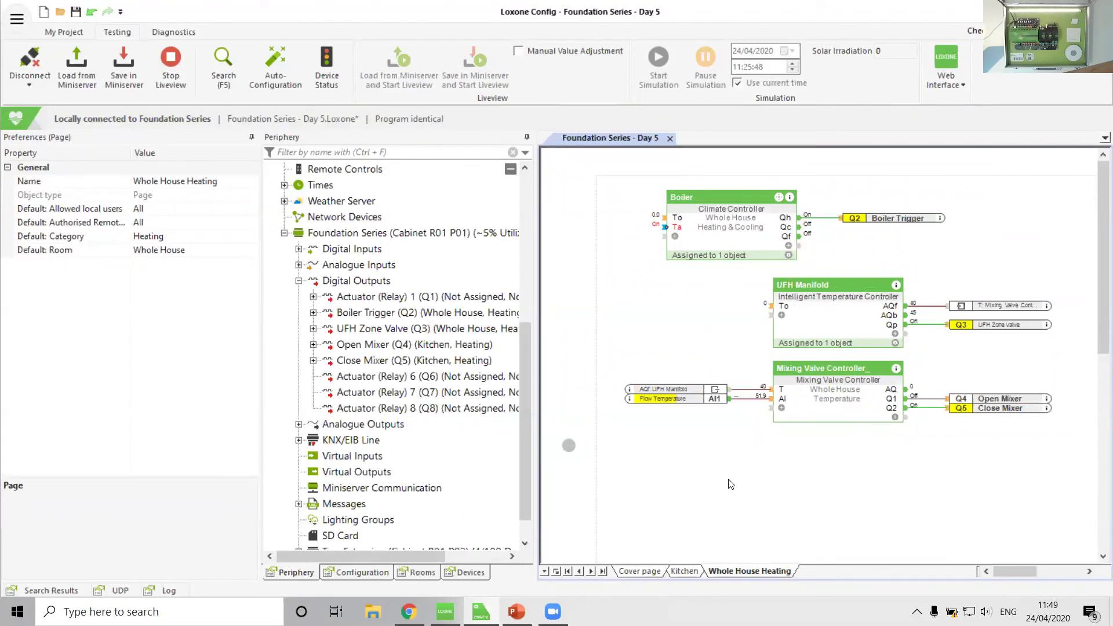
# Create a new page named Bedroom and set its default room to Bedroom.
pyautogui.click(556, 572)
pyautogui.write('Bedroom')
pyautogui.press('Return')
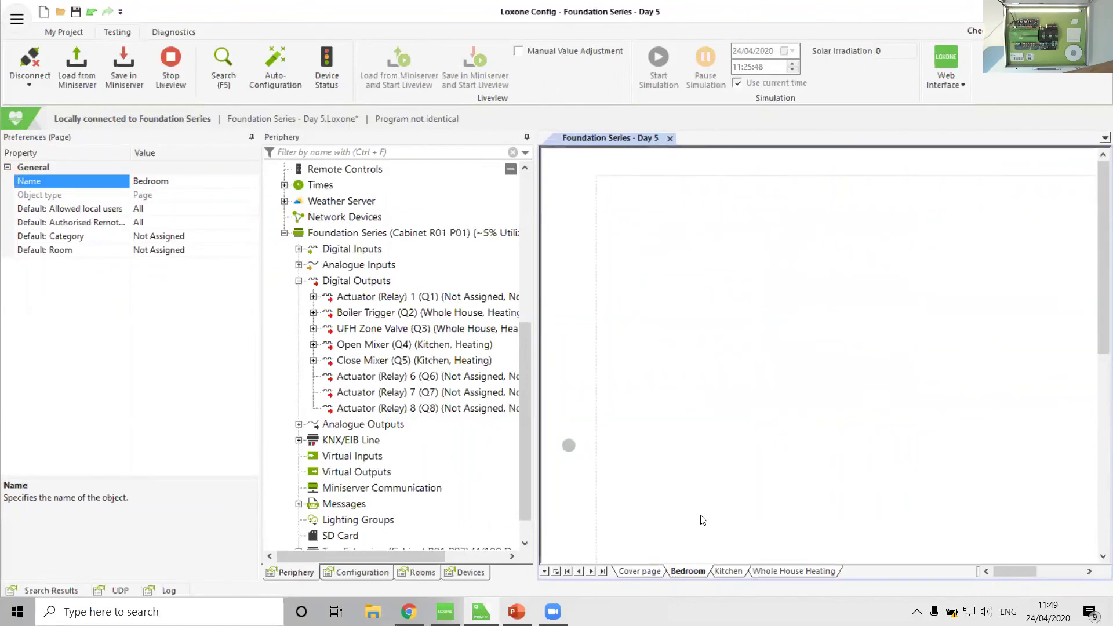
pyautogui.click(231, 249)
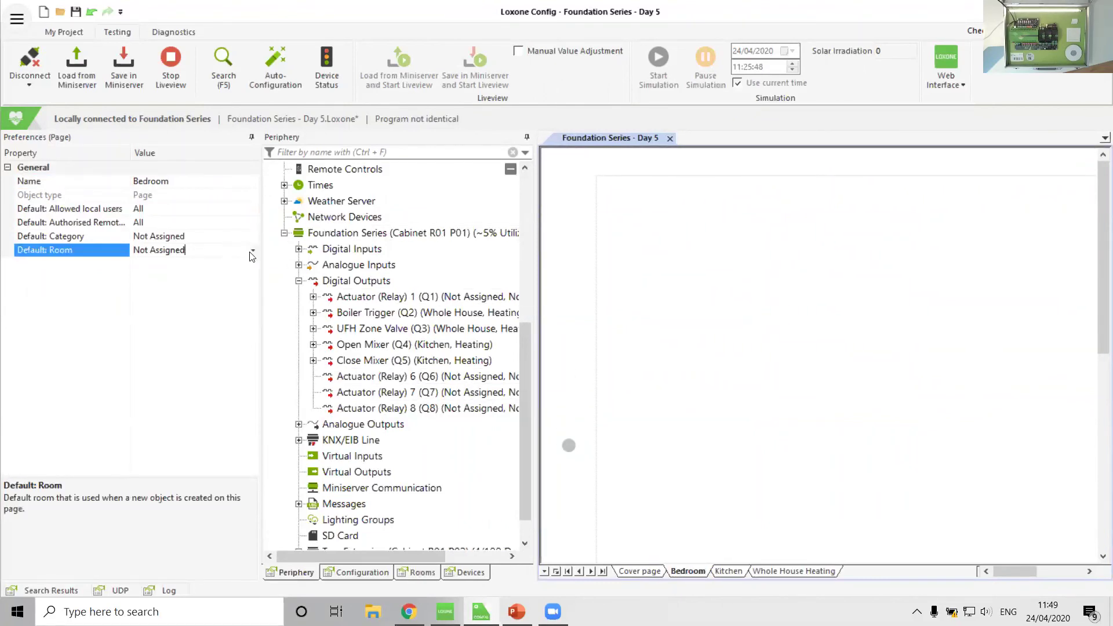
pyautogui.click(253, 251)
pyautogui.click(193, 274)
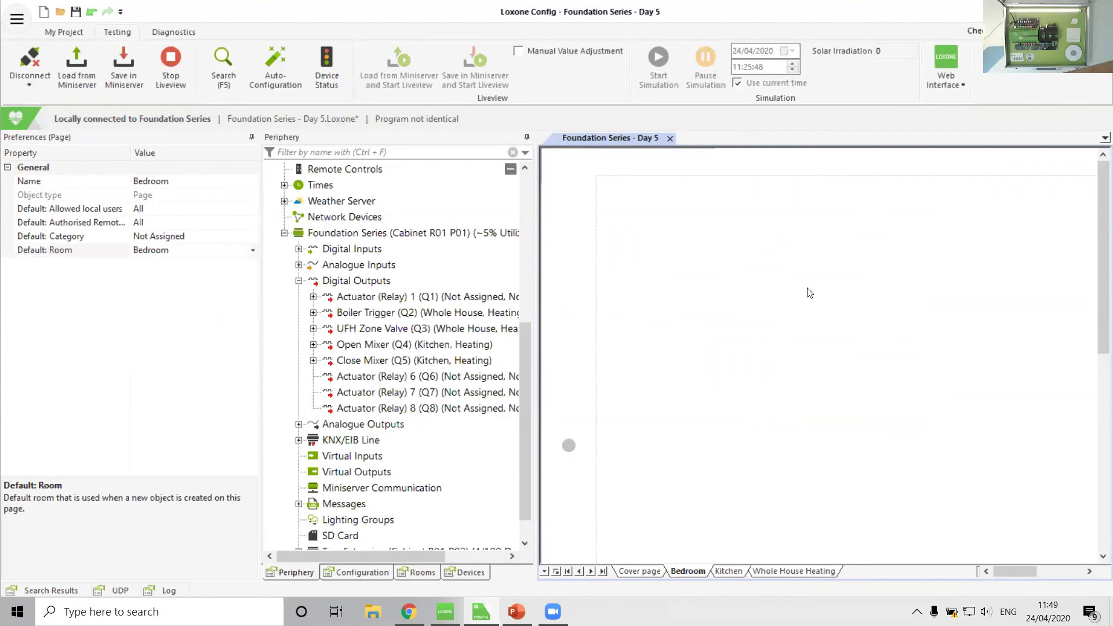
# Add an Intelligent Room Controller to the Bedroom page and assign the Boiler as its energy source.
pyautogui.click(57, 35)
pyautogui.click(866, 59)
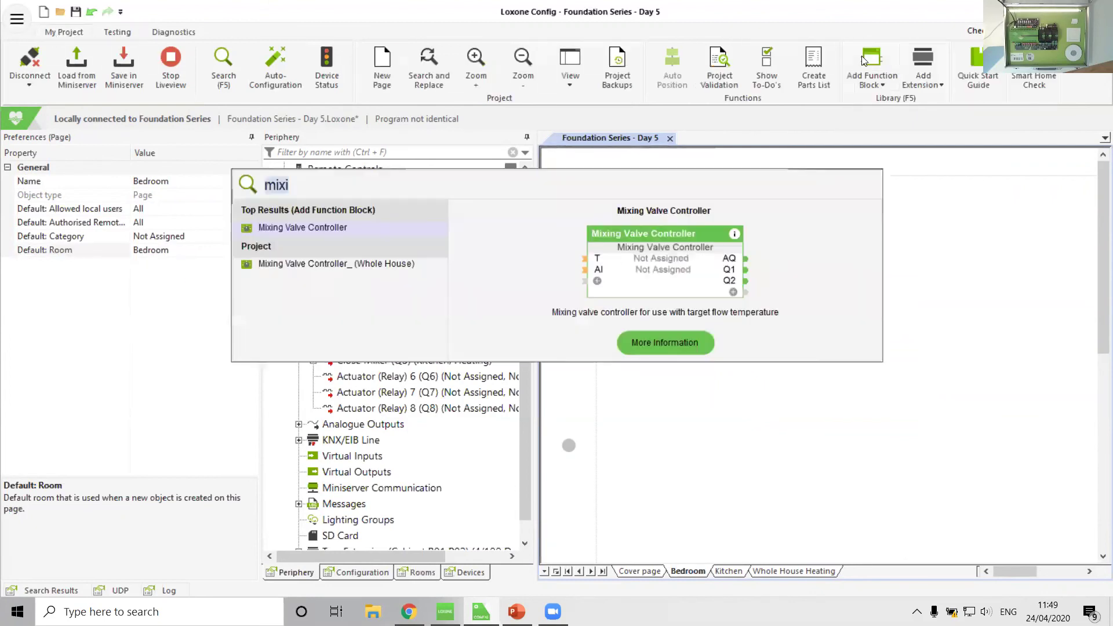
pyautogui.write('intel')
pyautogui.press('Return')
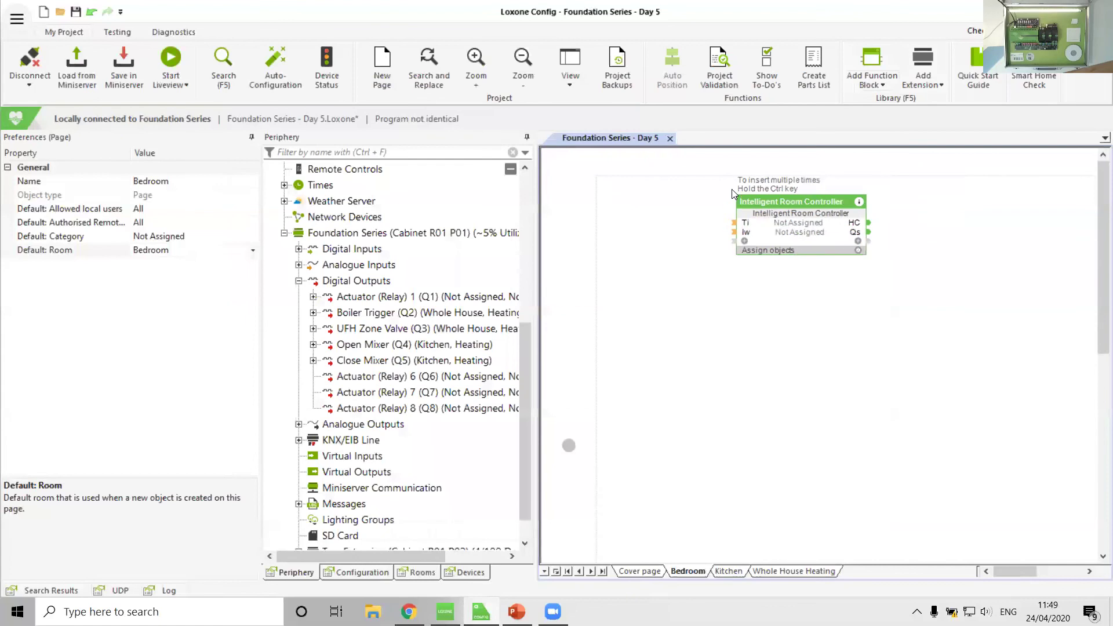
pyautogui.click(786, 222)
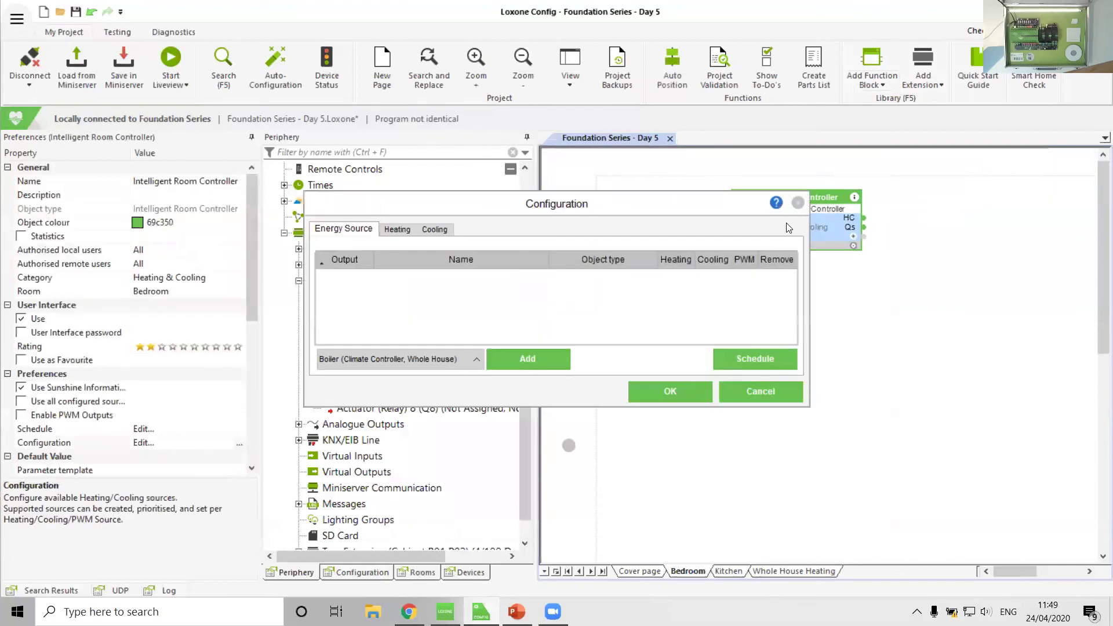
pyautogui.click(527, 362)
pyautogui.click(695, 397)
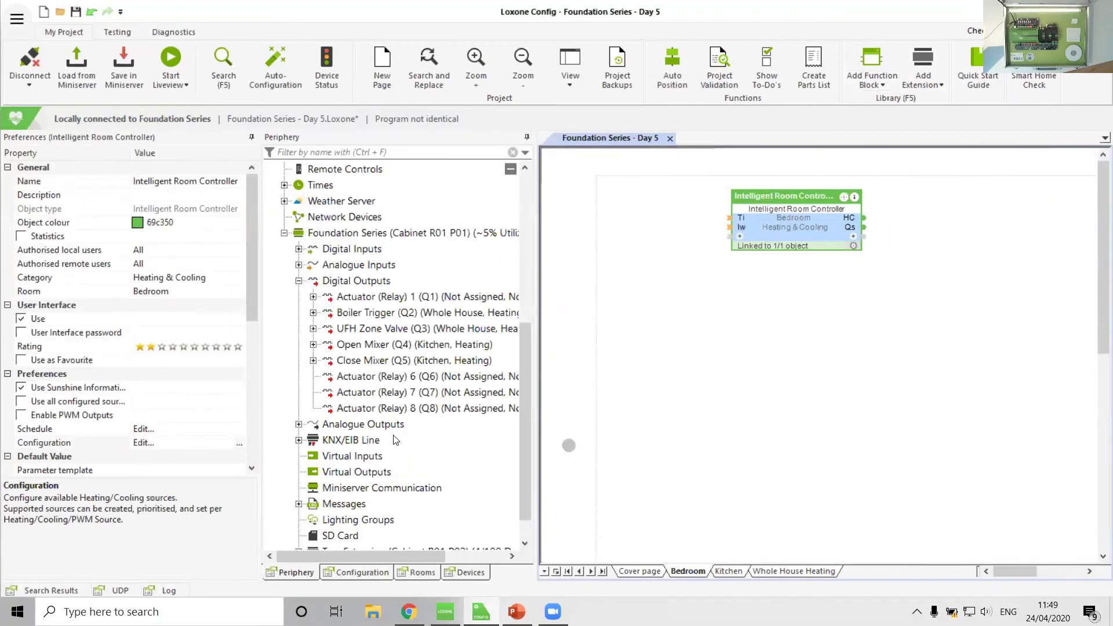
# Add a Touch Tree device to the Tree Extension with installation place Door and room Bedroom.
pyautogui.scroll(-2, 347, 510)
pyautogui.click(360, 520)
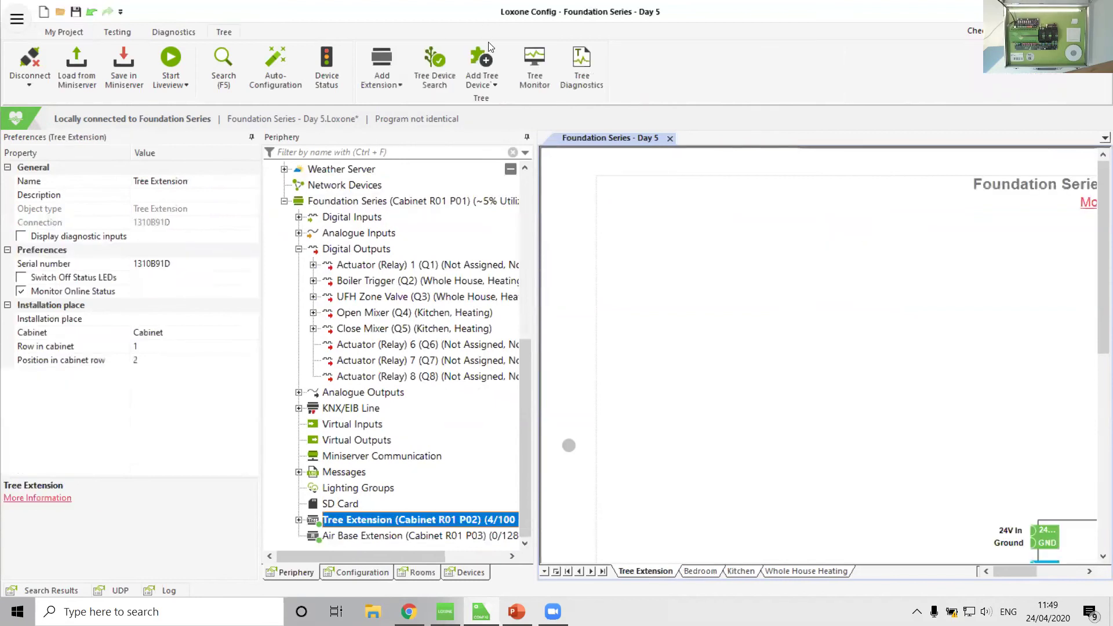
pyautogui.click(482, 64)
pyautogui.click(504, 400)
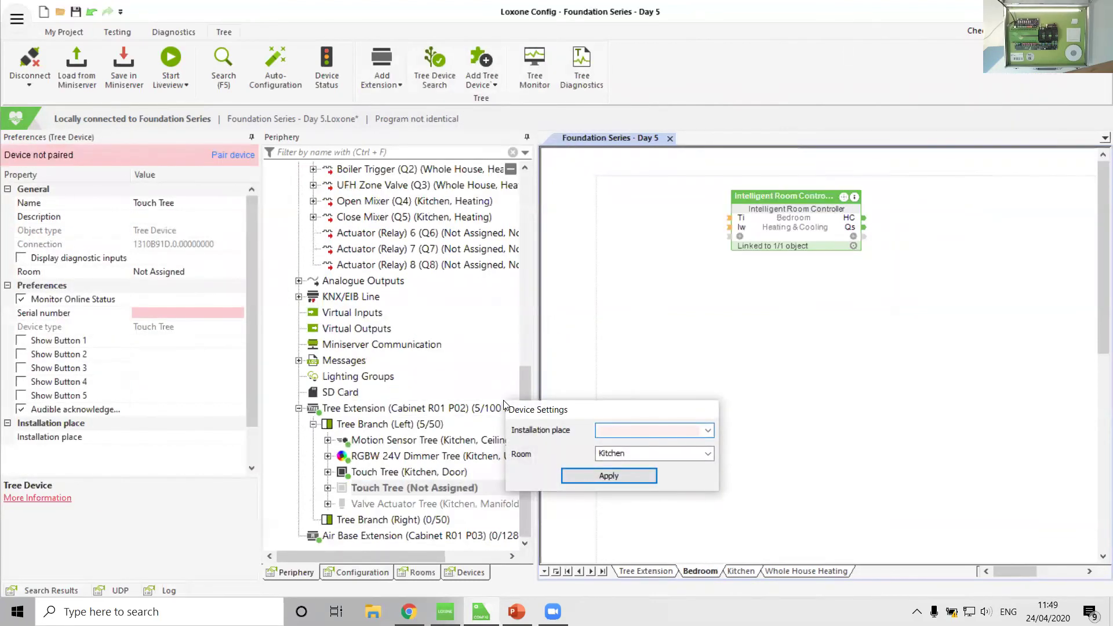
pyautogui.write('Door')
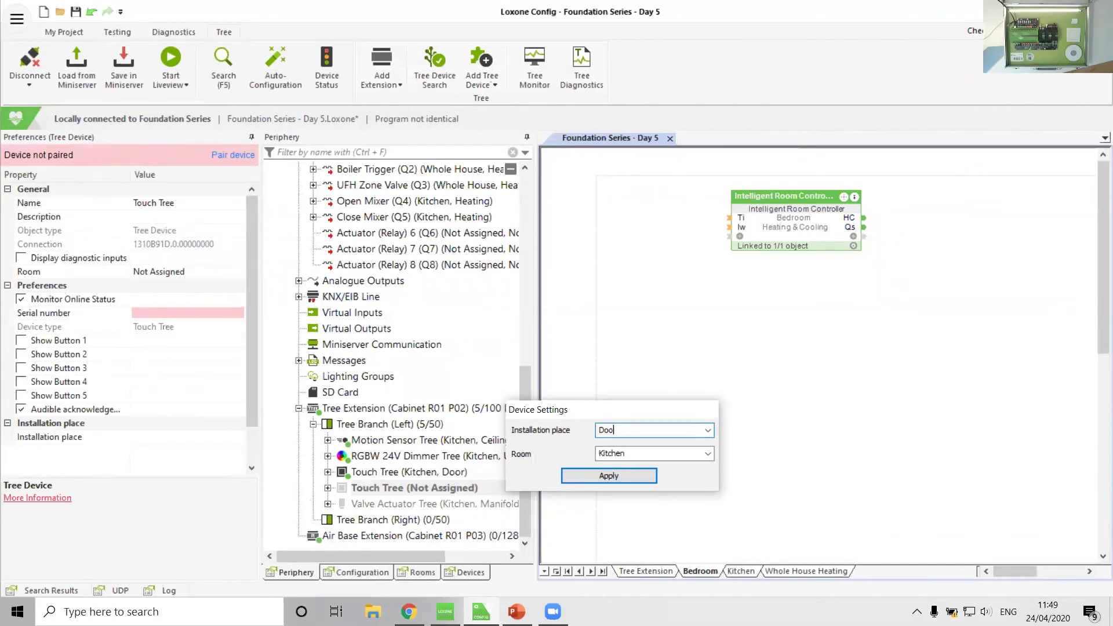
pyautogui.click(704, 455)
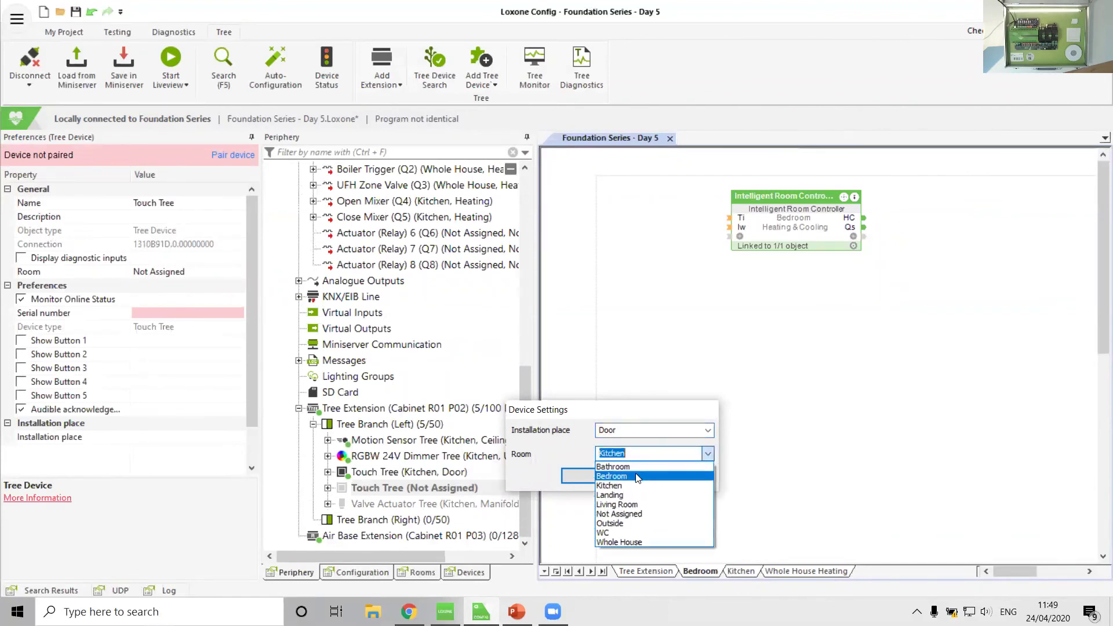
pyautogui.click(634, 467)
pyautogui.click(708, 453)
pyautogui.click(614, 474)
pyautogui.click(606, 478)
# Connect the Bedroom Touch Tree's Temperature to the room controller's Ti input and shift the controller slightly up and right.
pyautogui.press('Right')
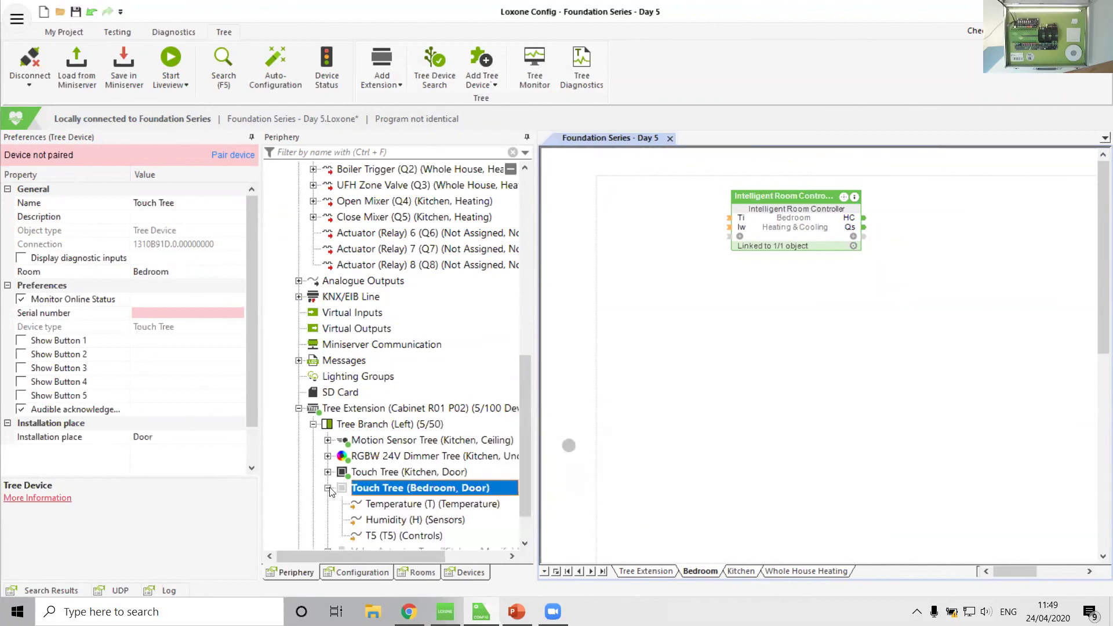
pyautogui.press('Down')
pyautogui.click(742, 200)
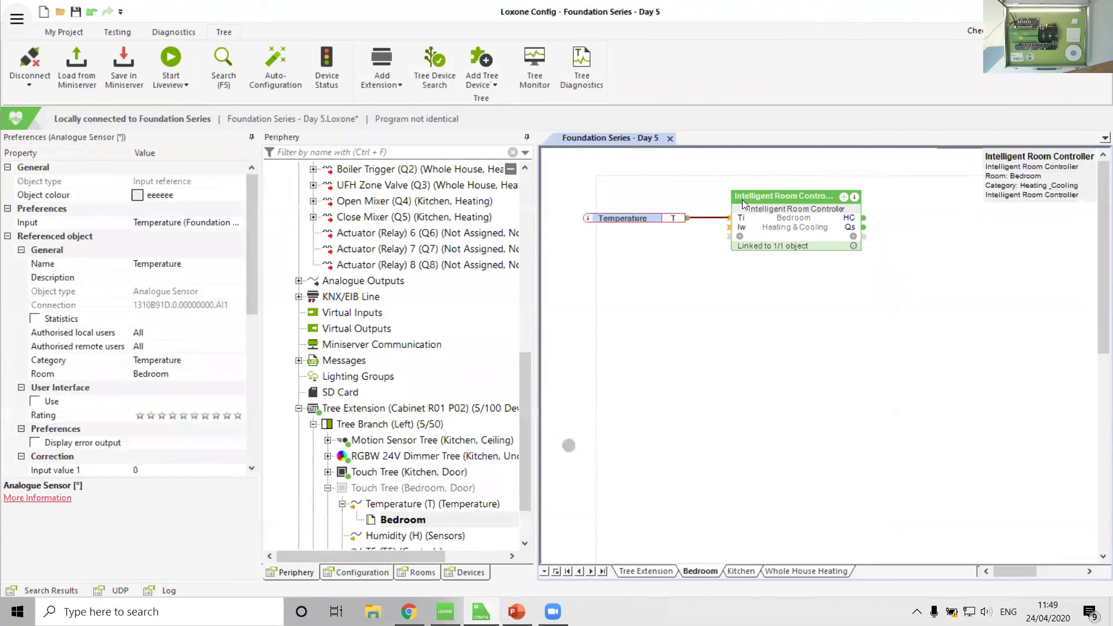
pyautogui.click(745, 299)
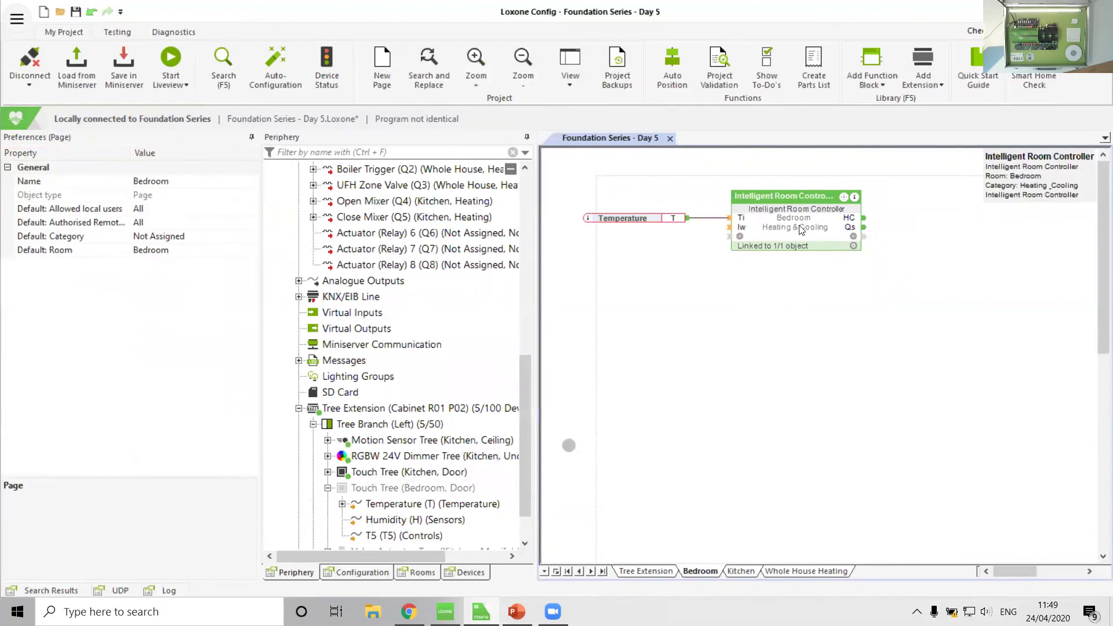
pyautogui.moveTo(803, 230); pyautogui.dragTo(847, 219)
pyautogui.click(807, 380)
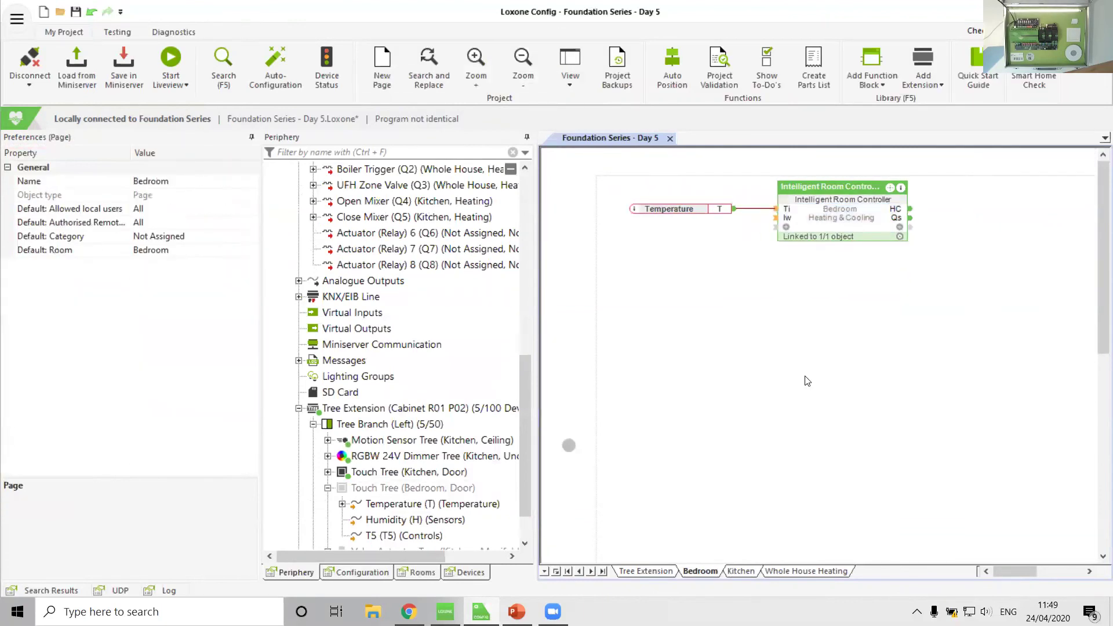
# Add a Valve Actuator Air to the Air Base Extension, placed at Radiator in the Bedroom, and connect it to the room controller's H1 output.
pyautogui.scroll(-1, 382, 482)
pyautogui.click(330, 540)
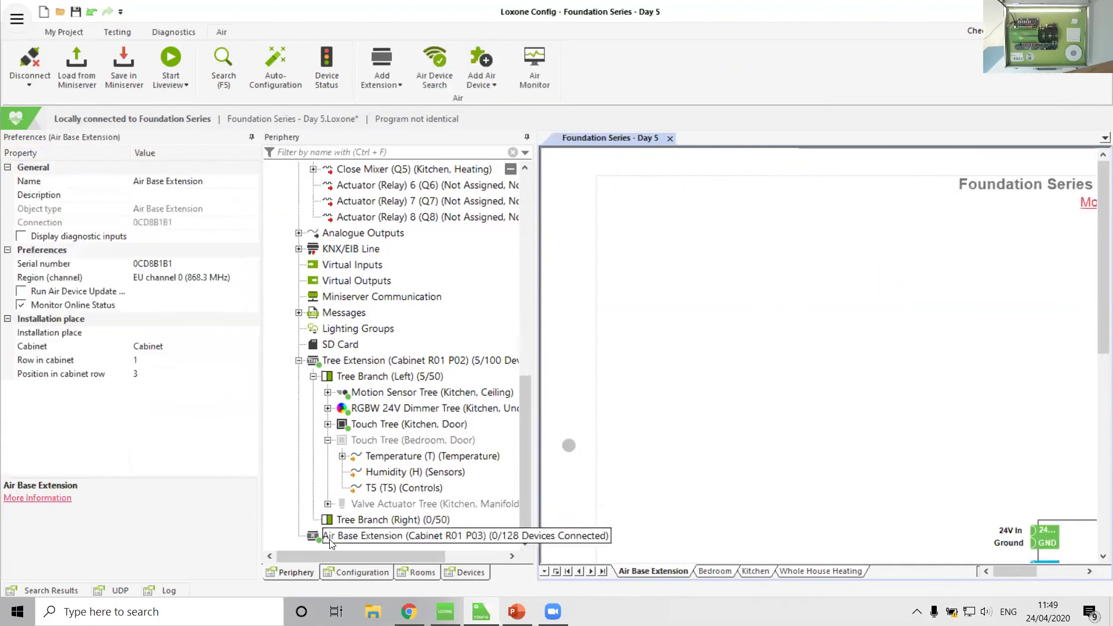
pyautogui.click(480, 75)
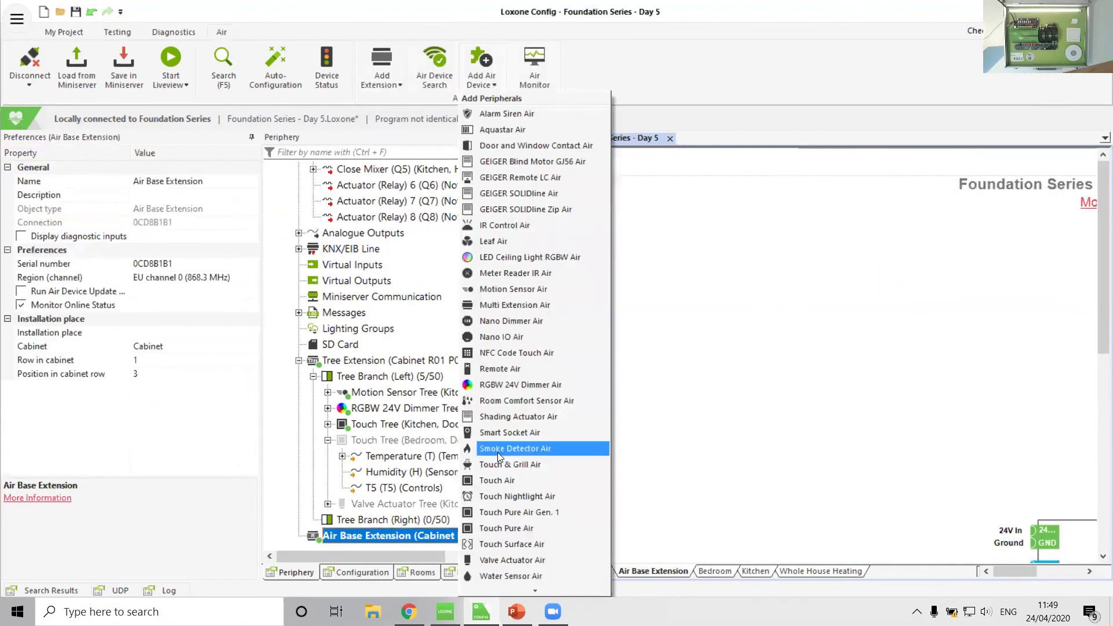
pyautogui.click(534, 560)
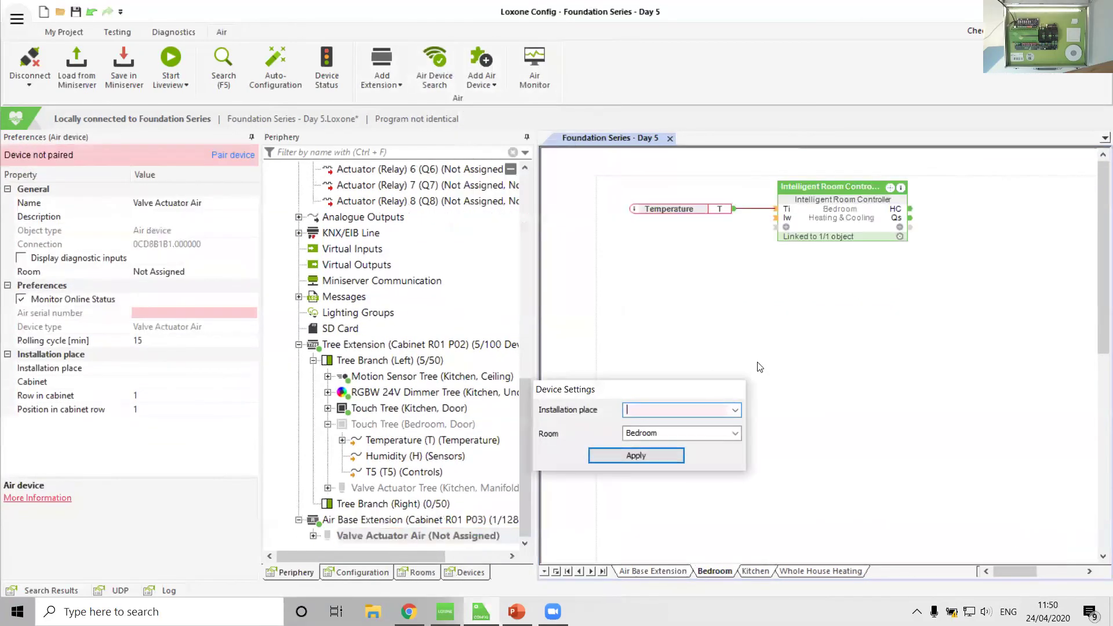
pyautogui.write('Radiator')
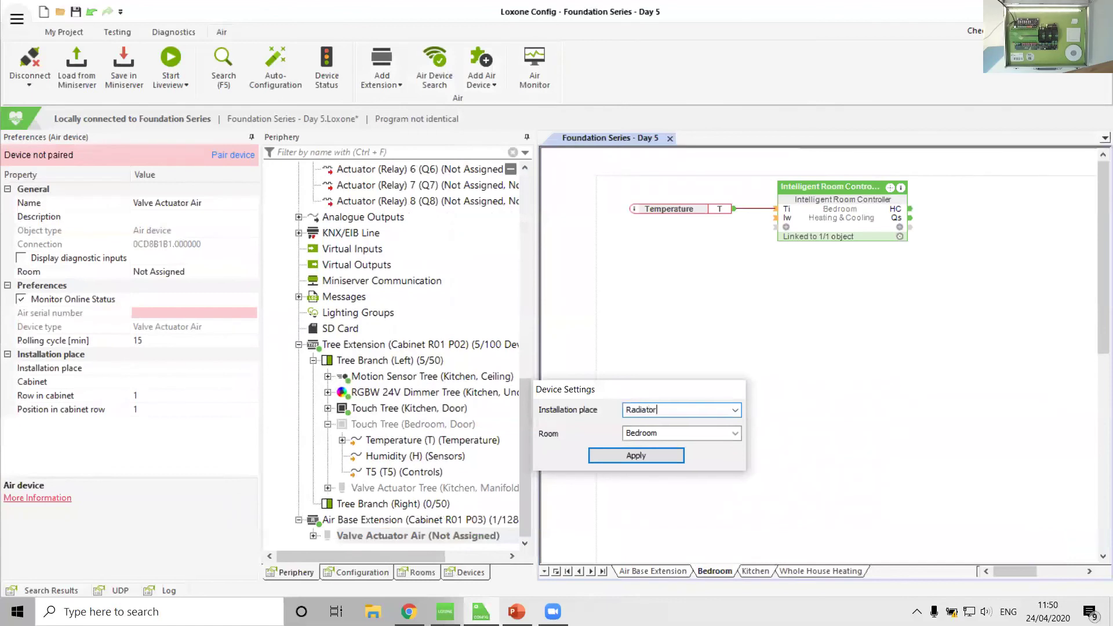
pyautogui.press('Return')
pyautogui.moveTo(348, 547); pyautogui.dragTo(841, 216)
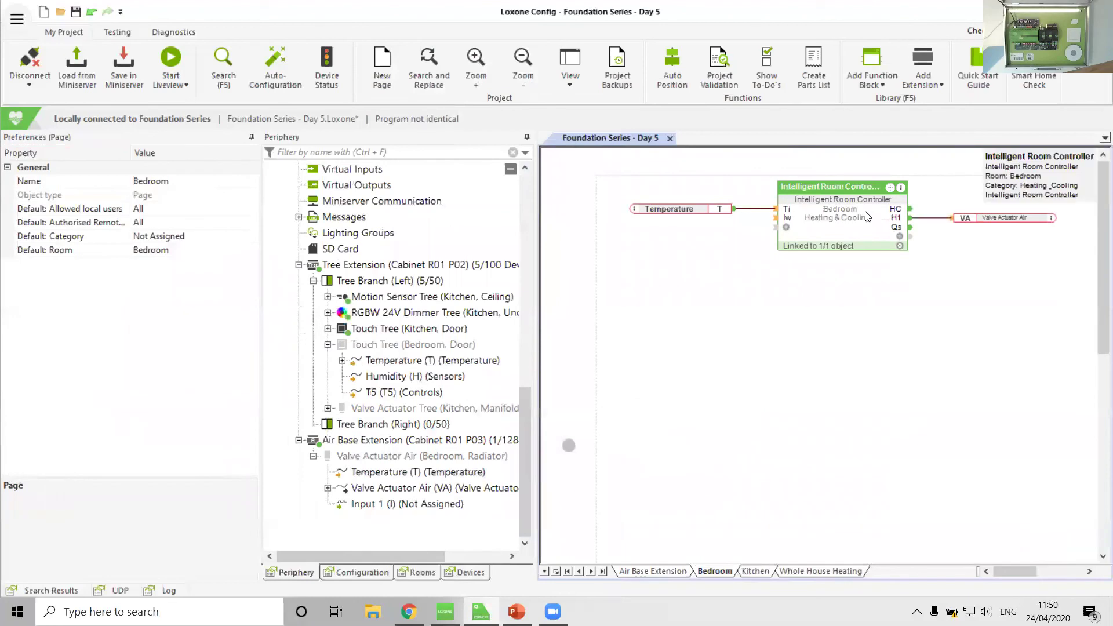
# On the Whole House Heating page, check which room controllers are assigned to the Boiler and the UFH Manifold.
pyautogui.click(811, 571)
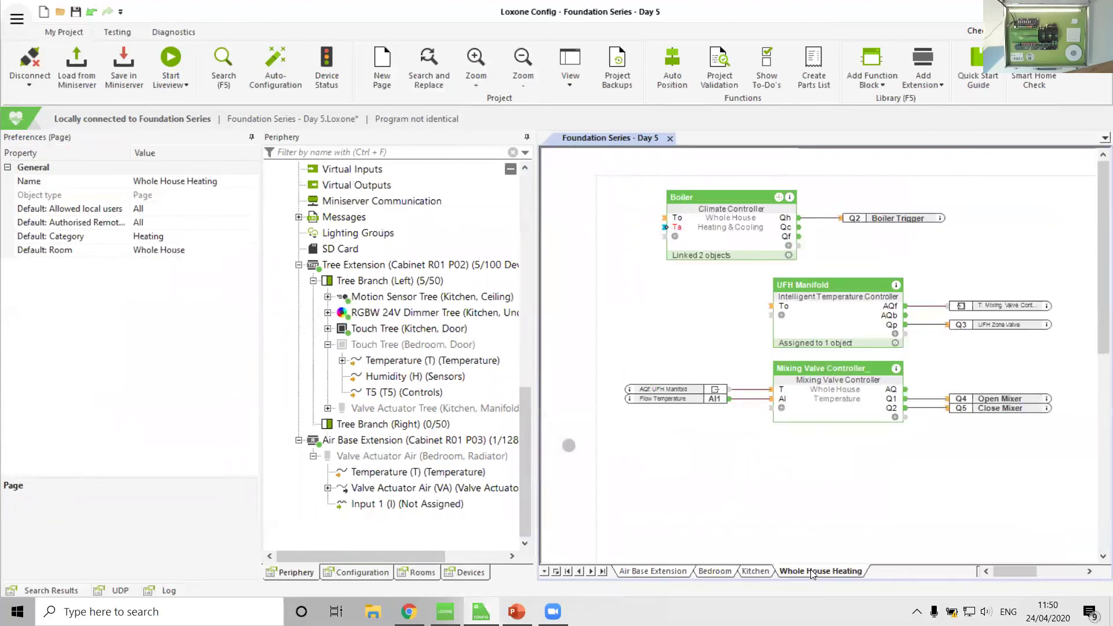
pyautogui.doubleClick(726, 241)
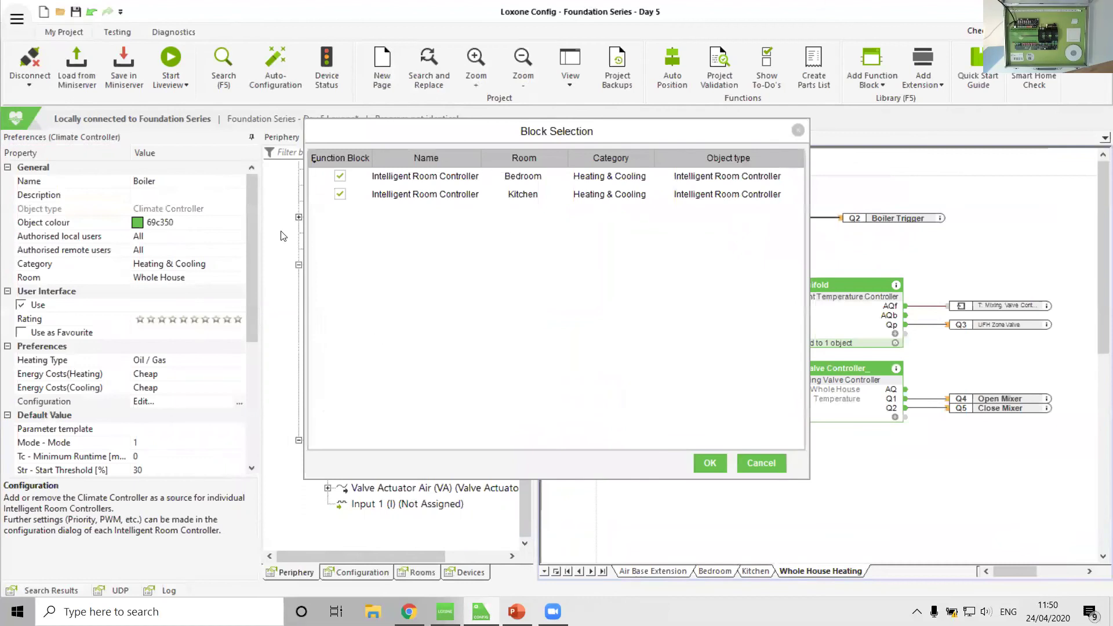
pyautogui.press('Escape')
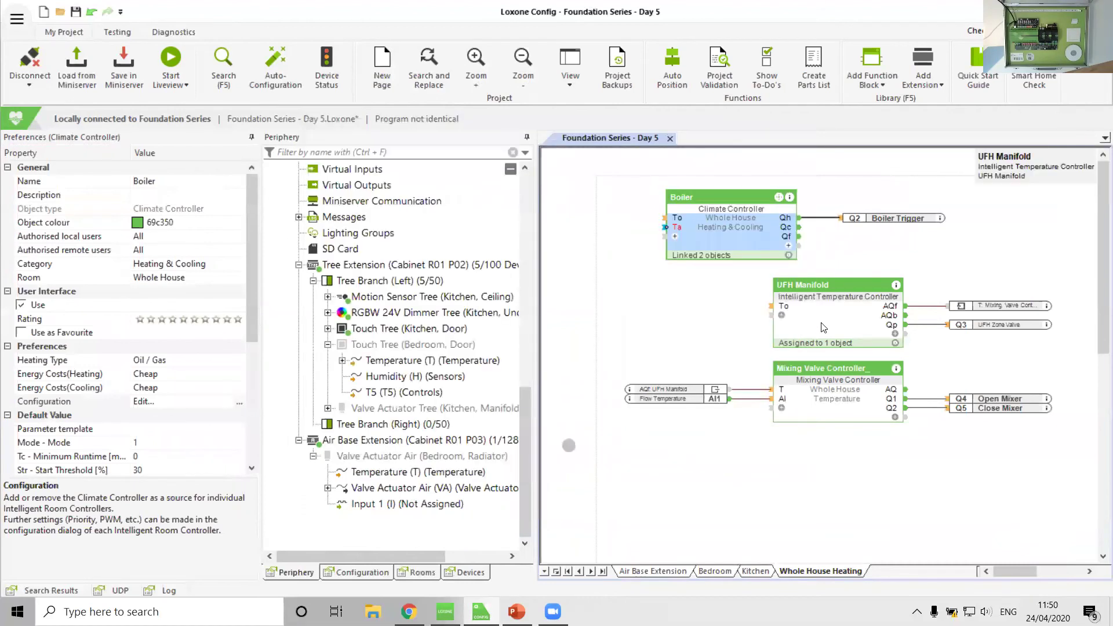
pyautogui.doubleClick(826, 324)
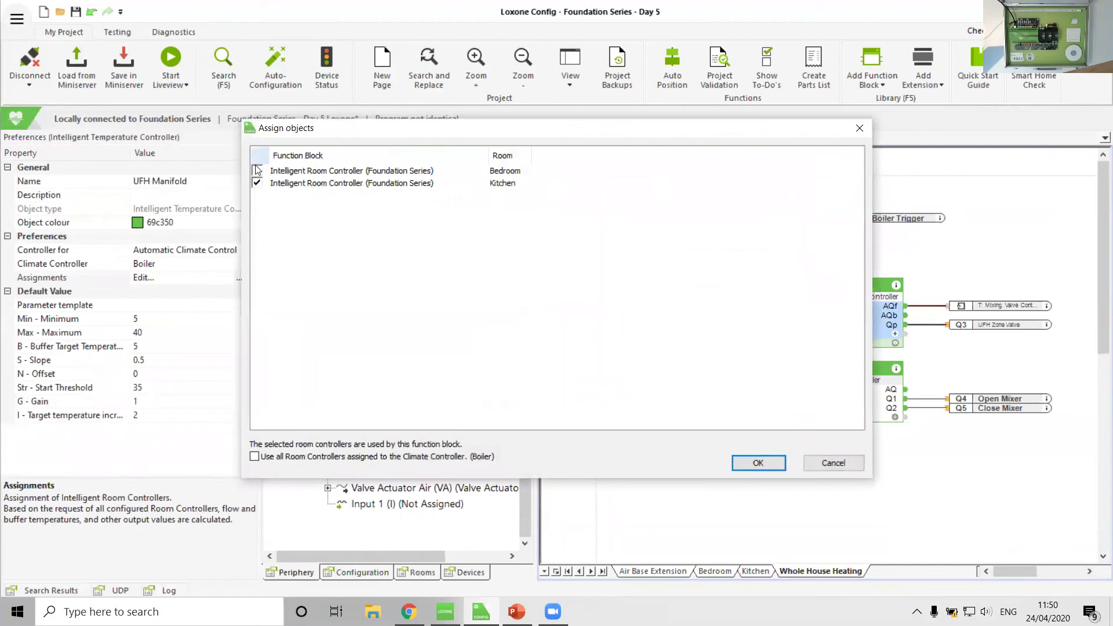
pyautogui.click(771, 460)
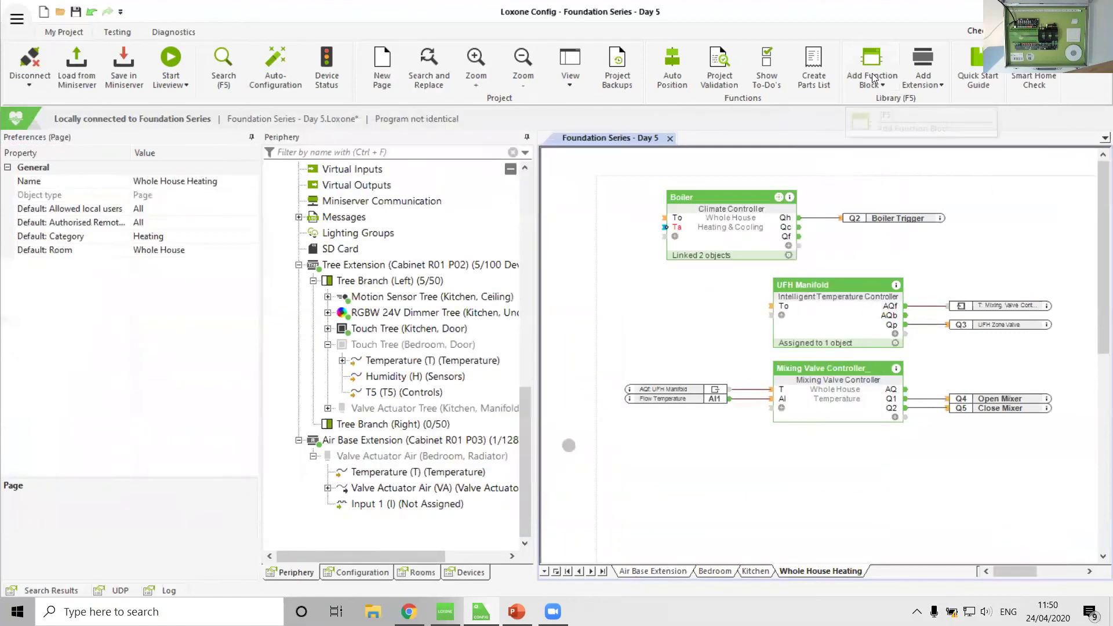
# Add an Intelligent Temperature Controller below the Mixing Valve Controller without assigning rooms and name it Radiators.
pyautogui.click(872, 63)
pyautogui.write('inte')
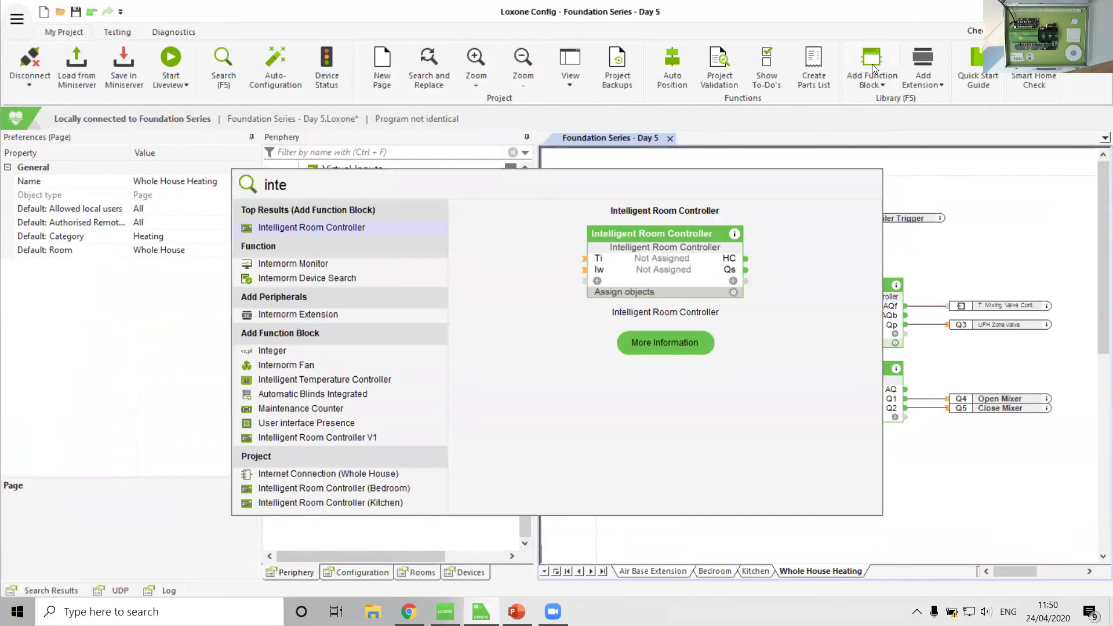
pyautogui.press('Down')
pyautogui.press('Down')
pyautogui.press('Down')
pyautogui.press('Down')
pyautogui.press('Down')
pyautogui.press('Return')
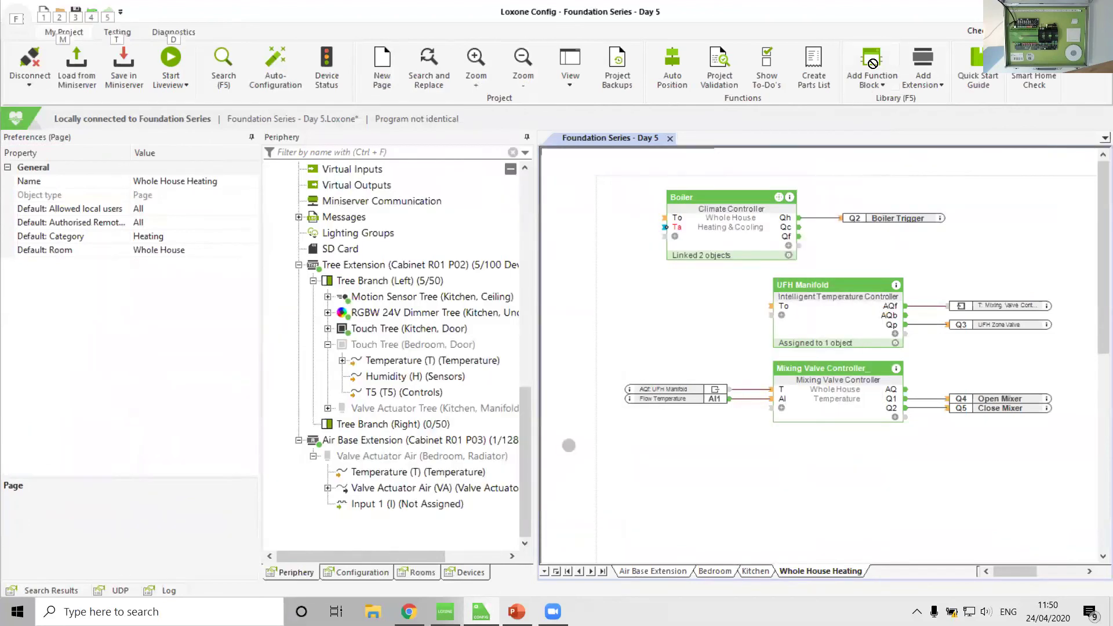
pyautogui.click(771, 429)
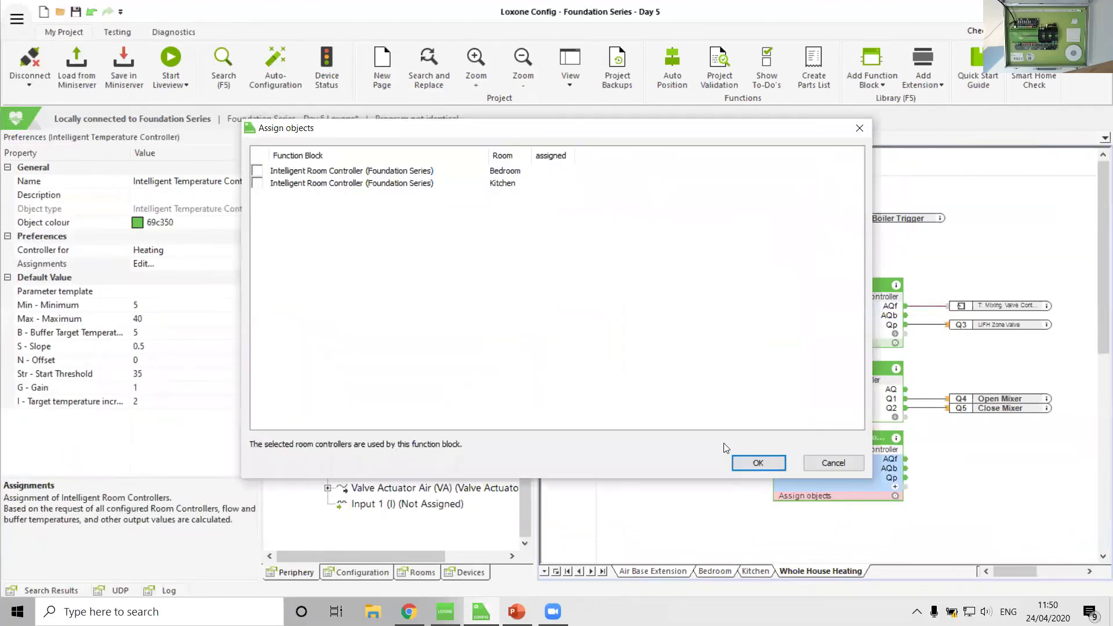
pyautogui.click(754, 462)
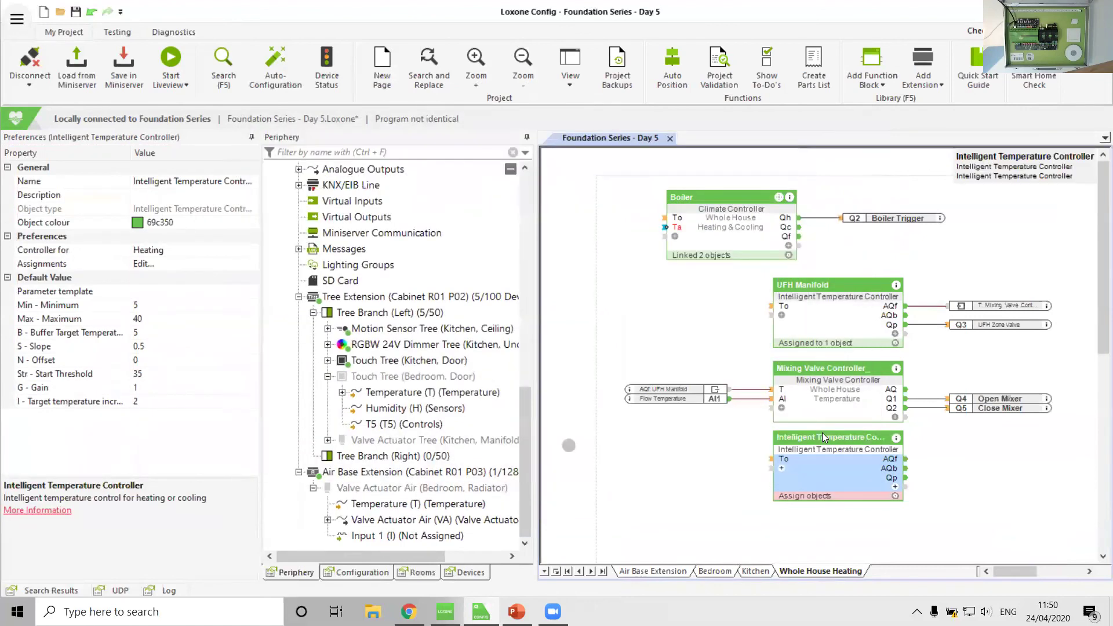
pyautogui.write('Radiators')
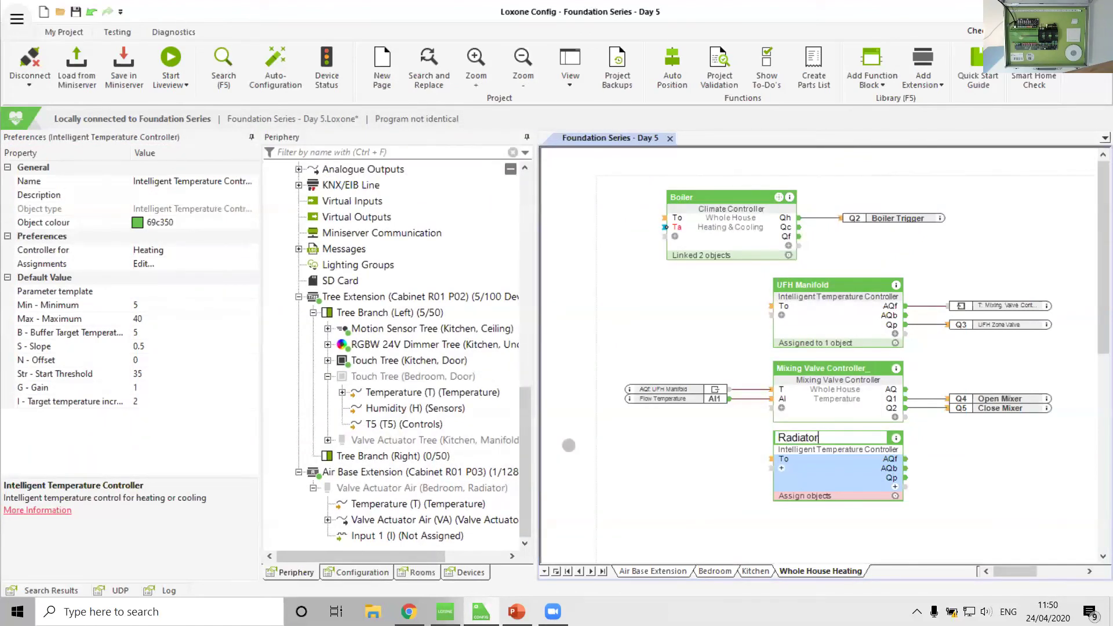
pyautogui.press('Return')
# Set the Radiators block to Automatic Climate Control with the Boiler as its climate controller.
pyautogui.click(255, 250)
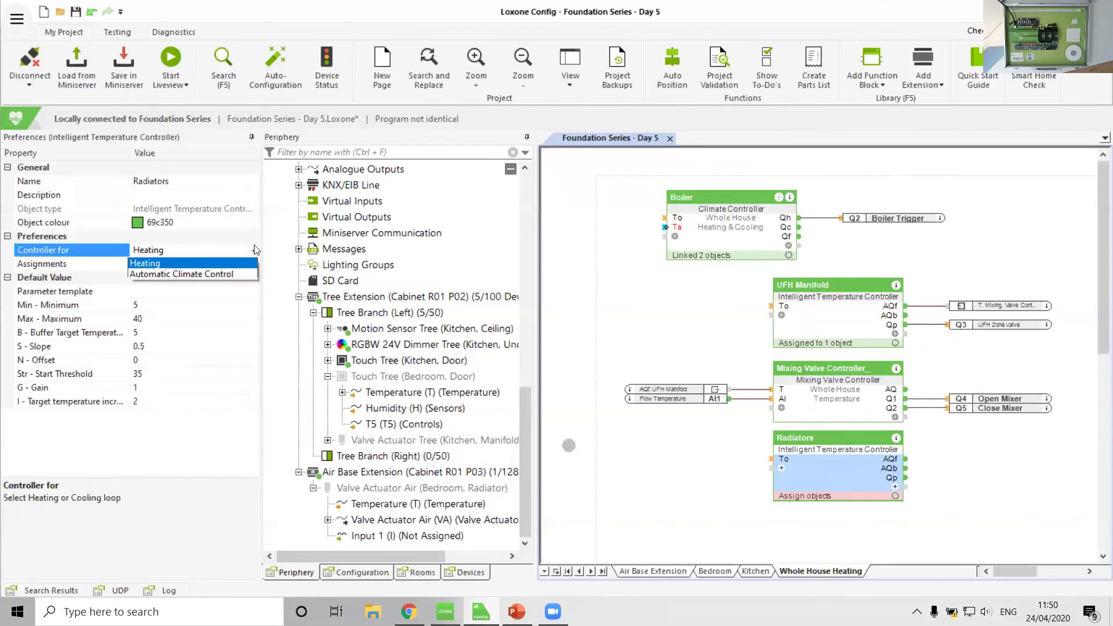
pyautogui.click(209, 285)
pyautogui.click(241, 265)
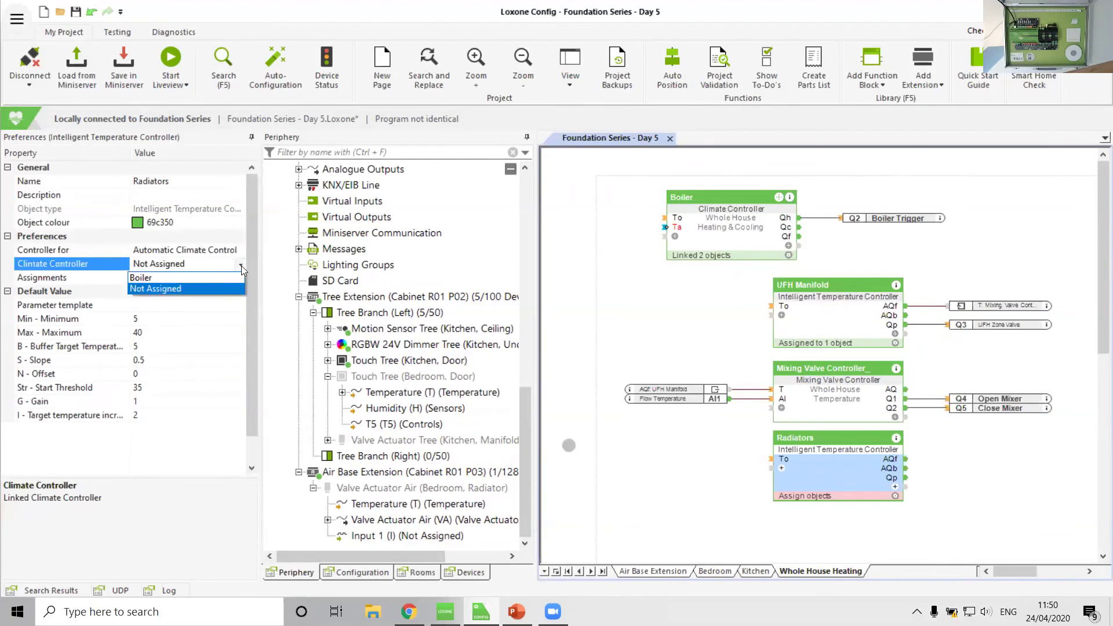
pyautogui.click(184, 278)
# Unassign the Kitchen room controller from the Radiators block, keeping only the Bedroom one.
pyautogui.doubleClick(832, 464)
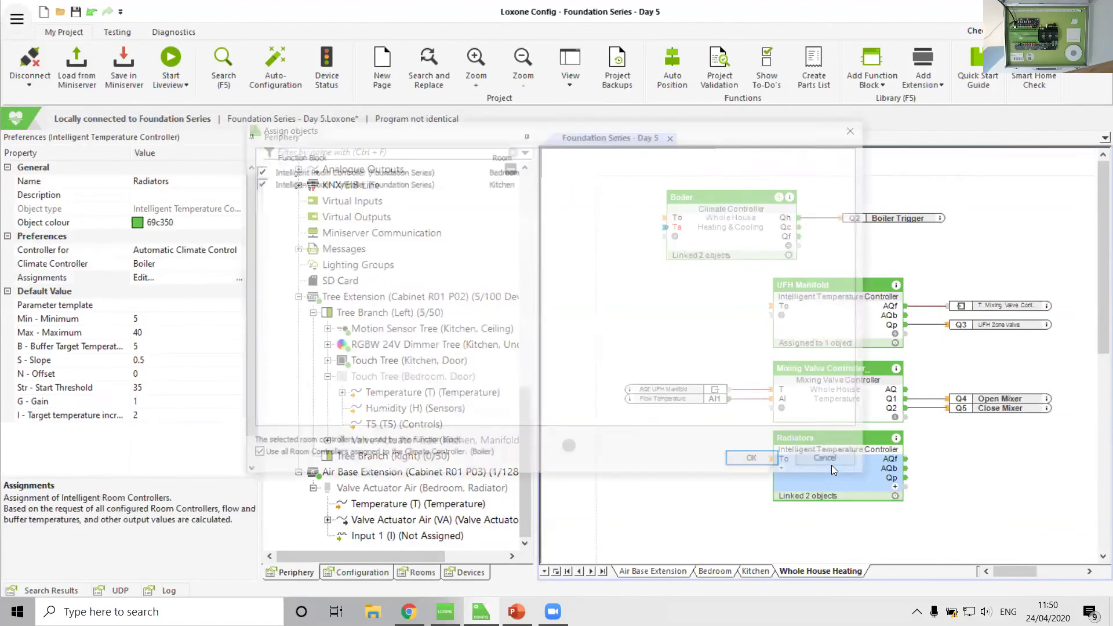
pyautogui.click(256, 184)
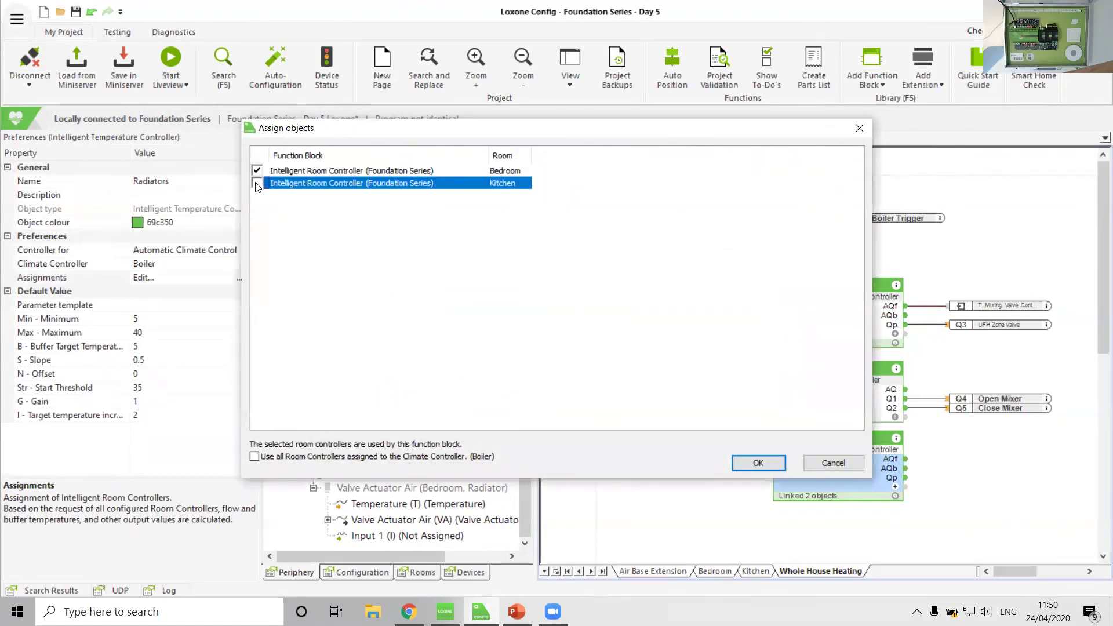
pyautogui.click(759, 462)
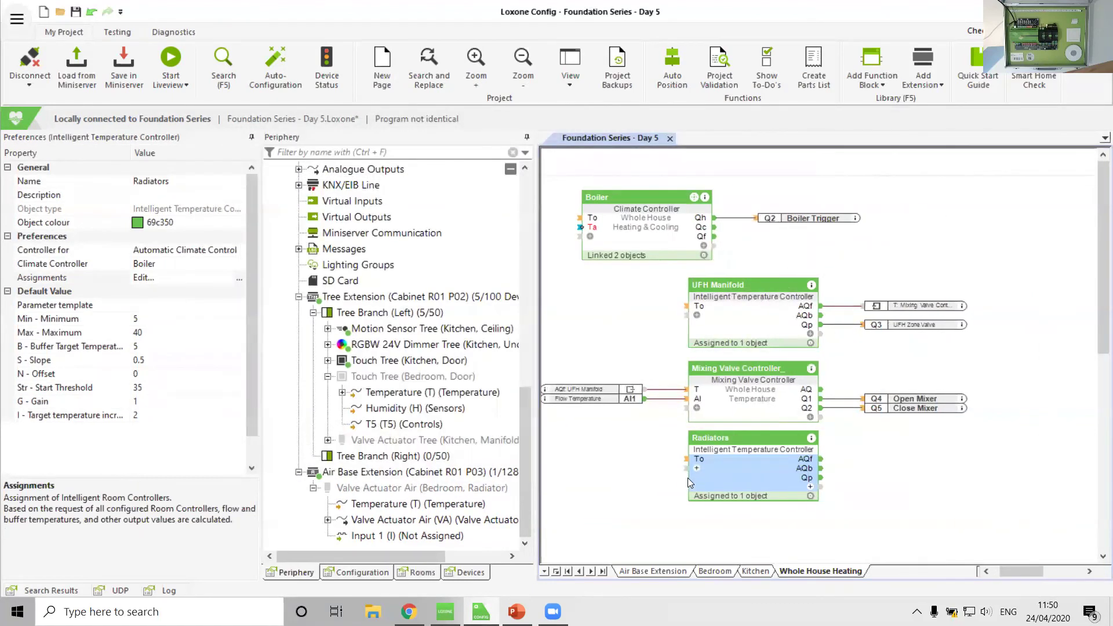
# Rename the Miniserver's relay output Q6 to Radiator Zone Valve.
pyautogui.scroll(5, 364, 321)
pyautogui.click(376, 392)
pyautogui.click(378, 393)
pyautogui.write('Radi')
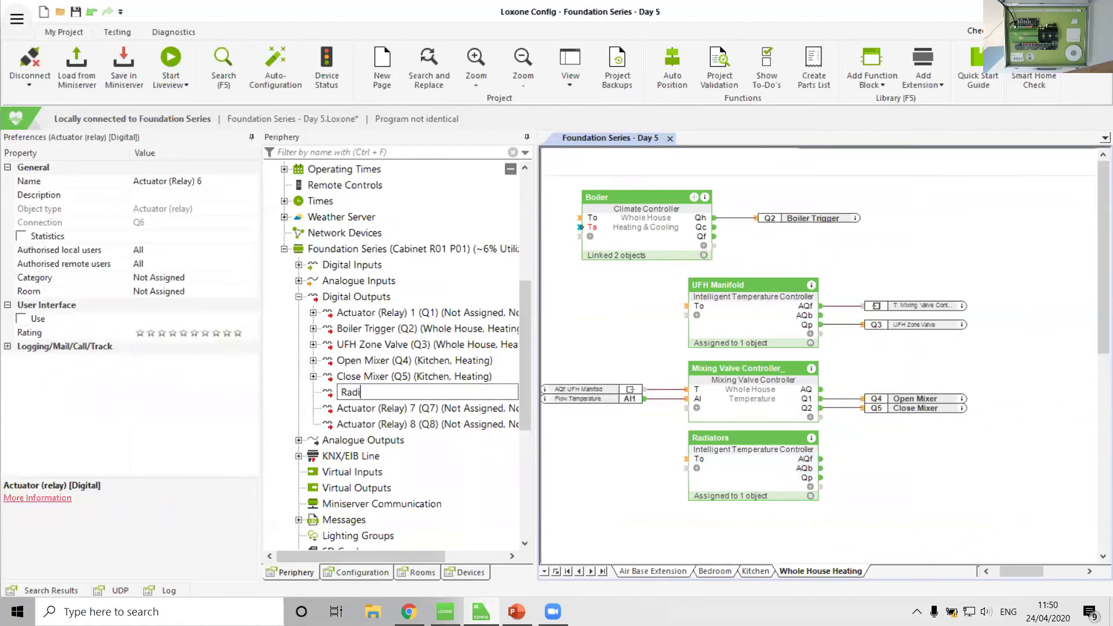
pyautogui.write('ator Zone Valve')
pyautogui.press('Return')
# Connect Radiator Zone Valve to the Radiators block's Qp output and align the Boiler block directly above the UFH Manifold.
pyautogui.moveTo(429, 392); pyautogui.dragTo(826, 487)
pyautogui.click(637, 502)
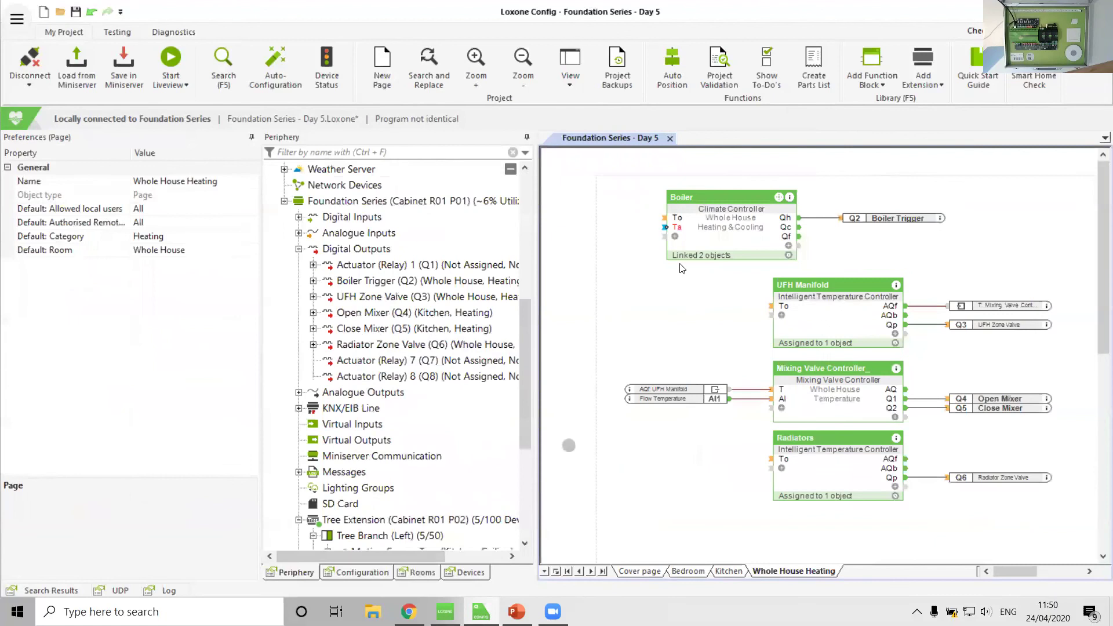
pyautogui.moveTo(734, 239); pyautogui.dragTo(841, 251)
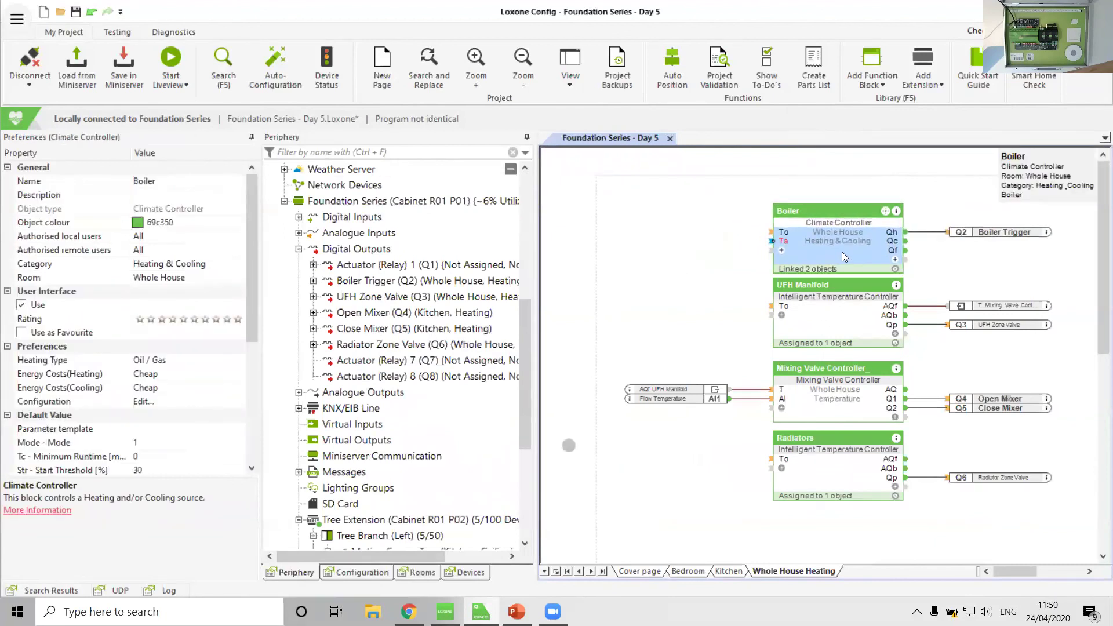
pyautogui.click(716, 283)
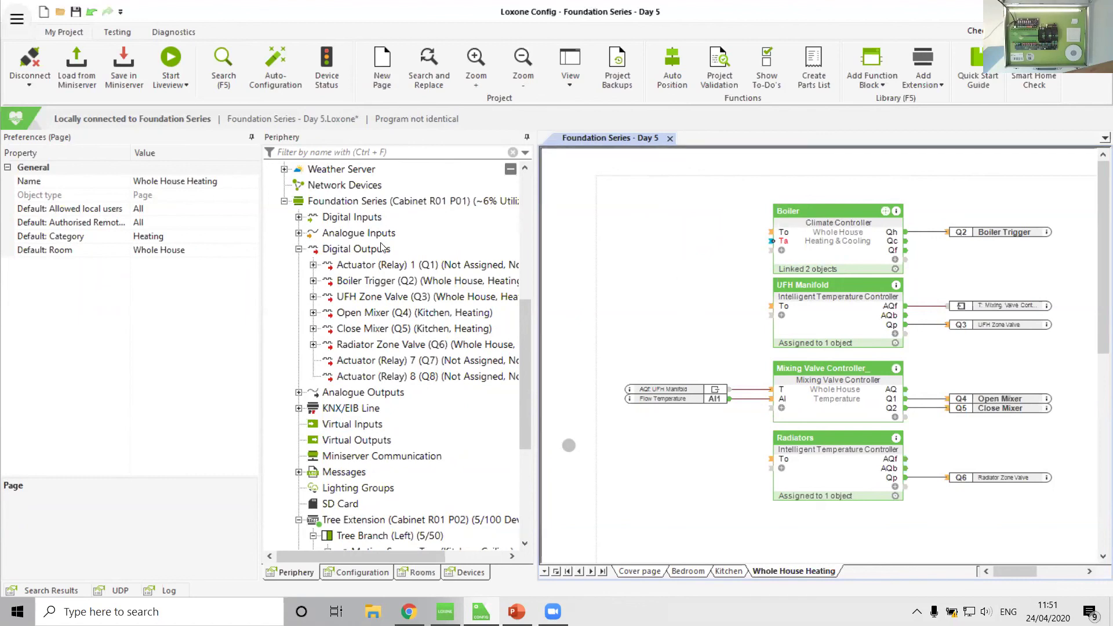
# Examine the Bathroom's Room Size setting in the project's room list and the UFH Manifold's properties.
pyautogui.scroll(7, 378, 246)
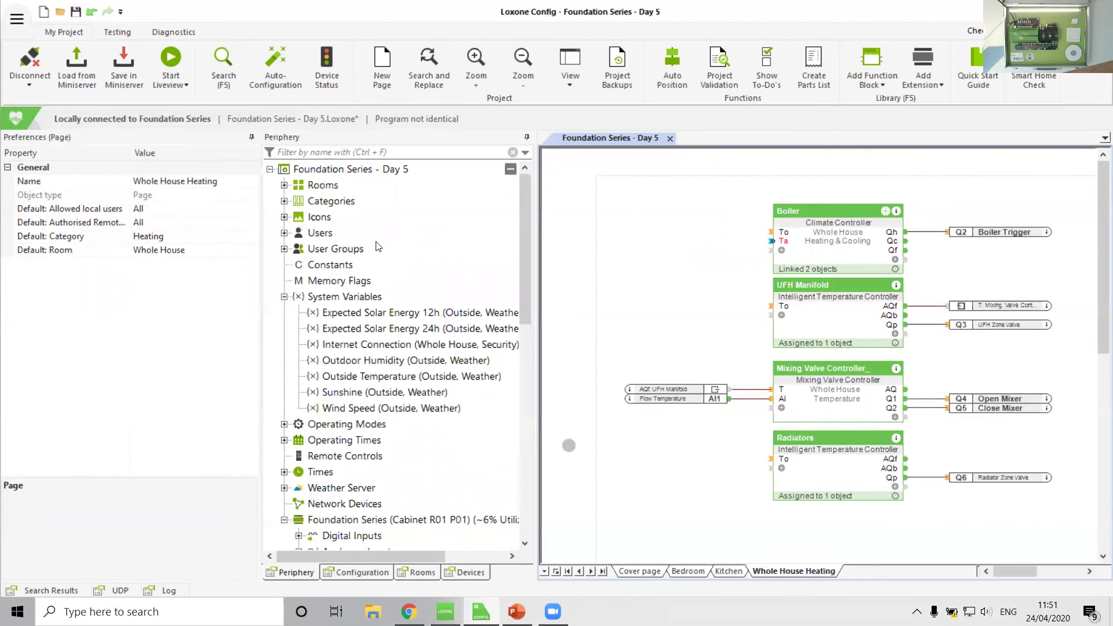
pyautogui.click(284, 185)
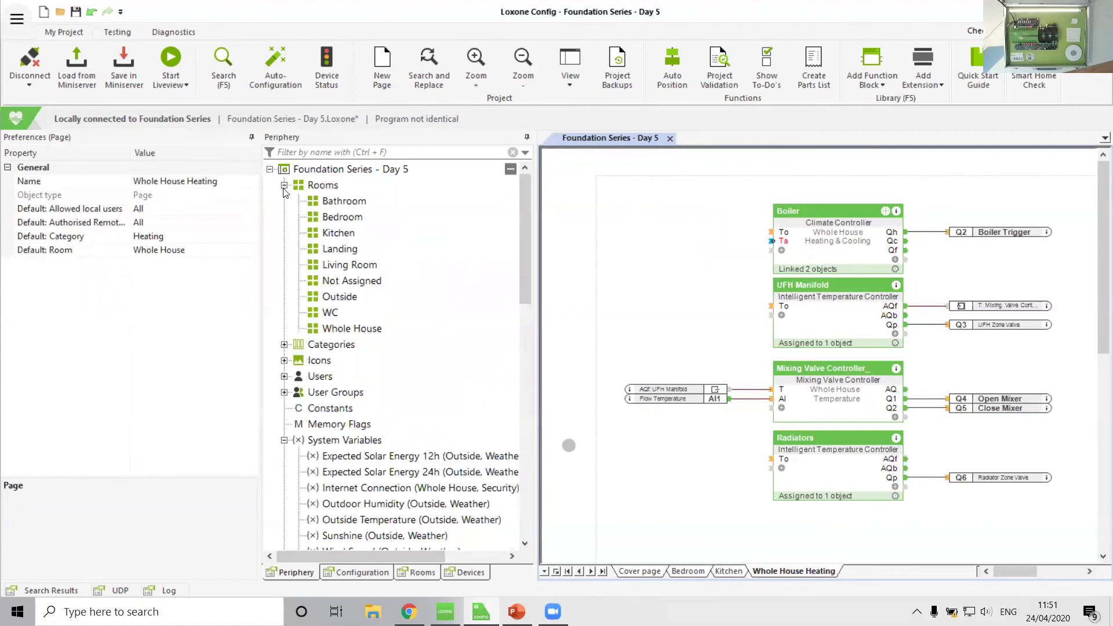
pyautogui.click(341, 203)
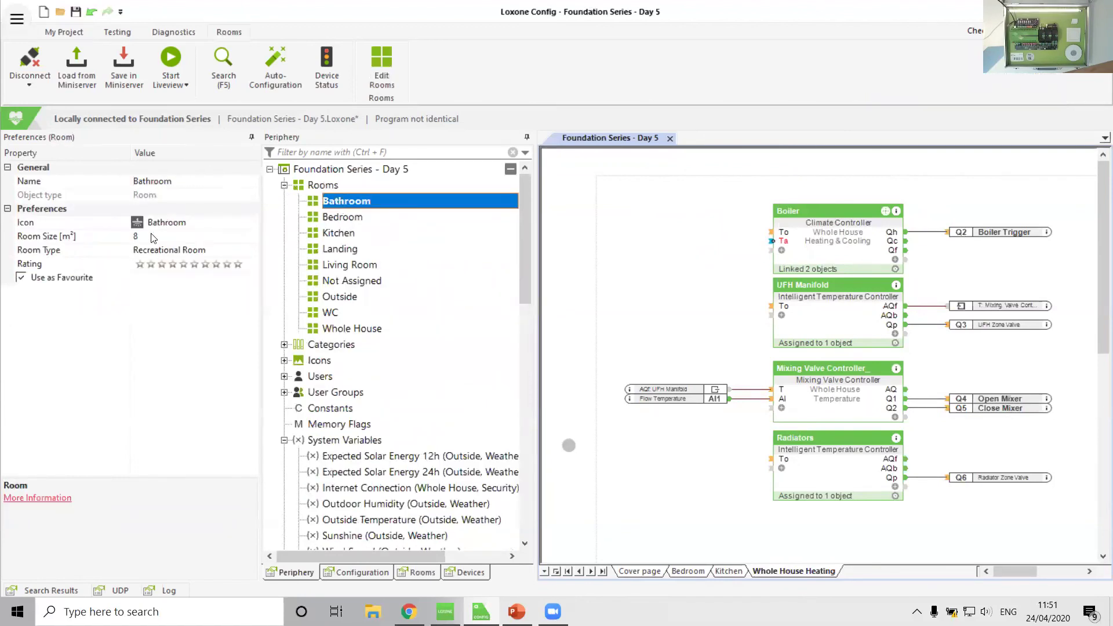
pyautogui.click(124, 237)
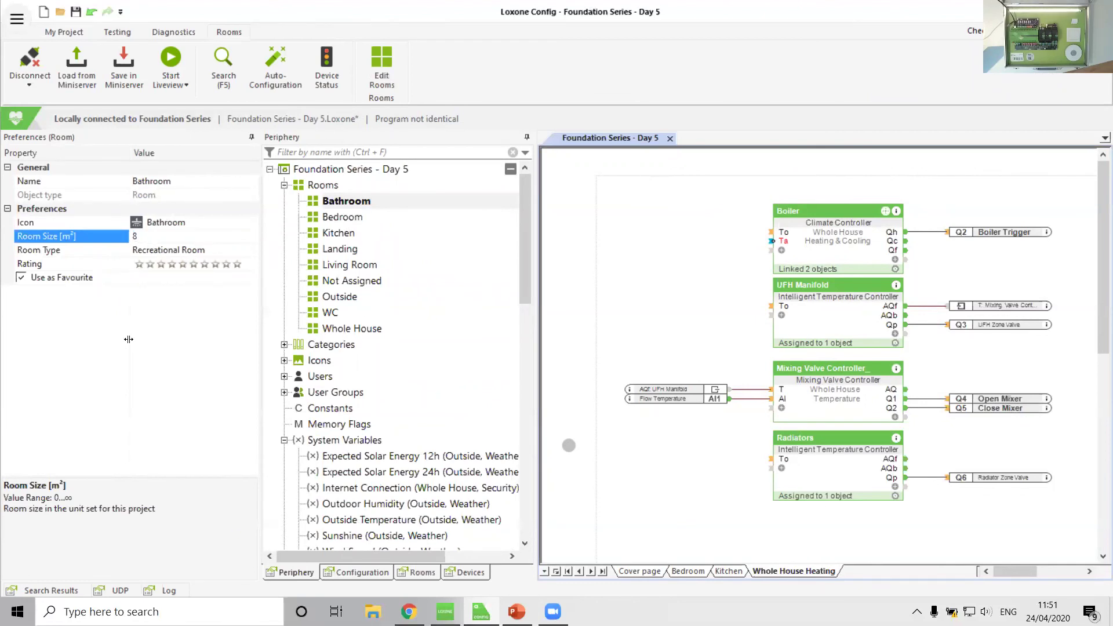
pyautogui.click(833, 328)
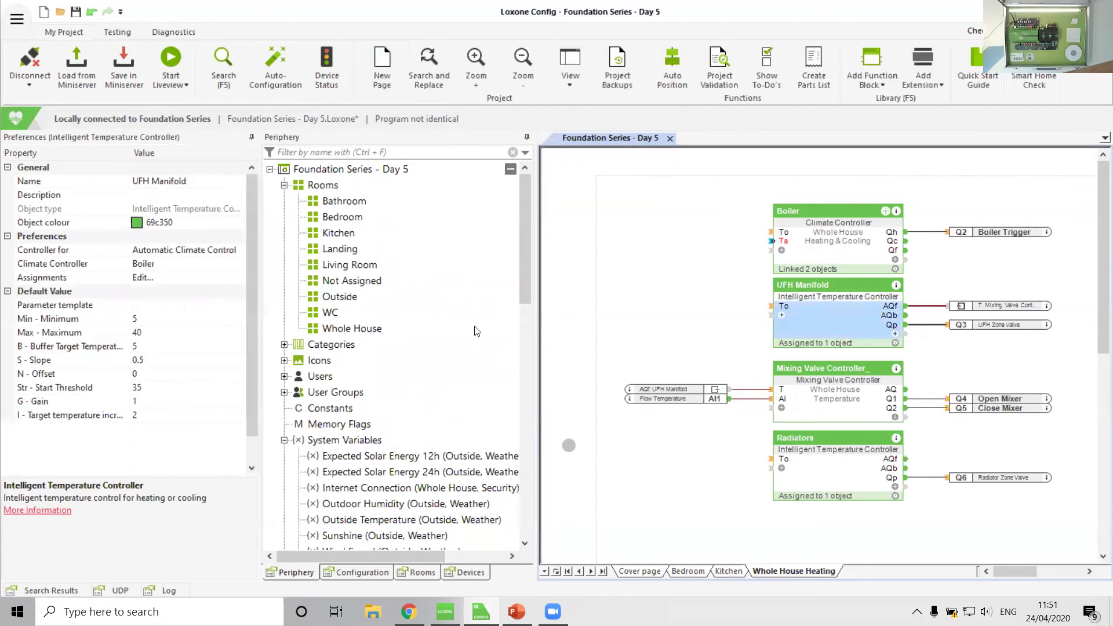
pyautogui.click(621, 309)
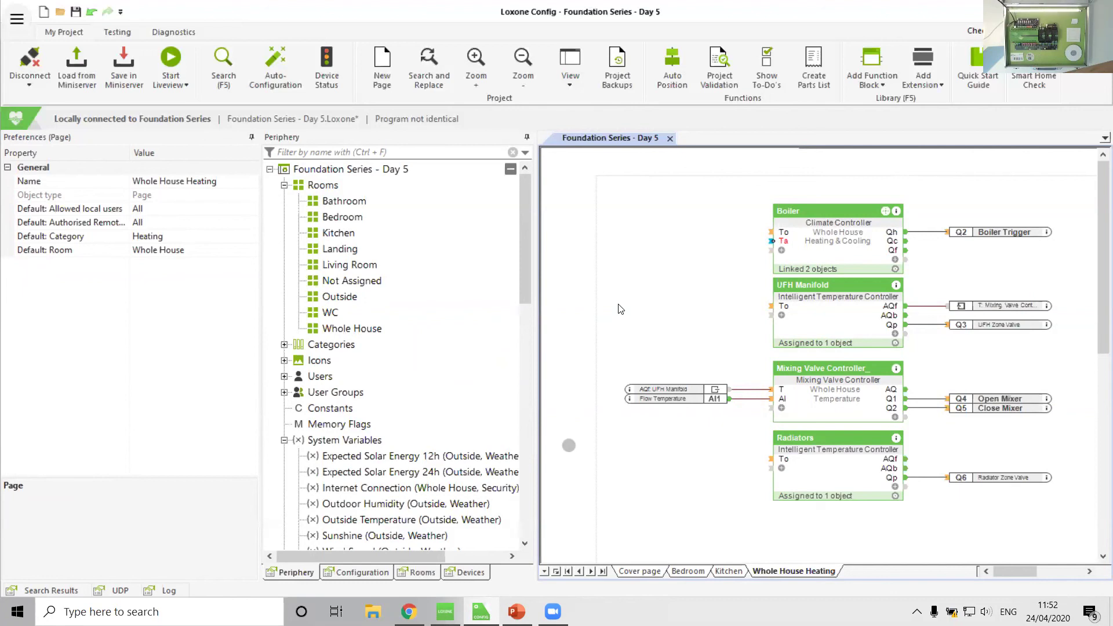
# Switch to the Loxone app, leave the Kitchen climate view and connect to the Loxone UK Basecamp Miniserver.
pyautogui.click(445, 611)
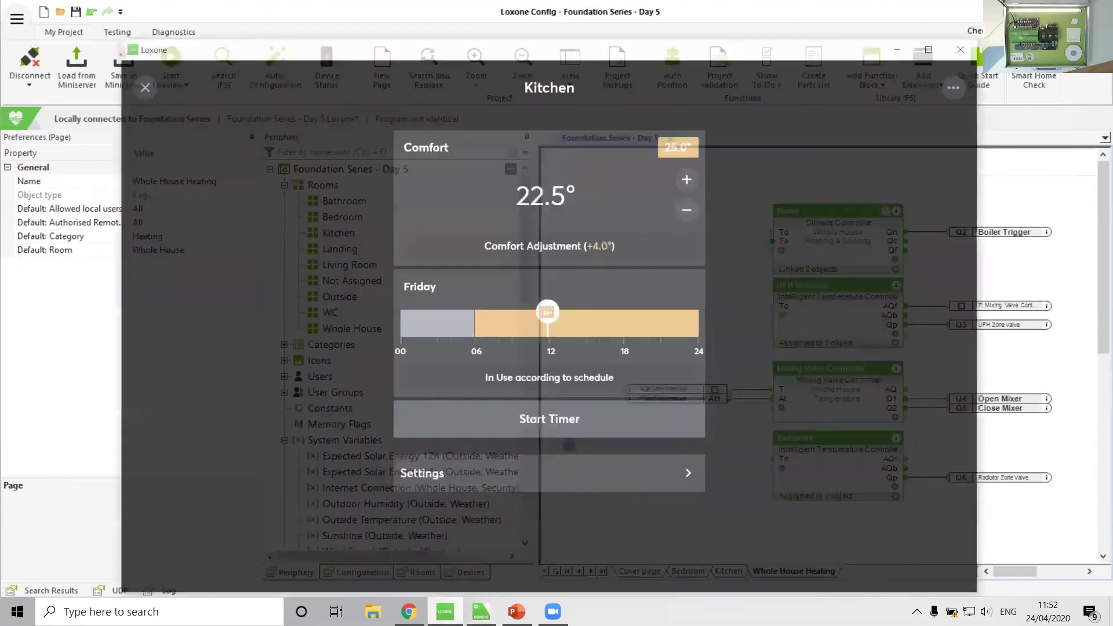
pyautogui.click(124, 52)
pyautogui.click(125, 53)
pyautogui.click(125, 54)
pyautogui.click(472, 353)
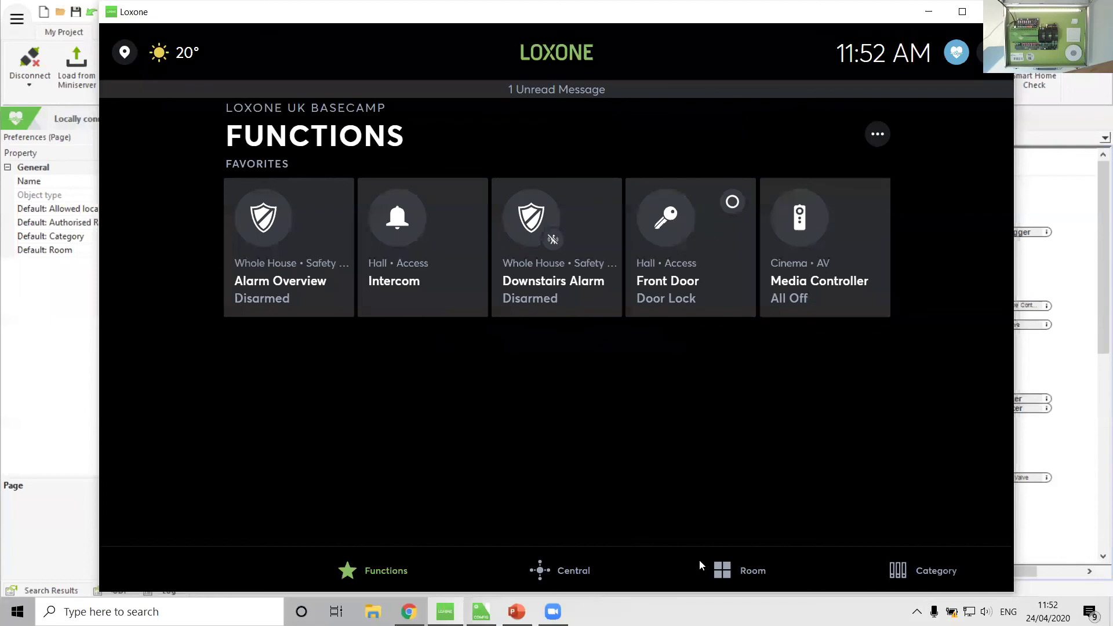
# View the Cinema room's temperature control and schedule, and return to the room overview.
pyautogui.click(719, 571)
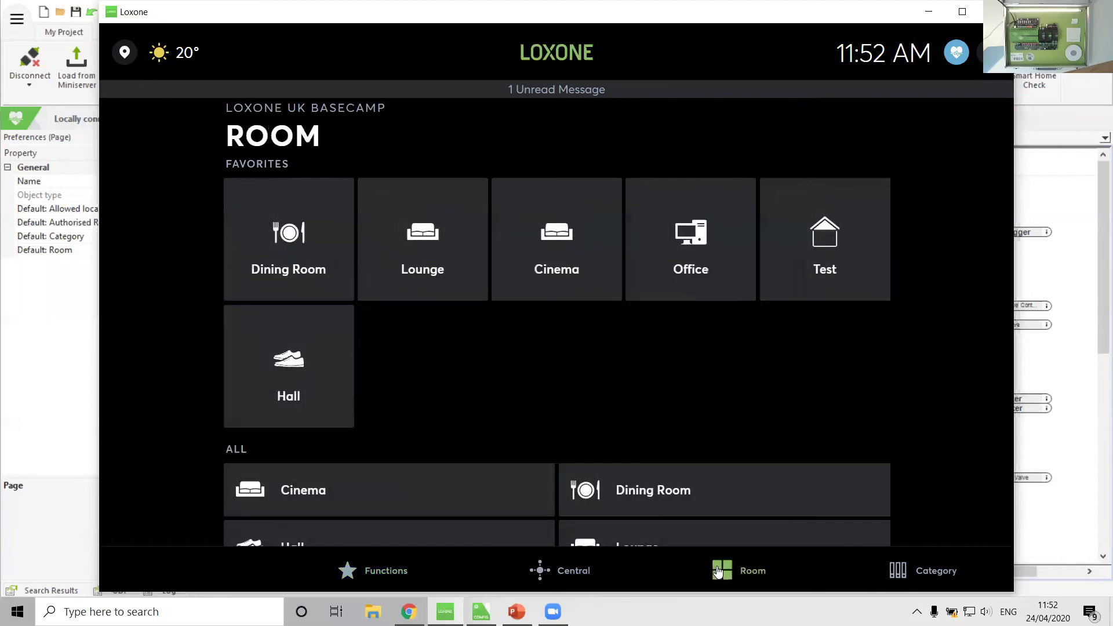
pyautogui.click(589, 288)
pyautogui.click(423, 273)
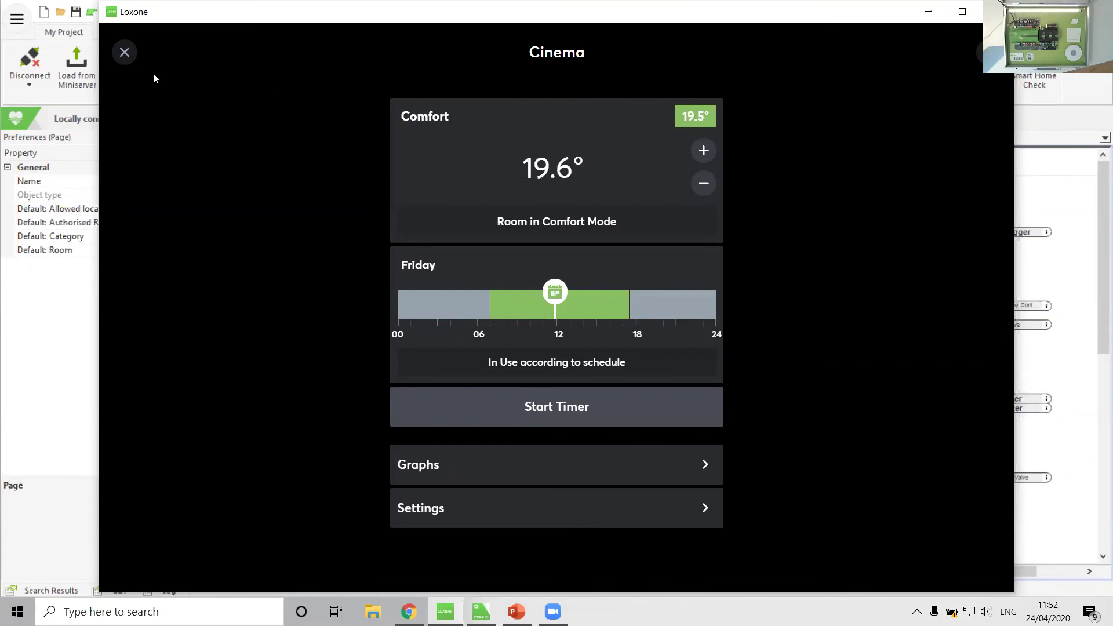
pyautogui.click(129, 61)
pyautogui.click(127, 61)
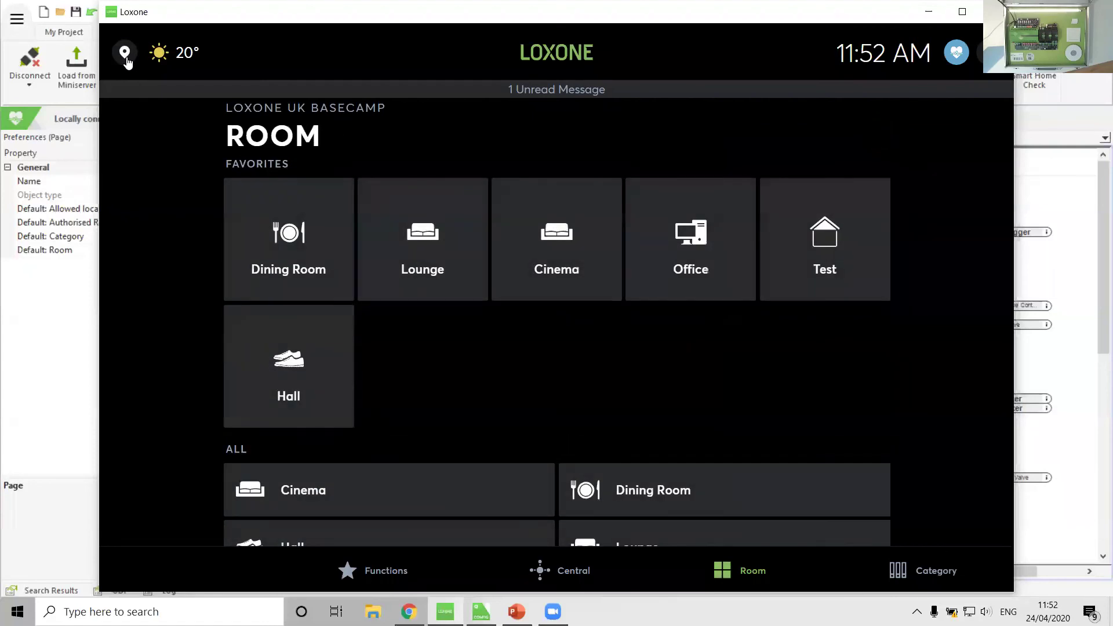
# Connect the Loxone app to the Foundation Series Miniserver, and collapse System Variables in the Loxone Config project tree.
pyautogui.click(125, 55)
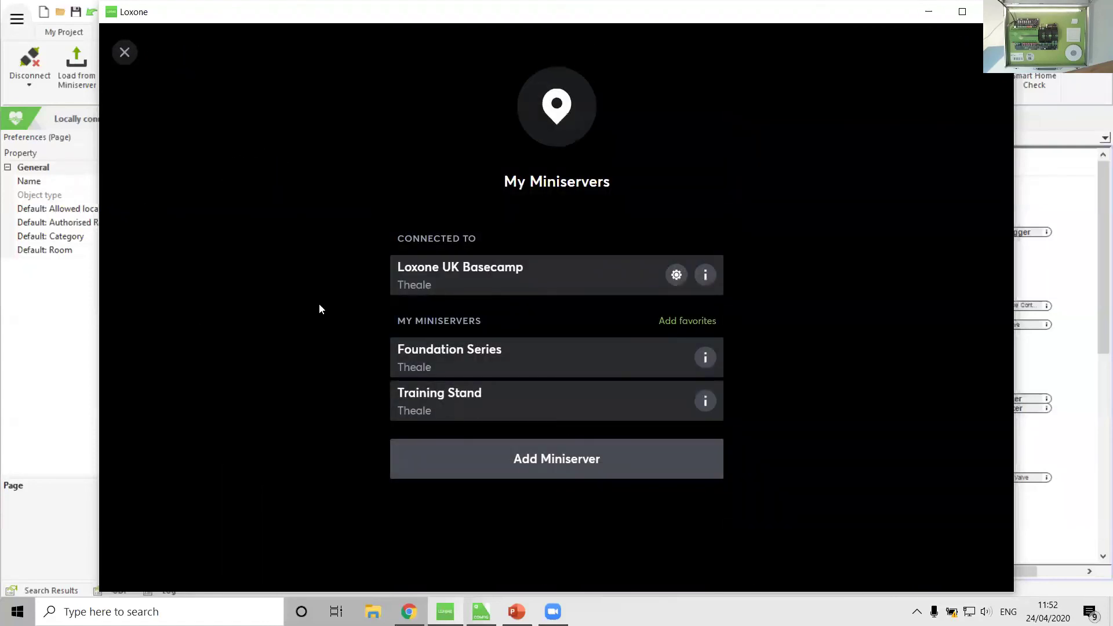
pyautogui.click(484, 355)
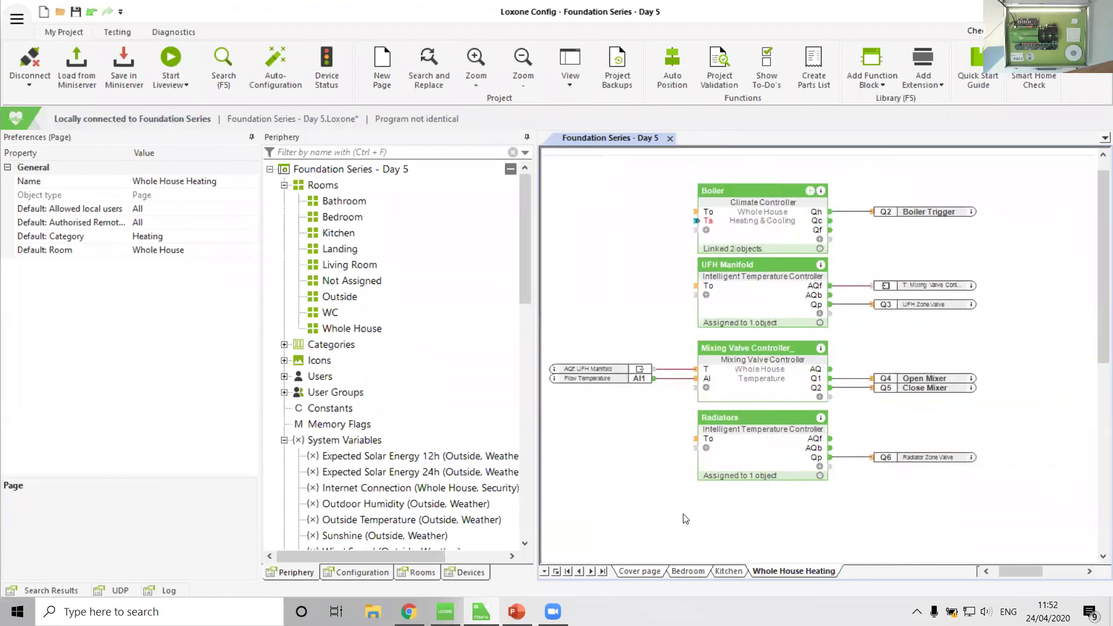
pyautogui.click(285, 440)
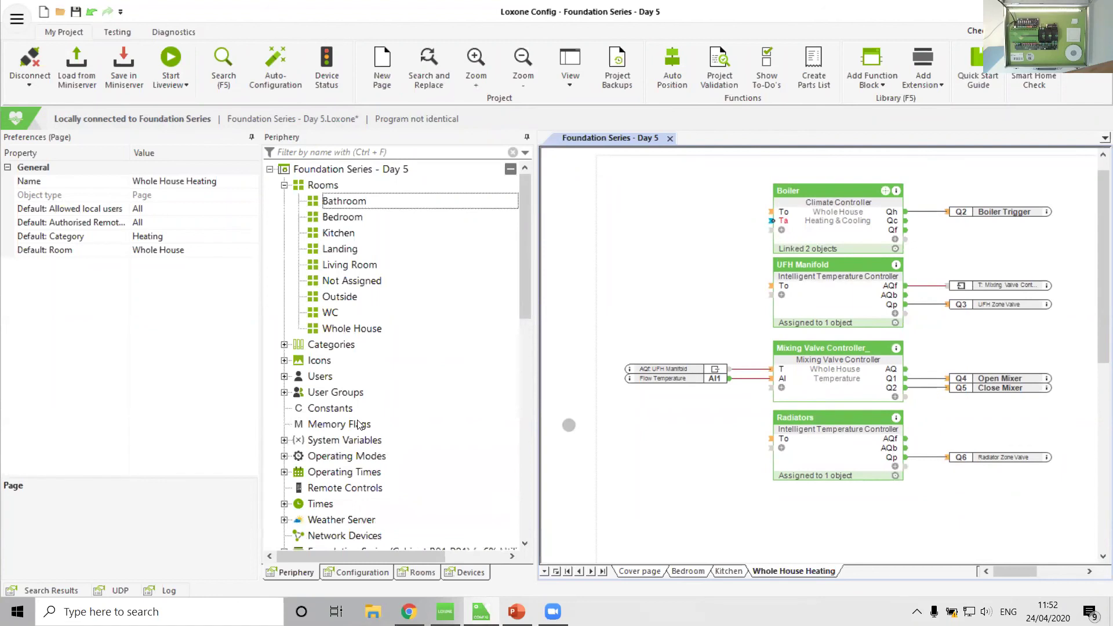
# Switch to PowerPoint, present the slides from the heating system diagram through Setting Temperatures to The effect of motion, and end the show.
pyautogui.click(516, 612)
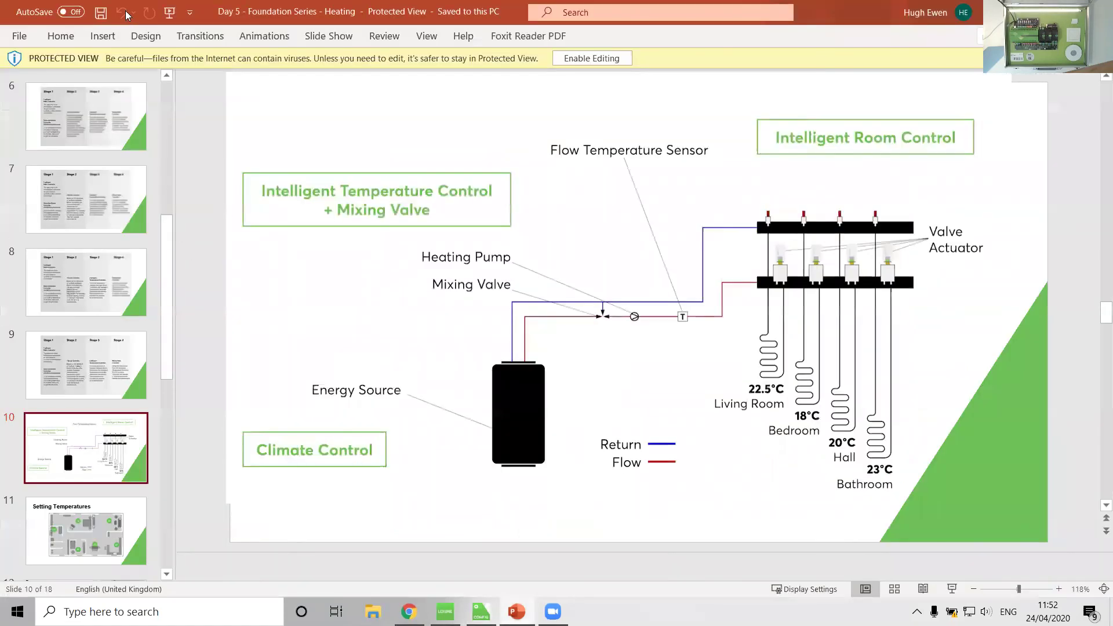
pyautogui.click(317, 37)
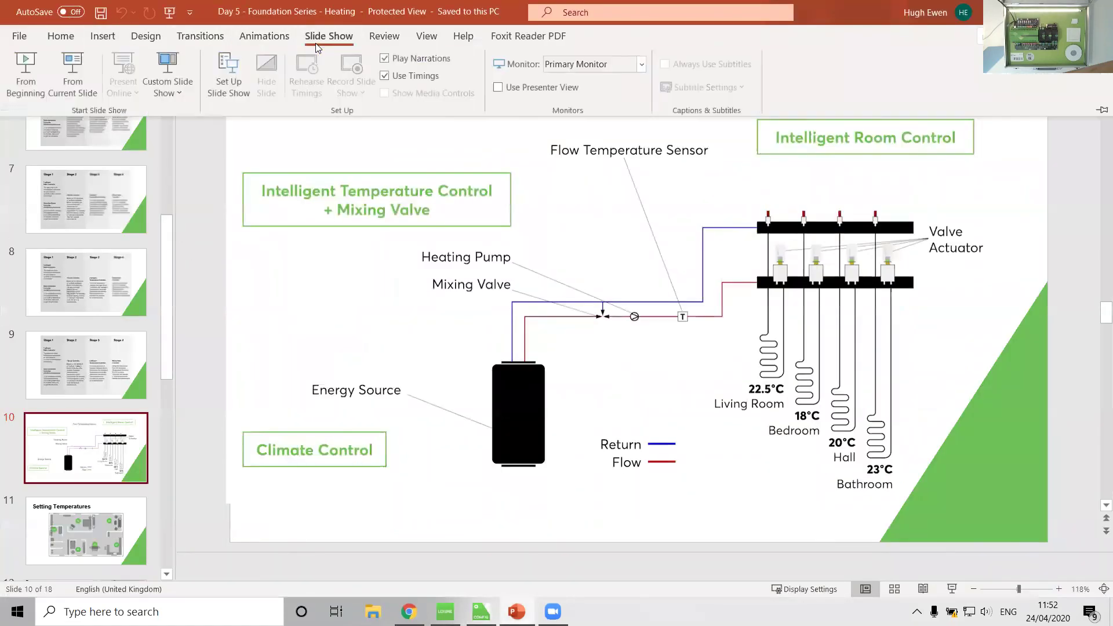
pyautogui.click(73, 71)
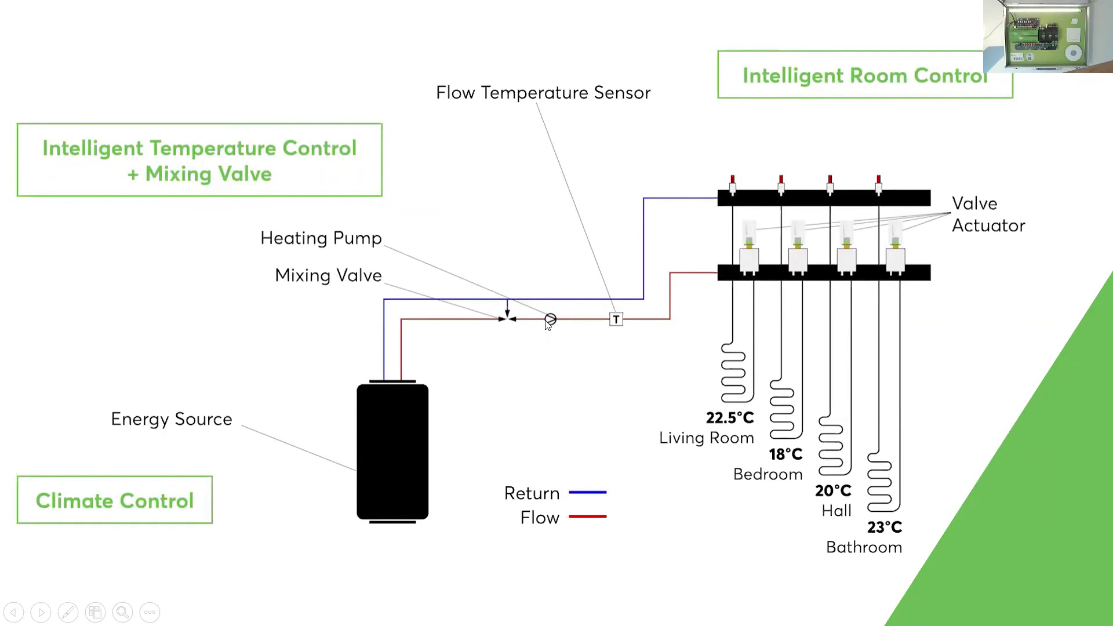
pyautogui.press('Right')
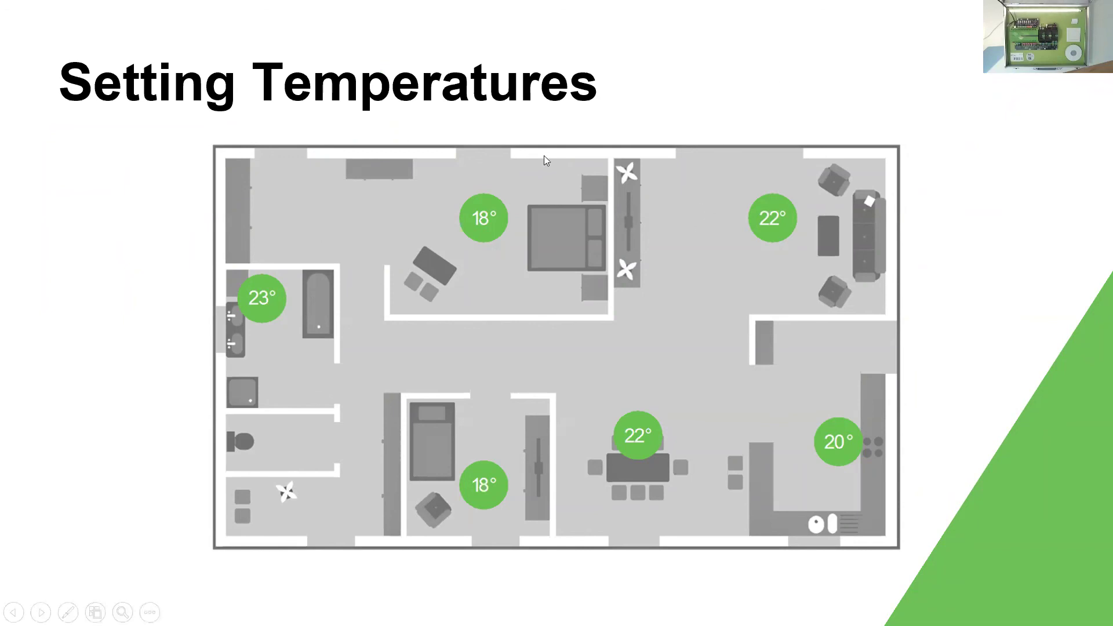
pyautogui.click(819, 561)
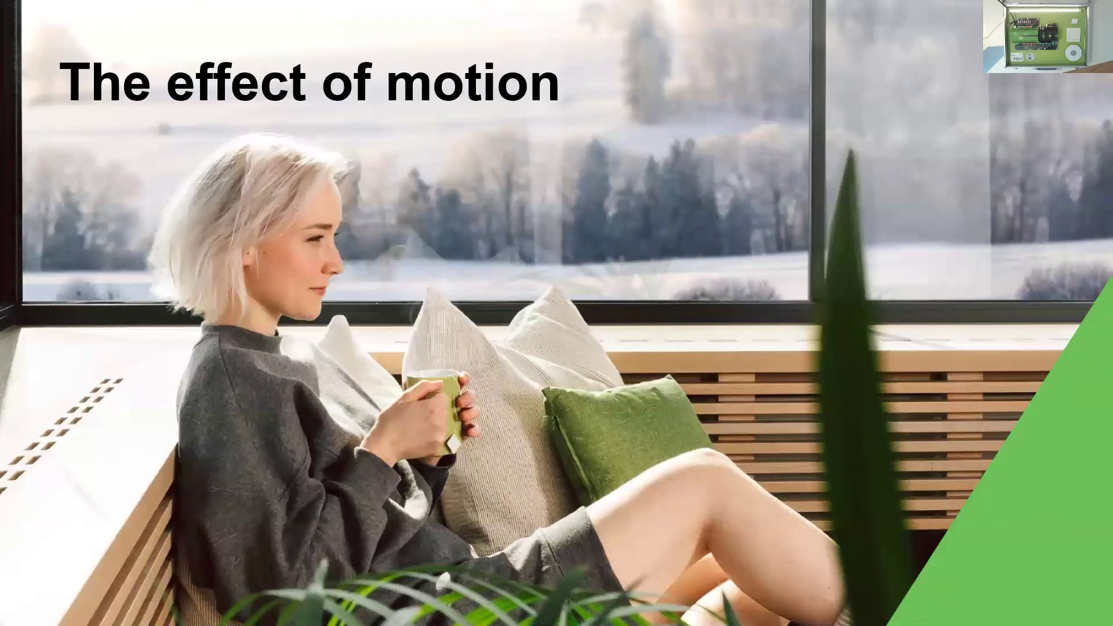
pyautogui.press('Escape')
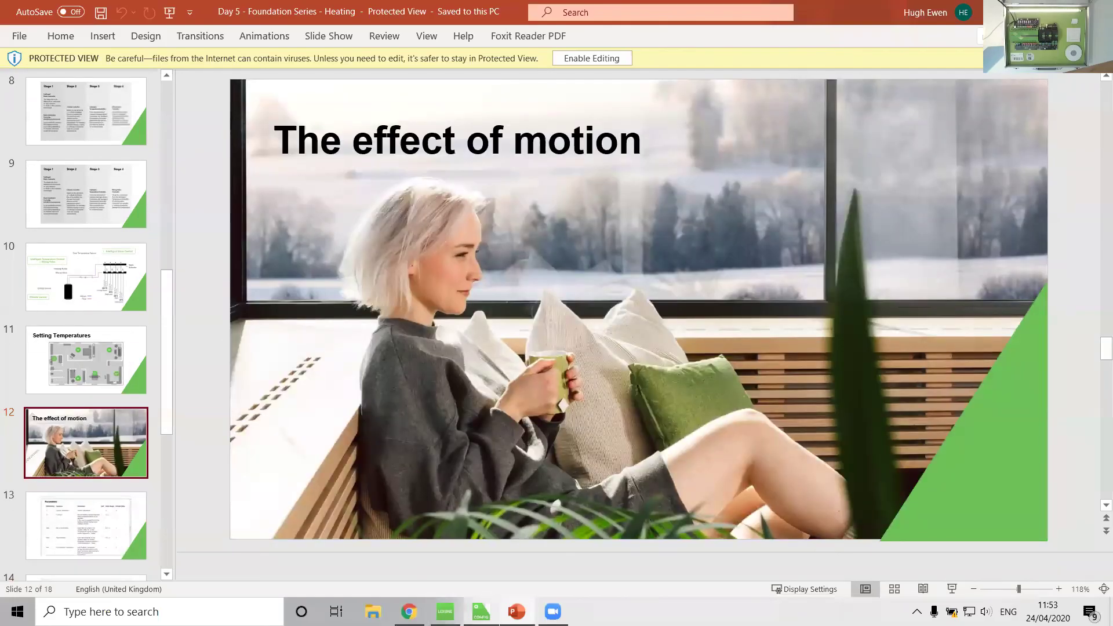
# Switch to Loxone Config, open the Kitchen page and display the R input on its Intelligent Room Controller.
pyautogui.click(481, 612)
pyautogui.click(695, 571)
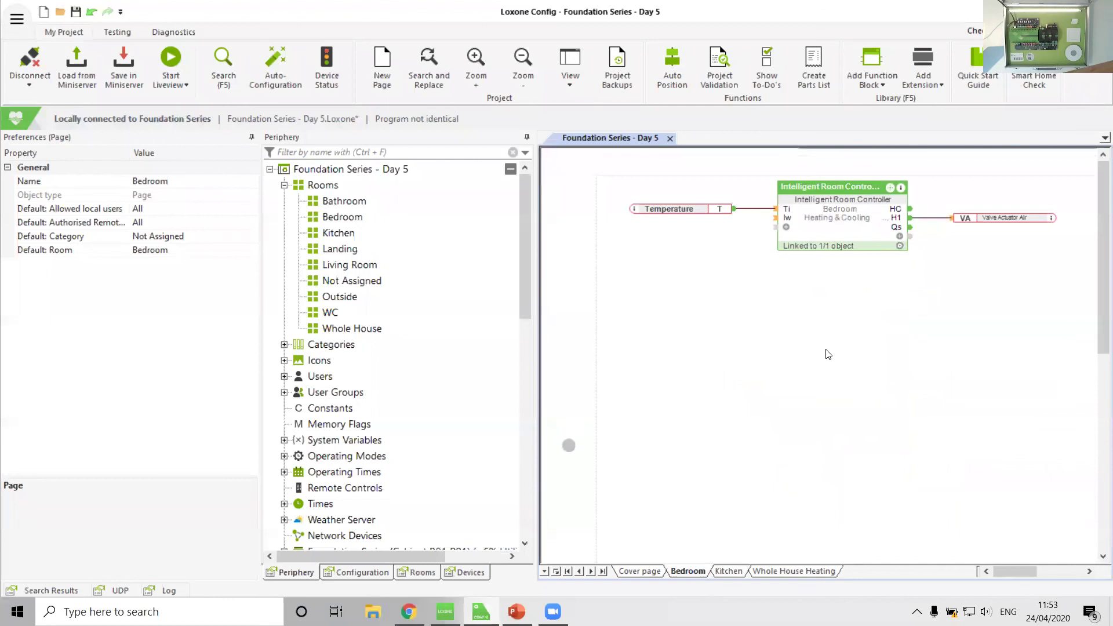
pyautogui.click(729, 571)
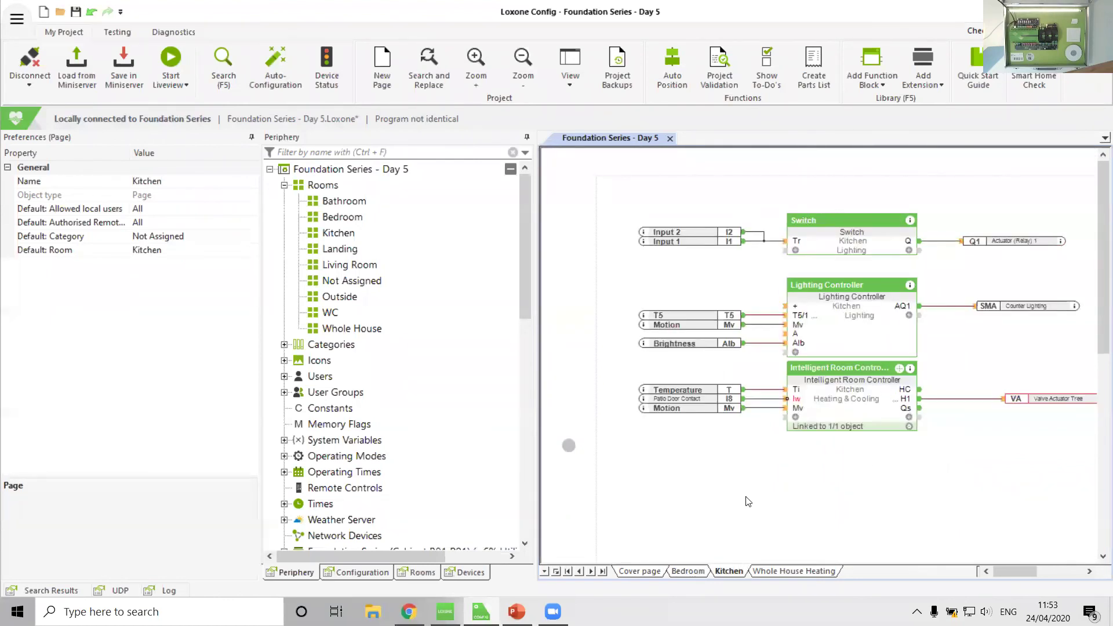
pyautogui.hscroll(3, 748, 500)
pyautogui.hscroll(-2, 748, 501)
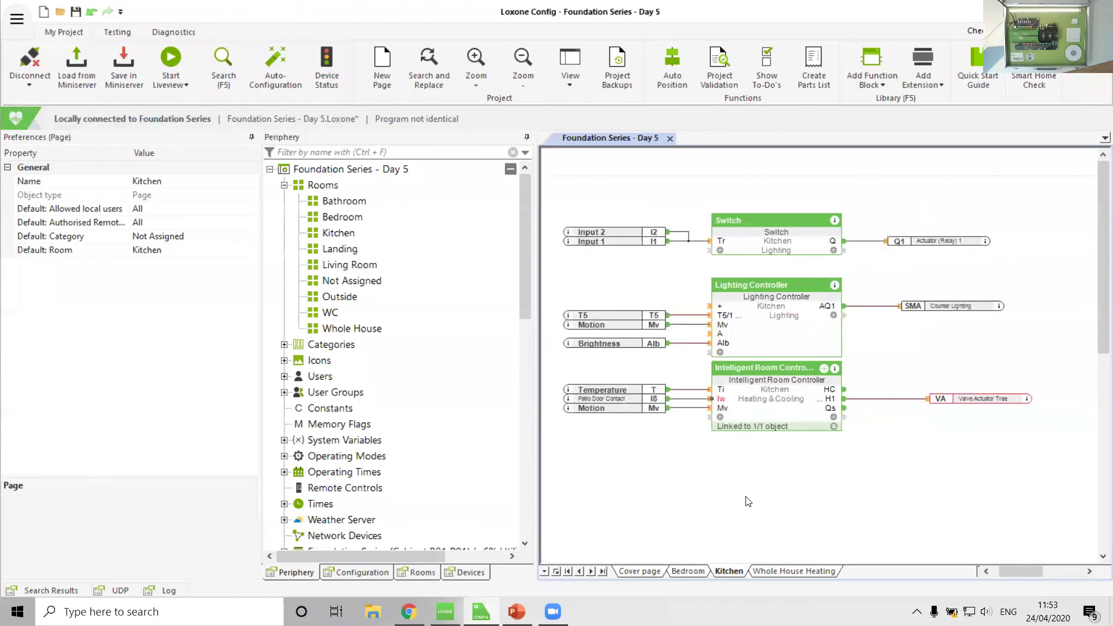
pyautogui.scroll(-1, 749, 491)
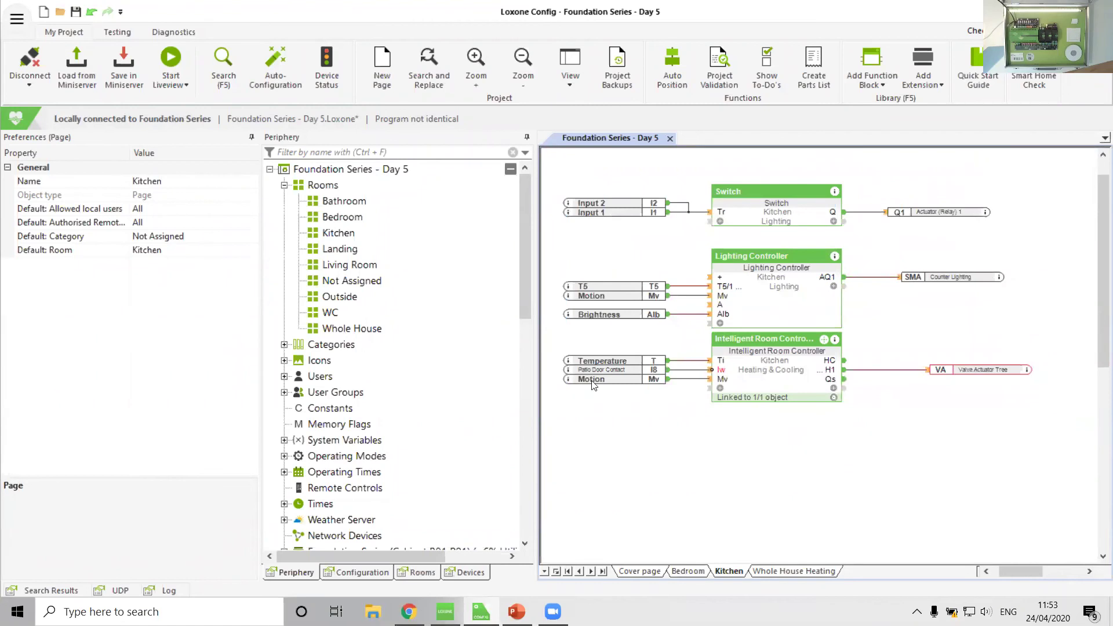
pyautogui.click(720, 389)
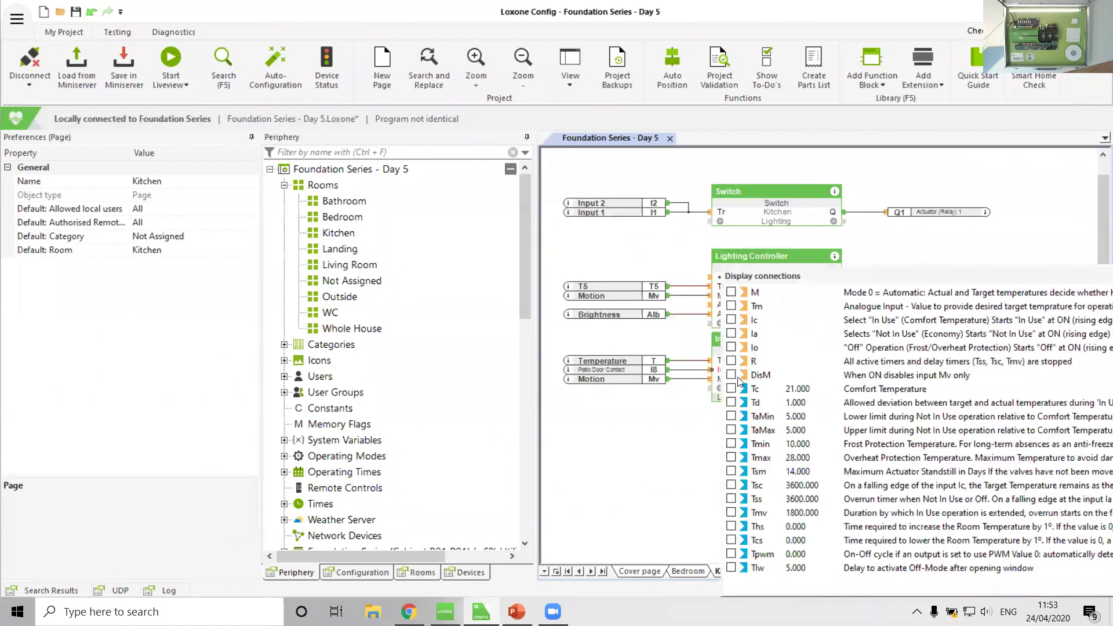
pyautogui.click(650, 455)
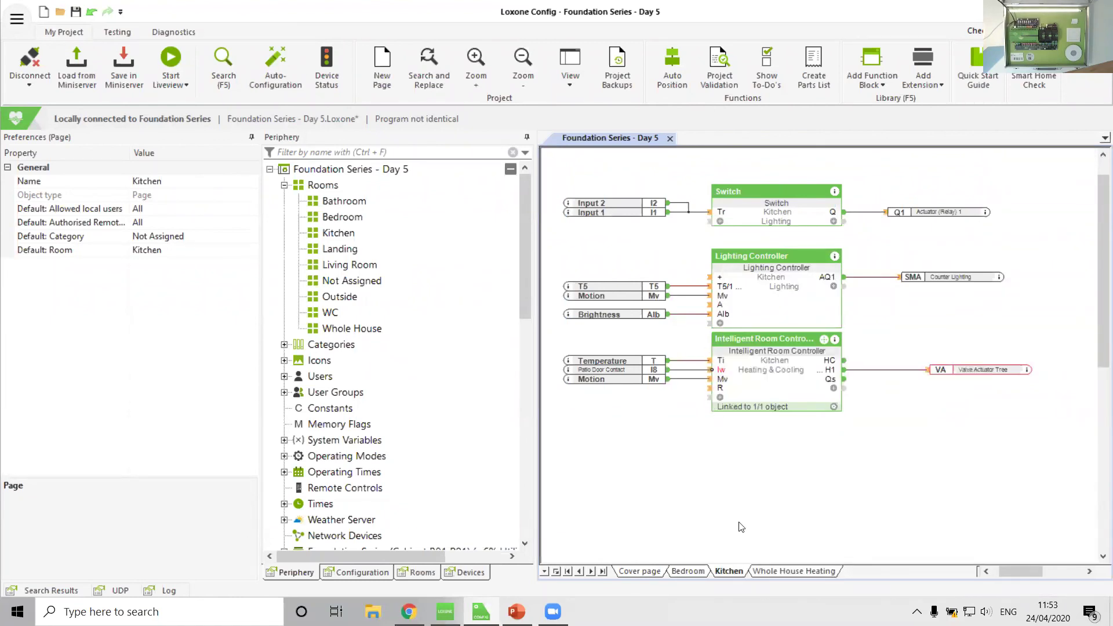
# Display the RQ output on the Kitchen Lighting Controller and connect it to the Intelligent Room Controller's R input.
pyautogui.click(834, 286)
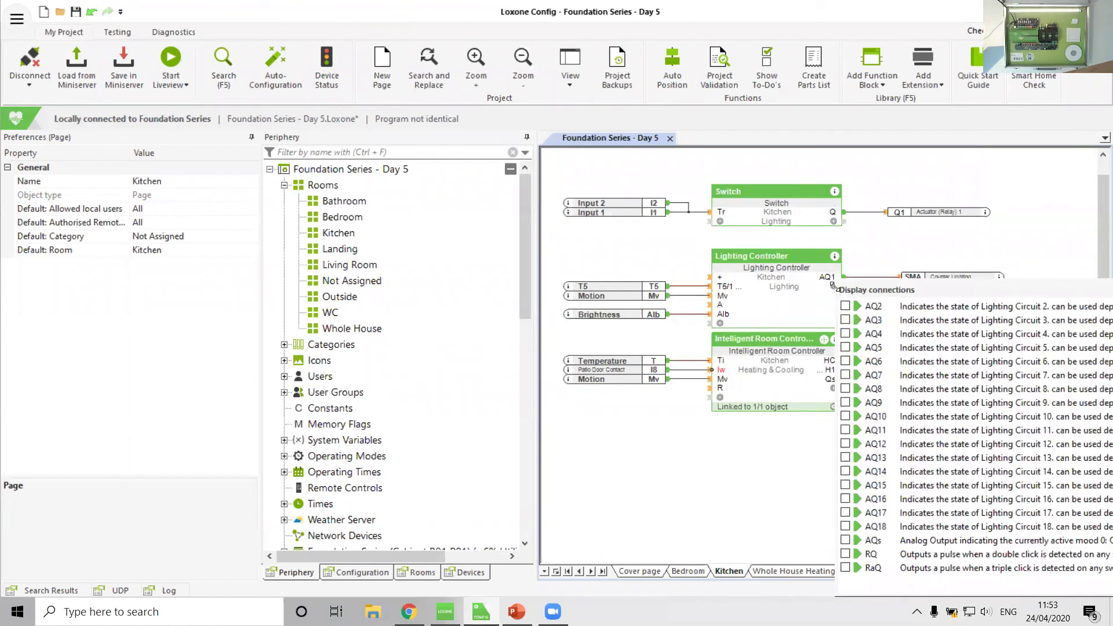
pyautogui.click(767, 543)
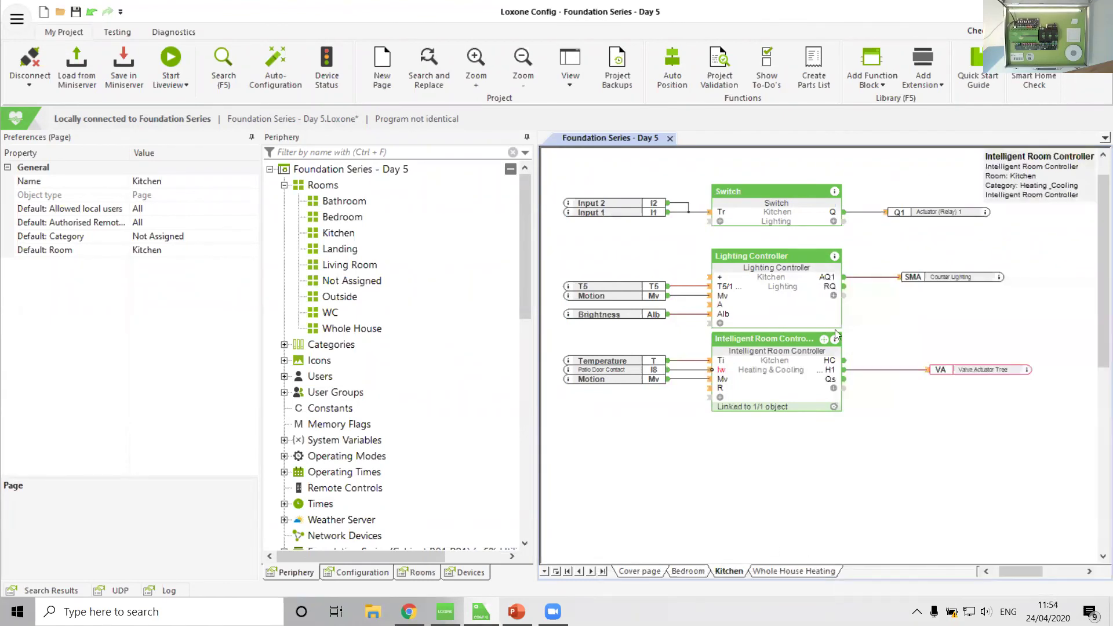
pyautogui.click(839, 294)
pyautogui.moveTo(844, 286); pyautogui.dragTo(709, 394)
pyautogui.click(714, 460)
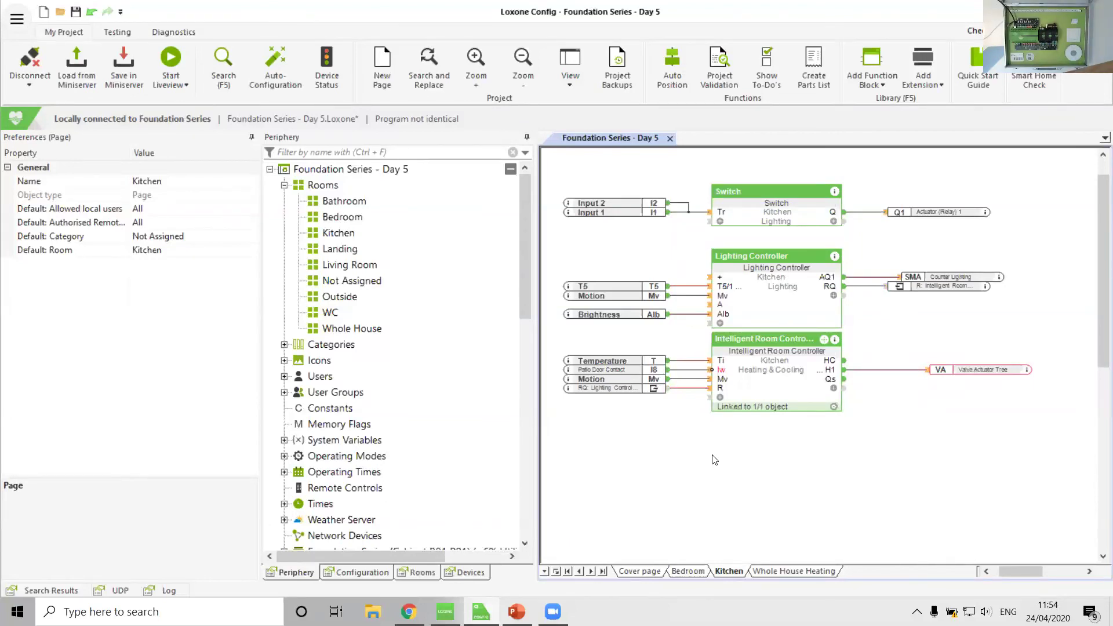
# Switch to PowerPoint and present from The effect of motion through the controller parameter slides to the Powerful Software slide.
pyautogui.click(516, 611)
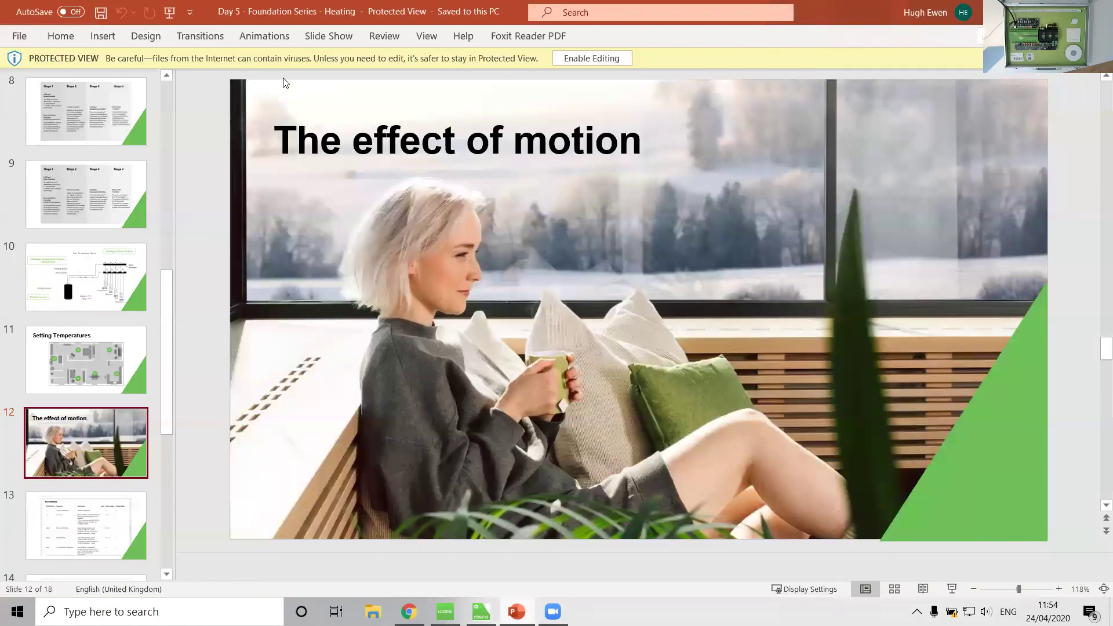
pyautogui.click(328, 36)
pyautogui.click(73, 78)
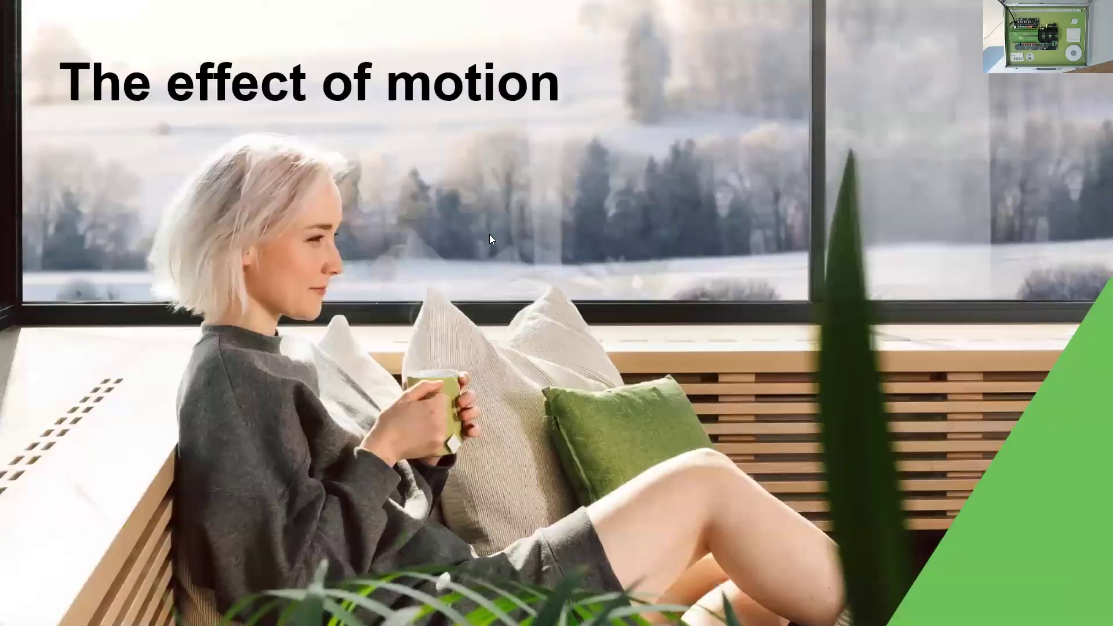
pyautogui.press('Right')
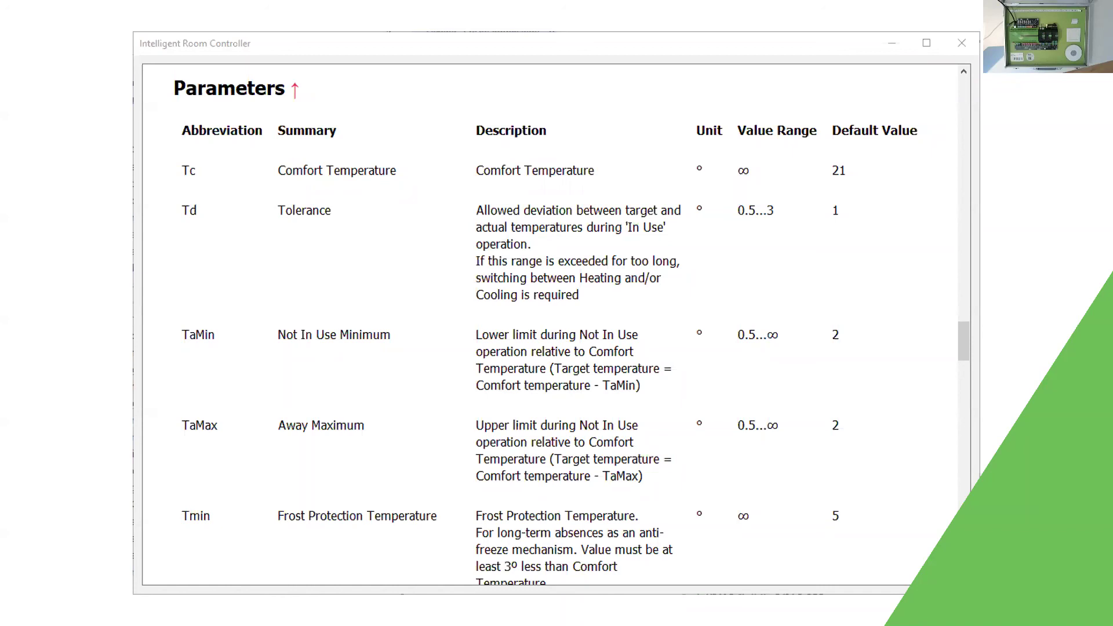
pyautogui.press('Right')
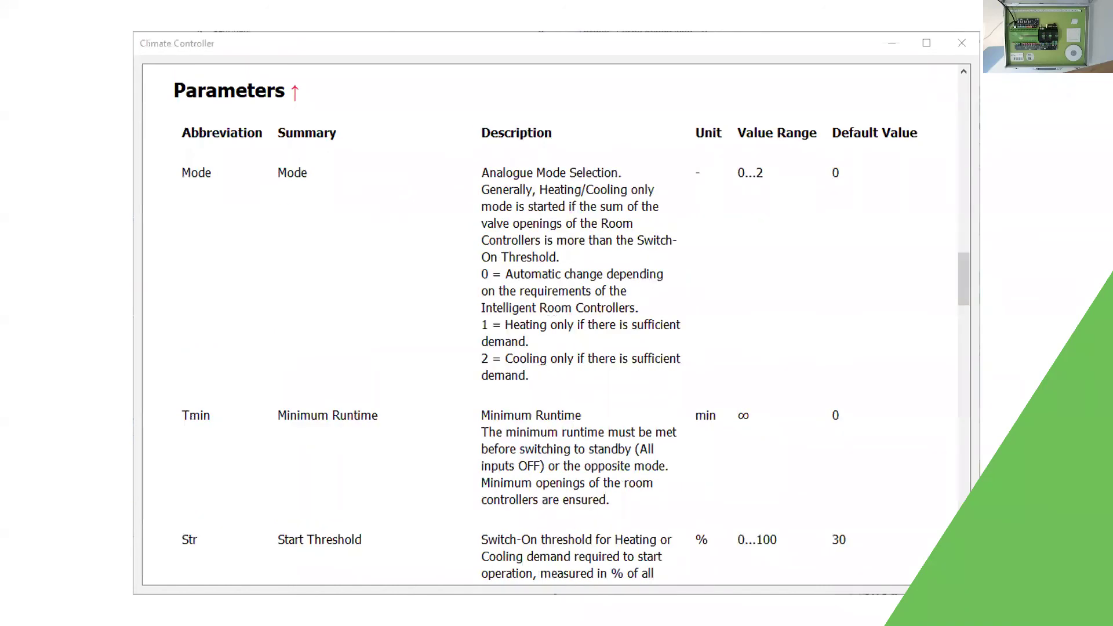
pyautogui.press('Right')
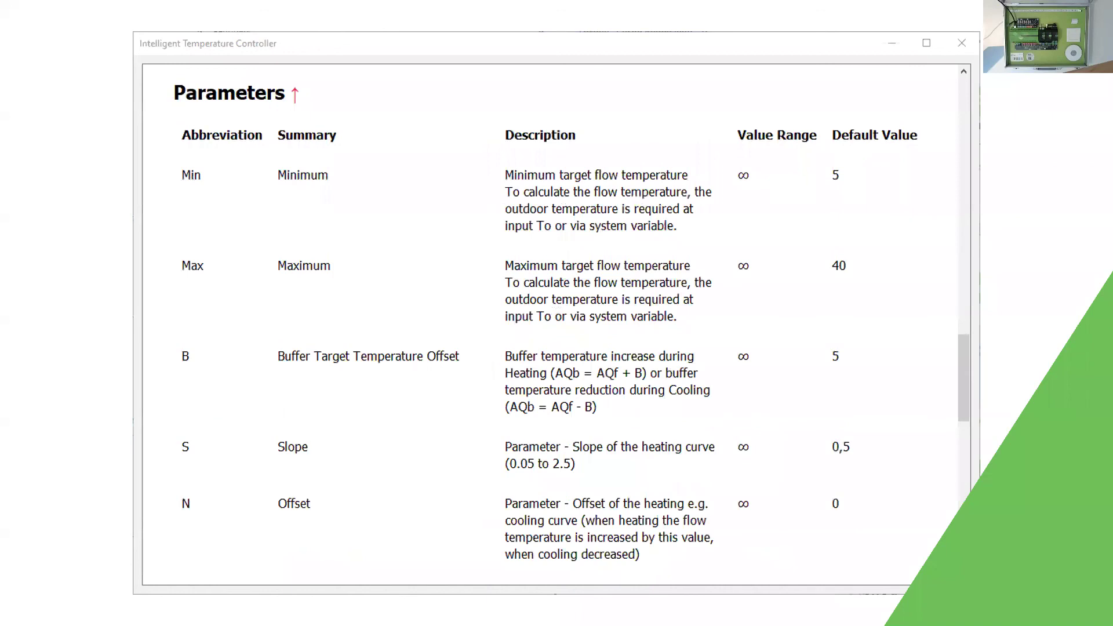
pyautogui.press('Right')
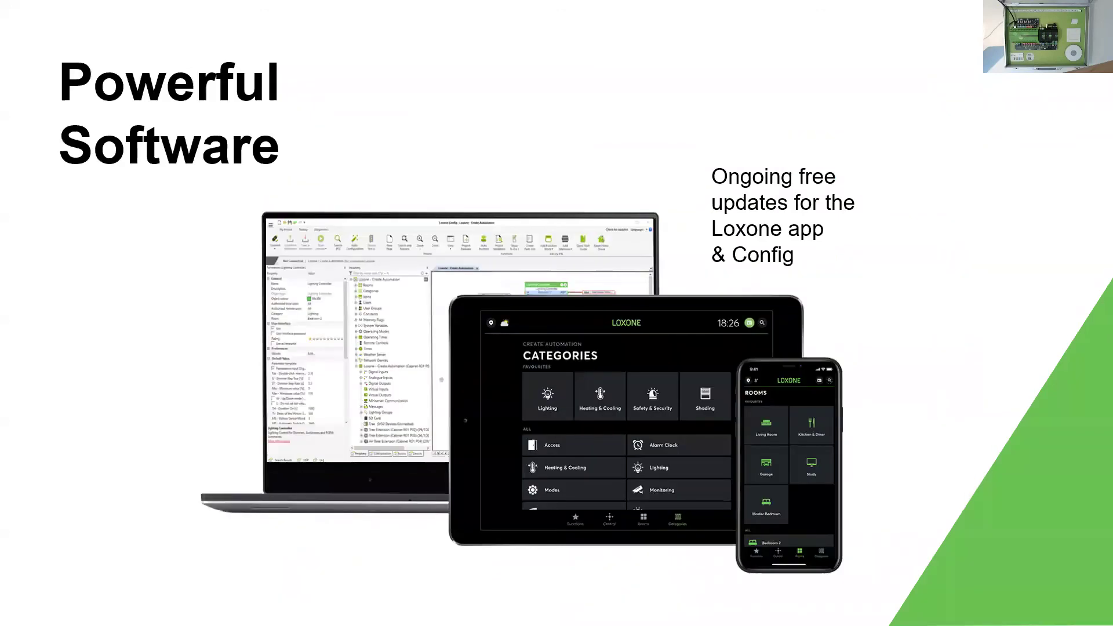